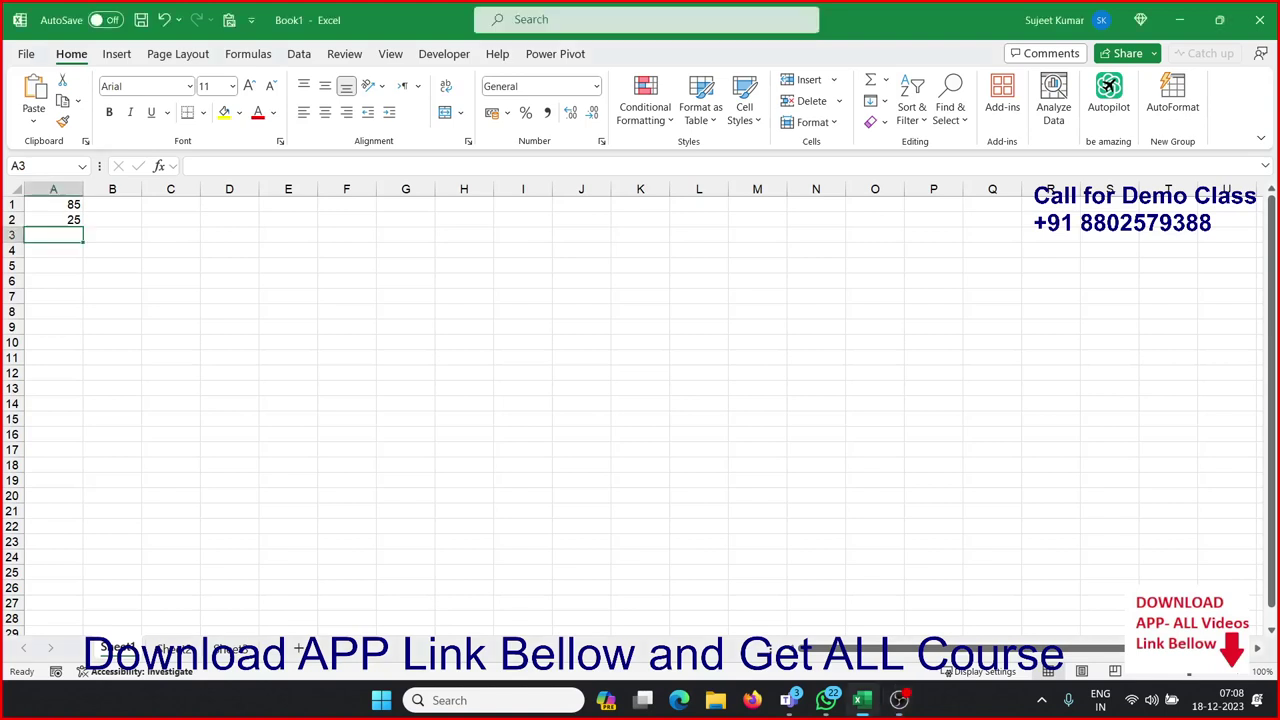
Enter 85, 65 and 65 into A3:A5, correcting the mistyped value in A5
{"action": "type", "text": "8"}
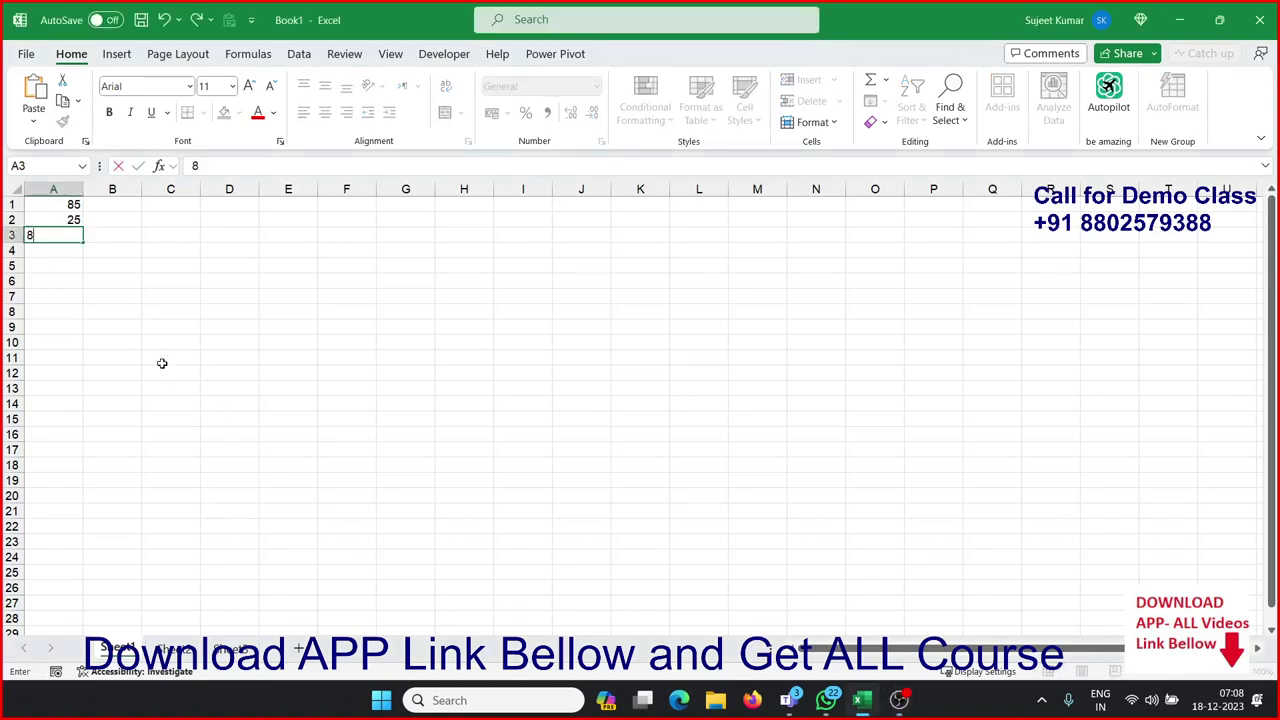
{"action": "type", "text": "5"}
{"action": "key", "text": "Return"}
{"action": "type", "text": "65"}
{"action": "key", "text": "Return"}
{"action": "type", "text": "2"}
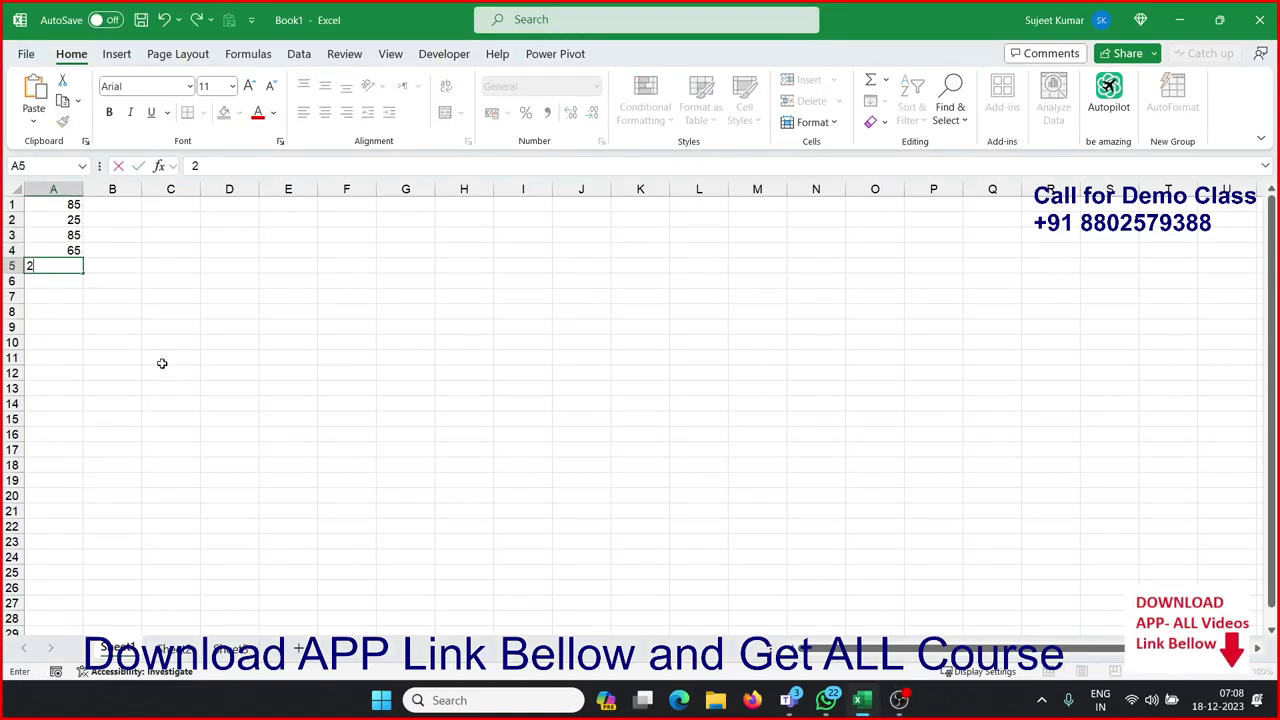
{"action": "key", "text": "Return"}
{"action": "key", "text": "Up"}
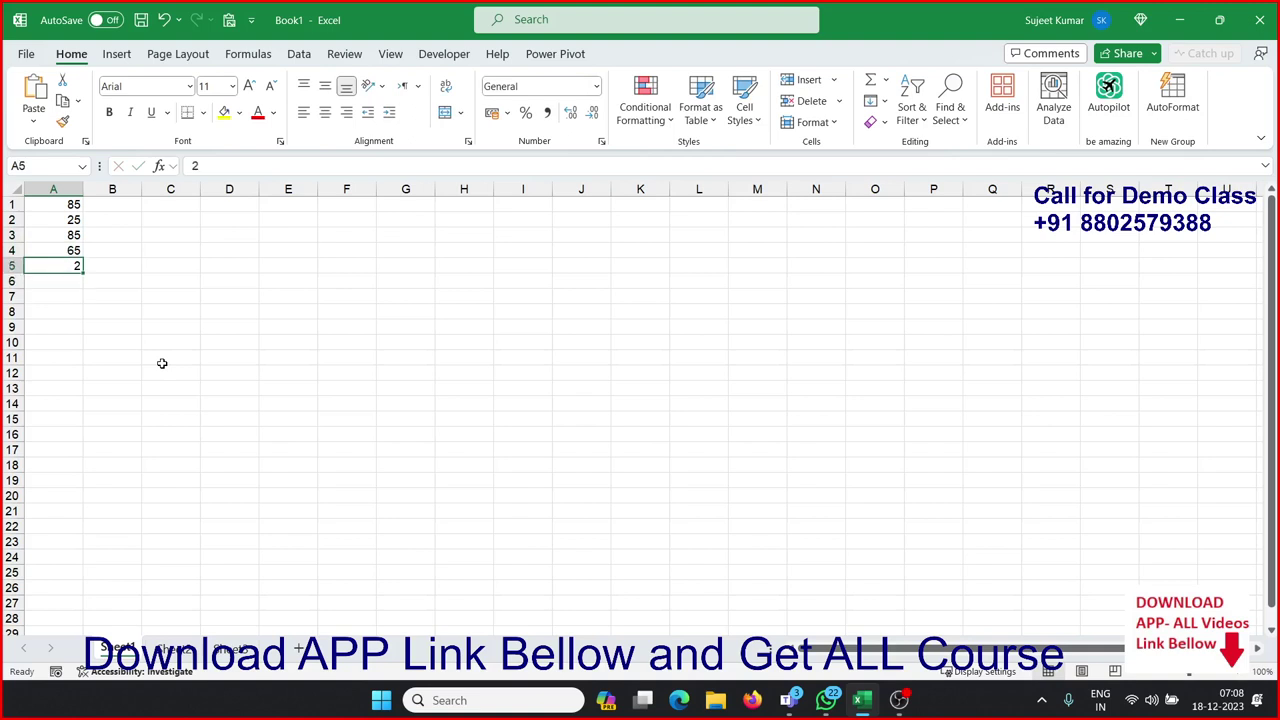
{"action": "type", "text": "65"}
{"action": "key", "text": "Return"}
Enter 268, 24 and 56 into A6:A8, then select A1:A8
{"action": "type", "text": "268"}
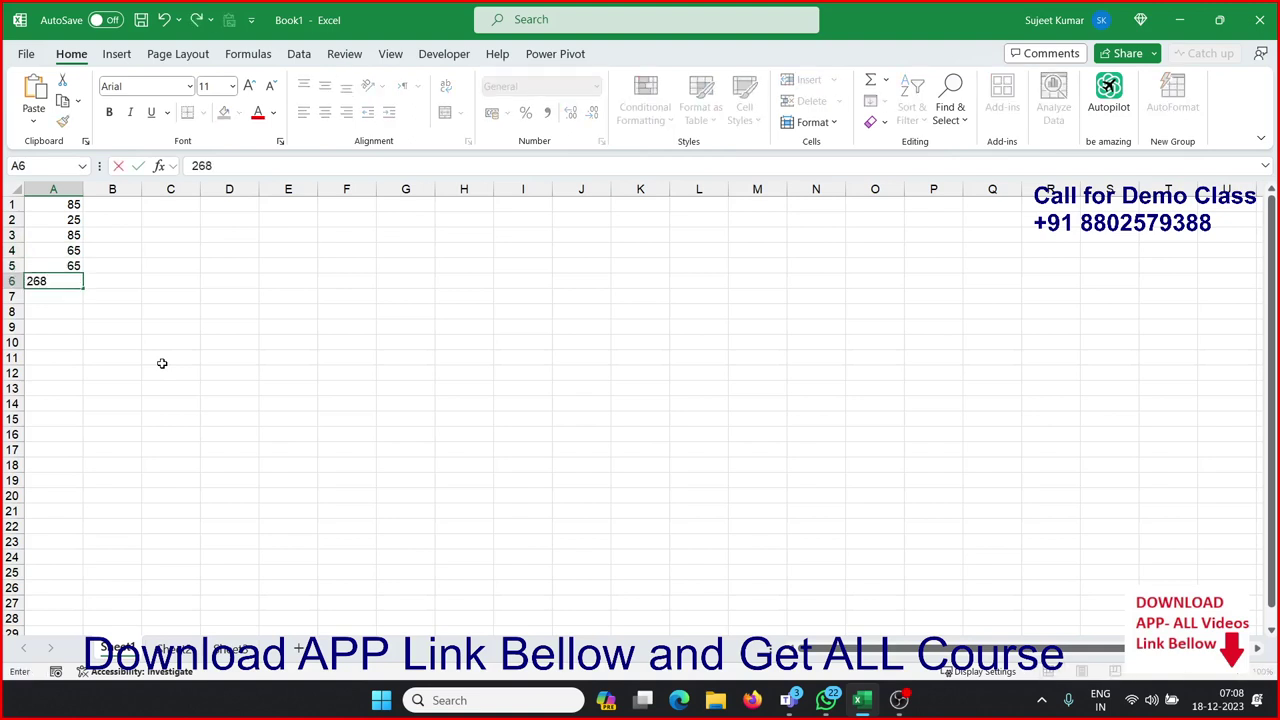
{"action": "key", "text": "Return"}
{"action": "type", "text": "24"}
{"action": "key", "text": "Return"}
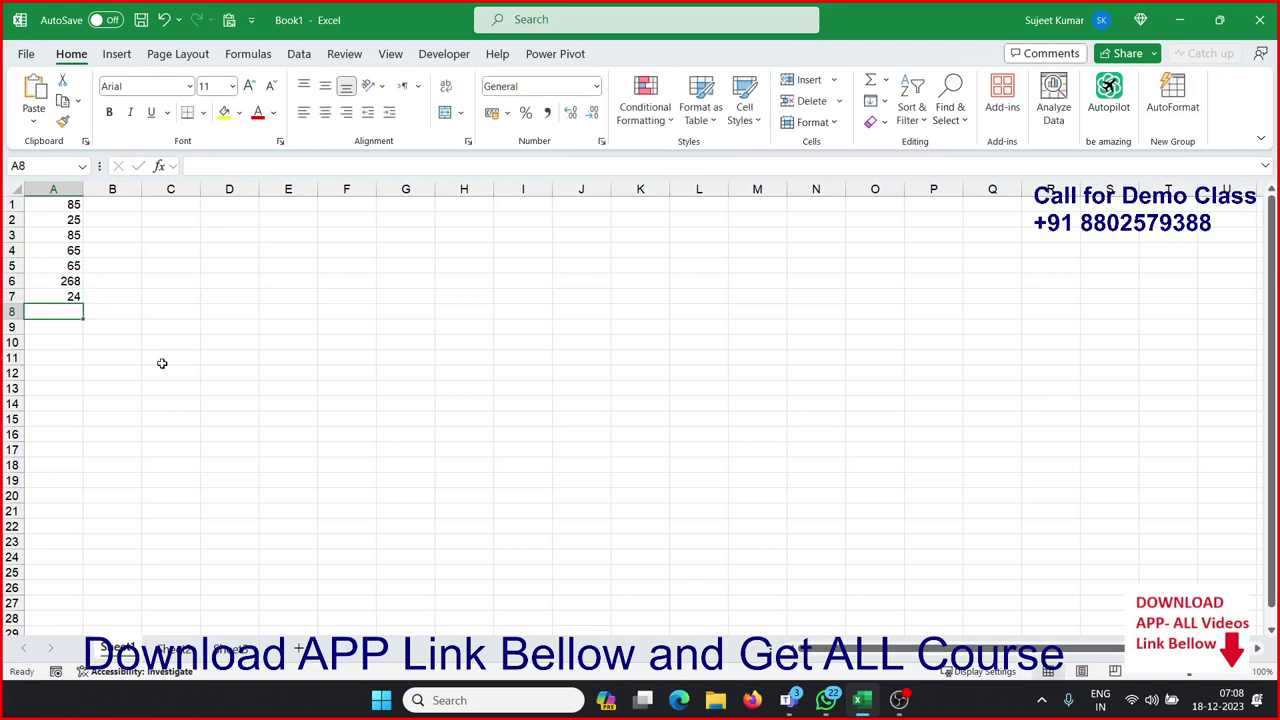
{"action": "type", "text": "56"}
{"action": "key", "text": "Return"}
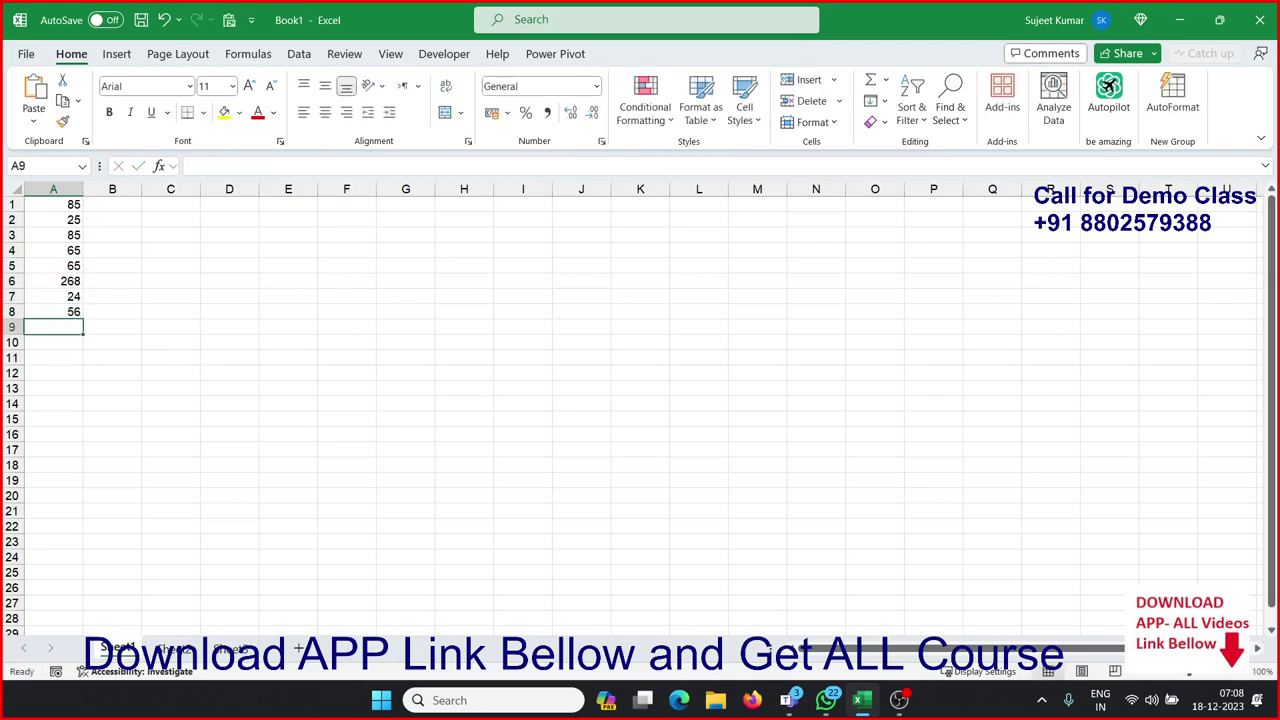
{"action": "left_click_drag", "start_coordinate": [56, 205], "coordinate": [57, 311]}
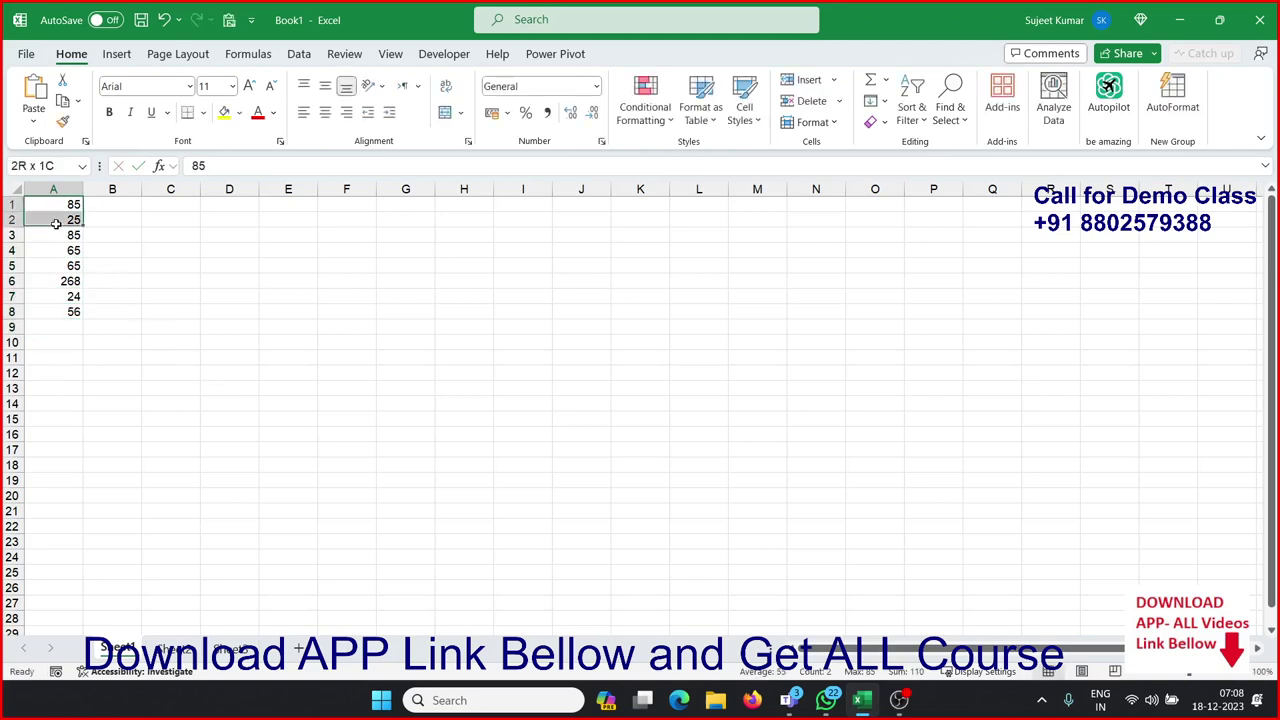
Open the VBA editor from the Developer tab and insert a new Module1
{"action": "left_click", "coordinate": [51, 326]}
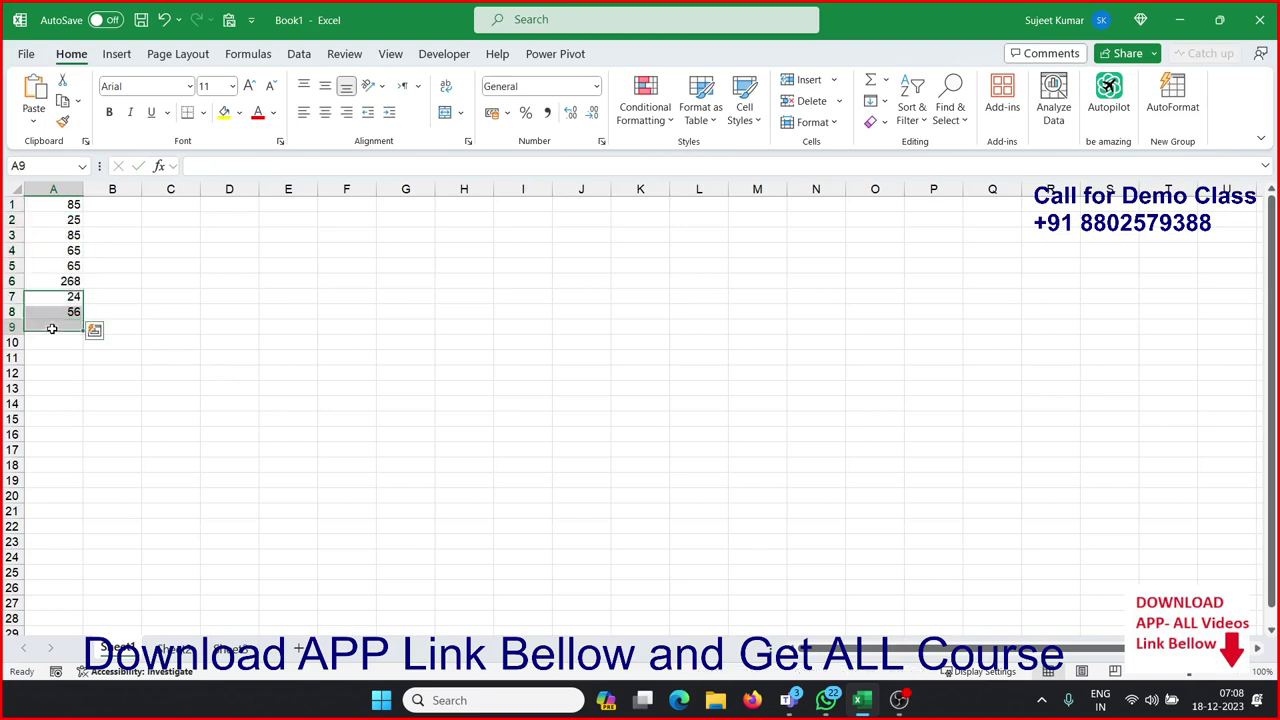
{"action": "left_click", "coordinate": [428, 57]}
{"action": "left_click", "coordinate": [36, 100]}
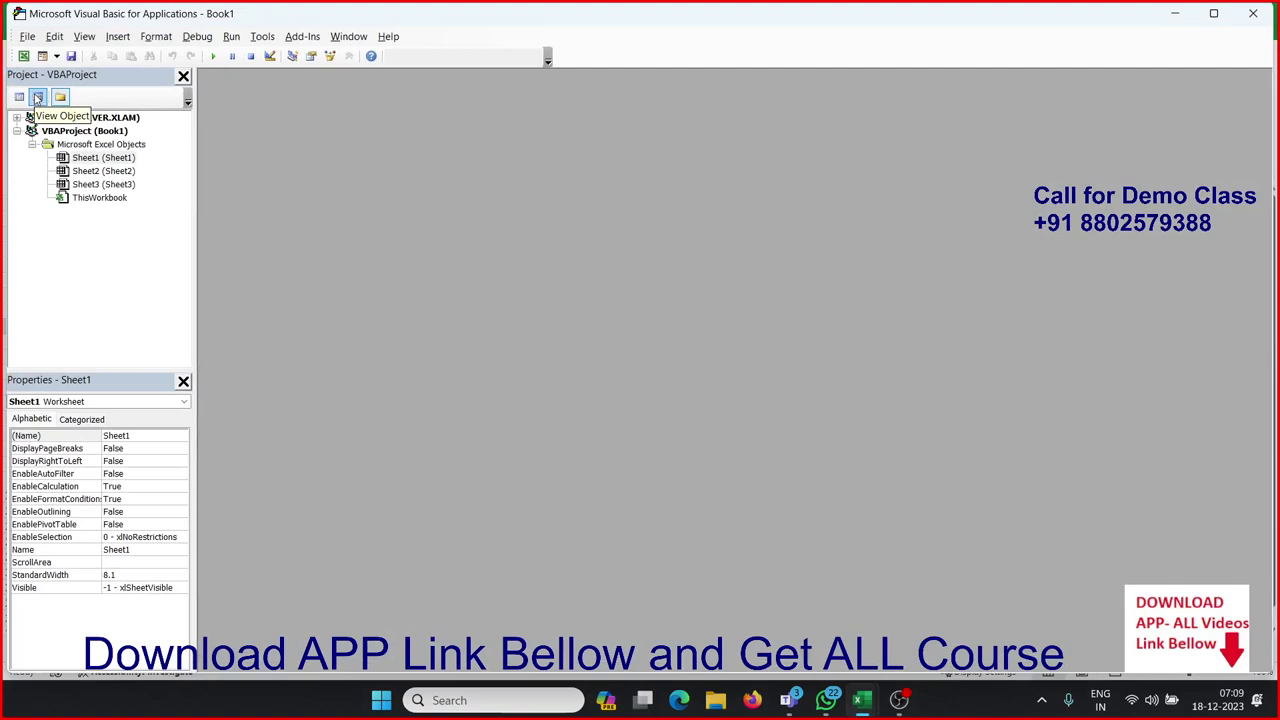
{"action": "left_click", "coordinate": [117, 37]}
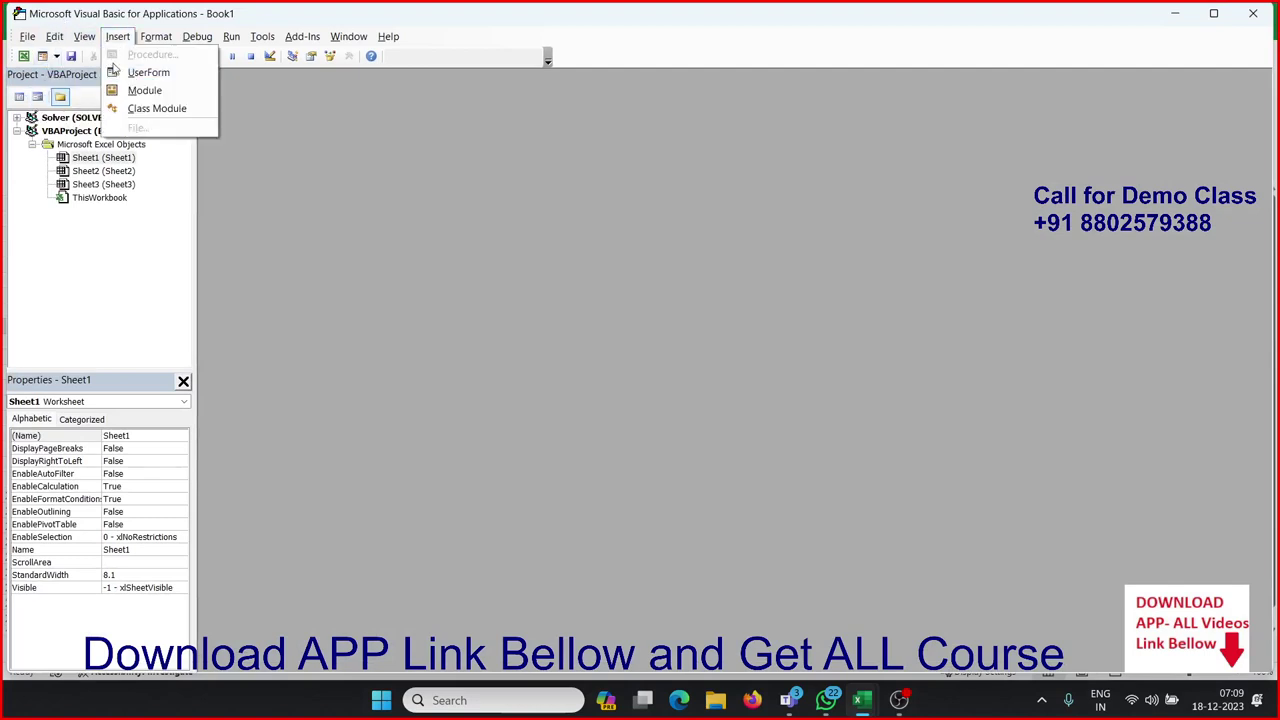
{"action": "left_click", "coordinate": [140, 90]}
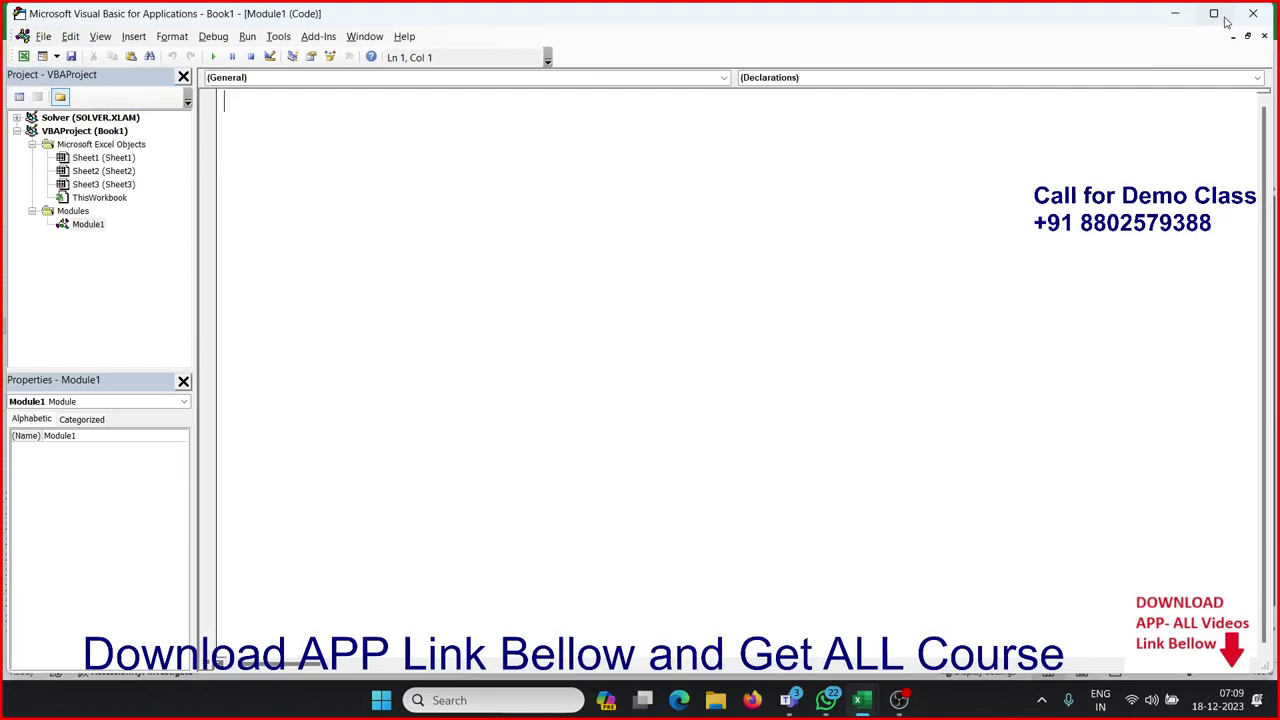
Snap the VBA editor to the left half of the screen and Excel to the right half
{"action": "mouse_move", "coordinate": [1214, 16]}
{"action": "left_click", "coordinate": [1122, 63]}
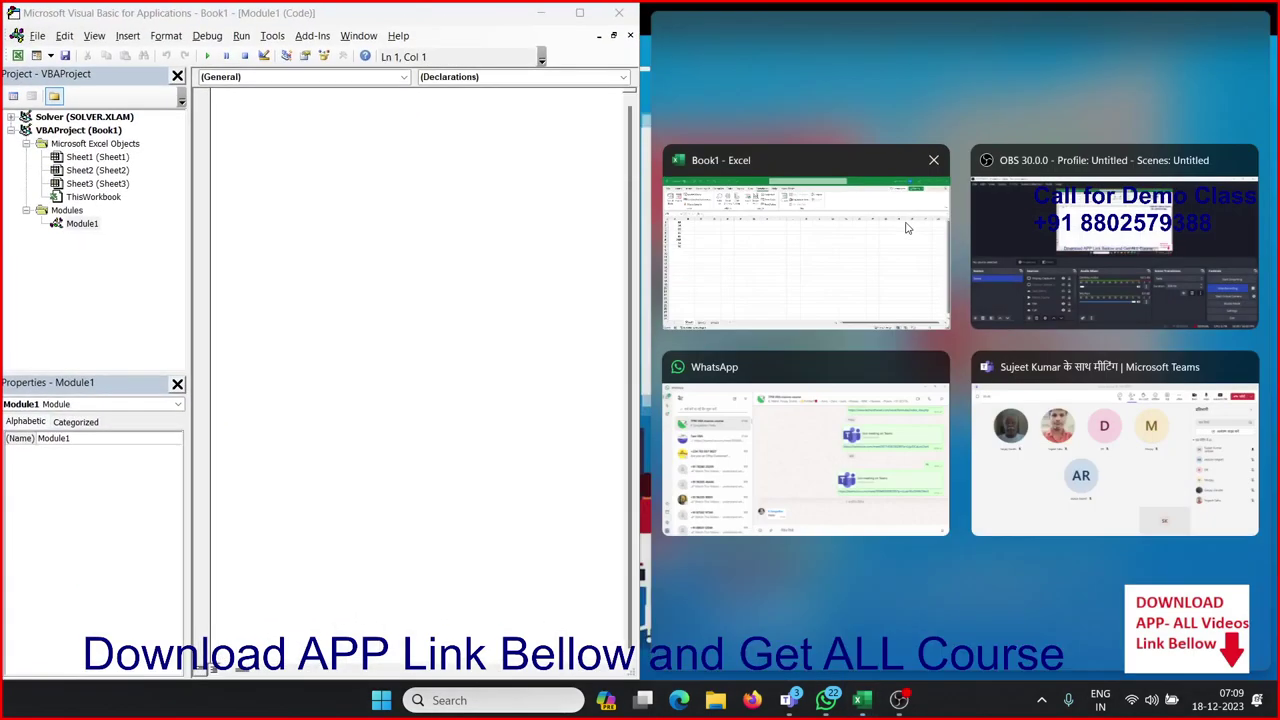
{"action": "left_click", "coordinate": [907, 228]}
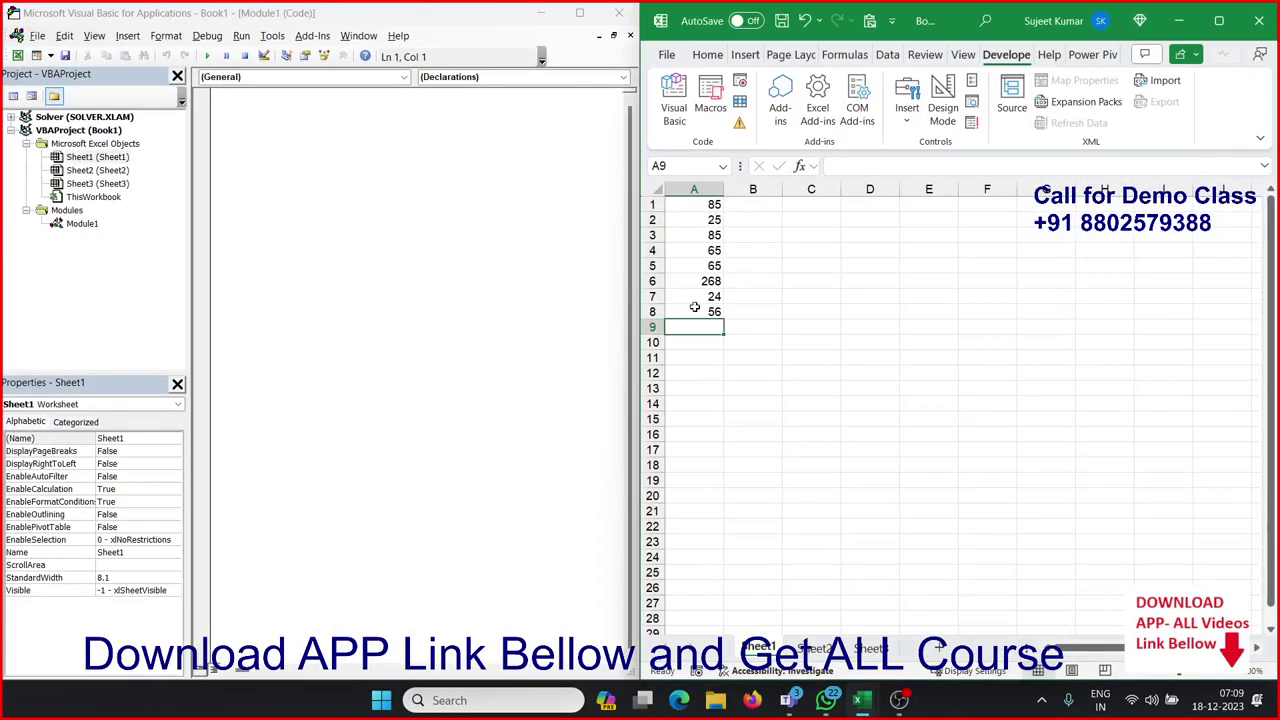
Create the empty Sub rr() procedure with End Sub, leaving the caret on its blank body line
{"action": "left_click", "coordinate": [333, 121]}
{"action": "type", "text": "su"}
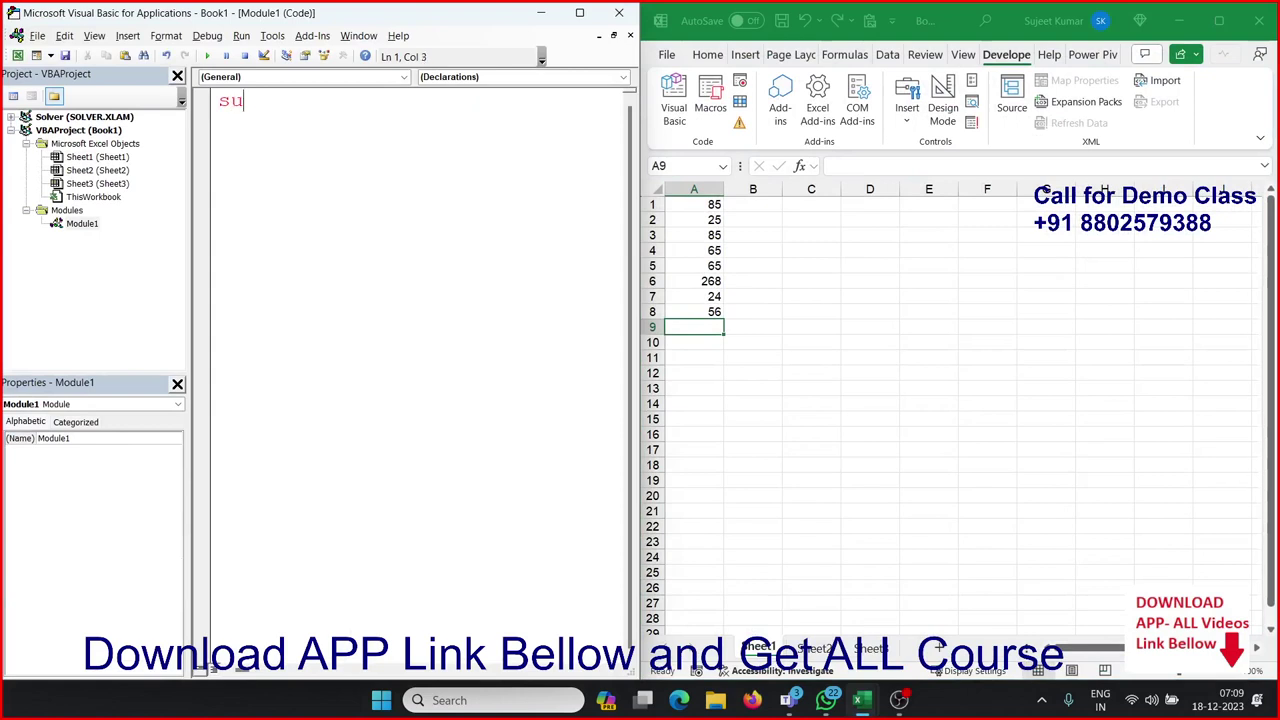
{"action": "type", "text": "b rr()"}
{"action": "key", "text": "Return"}
{"action": "left_click", "coordinate": [800, 250]}
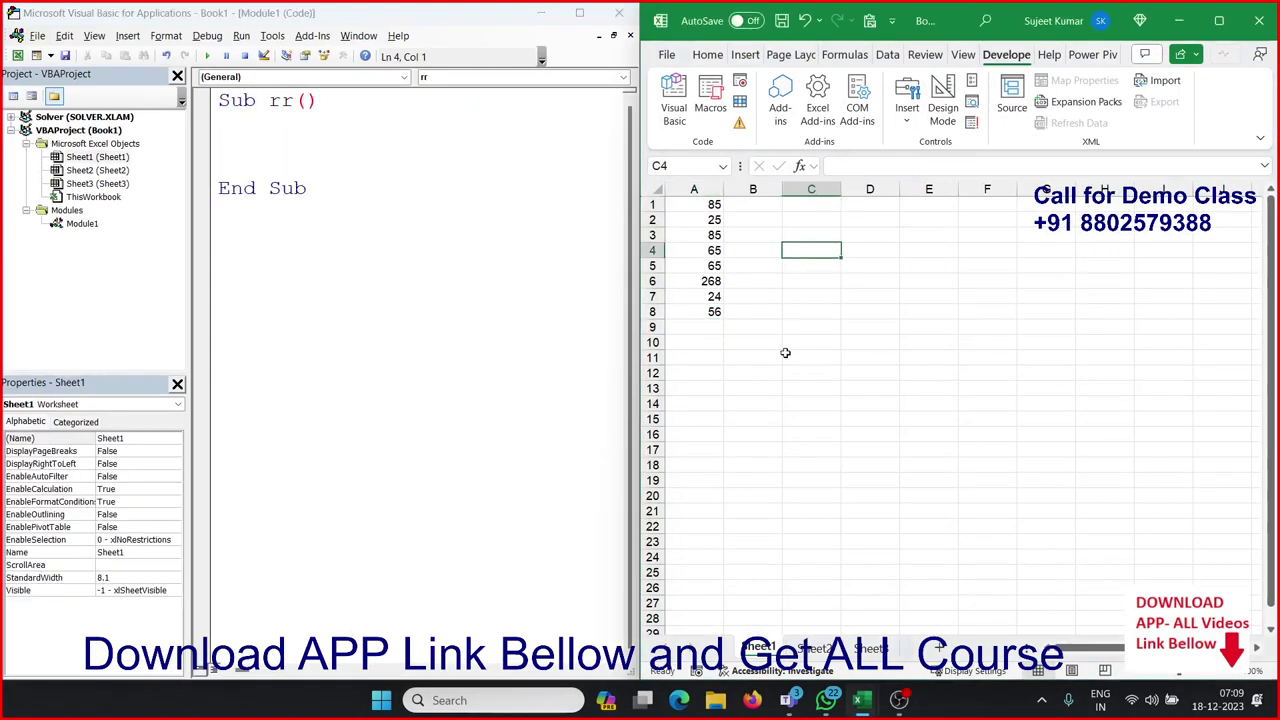
{"action": "left_click", "coordinate": [690, 330]}
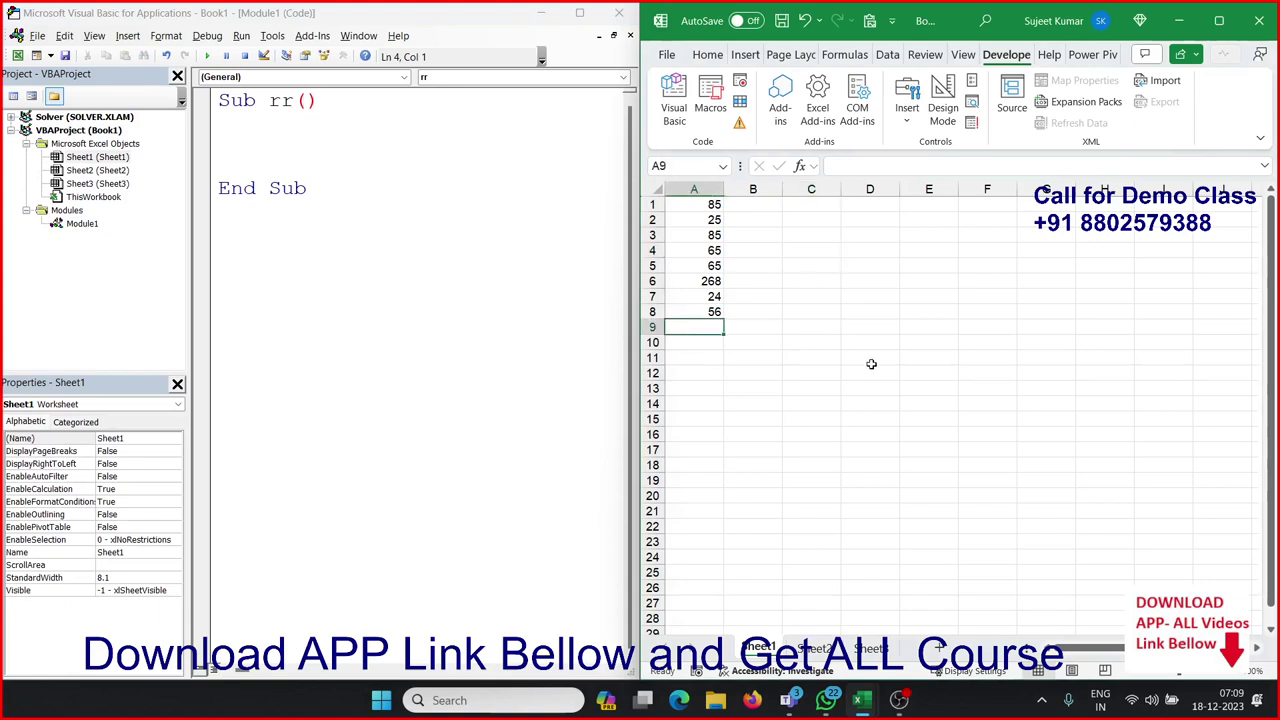
{"action": "left_click", "coordinate": [259, 151]}
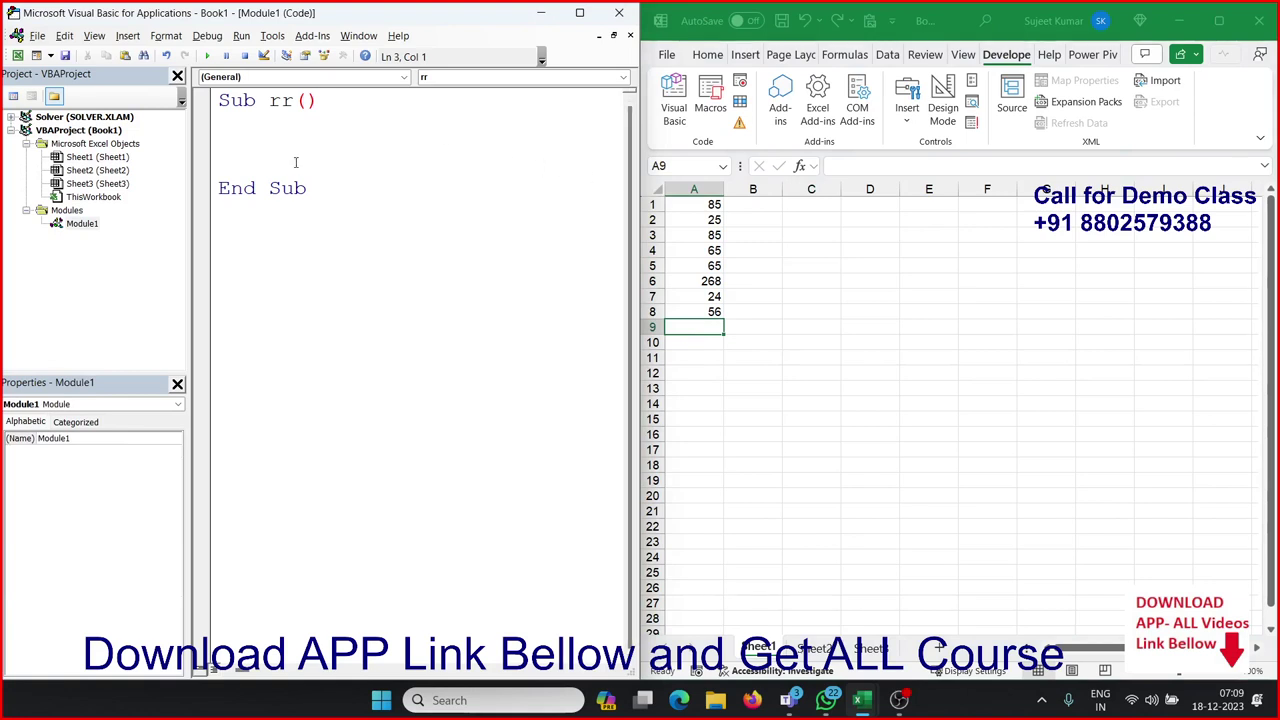
Begin the line s = Application.WorksheetFunction.Sum( using the autocomplete suggestions
{"action": "type", "text": "s=ap"}
{"action": "type", "text": "plicat"}
{"action": "type", "text": "ion.wo"}
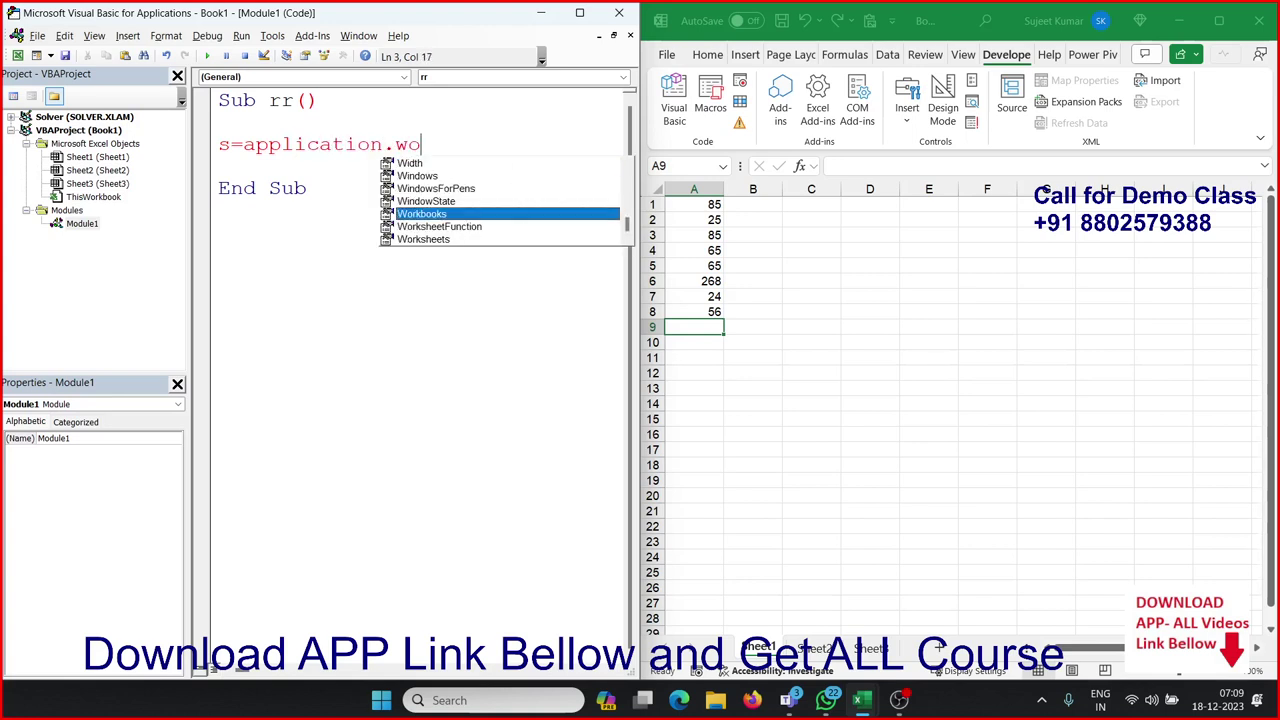
{"action": "key", "text": "Down"}
{"action": "key", "text": "Tab"}
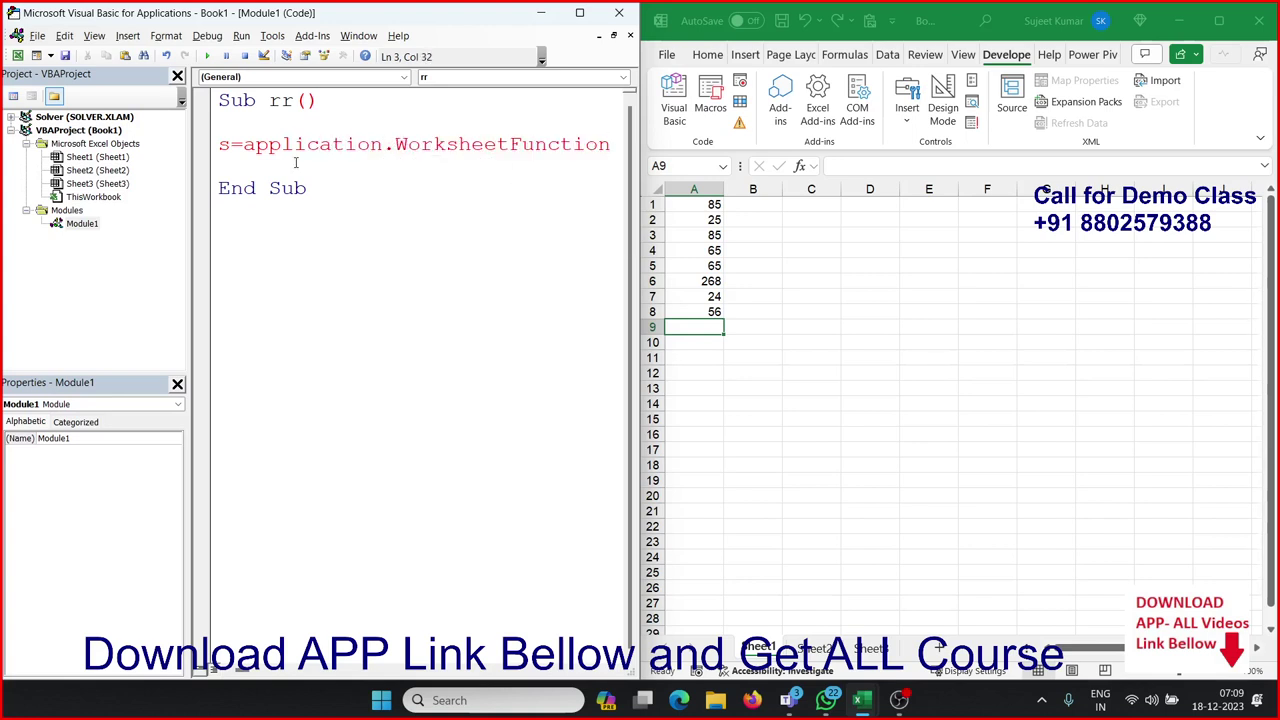
{"action": "type", "text": ".su"}
{"action": "key", "text": "Tab"}
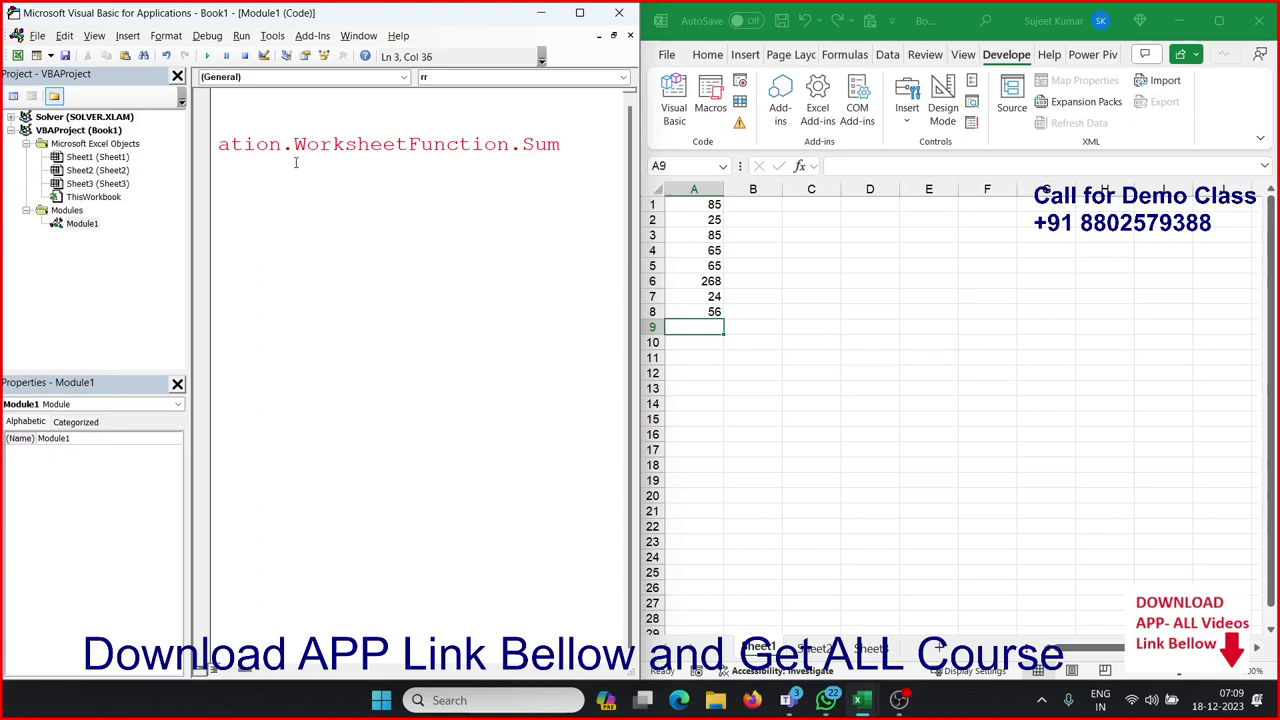
{"action": "type", "text": "("}
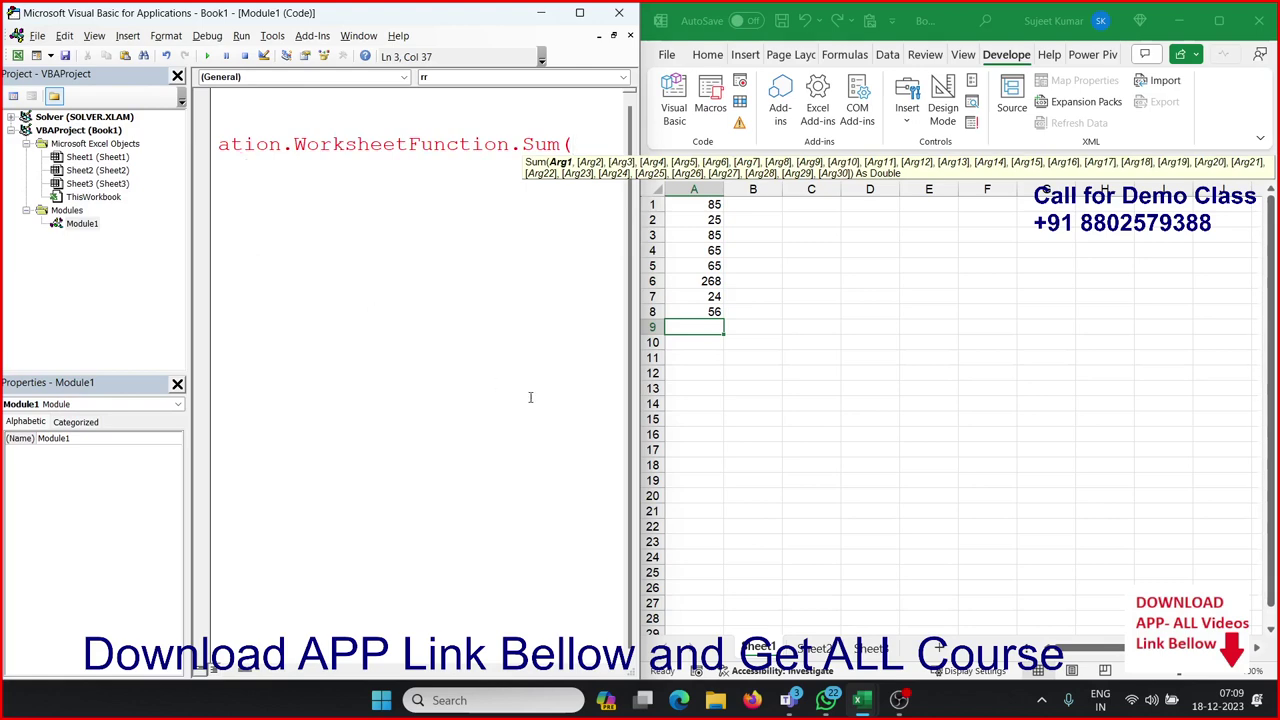
Finish the sum over Range("A1:A8") and add Range("A9").Value = s
{"action": "left_click_drag", "start_coordinate": [641, 416], "coordinate": [812, 416]}
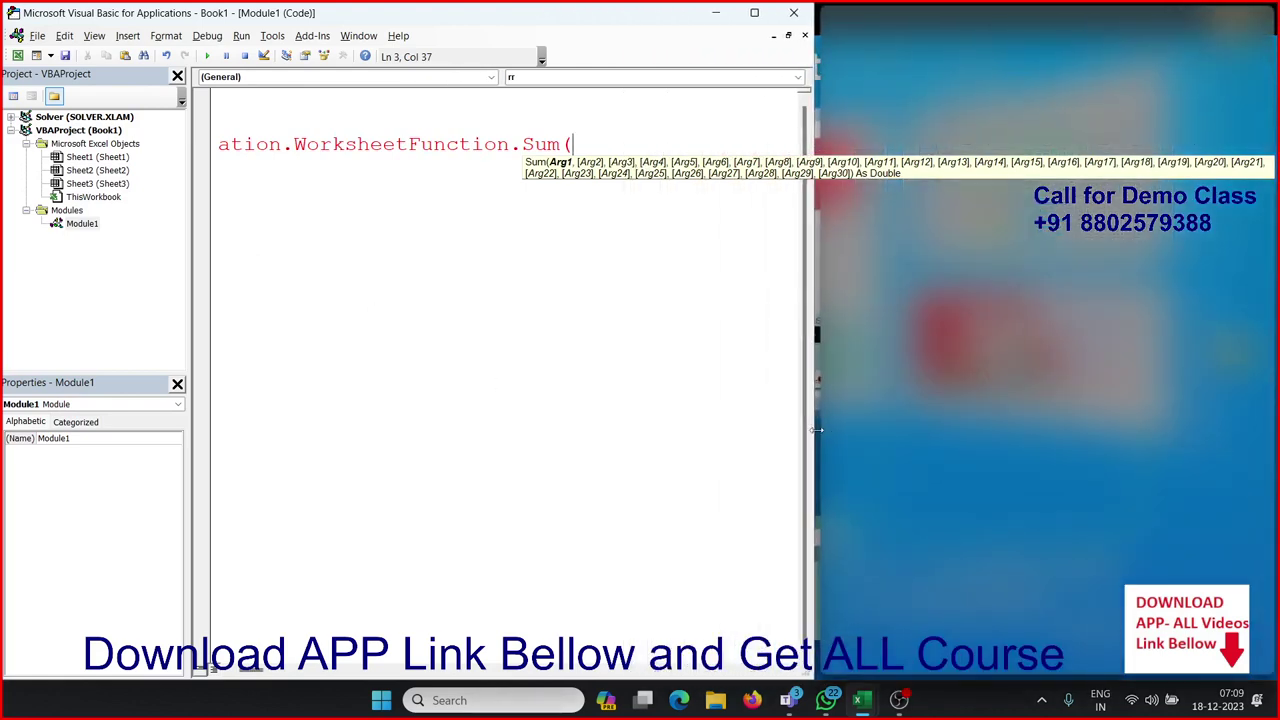
{"action": "key", "text": "Down"}
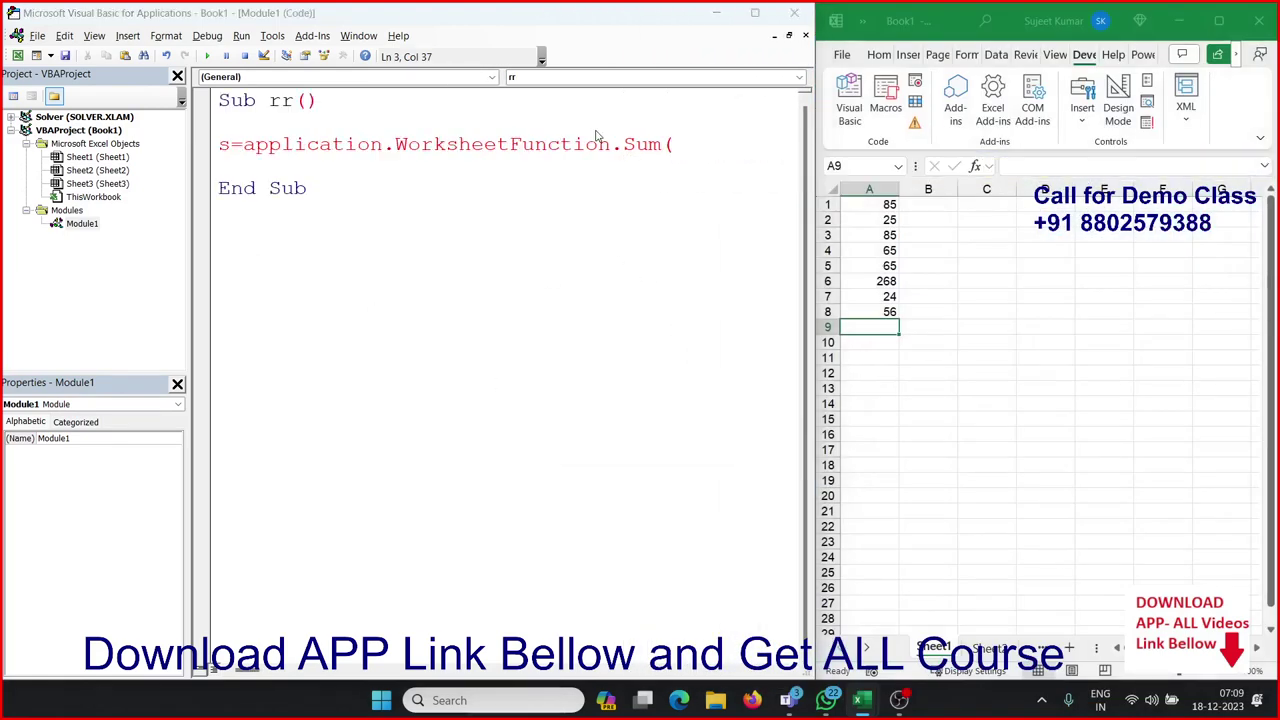
{"action": "left_click", "coordinate": [628, 418]}
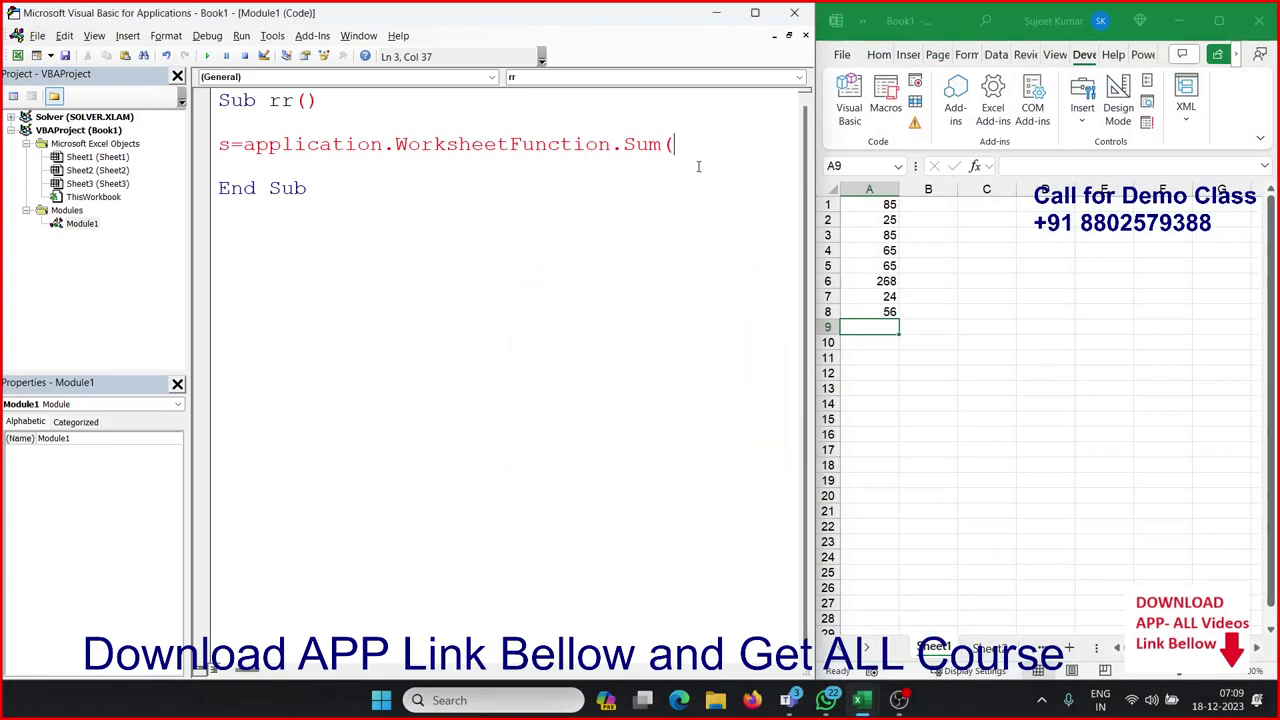
{"action": "type", "text": "ran"}
{"action": "type", "text": "ge("}
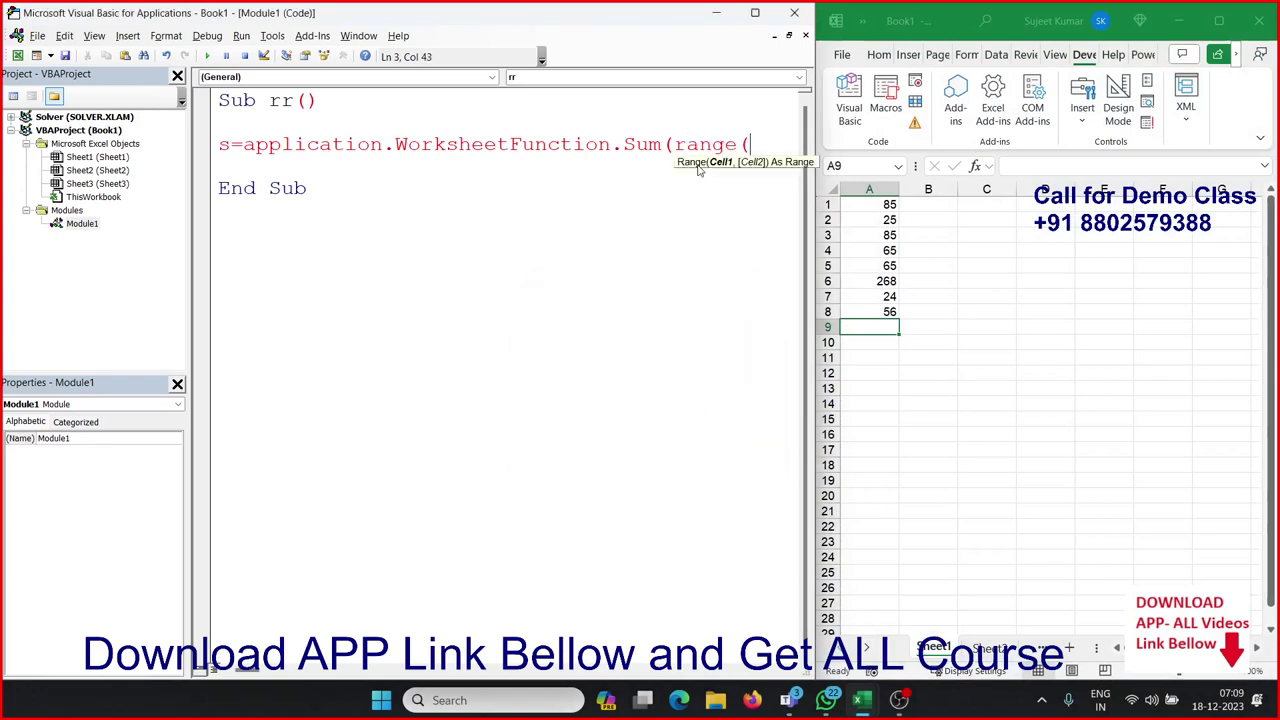
{"action": "type", "text": "\"A"}
{"action": "type", "text": "1:A"}
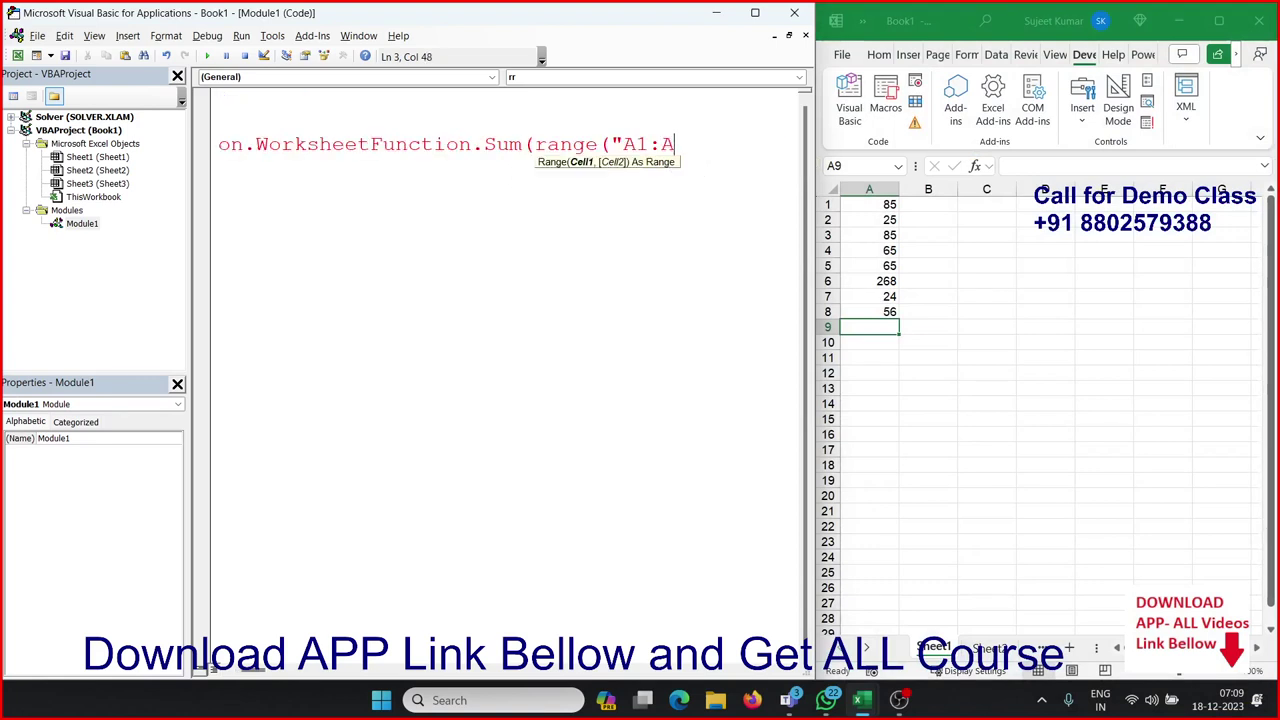
{"action": "type", "text": "8"}
{"action": "type", "text": "\")"}
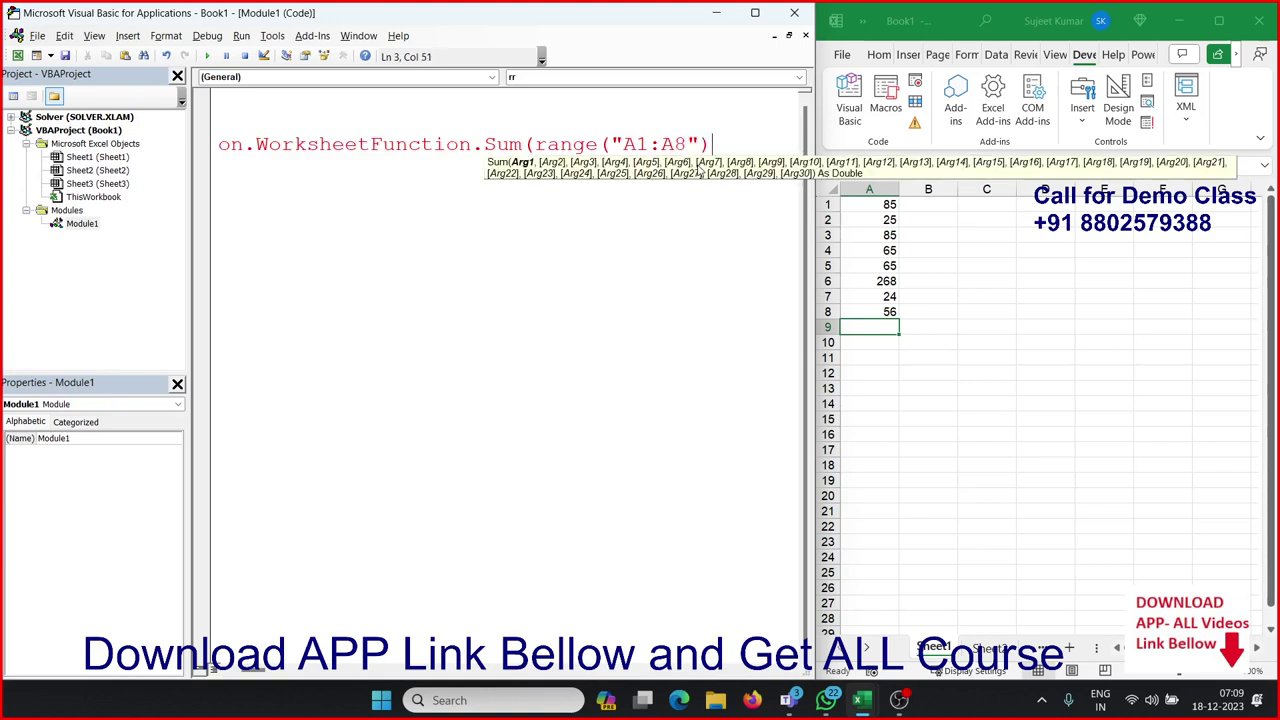
{"action": "type", "text": ")"}
{"action": "key", "text": "Return"}
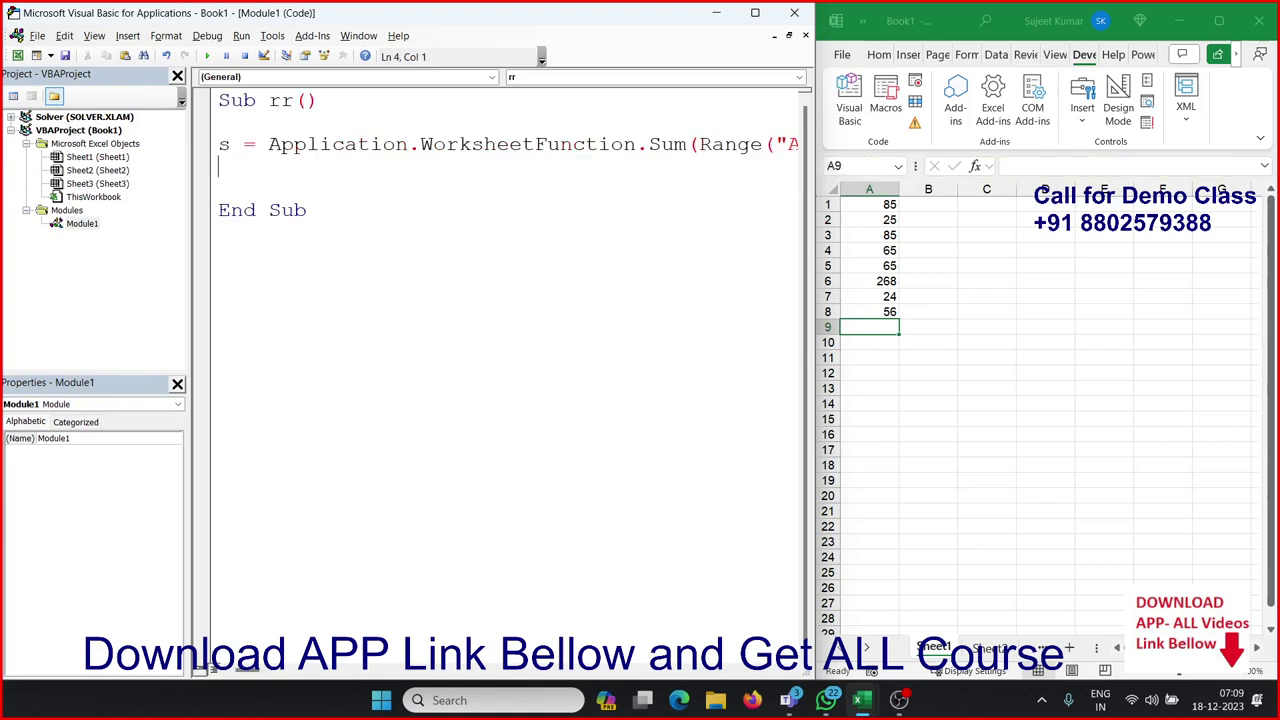
{"action": "type", "text": "ran"}
{"action": "type", "text": "ge("}
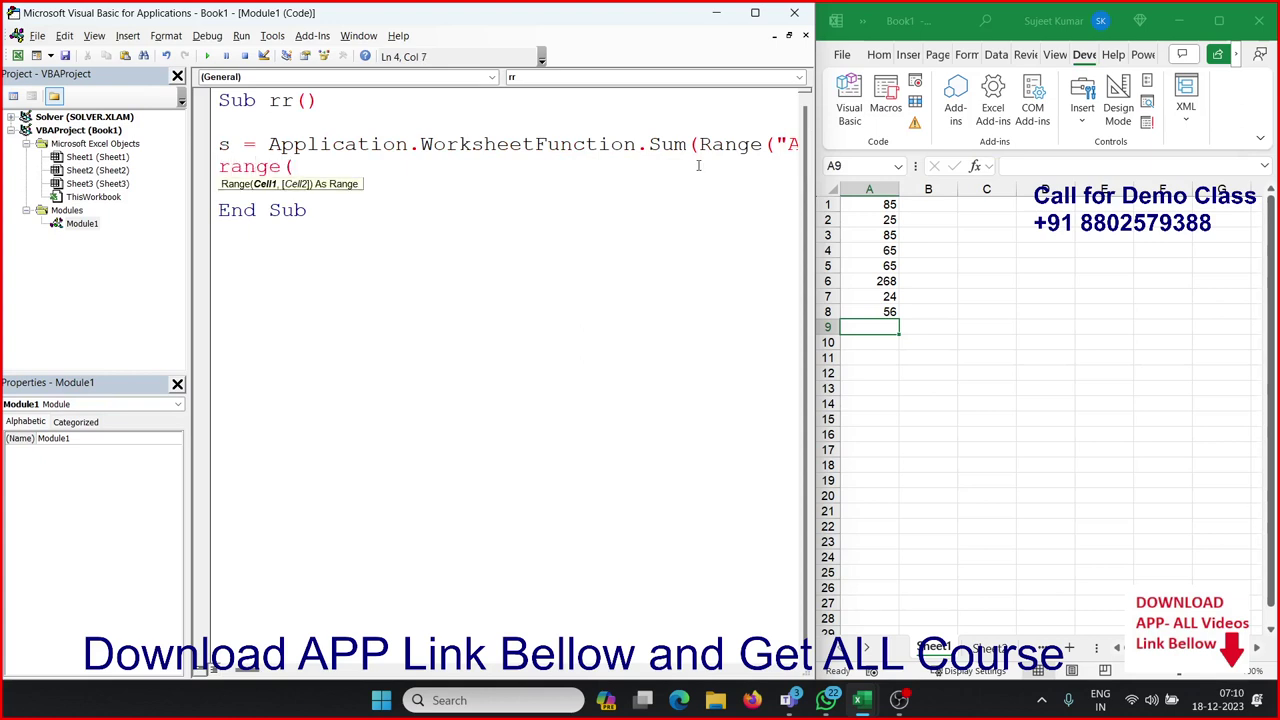
{"action": "type", "text": "\"A"}
{"action": "type", "text": "9\")."}
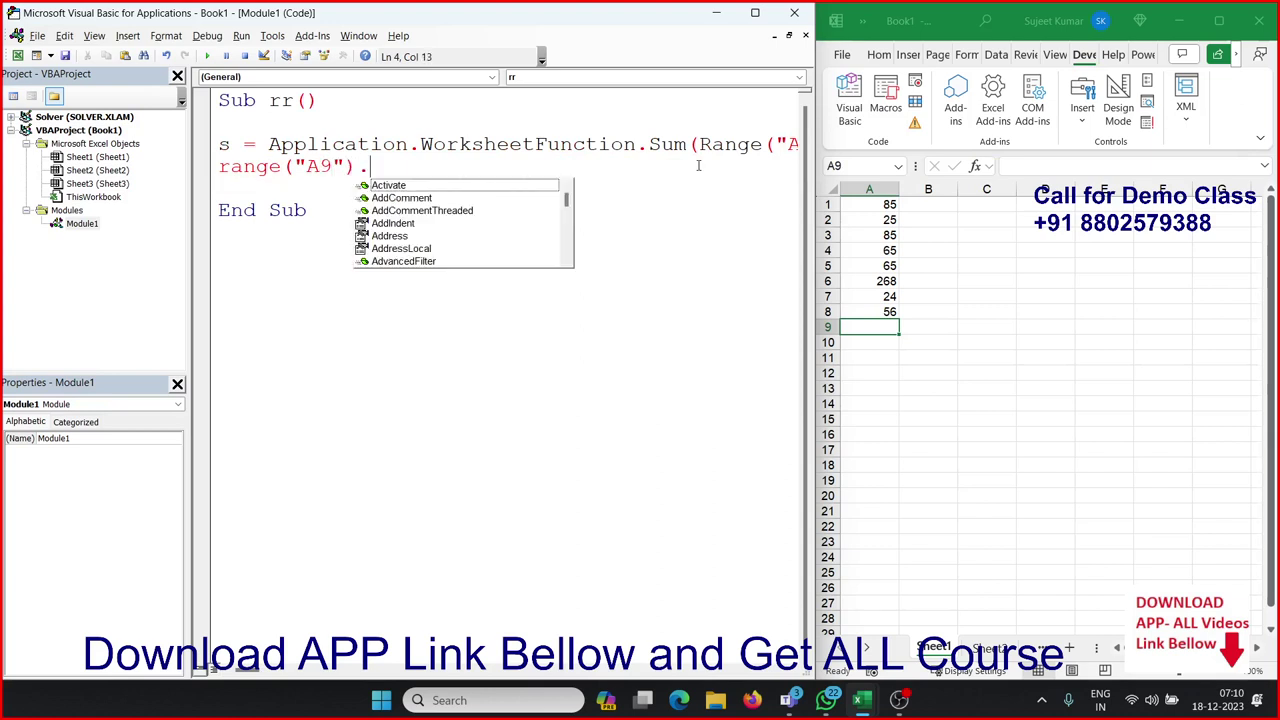
{"action": "type", "text": "Value"}
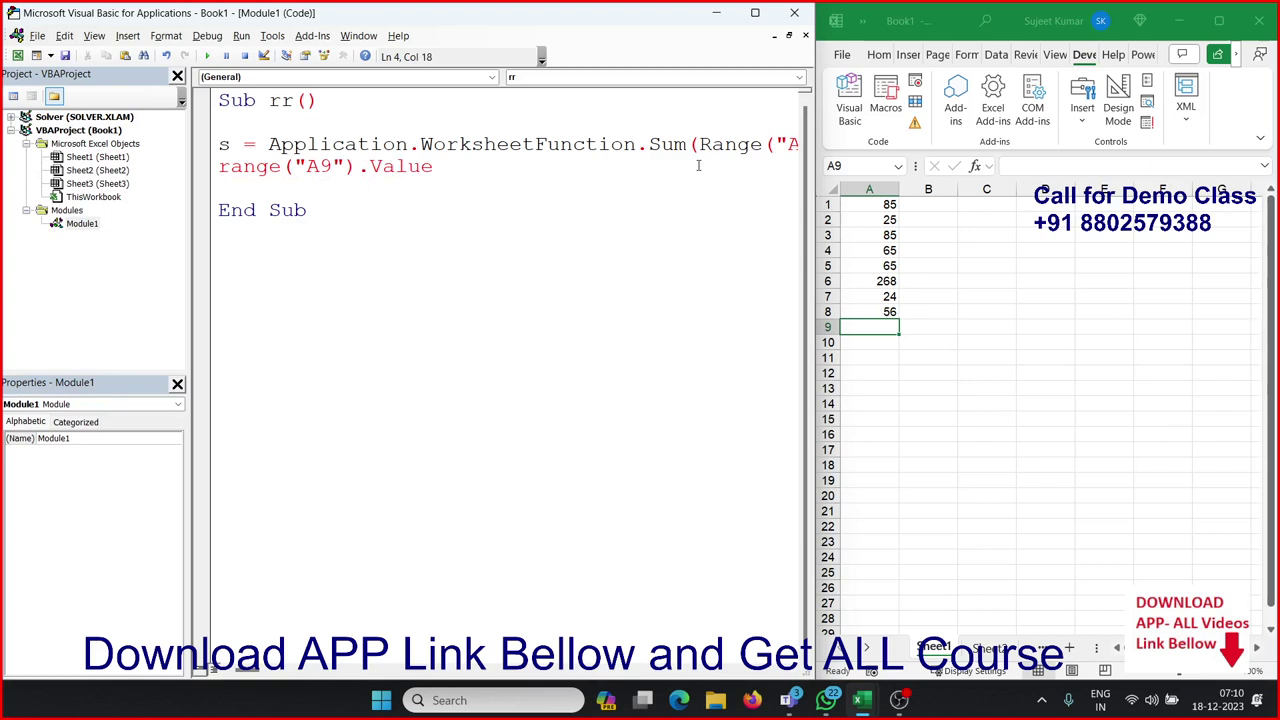
{"action": "type", "text": "=s"}
Run macro rr so A9 shows the total 673, then review its code lines
{"action": "left_click", "coordinate": [667, 283]}
{"action": "left_click", "coordinate": [326, 122]}
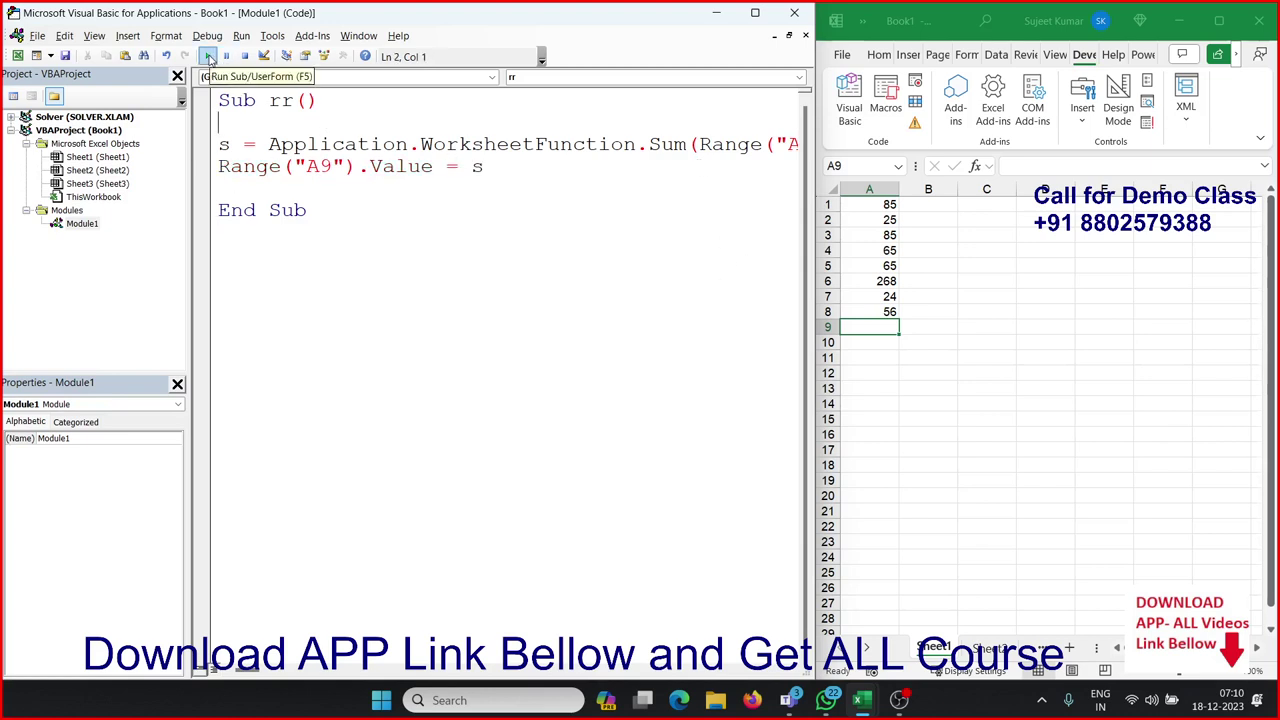
{"action": "left_click", "coordinate": [207, 56]}
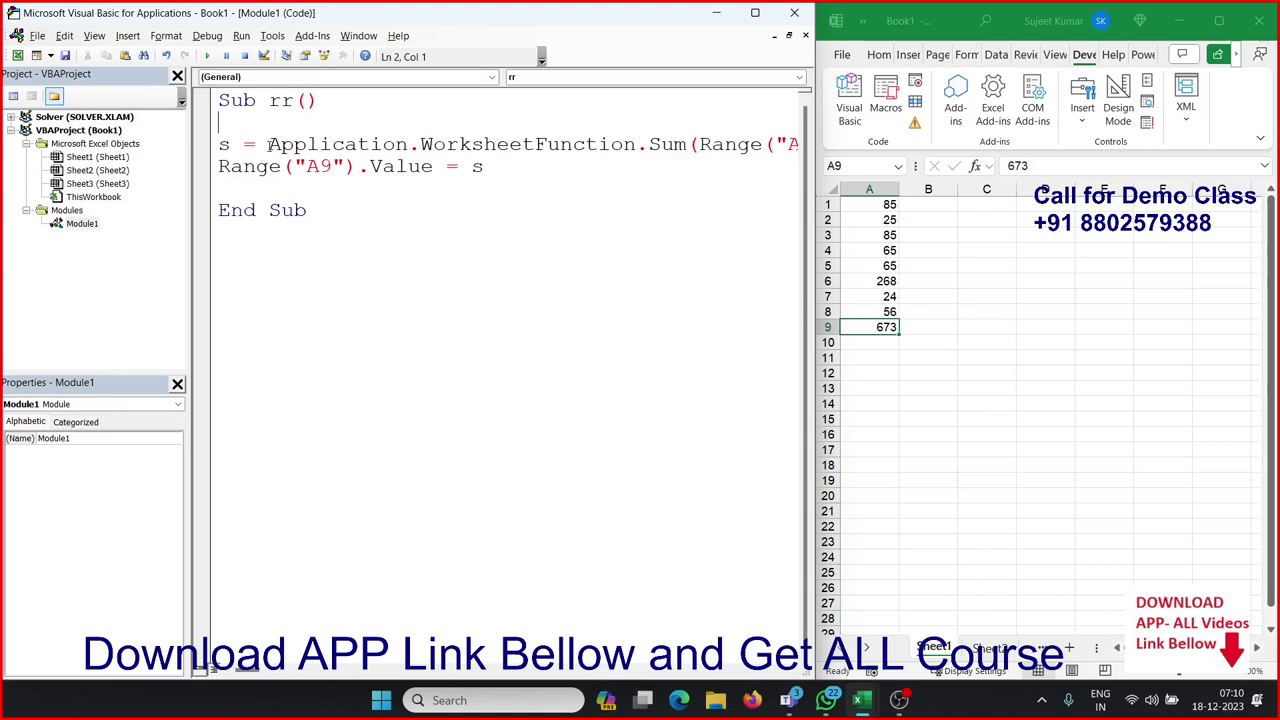
{"action": "left_click_drag", "start_coordinate": [268, 144], "coordinate": [818, 150]}
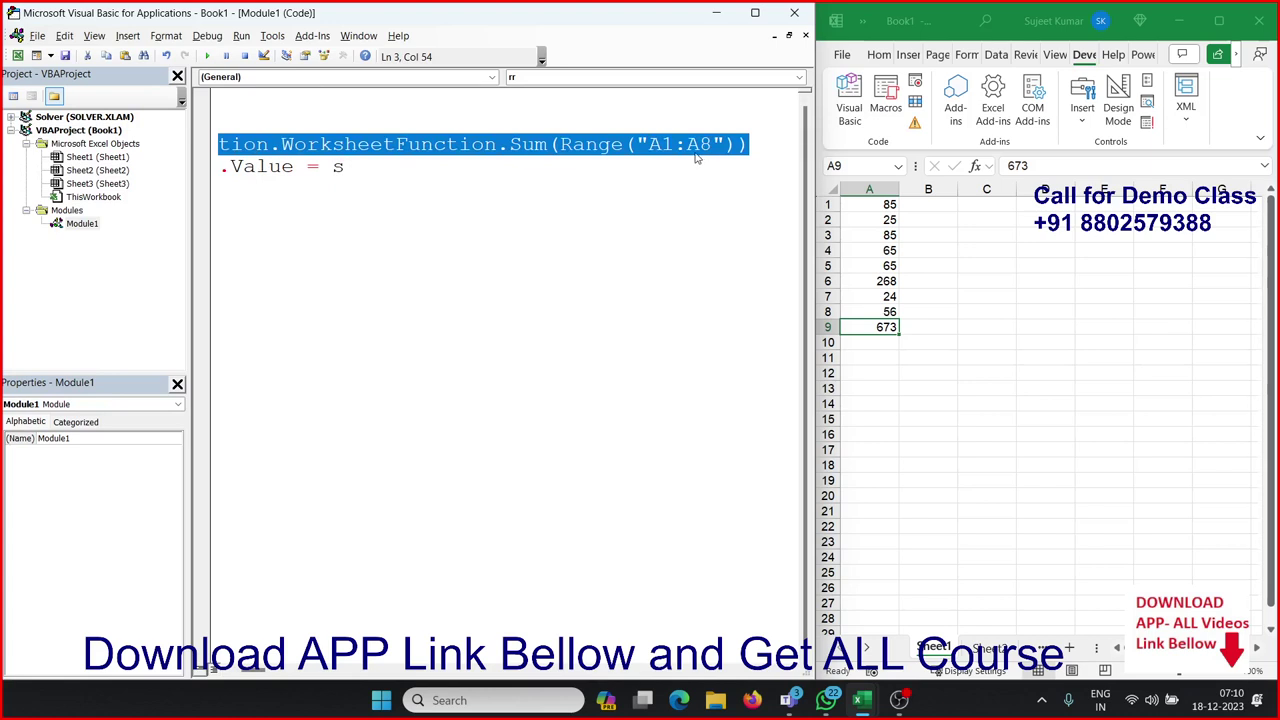
{"action": "left_click", "coordinate": [340, 168]}
{"action": "left_click_drag", "start_coordinate": [348, 172], "coordinate": [232, 177]}
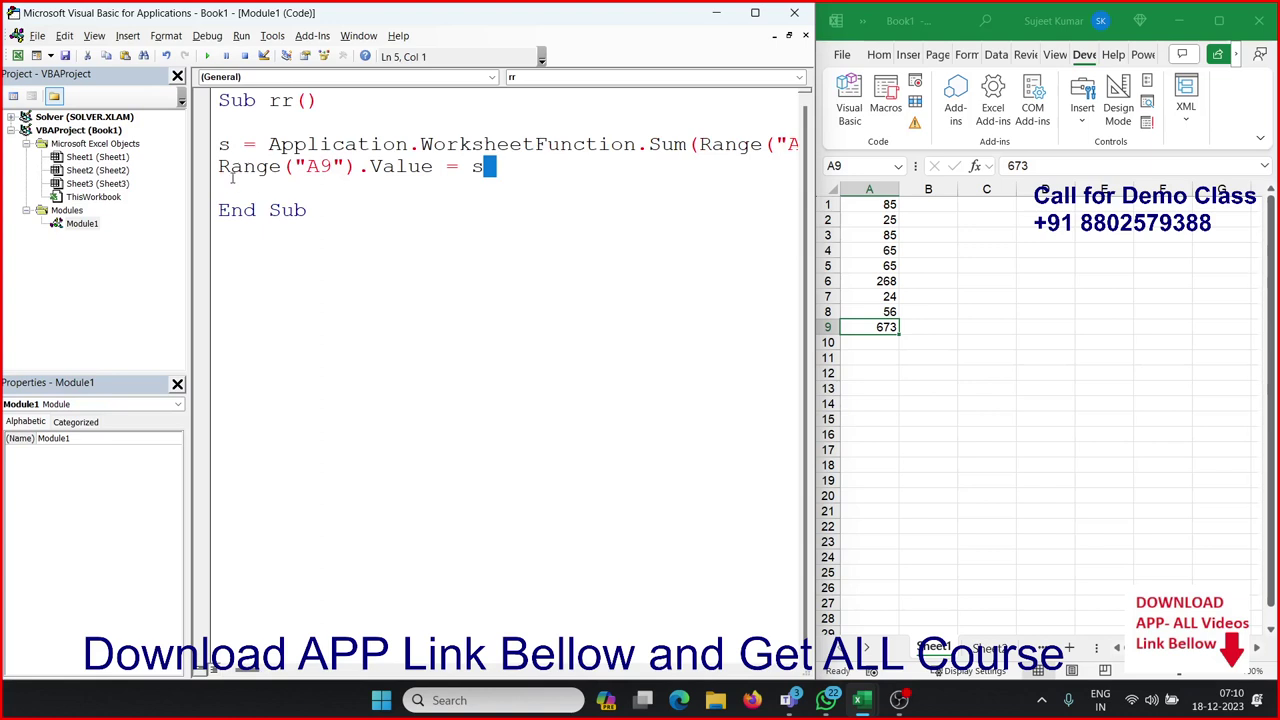
Clear the 673 total from cell A9 in Excel
{"action": "left_click", "coordinate": [960, 390]}
{"action": "left_click", "coordinate": [880, 342]}
{"action": "left_click", "coordinate": [876, 327]}
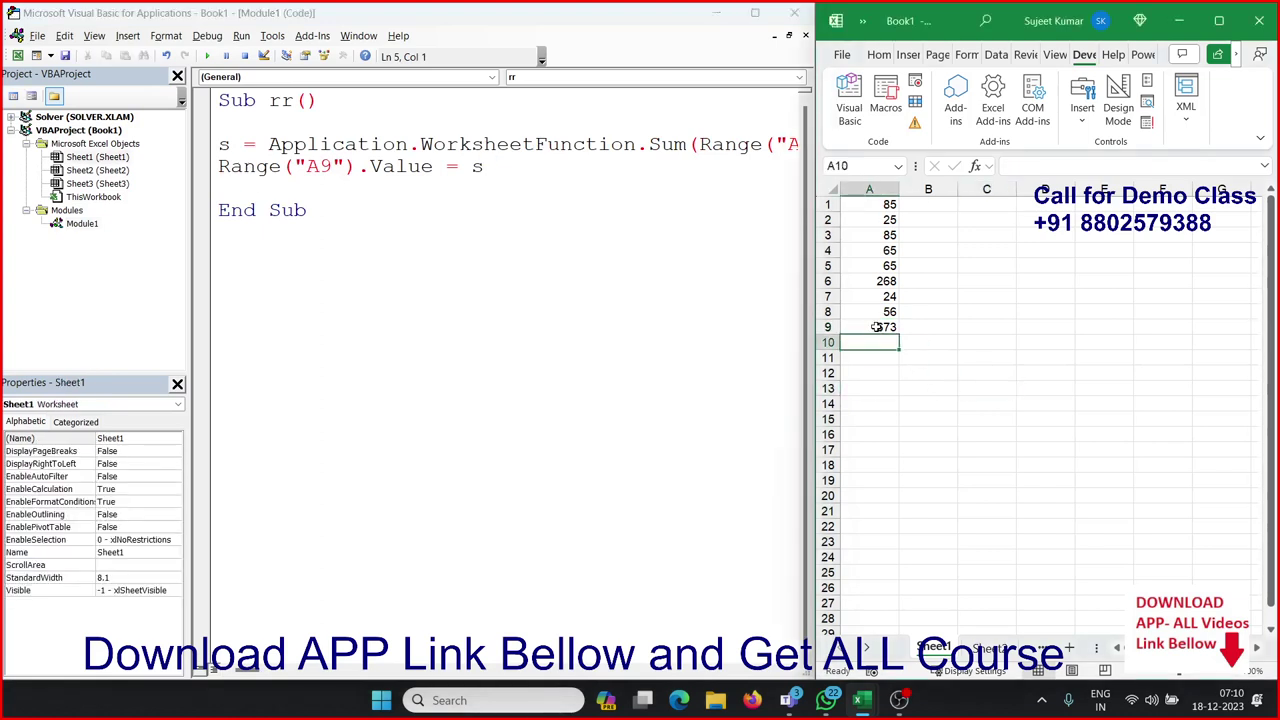
{"action": "key", "text": "Delete"}
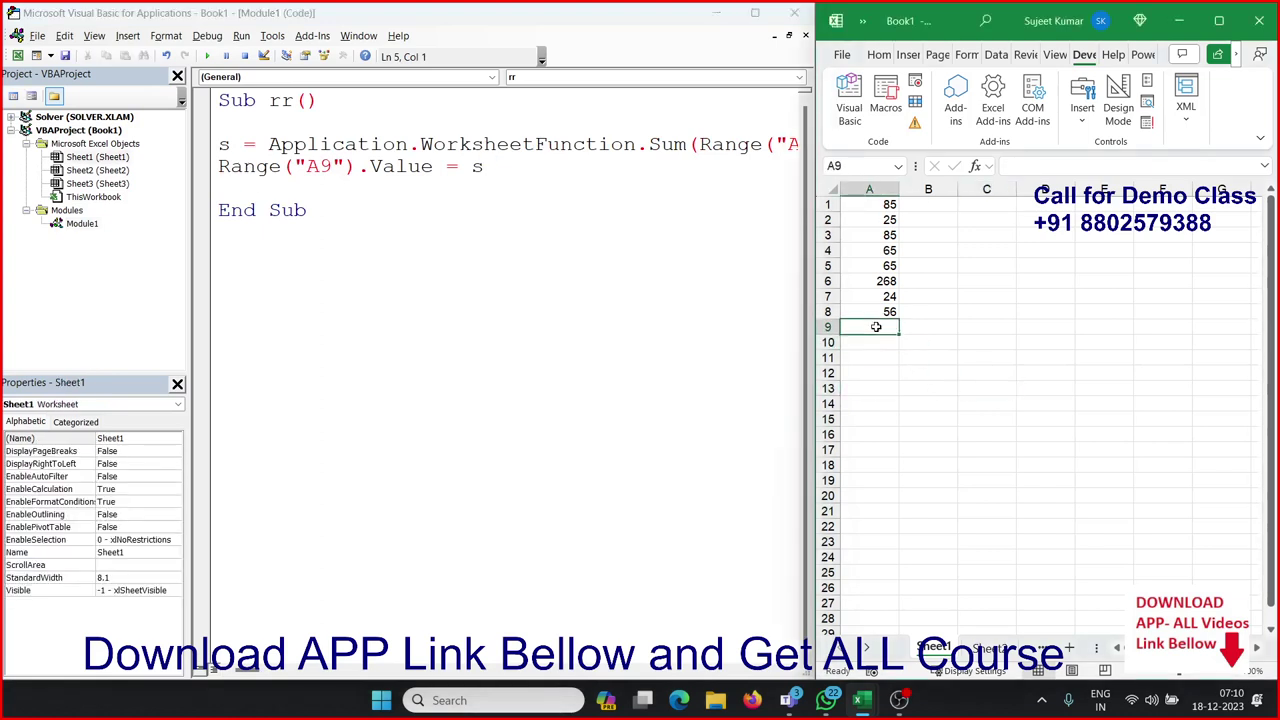
{"action": "left_click", "coordinate": [323, 247]}
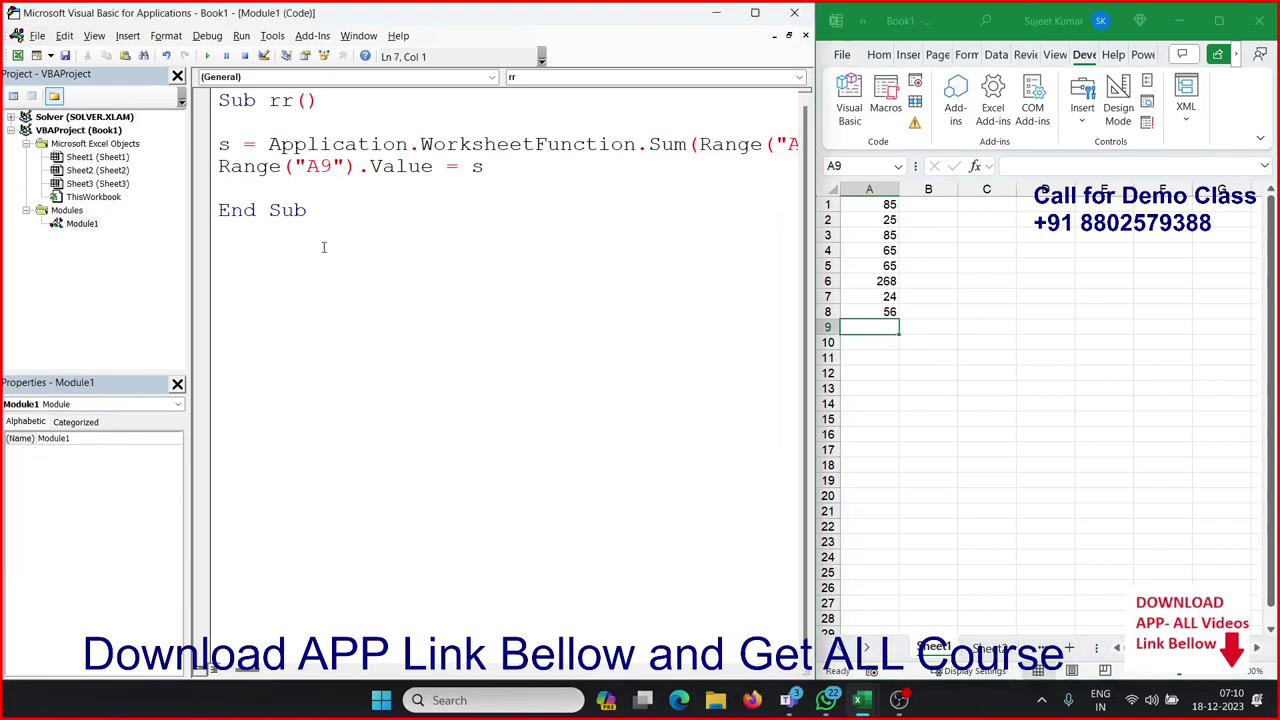
Create a new Sub rr_1() procedure below rr with blank lines inside it
{"action": "key", "text": "Return"}
{"action": "type", "text": "sub"}
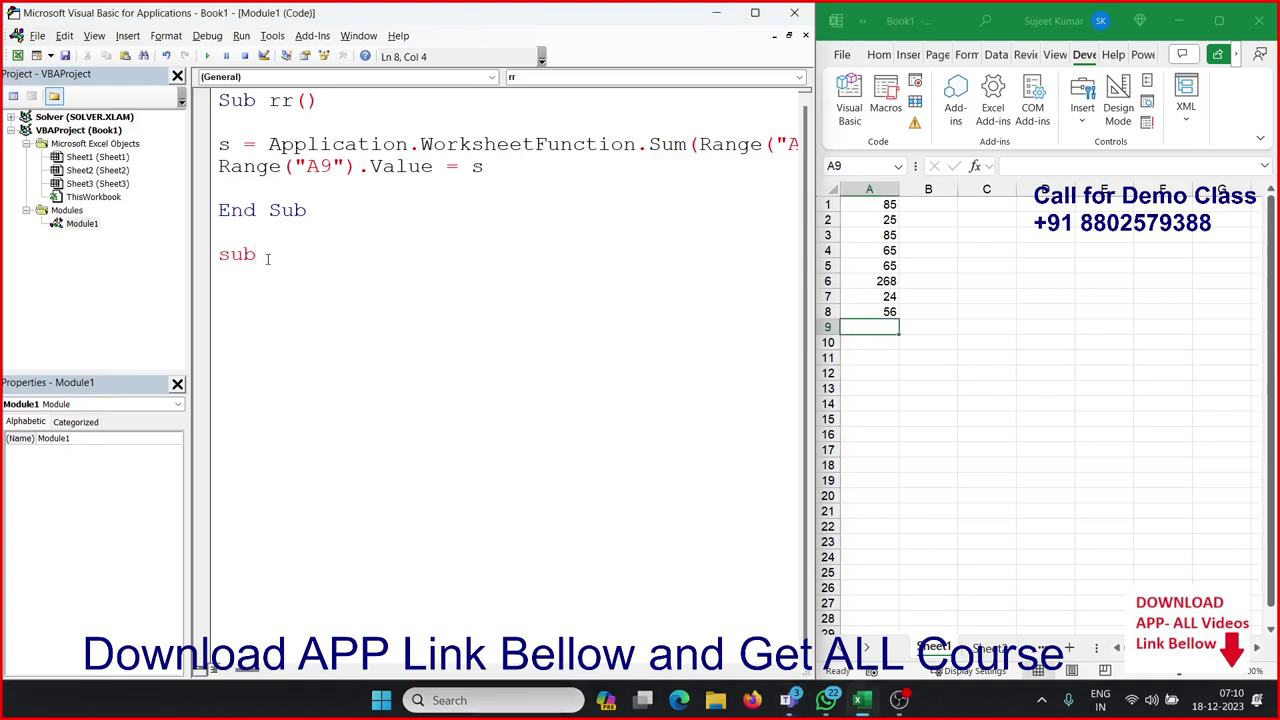
{"action": "type", "text": "rr"}
{"action": "type", "text": "_1()"}
{"action": "key", "text": "Return"}
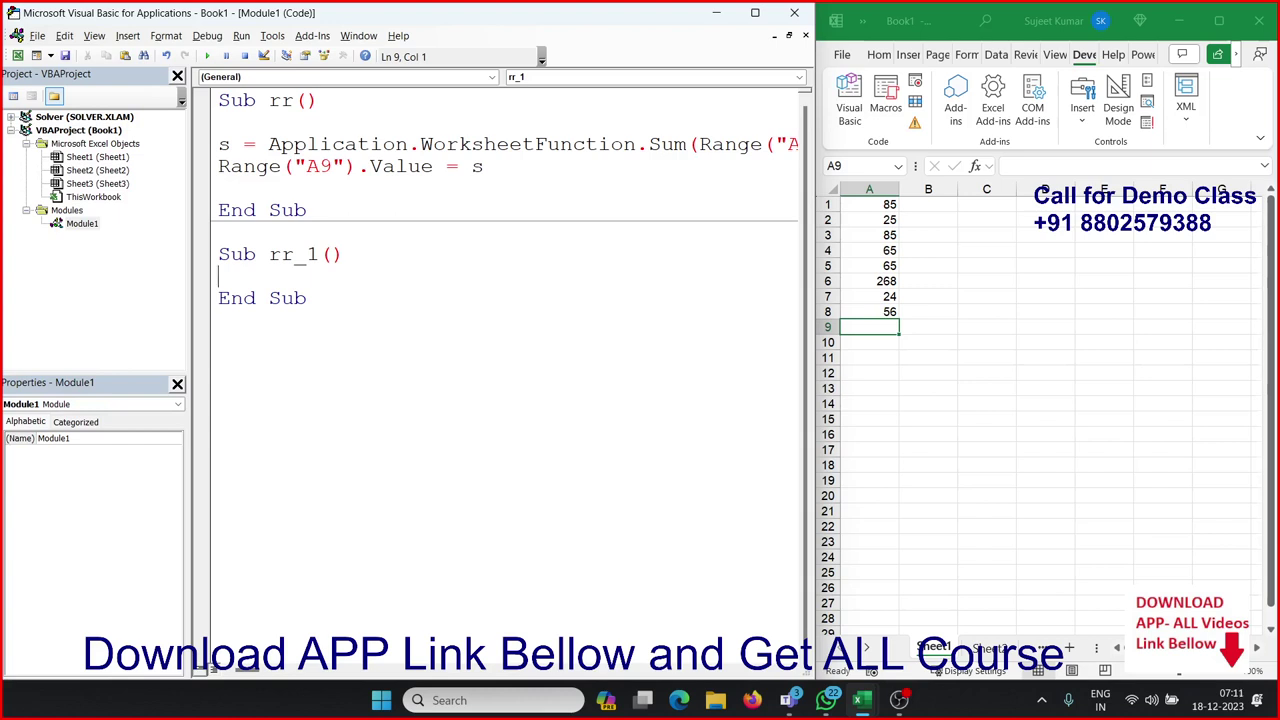
{"action": "key", "text": "Return"}
{"action": "key", "text": "Return"}
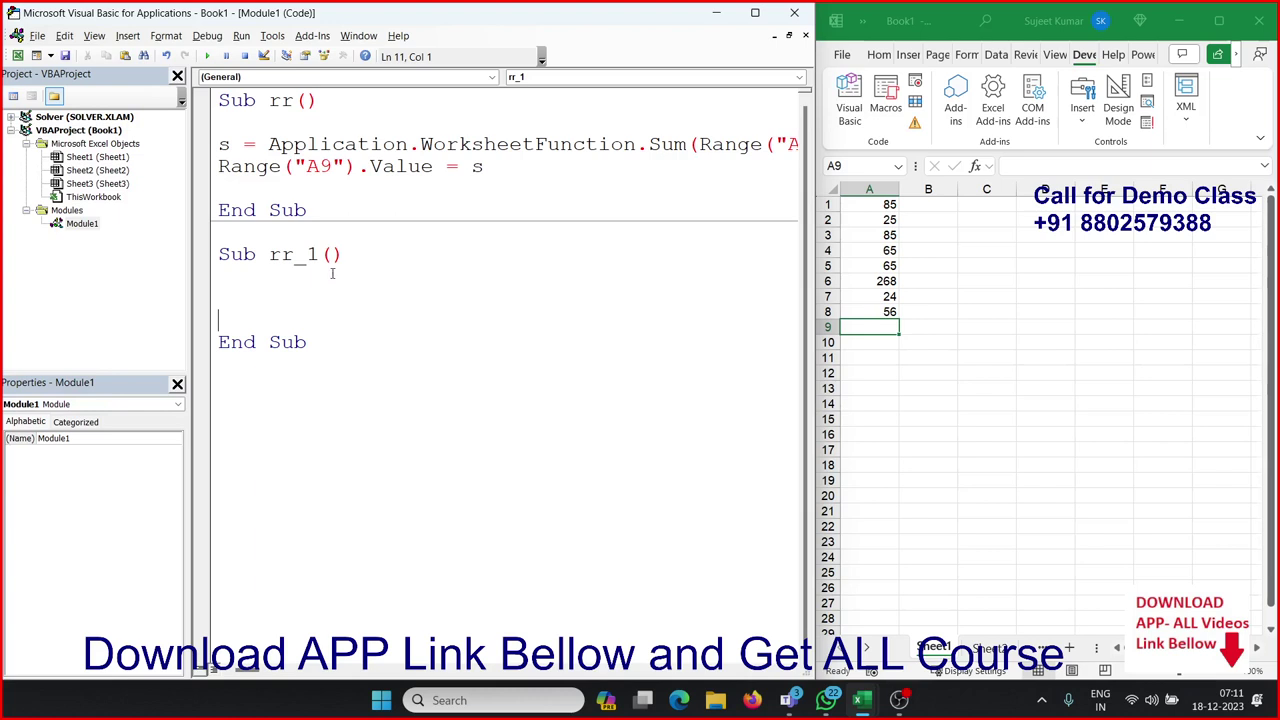
{"action": "left_click", "coordinate": [222, 278]}
{"action": "key", "text": "Return"}
{"action": "key", "text": "Return"}
{"action": "key", "text": "Up"}
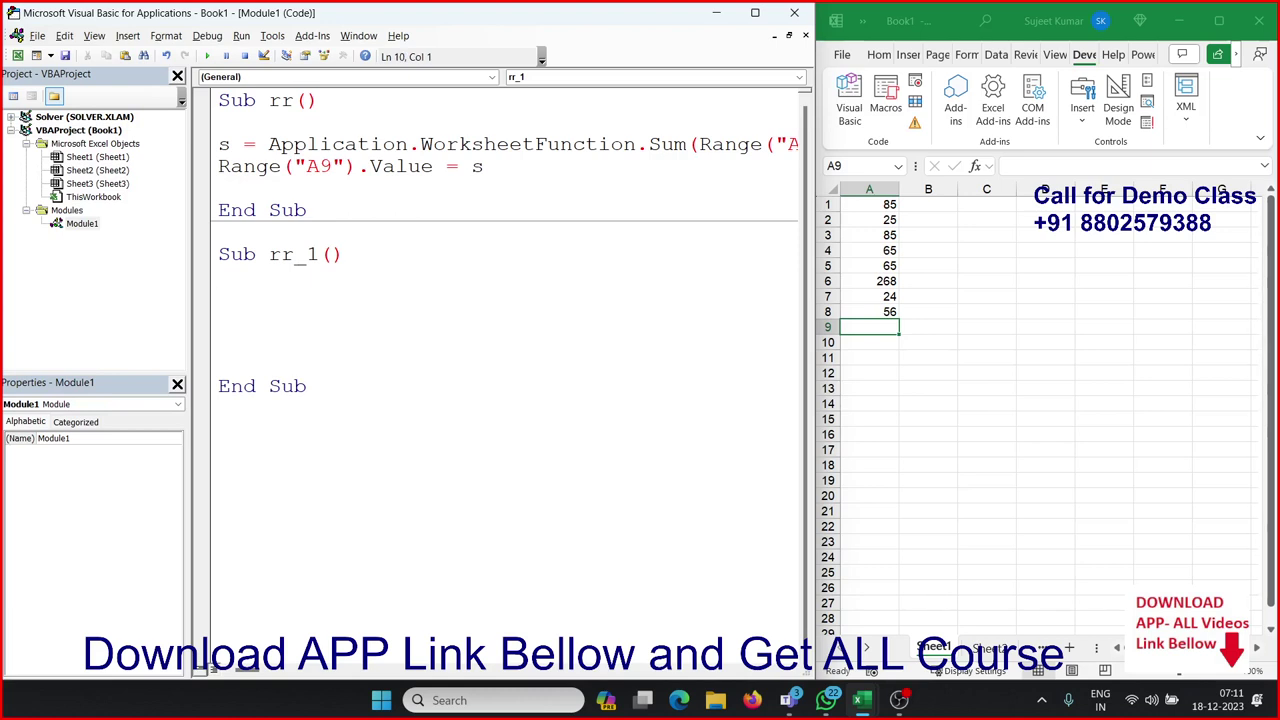
Write Range("A9").Value = "=Sum(A1:A8)" inside rr_1
{"action": "type", "text": "rang"}
{"action": "type", "text": "e(\""}
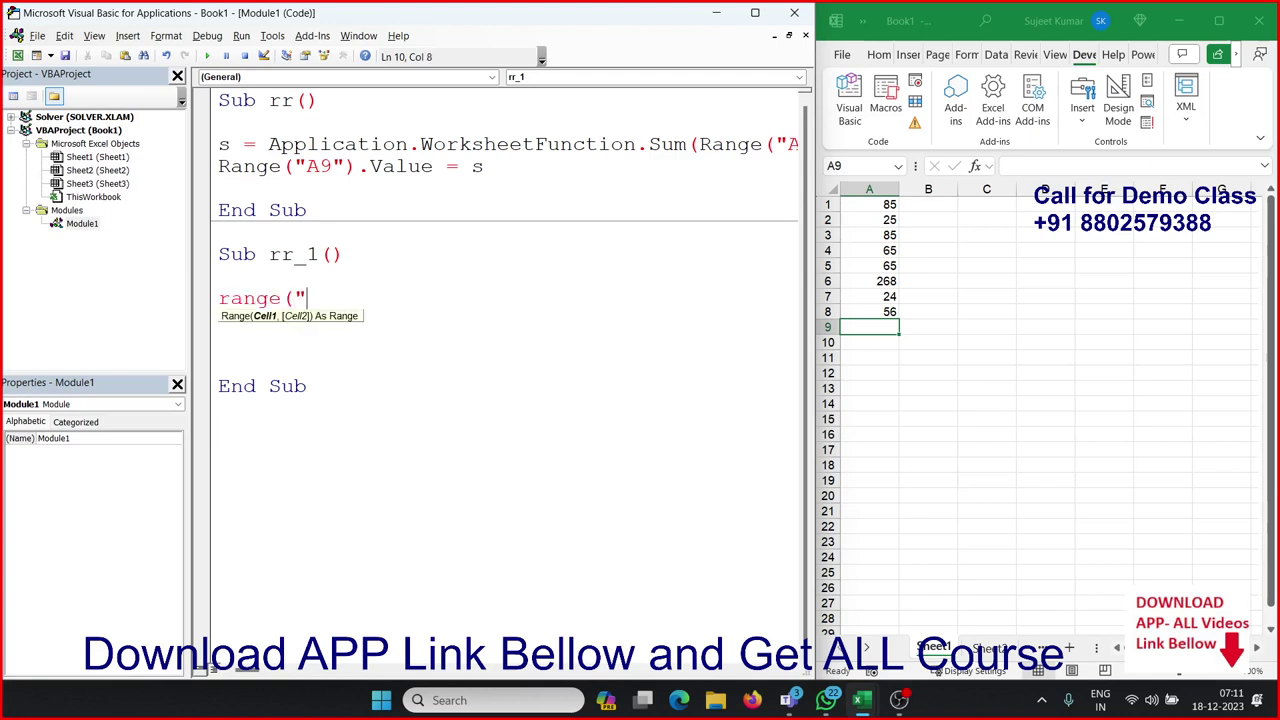
{"action": "type", "text": "A1"}
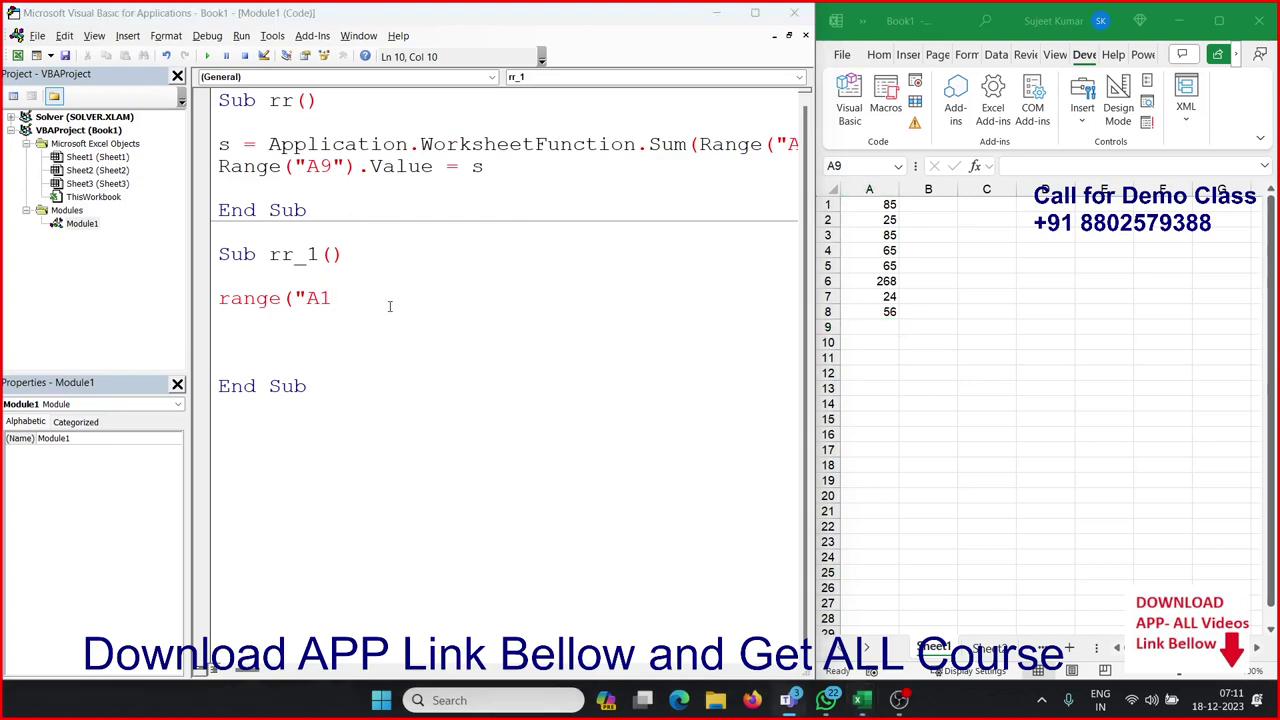
{"action": "key", "text": "BackSpace"}
{"action": "type", "text": "9"}
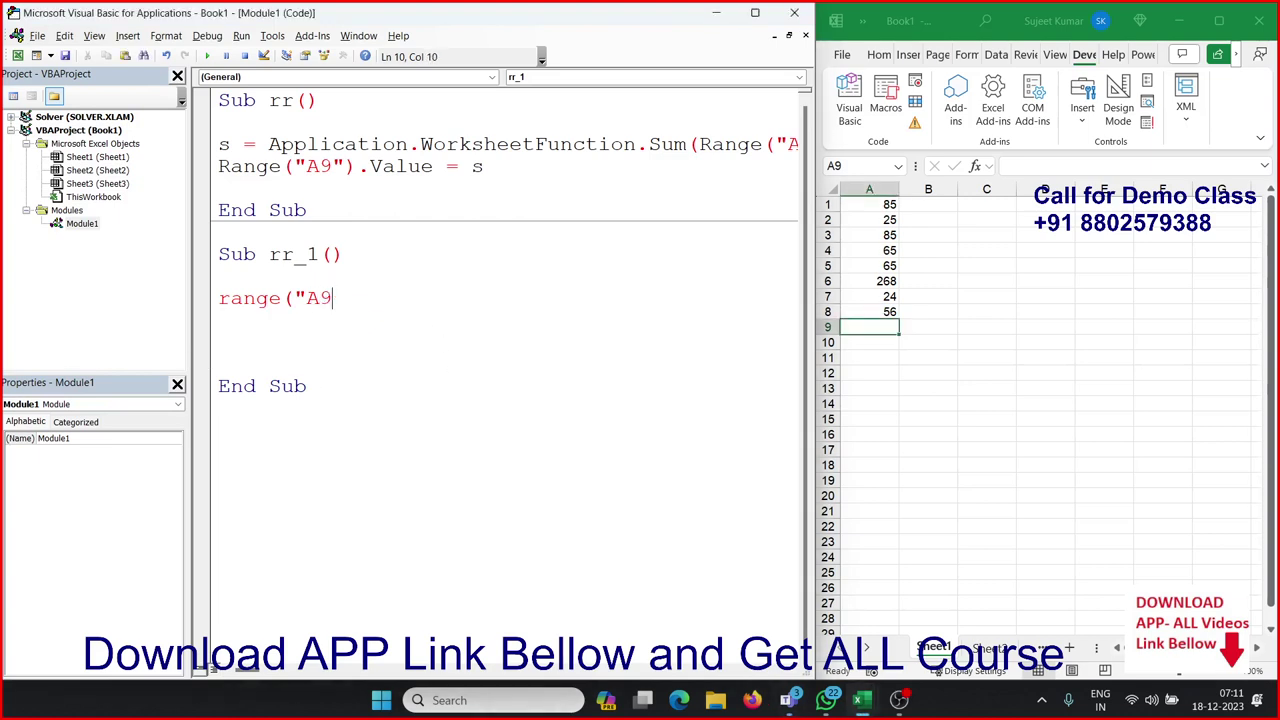
{"action": "type", "text": "\")."}
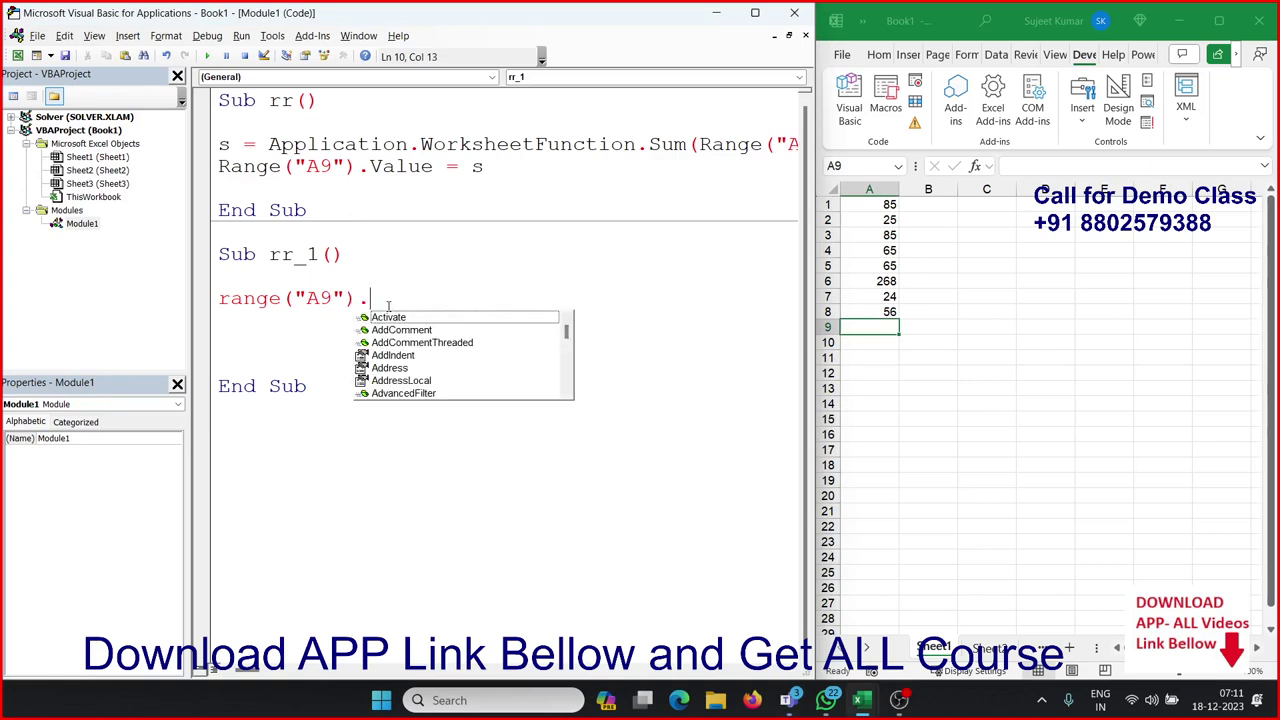
{"action": "type", "text": "va"}
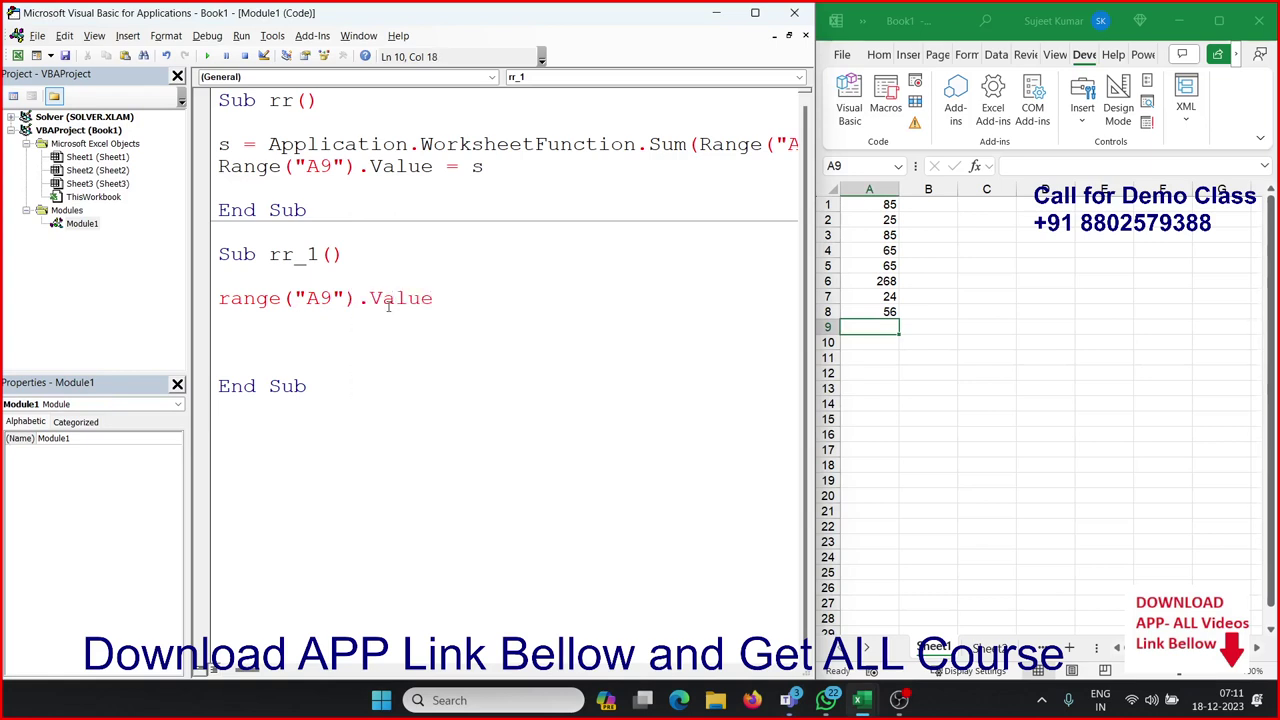
{"action": "type", "text": "="}
{"action": "type", "text": "\""}
{"action": "type", "text": "=Sum"}
{"action": "type", "text": "("}
{"action": "left_click", "coordinate": [876, 206]}
{"action": "left_click_drag", "start_coordinate": [876, 206], "coordinate": [885, 266]}
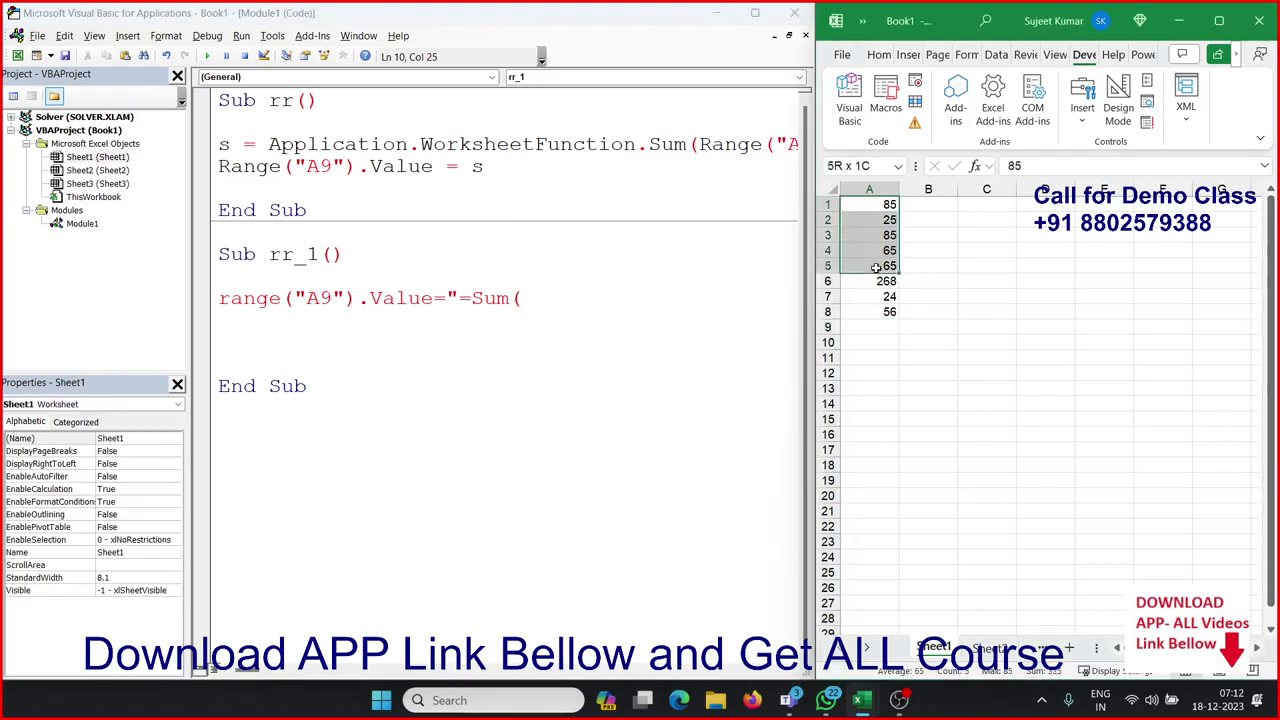
{"action": "left_click", "coordinate": [614, 278]}
{"action": "left_click", "coordinate": [554, 298]}
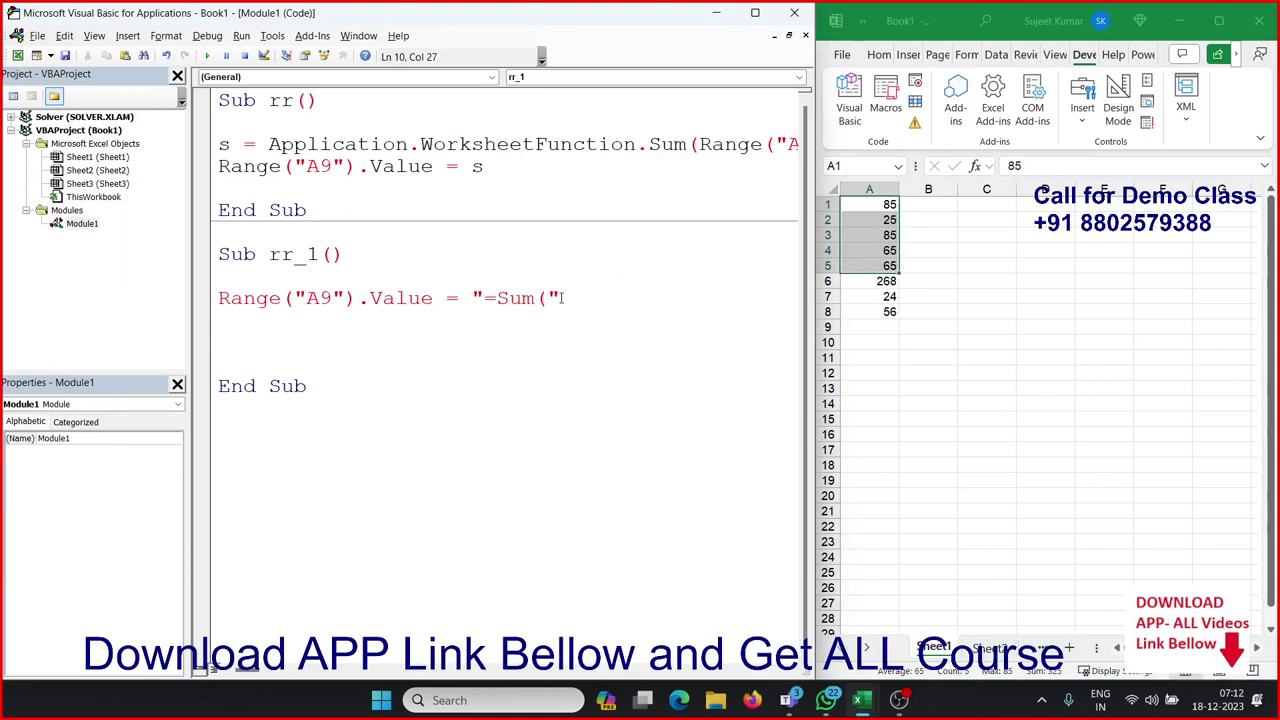
{"action": "type", "text": "A"}
{"action": "type", "text": "1:A"}
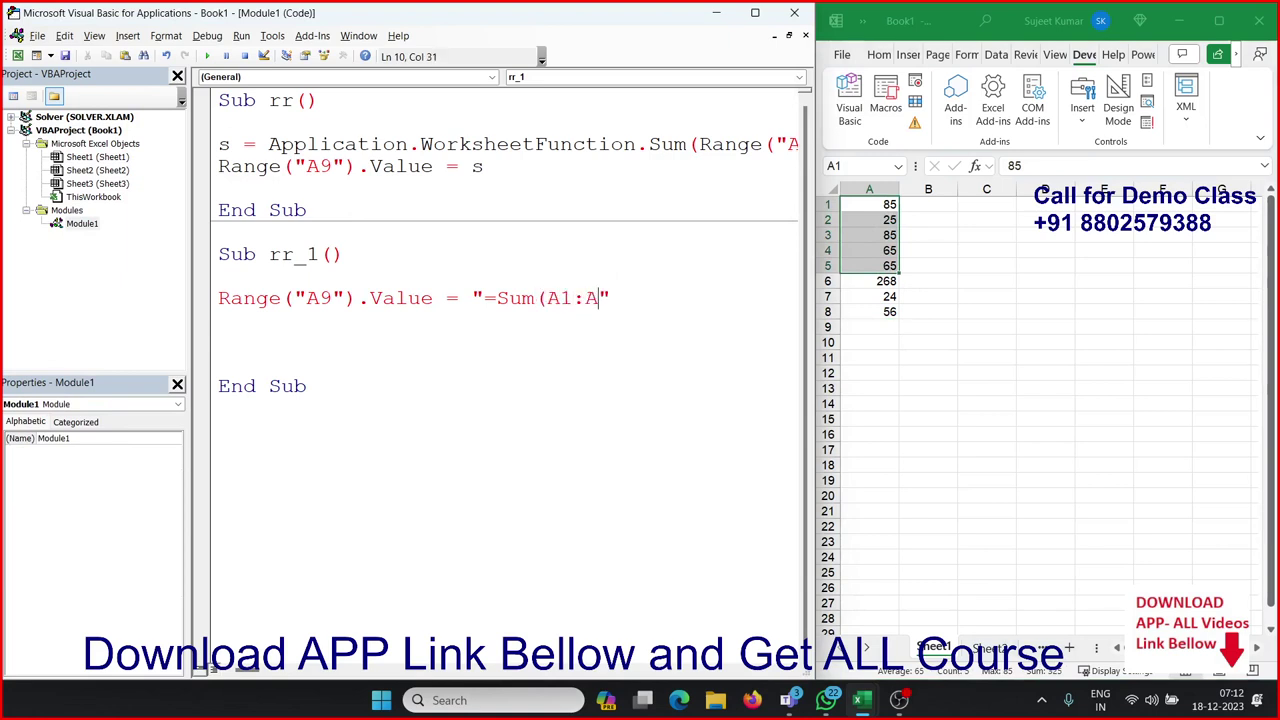
{"action": "type", "text": "8"}
{"action": "type", "text": ")"}
Run macro rr_1 so A9 receives the =Sum(A1:A8) formula
{"action": "left_click", "coordinate": [339, 329]}
{"action": "left_click", "coordinate": [207, 56]}
{"action": "left_click_drag", "start_coordinate": [484, 298], "coordinate": [624, 298]}
Move the =SUM(A1:A8) formula from A9 over to C9
{"action": "left_click", "coordinate": [858, 331]}
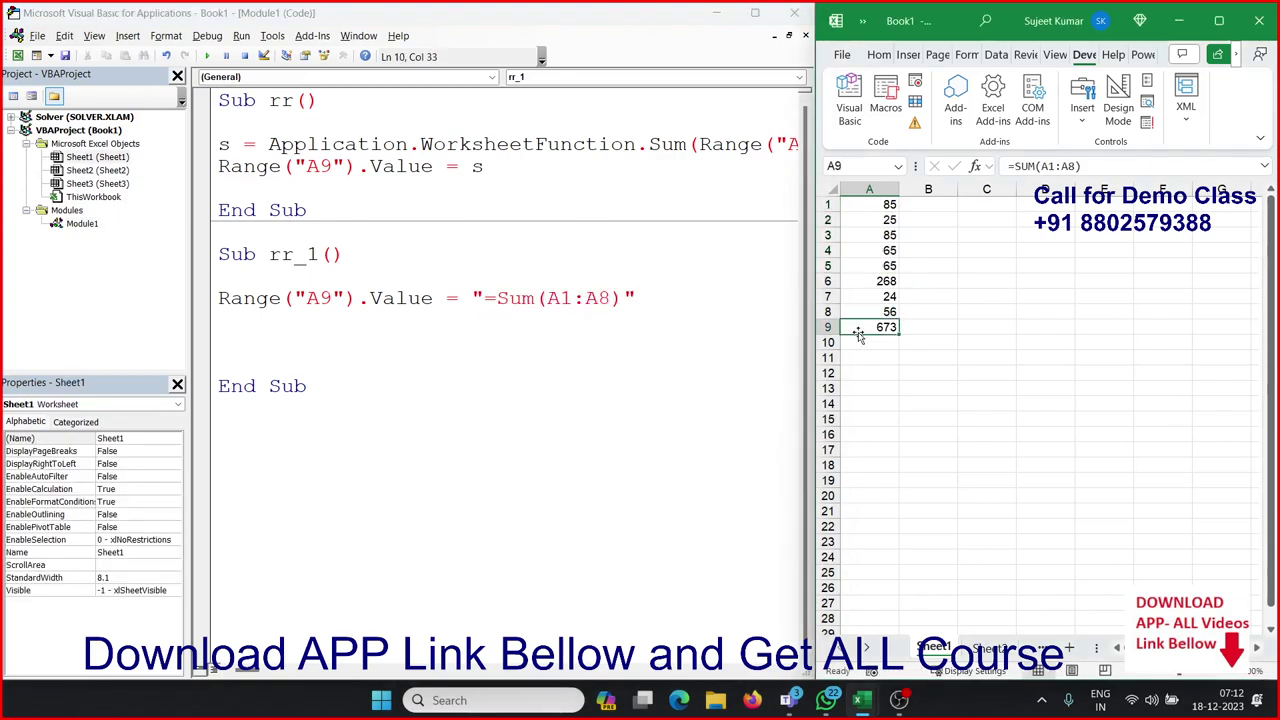
{"action": "left_click", "coordinate": [412, 168]}
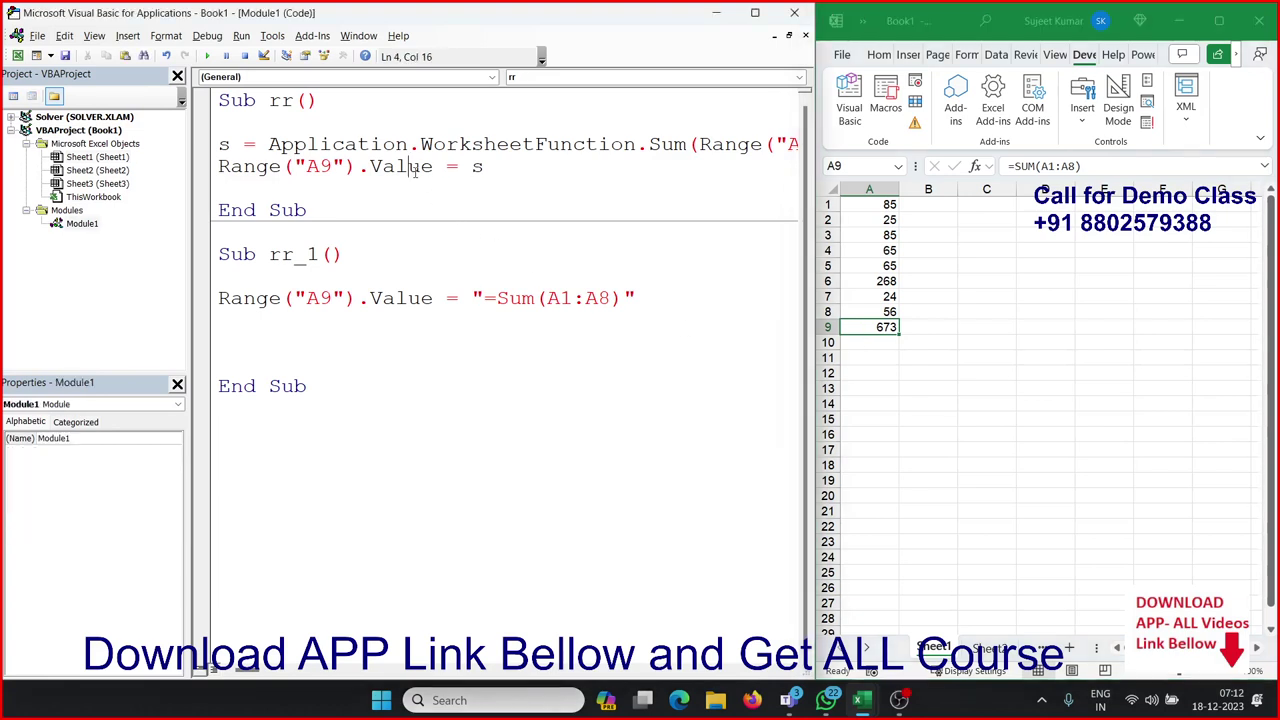
{"action": "left_click_drag", "start_coordinate": [884, 335], "coordinate": [998, 331]}
Rerun macro rr so A9 holds a plain 673, then compare it with rr's Sum and s lines
{"action": "left_click", "coordinate": [222, 188]}
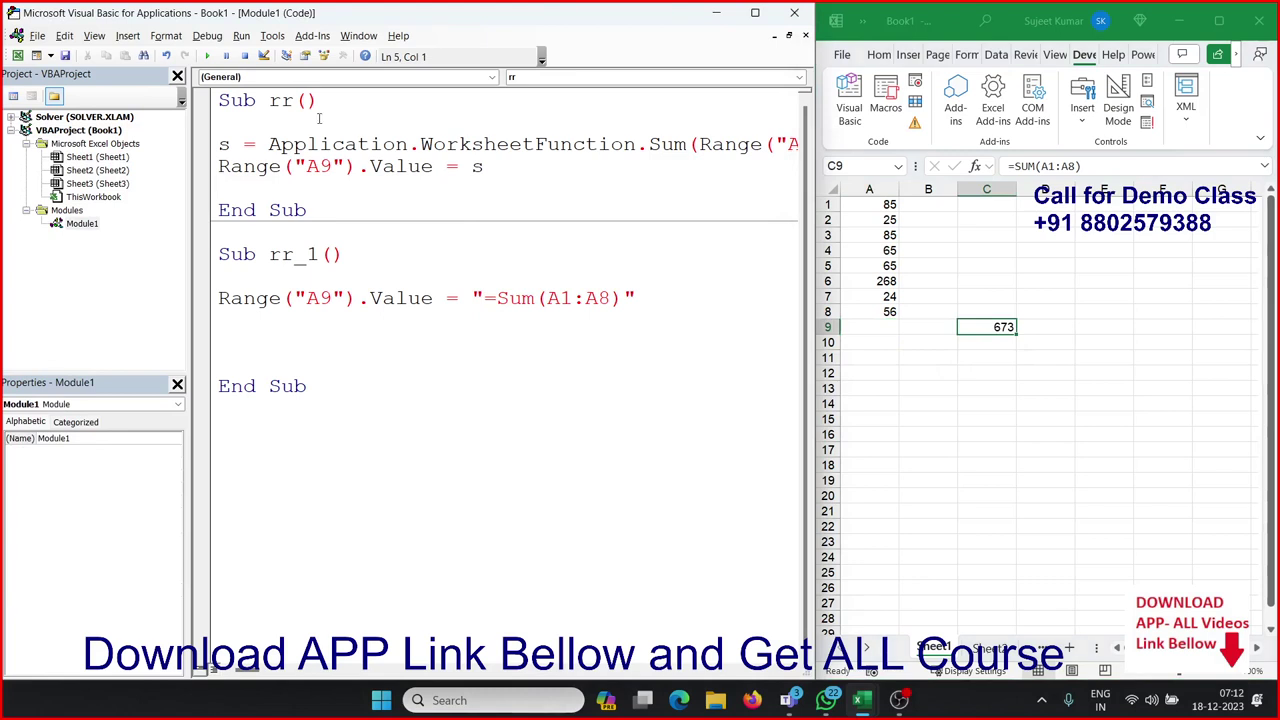
{"action": "left_click", "coordinate": [675, 145]}
{"action": "left_click_drag", "start_coordinate": [675, 145], "coordinate": [575, 168]}
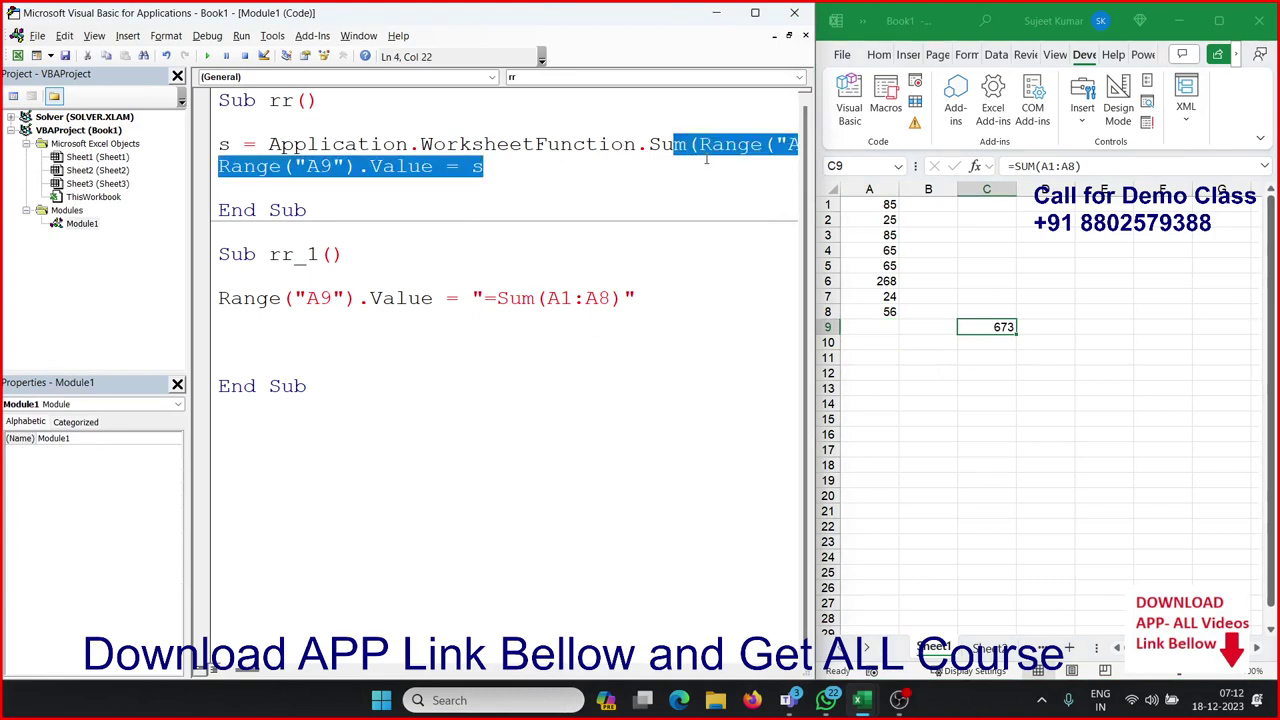
{"action": "left_click", "coordinate": [381, 166]}
{"action": "left_click", "coordinate": [207, 56]}
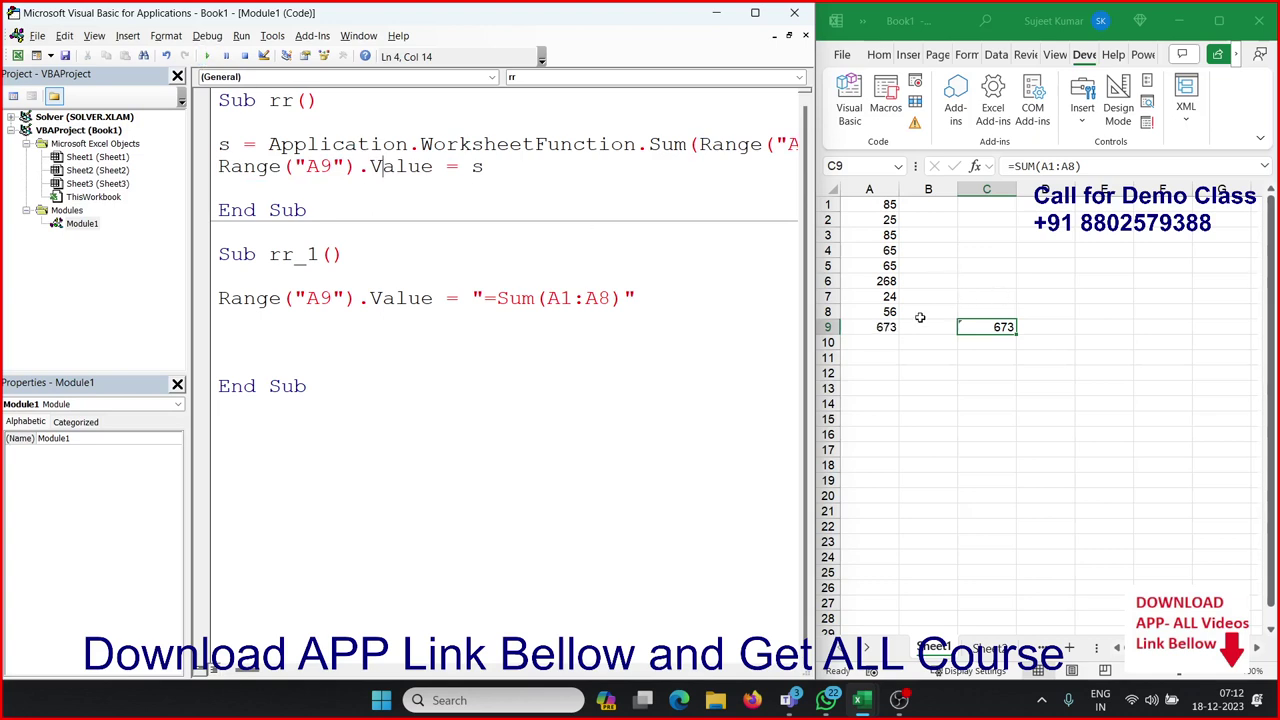
{"action": "left_click", "coordinate": [880, 333]}
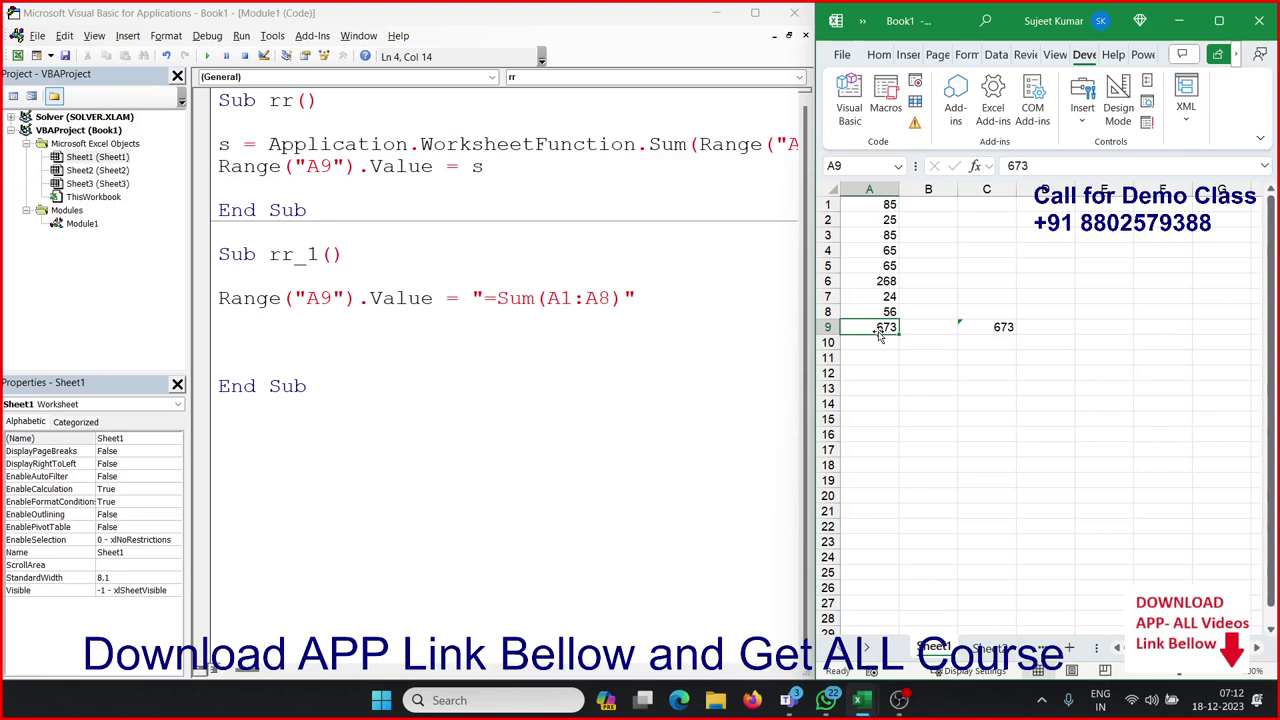
{"action": "double_click", "coordinate": [667, 144]}
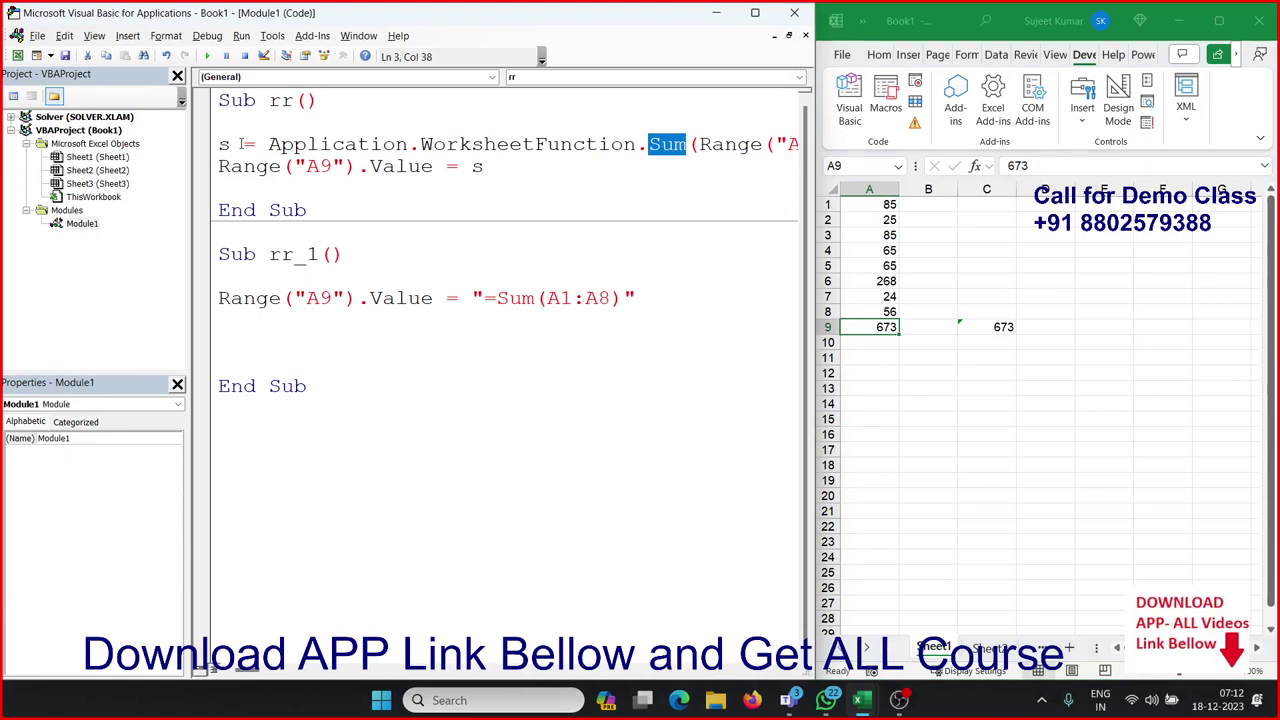
{"action": "left_click_drag", "start_coordinate": [240, 144], "coordinate": [218, 144]}
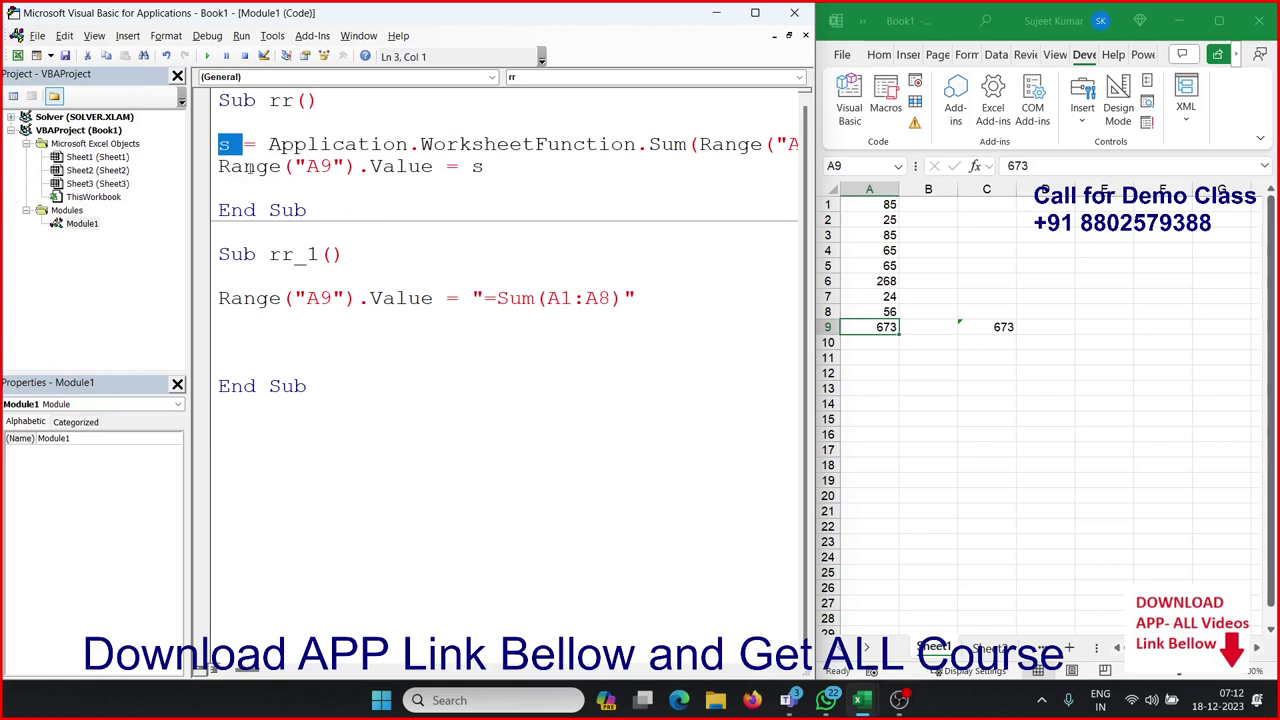
{"action": "left_click_drag", "start_coordinate": [484, 166], "coordinate": [218, 166]}
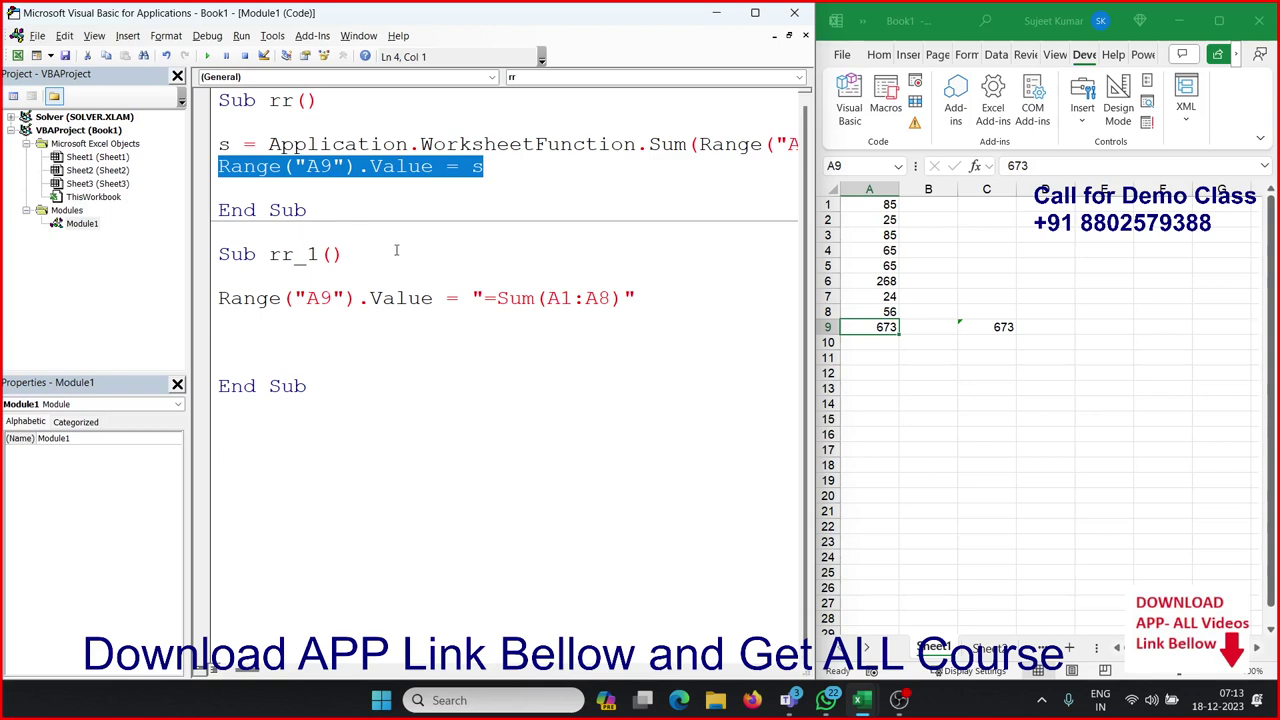
Inspect A9's plain value and C9's =SUM(A1:A8) formula without changing them
{"action": "left_click", "coordinate": [564, 208]}
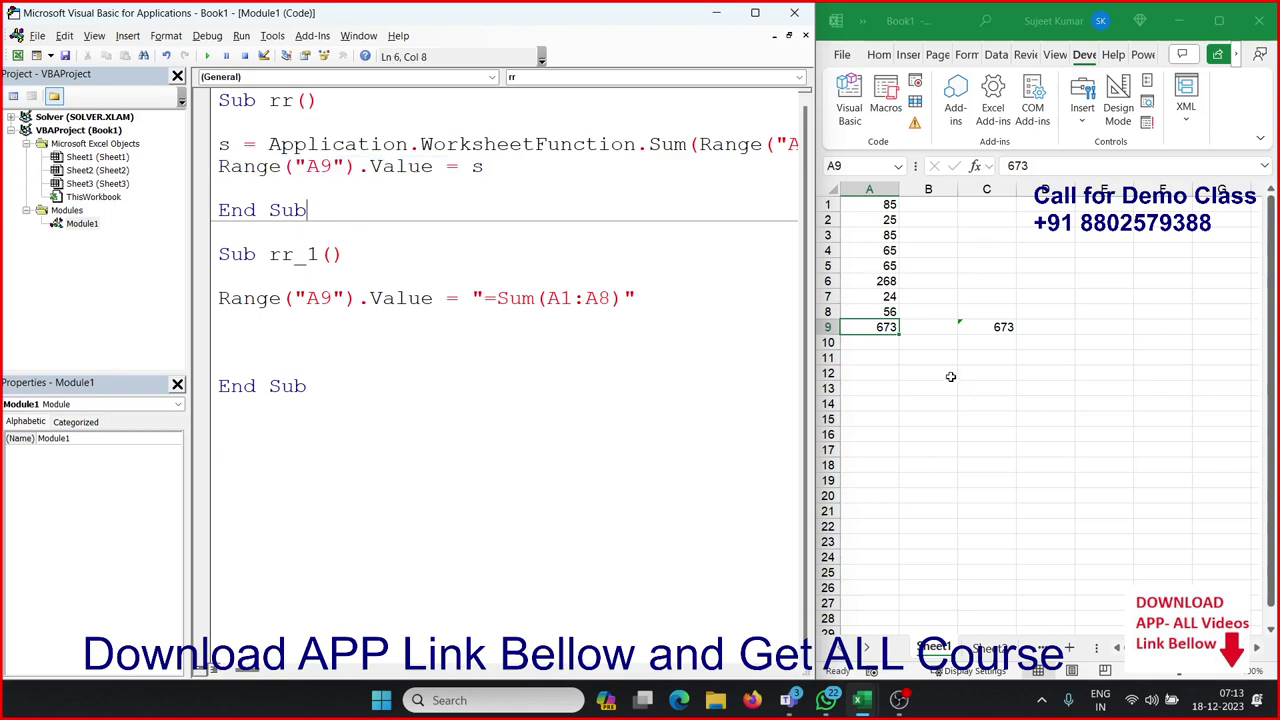
{"action": "double_click", "coordinate": [886, 330]}
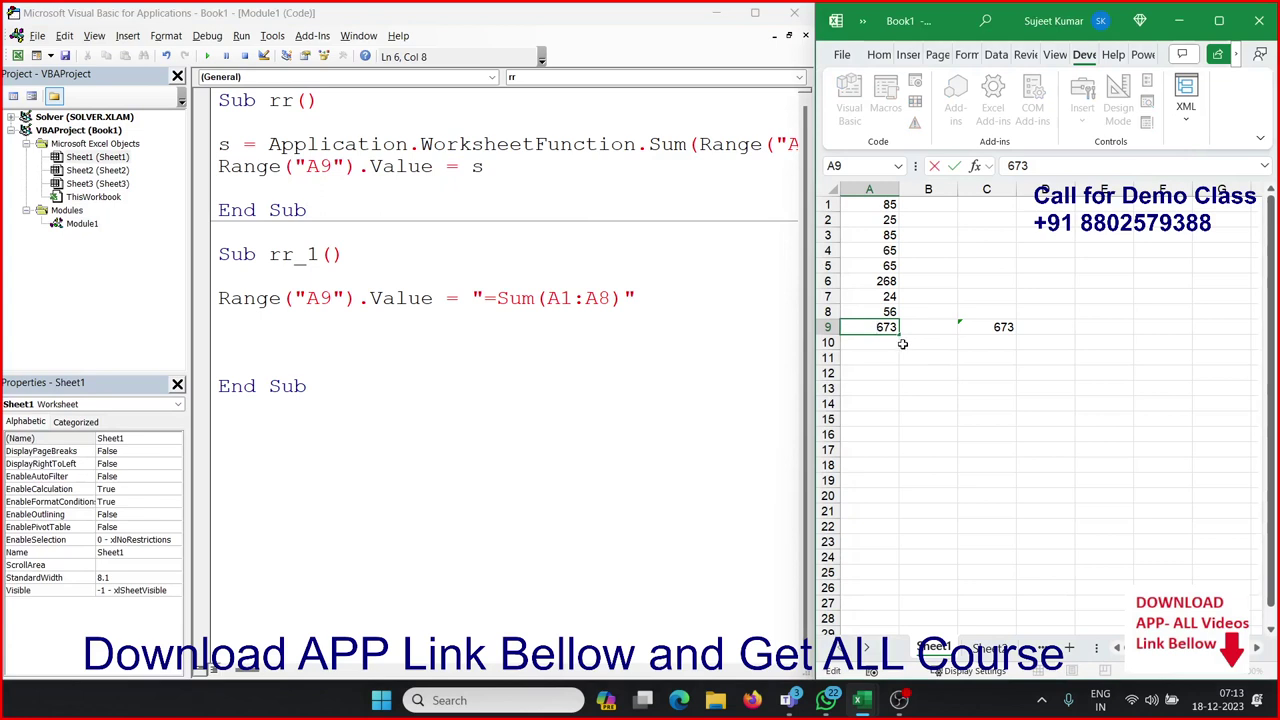
{"action": "key", "text": "Escape"}
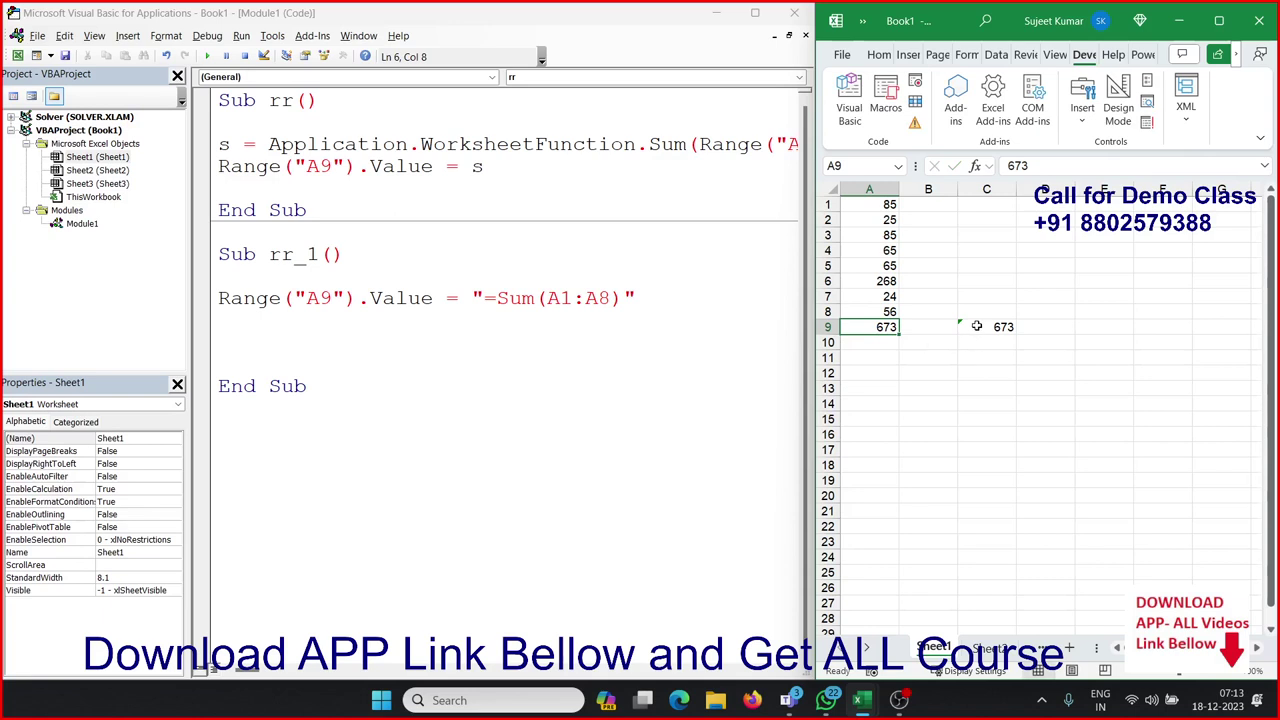
{"action": "left_click", "coordinate": [977, 327]}
{"action": "key", "text": "ctrl+Up"}
{"action": "double_click", "coordinate": [983, 329]}
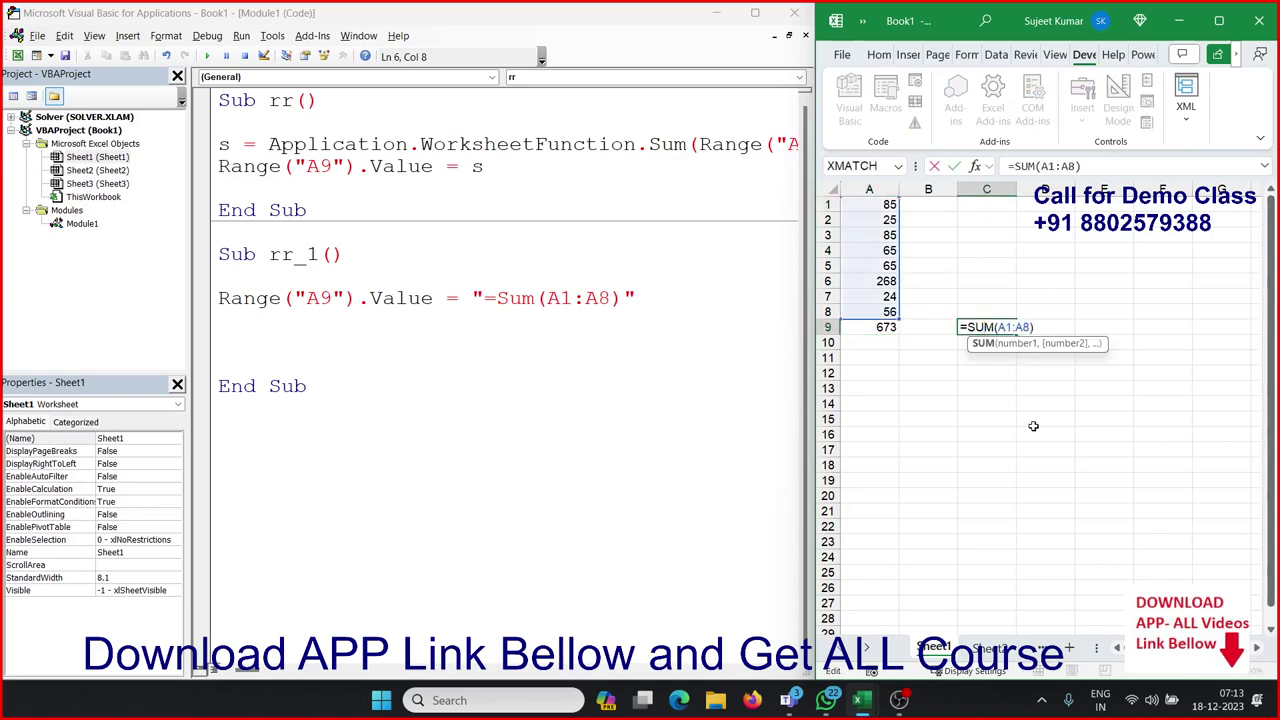
{"action": "key", "text": "Escape"}
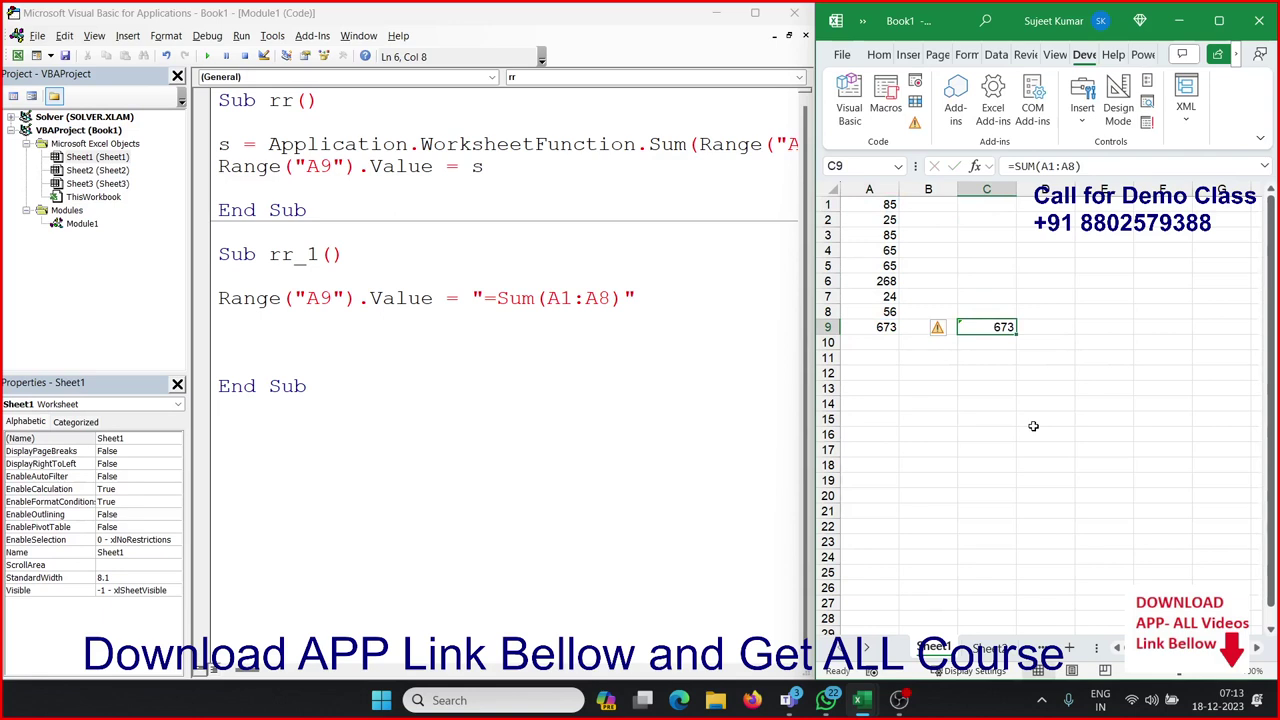
{"action": "left_click", "coordinate": [893, 326]}
Change A4 to 98 so C9 shows 706, and rerun macro rr so A9 matches
{"action": "left_click", "coordinate": [884, 251]}
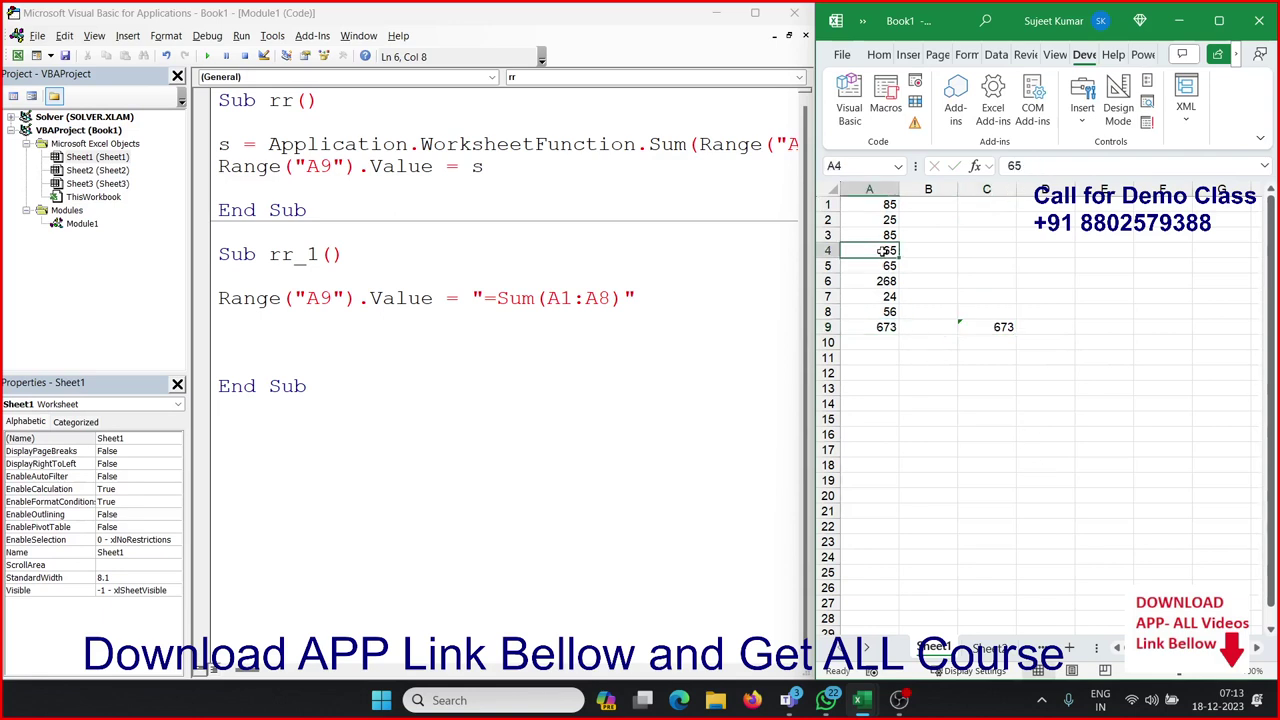
{"action": "type", "text": "98"}
{"action": "key", "text": "Return"}
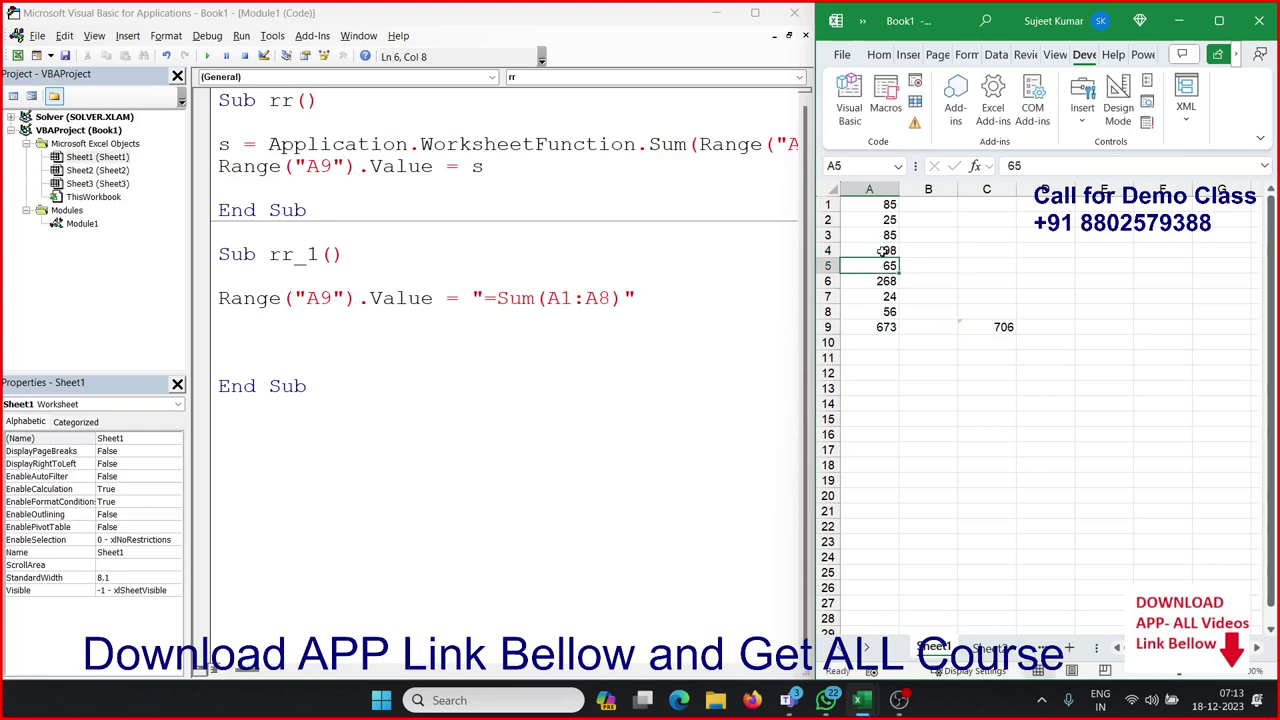
{"action": "left_click", "coordinate": [990, 327]}
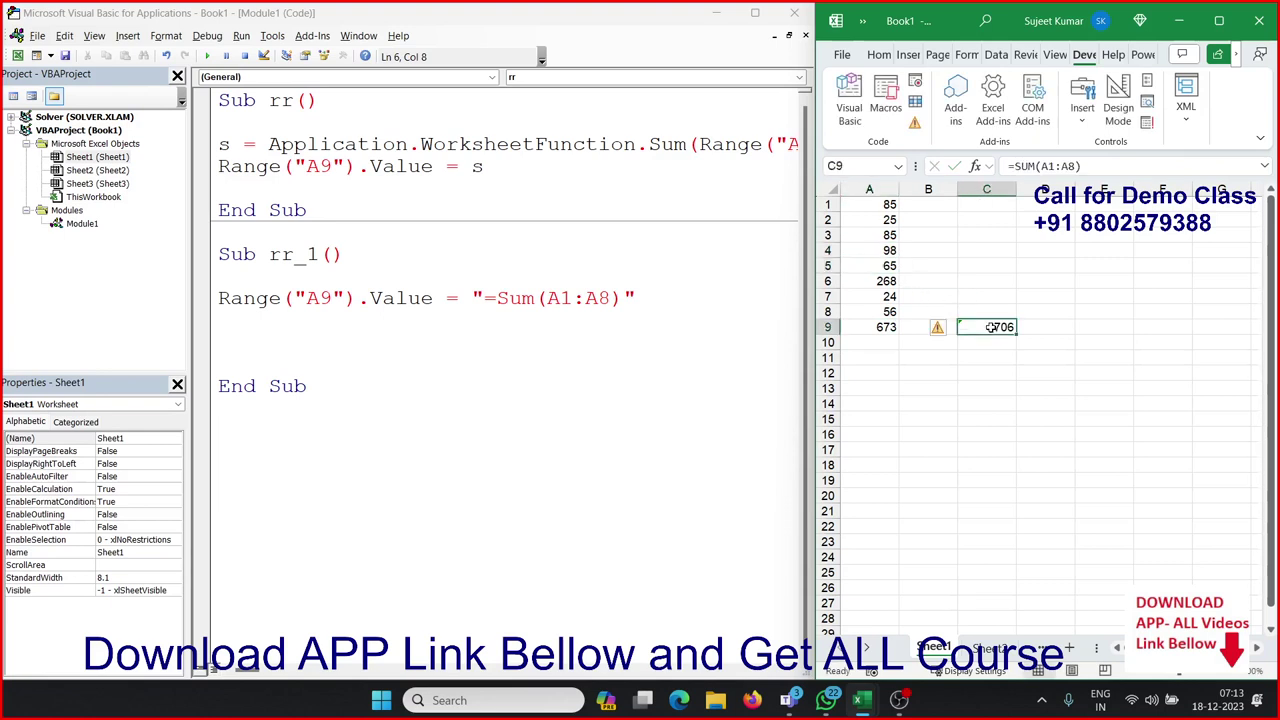
{"action": "left_click", "coordinate": [889, 312]}
{"action": "left_click_drag", "start_coordinate": [432, 166], "coordinate": [425, 146]}
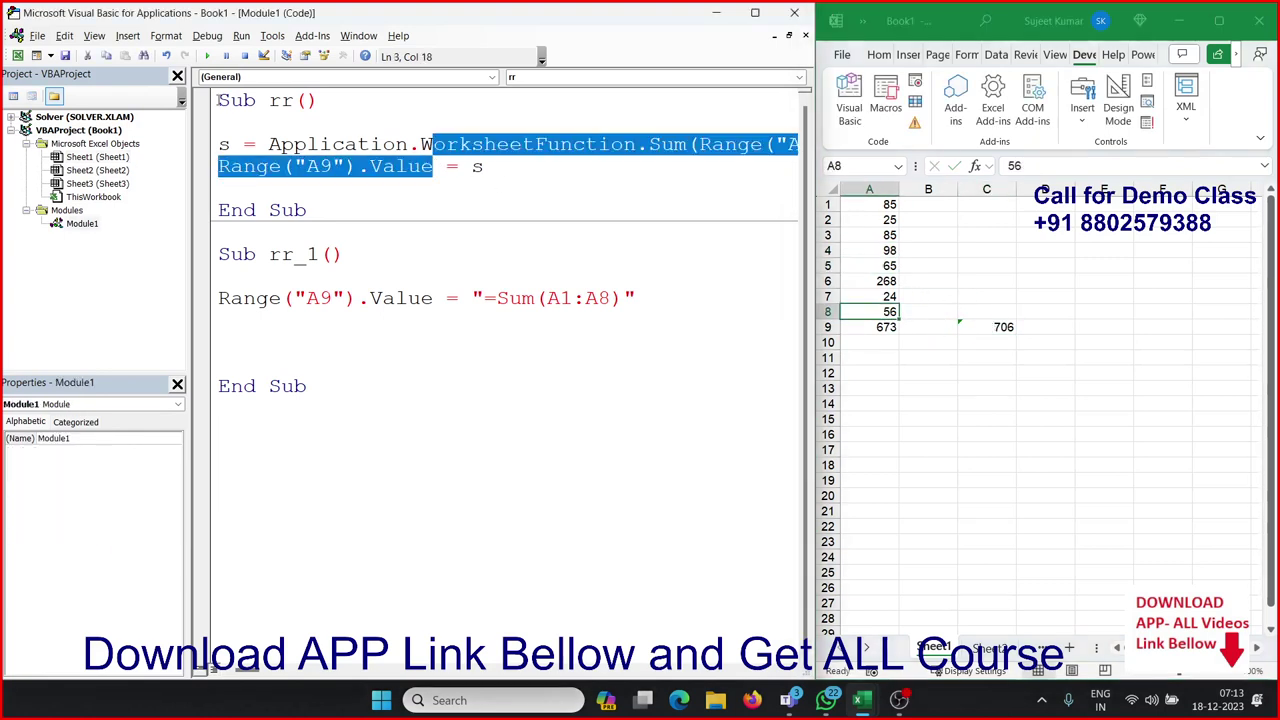
{"action": "left_click", "coordinate": [208, 56]}
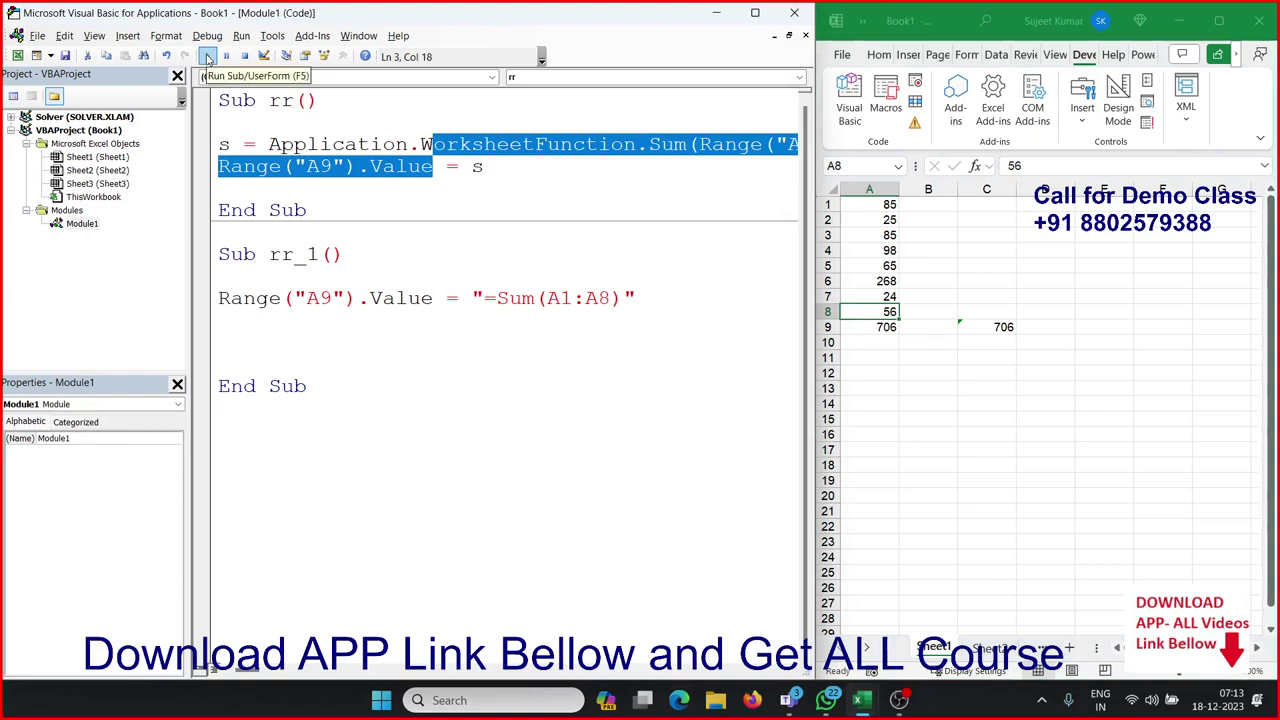
Type the test text len( and vlookup( on rr's empty line, then erase it
{"action": "left_click", "coordinate": [889, 250]}
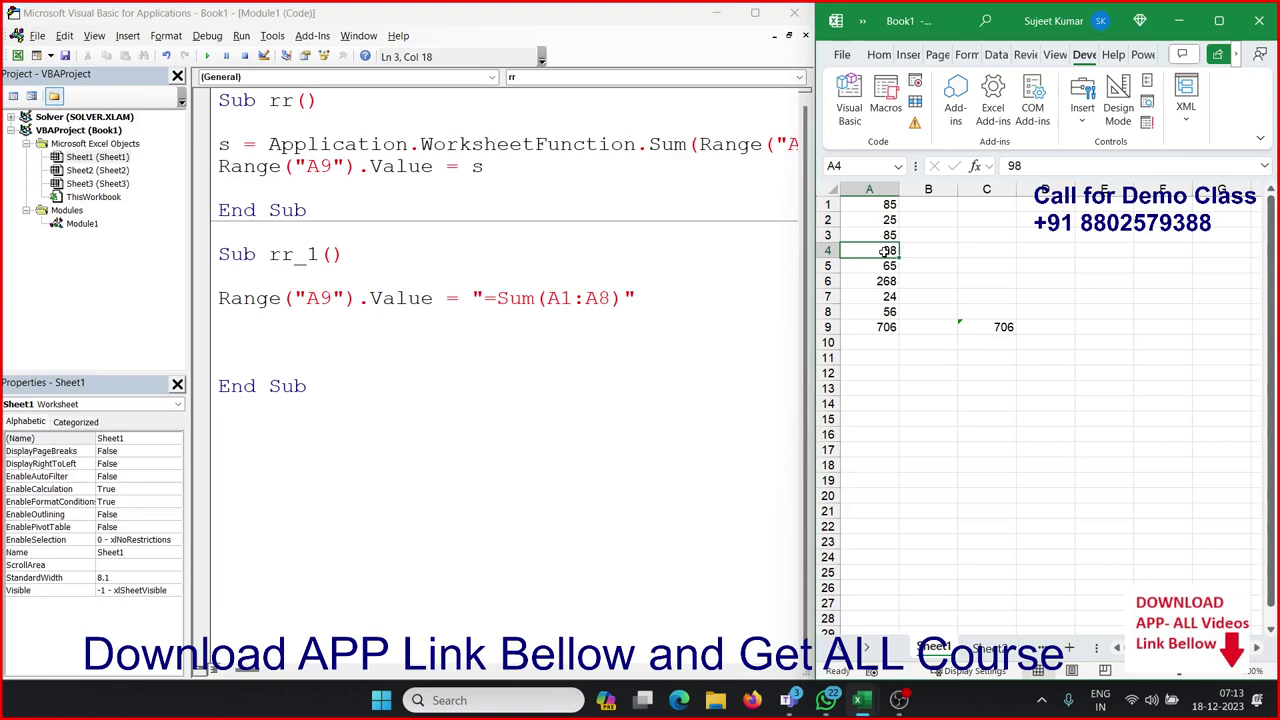
{"action": "left_click", "coordinate": [258, 189]}
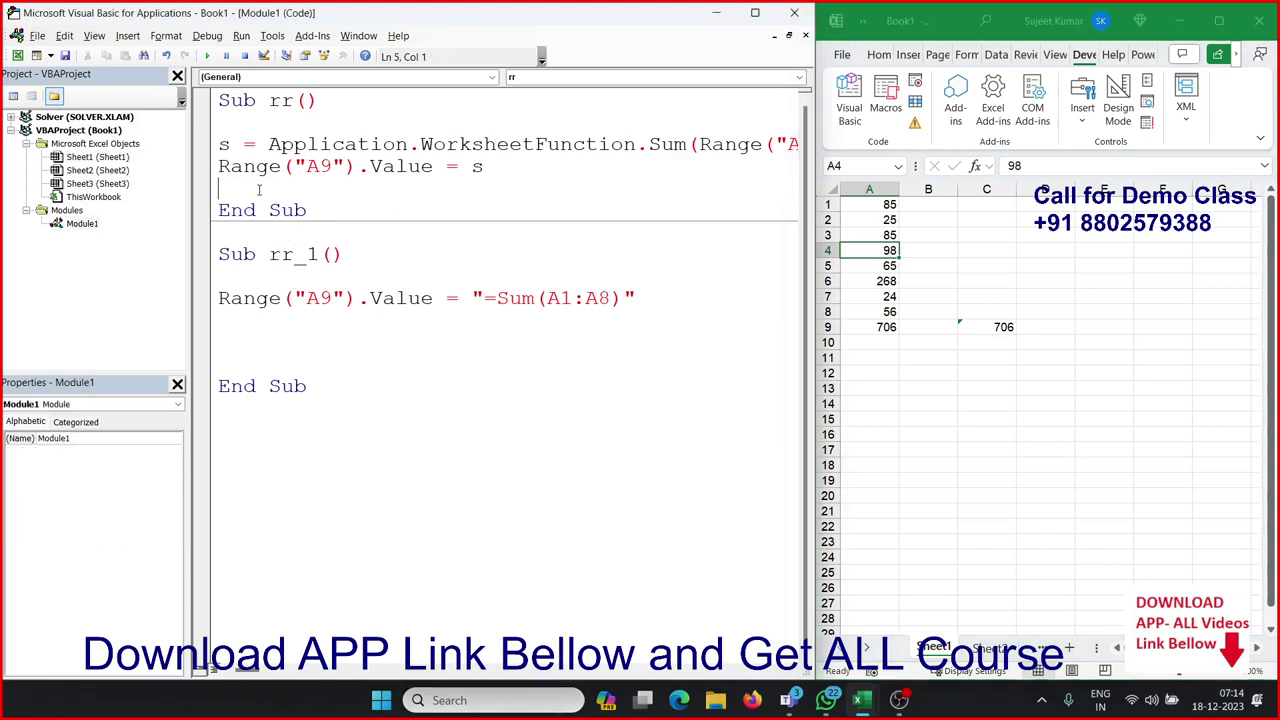
{"action": "type", "text": "len"}
{"action": "type", "text": "("}
{"action": "key", "text": "BackSpace"}
{"action": "key", "text": "BackSpace"}
{"action": "key", "text": "BackSpace"}
{"action": "key", "text": "BackSpace"}
{"action": "type", "text": "vlookup"}
{"action": "type", "text": "("}
{"action": "key", "text": "BackSpace"}
{"action": "key", "text": "BackSpace"}
{"action": "key", "text": "BackSpace"}
{"action": "key", "text": "BackSpace"}
{"action": "key", "text": "BackSpace"}
{"action": "key", "text": "BackSpace"}
{"action": "key", "text": "BackSpace"}
{"action": "key", "text": "BackSpace"}
Select rr's two statement lines and rr_1's Range line to review the code
{"action": "left_click_drag", "start_coordinate": [220, 276], "coordinate": [232, 333]}
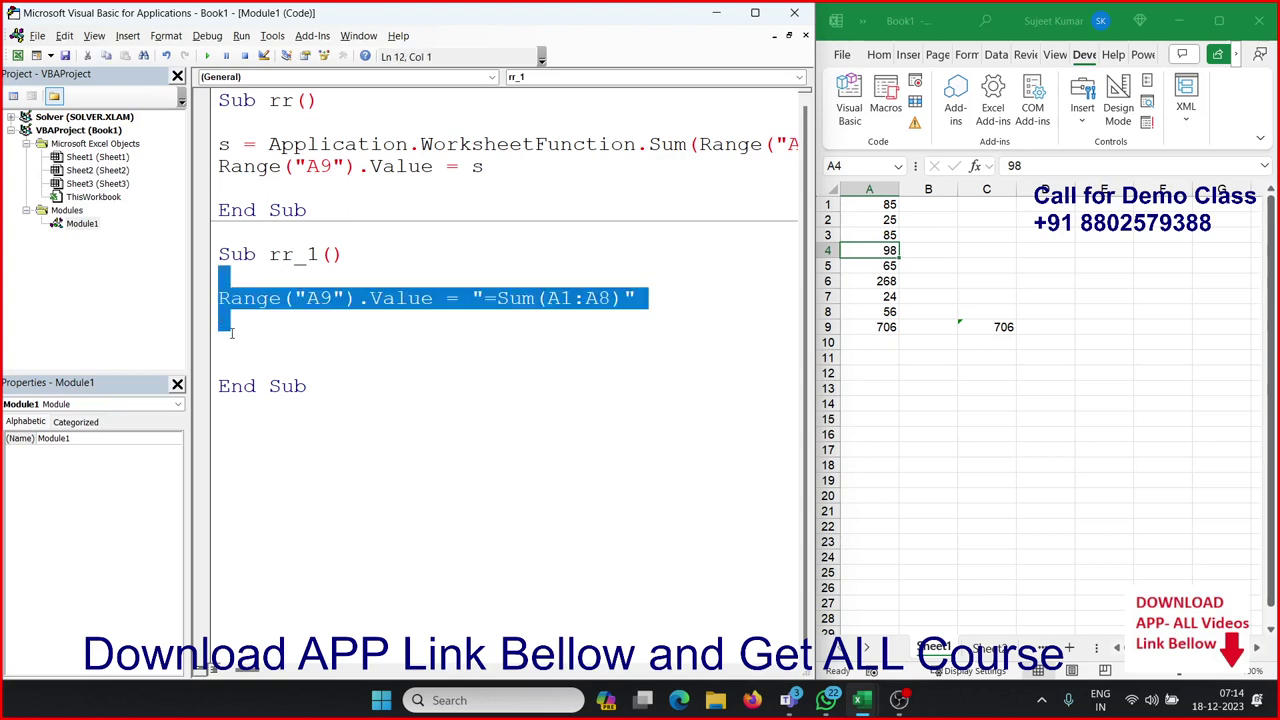
{"action": "left_click_drag", "start_coordinate": [228, 190], "coordinate": [210, 150]}
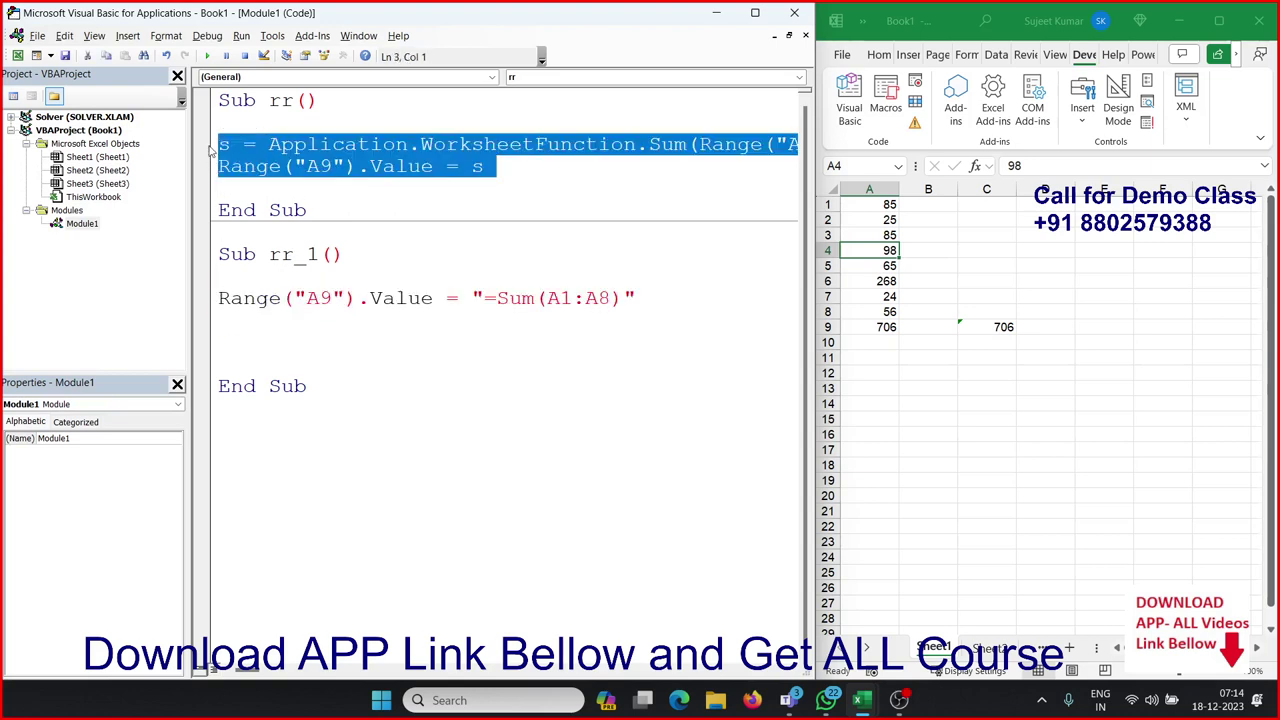
{"action": "left_click_drag", "start_coordinate": [222, 277], "coordinate": [230, 315]}
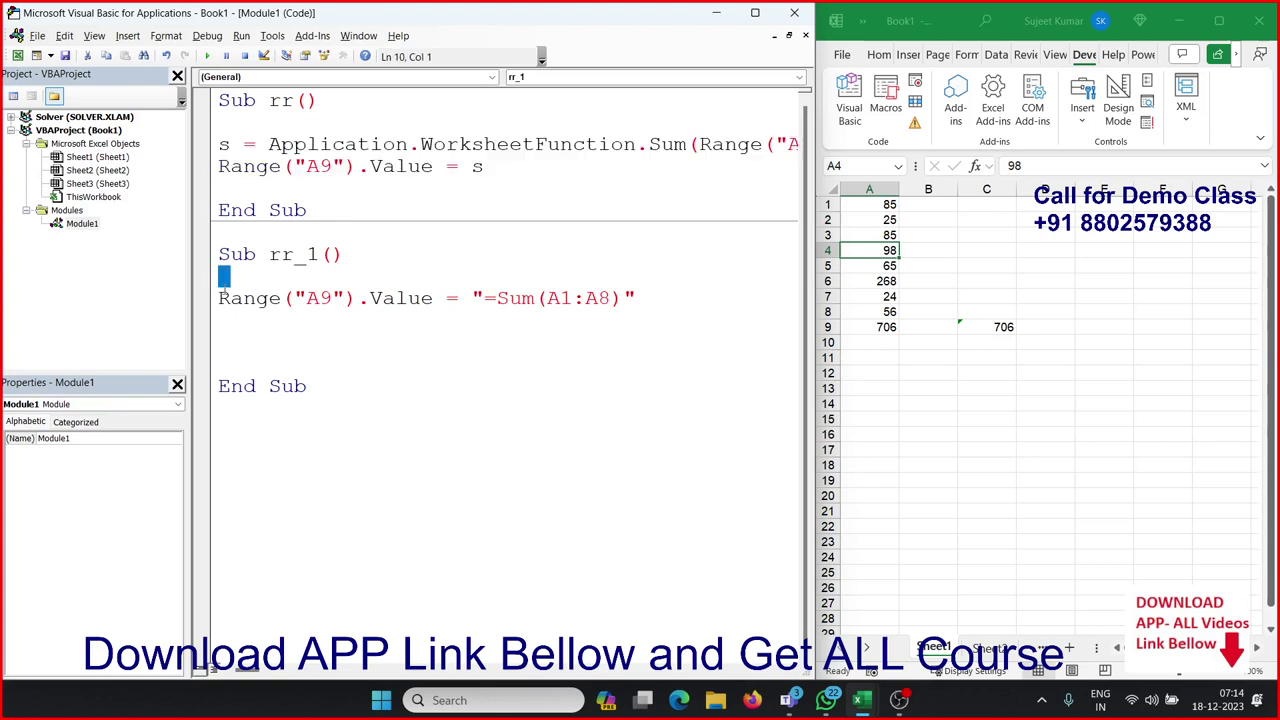
{"action": "left_click", "coordinate": [359, 342]}
On Sheet2, enter the Sales heading in A1 with 85, 52 and 36 below it
{"action": "left_click", "coordinate": [970, 646]}
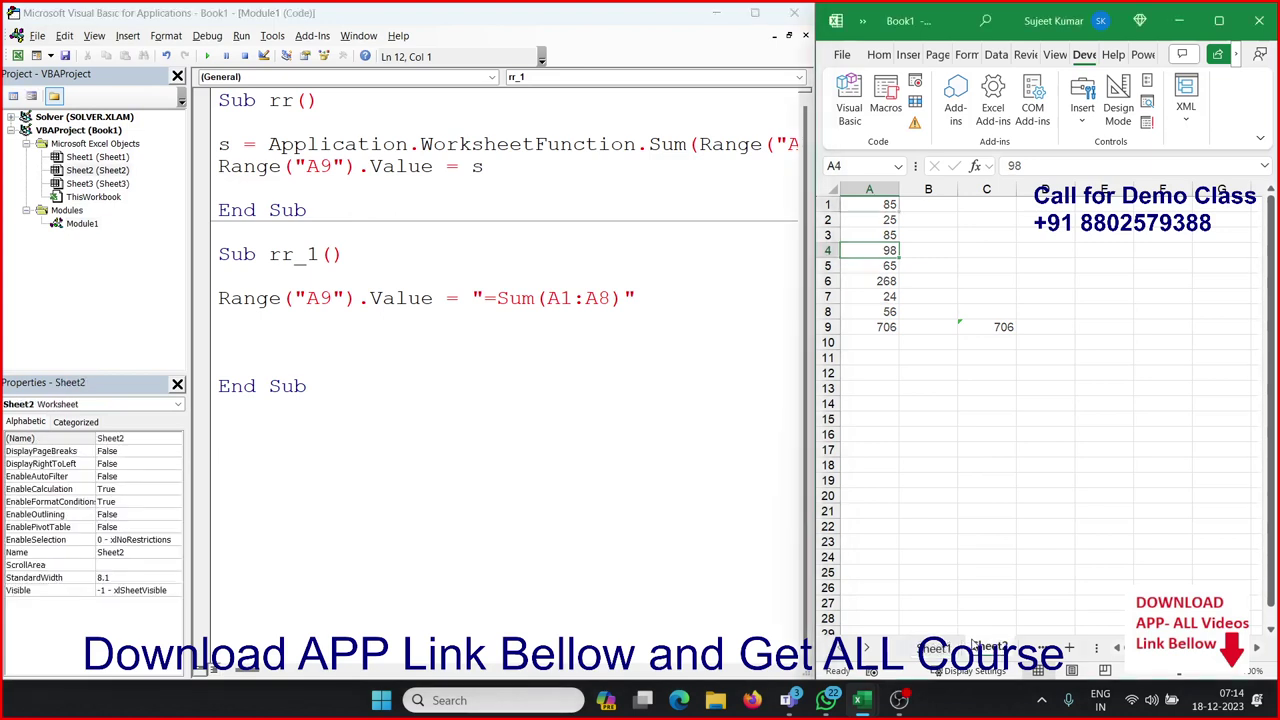
{"action": "type", "text": "Sal"}
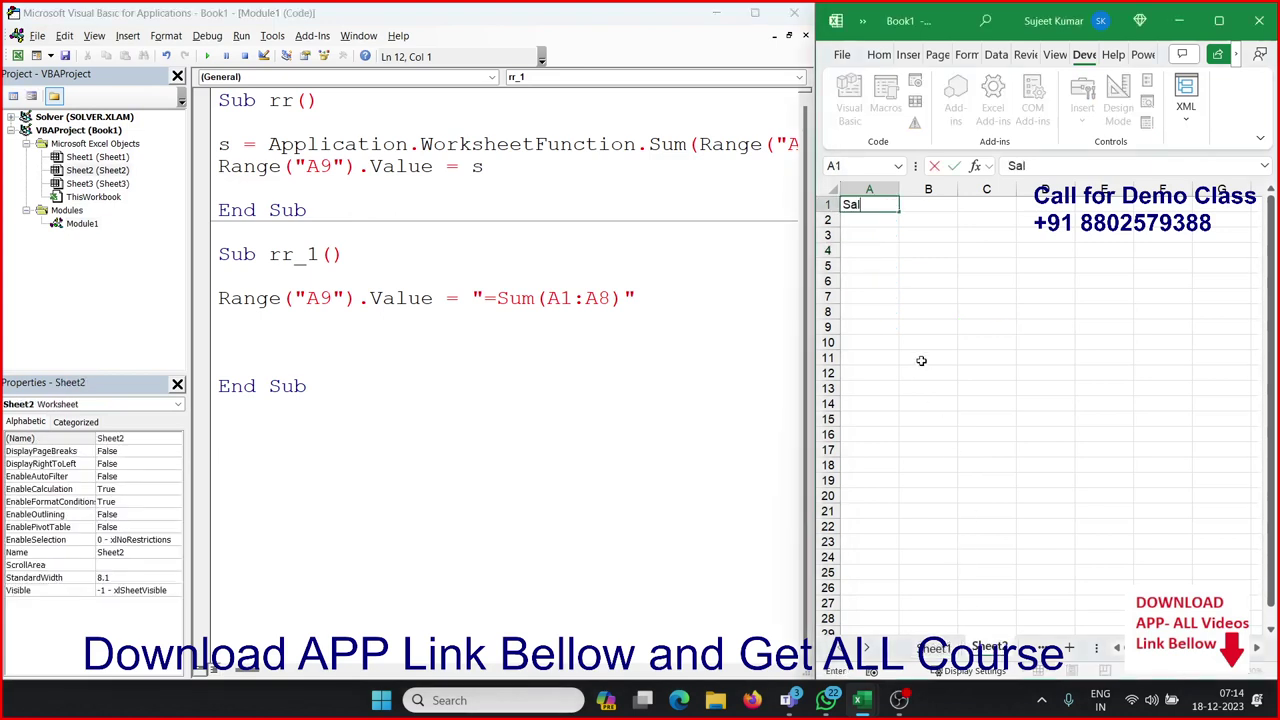
{"action": "type", "text": "es"}
{"action": "key", "text": "Return"}
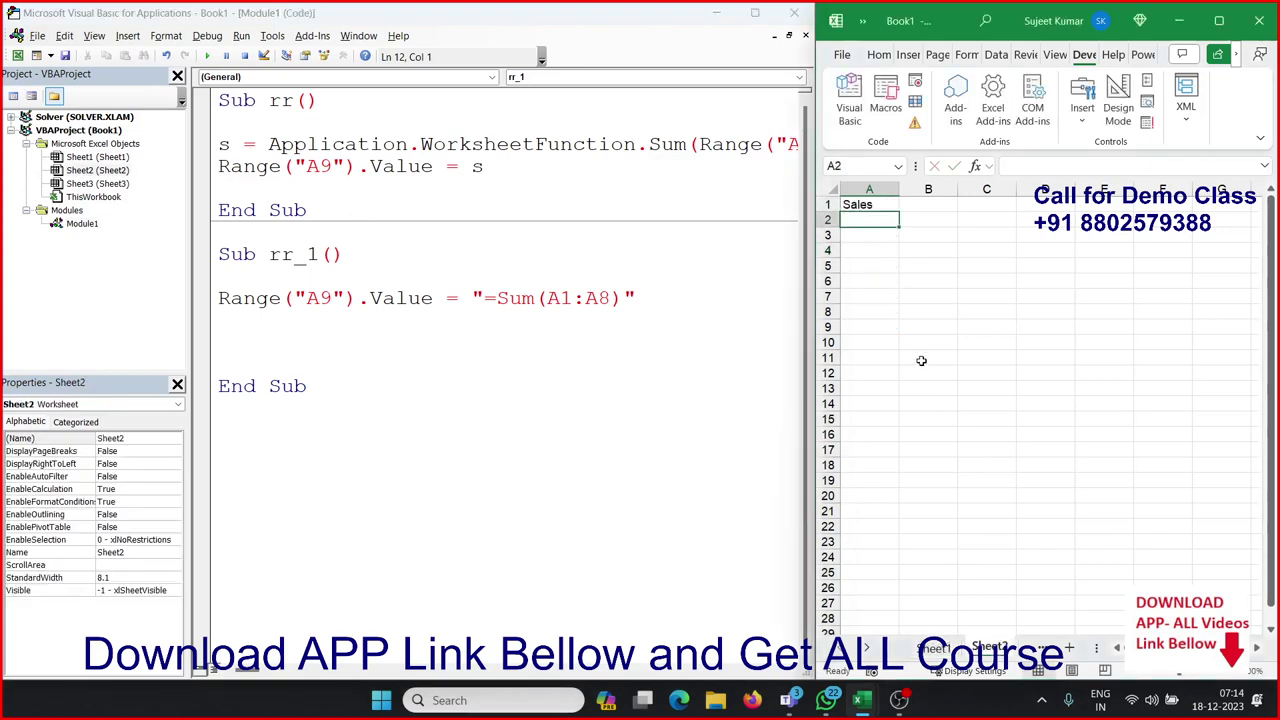
{"action": "type", "text": "85"}
{"action": "key", "text": "Return"}
{"action": "type", "text": "3652"}
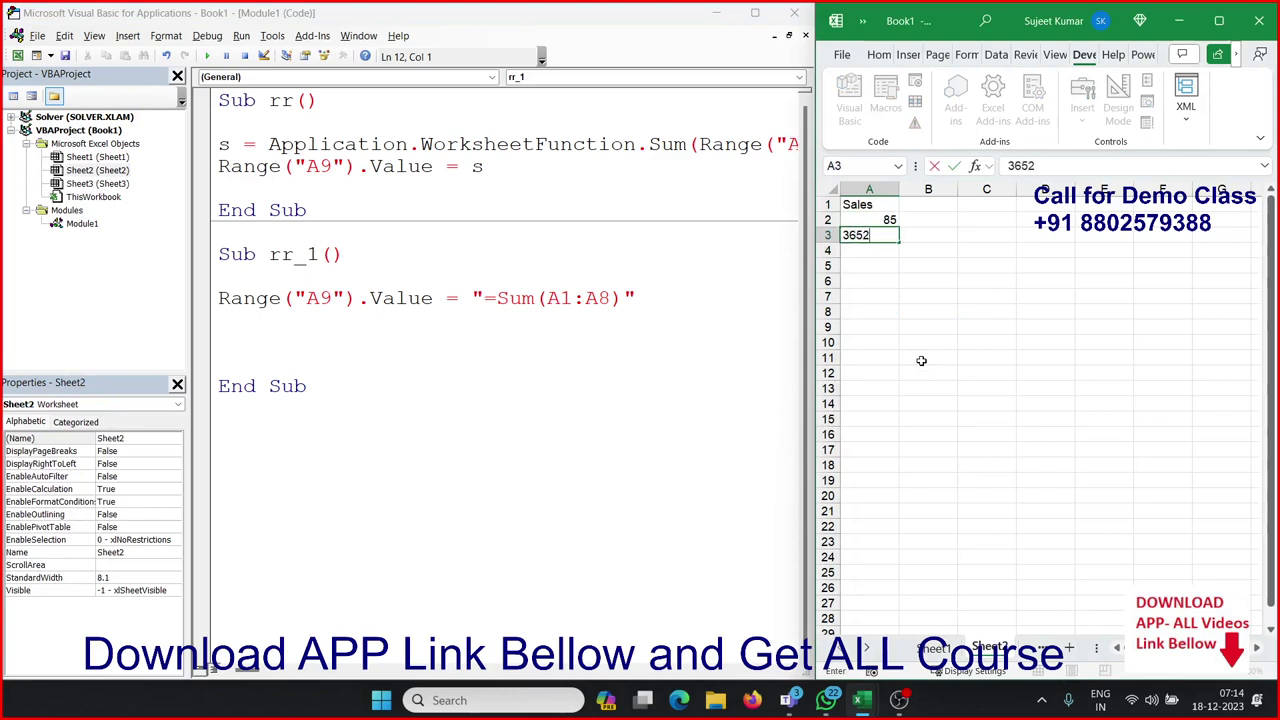
{"action": "key", "text": "Return"}
{"action": "key", "text": "Up"}
{"action": "key", "text": "Delete"}
{"action": "type", "text": "52"}
{"action": "key", "text": "Return"}
{"action": "type", "text": "36"}
{"action": "key", "text": "Return"}
Continue the Sales column with 65, 4, 65, 85, 25, 63 and 36 in A5:A11
{"action": "type", "text": "6"}
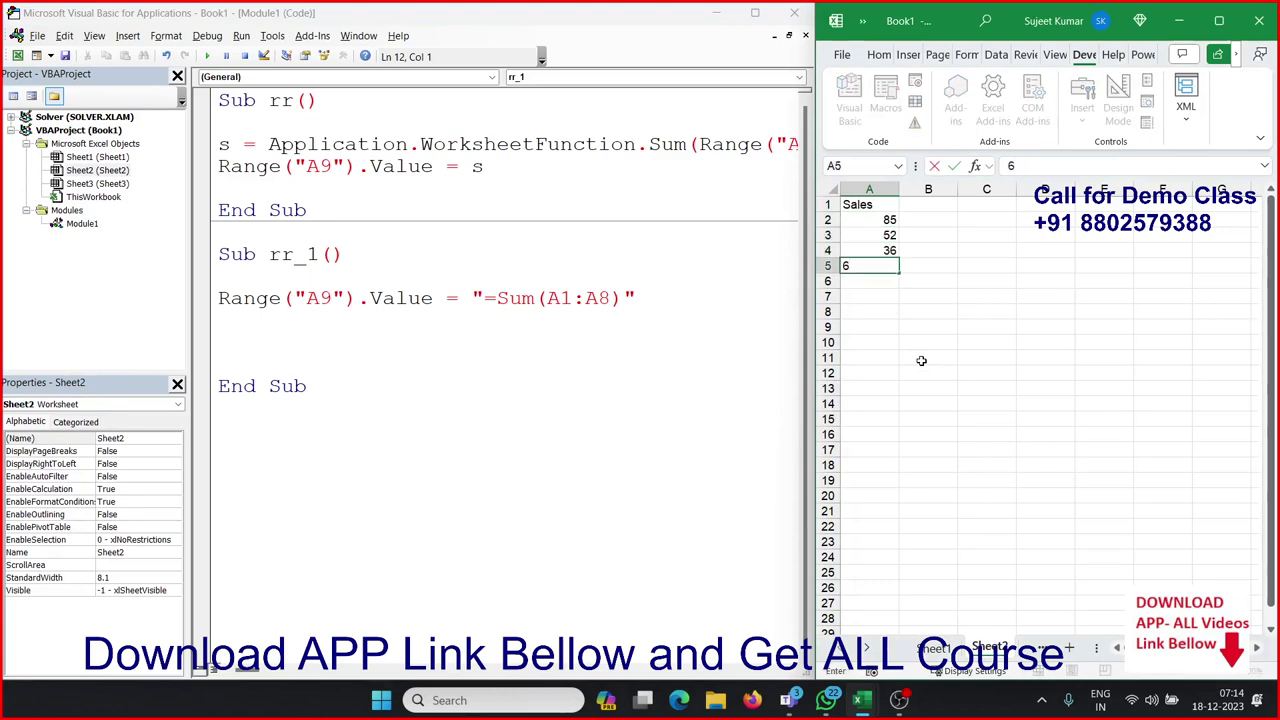
{"action": "type", "text": "5"}
{"action": "key", "text": "Return"}
{"action": "type", "text": "4"}
{"action": "key", "text": "Return"}
{"action": "type", "text": "65"}
{"action": "key", "text": "Return"}
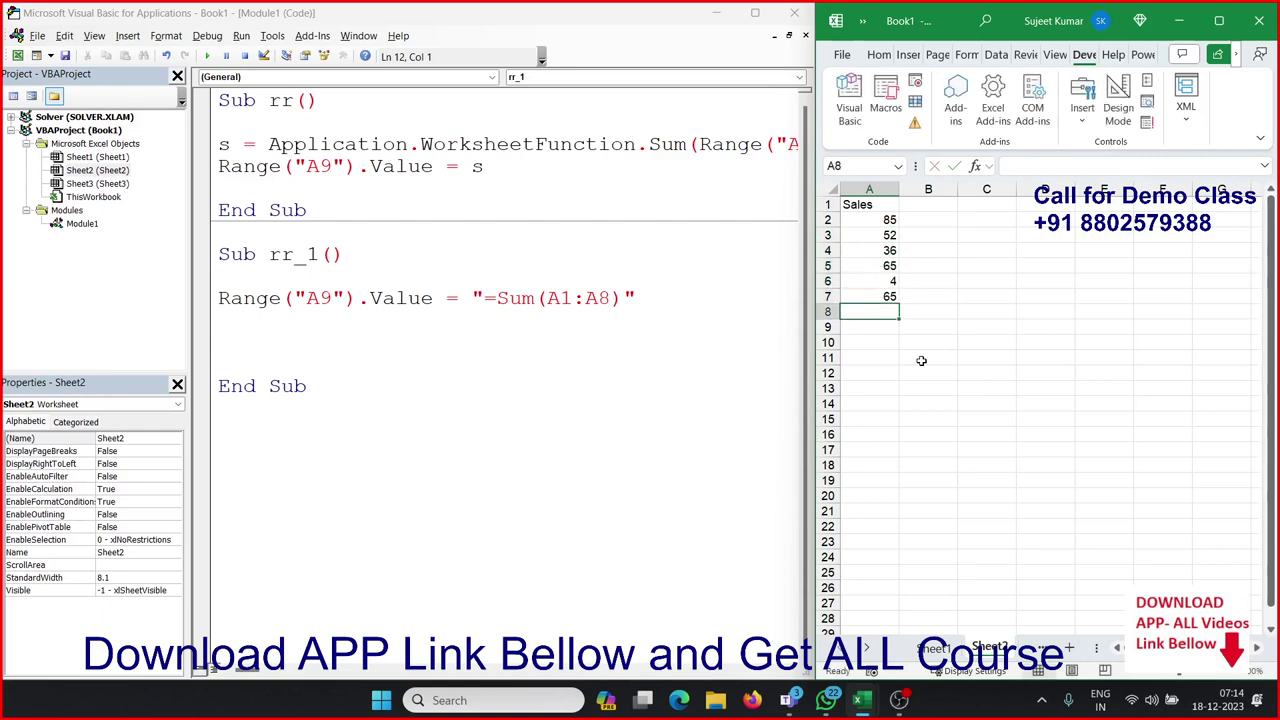
{"action": "type", "text": "85"}
{"action": "key", "text": "Return"}
{"action": "type", "text": "25"}
{"action": "key", "text": "Return"}
{"action": "type", "text": "63"}
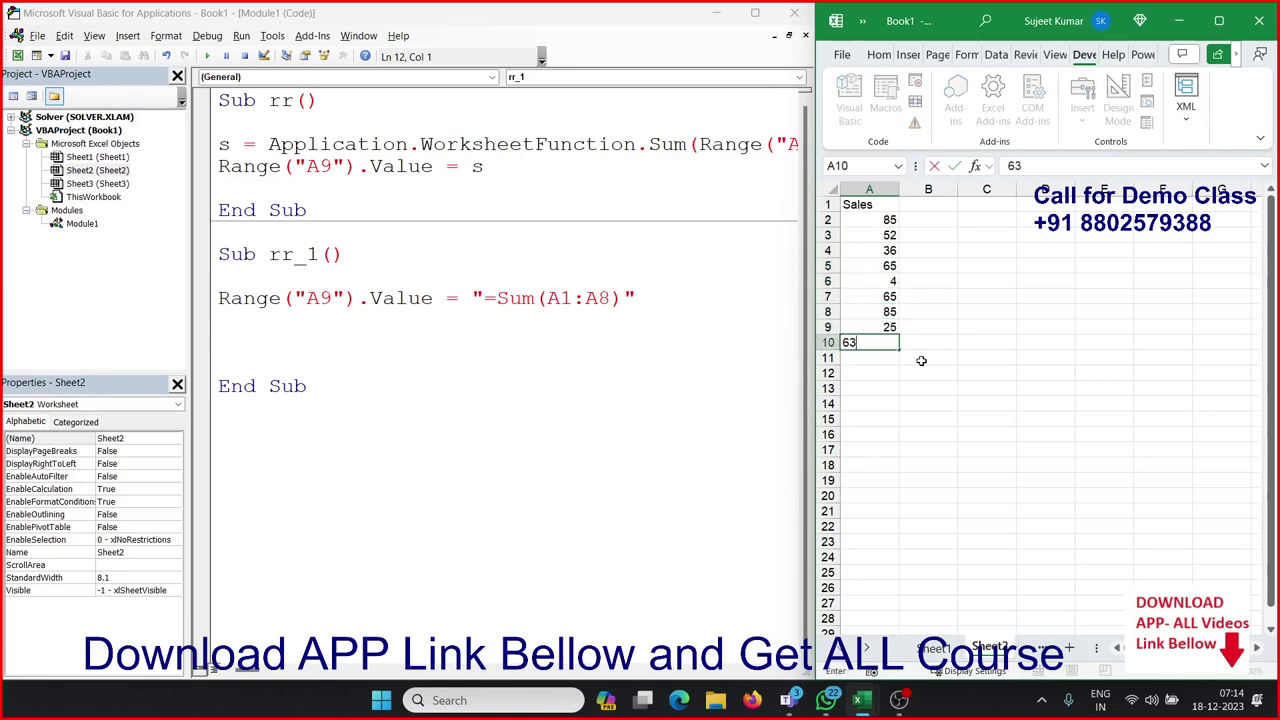
{"action": "key", "text": "Return"}
{"action": "type", "text": "36"}
{"action": "key", "text": "Return"}
Add the INC heading in B1 beside Sales
{"action": "key", "text": "ctrl+Home"}
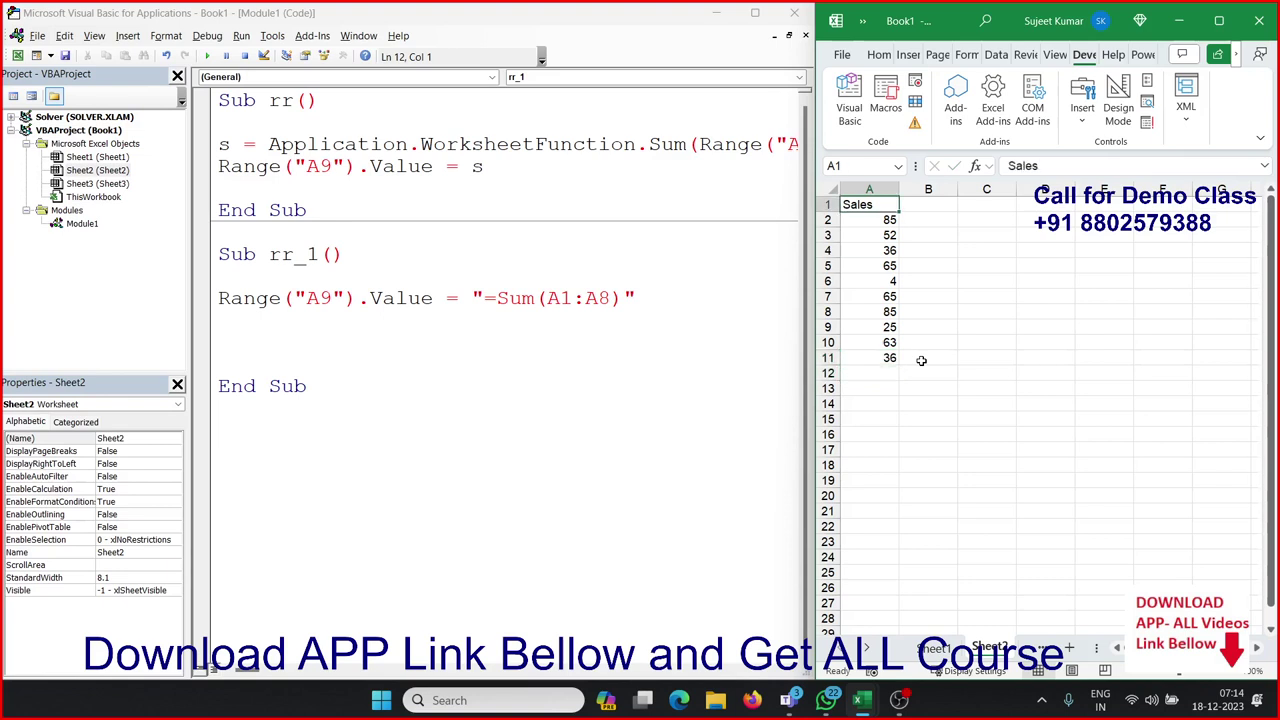
{"action": "key", "text": "Right"}
{"action": "type", "text": "I"}
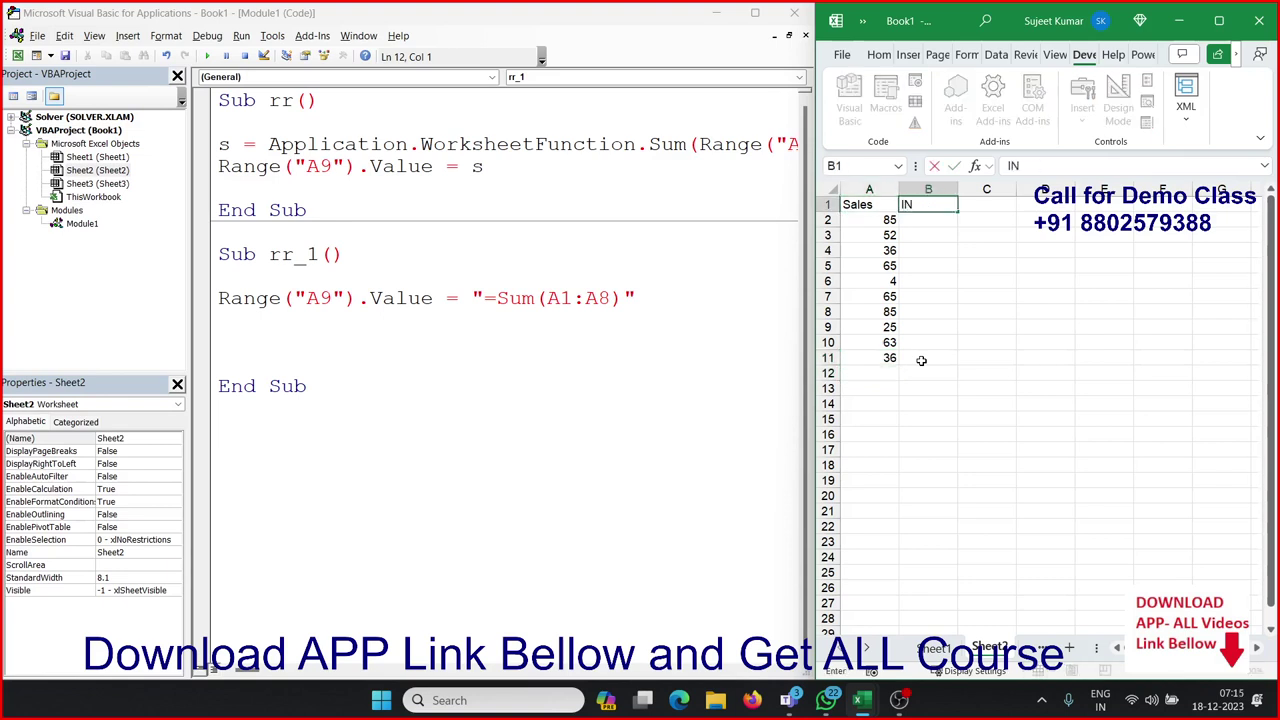
{"action": "type", "text": "NC"}
{"action": "key", "text": "Return"}
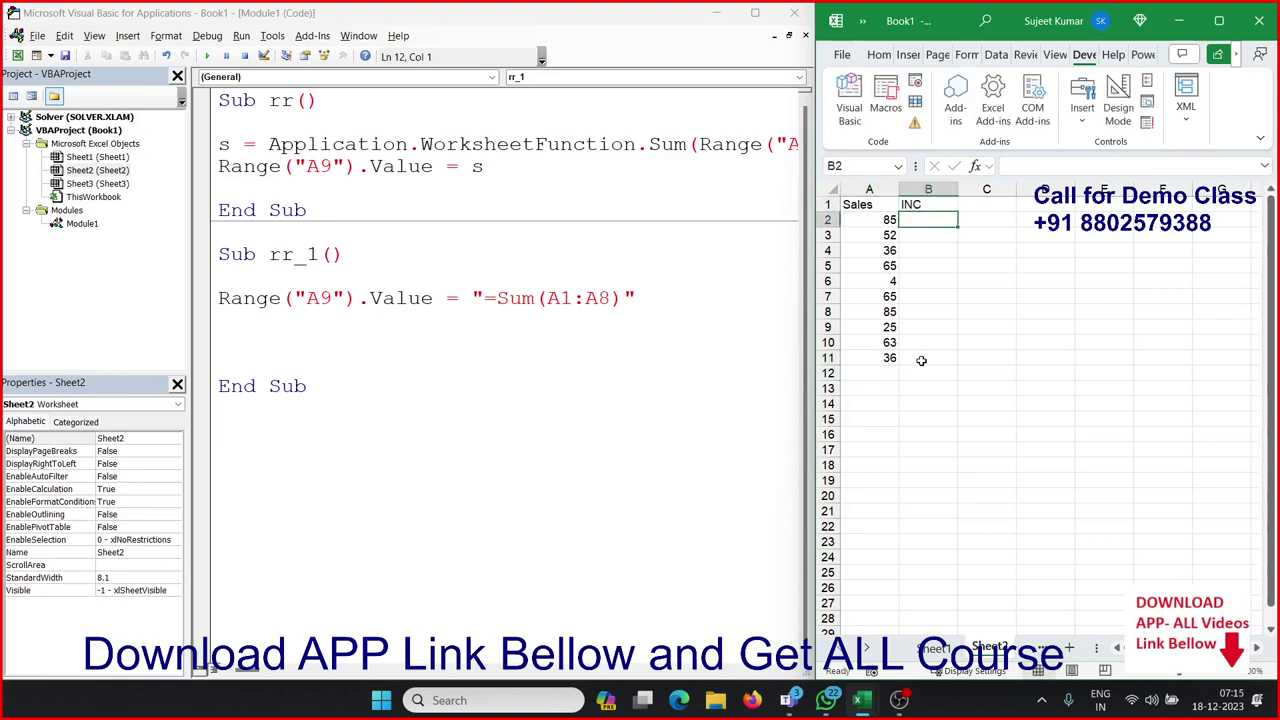
Test the formula =A2*20 in B2, then clear B2 again
{"action": "type", "text": "="}
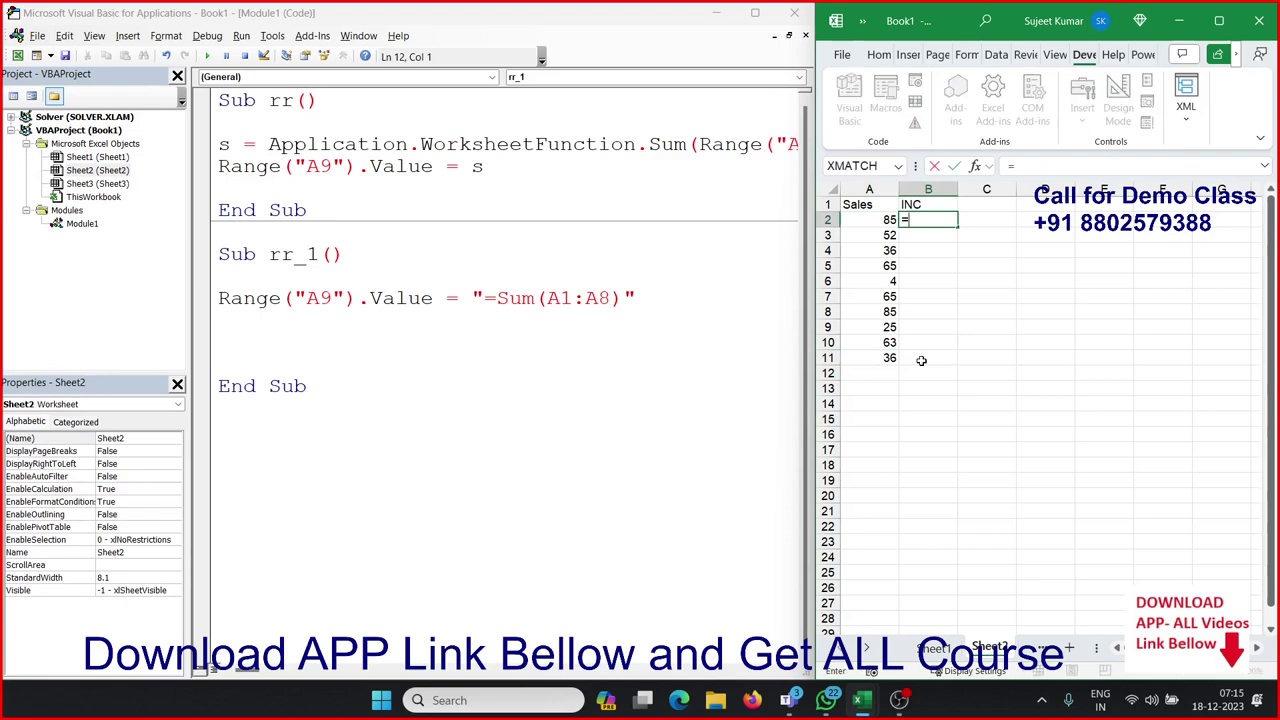
{"action": "type", "text": "A2*20"}
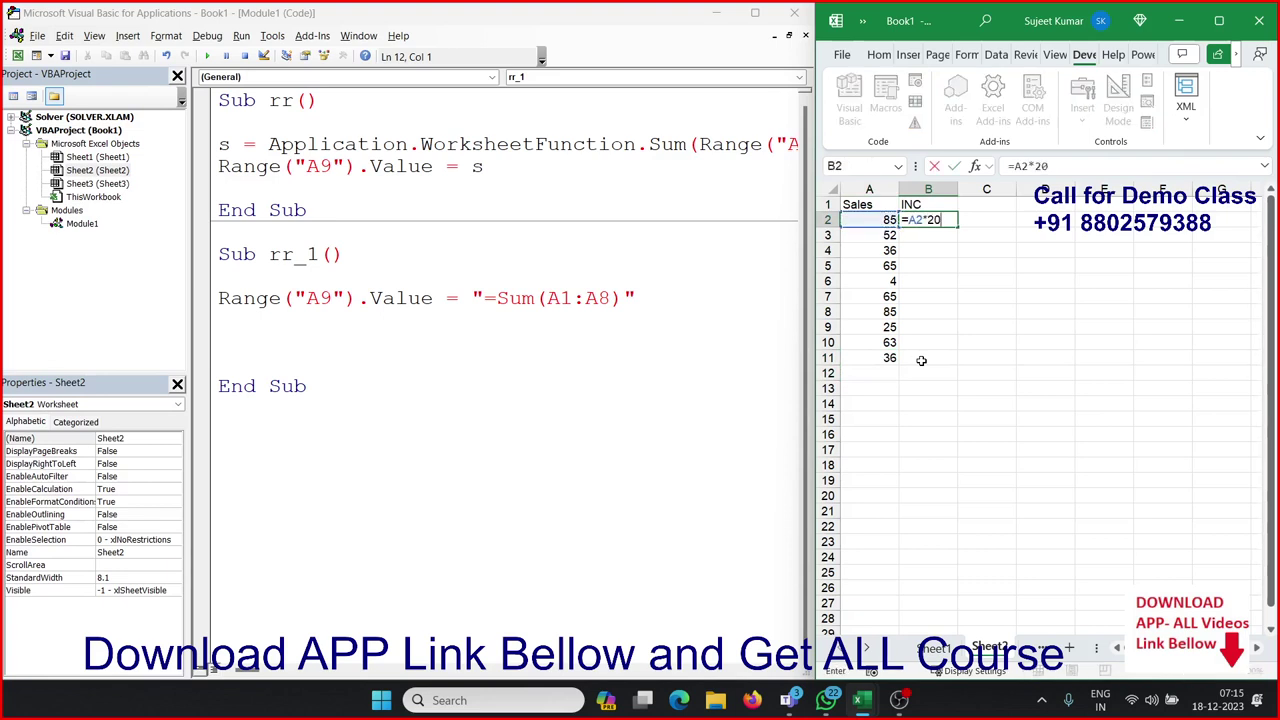
{"action": "key", "text": "Return"}
{"action": "key", "text": "Down"}
{"action": "key", "text": "Down"}
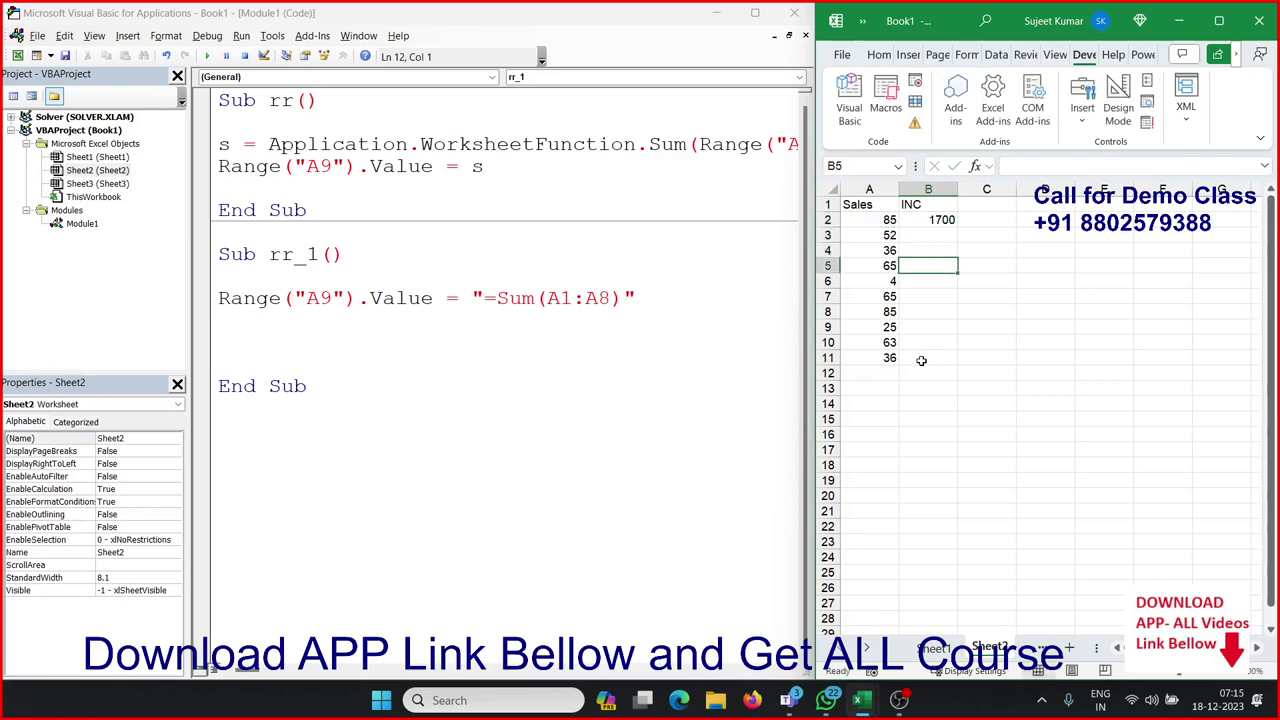
{"action": "key", "text": "Down"}
{"action": "key", "text": "Down"}
{"action": "key", "text": "Down"}
{"action": "key", "text": "Up"}
{"action": "key", "text": "Up"}
{"action": "key", "text": "Up"}
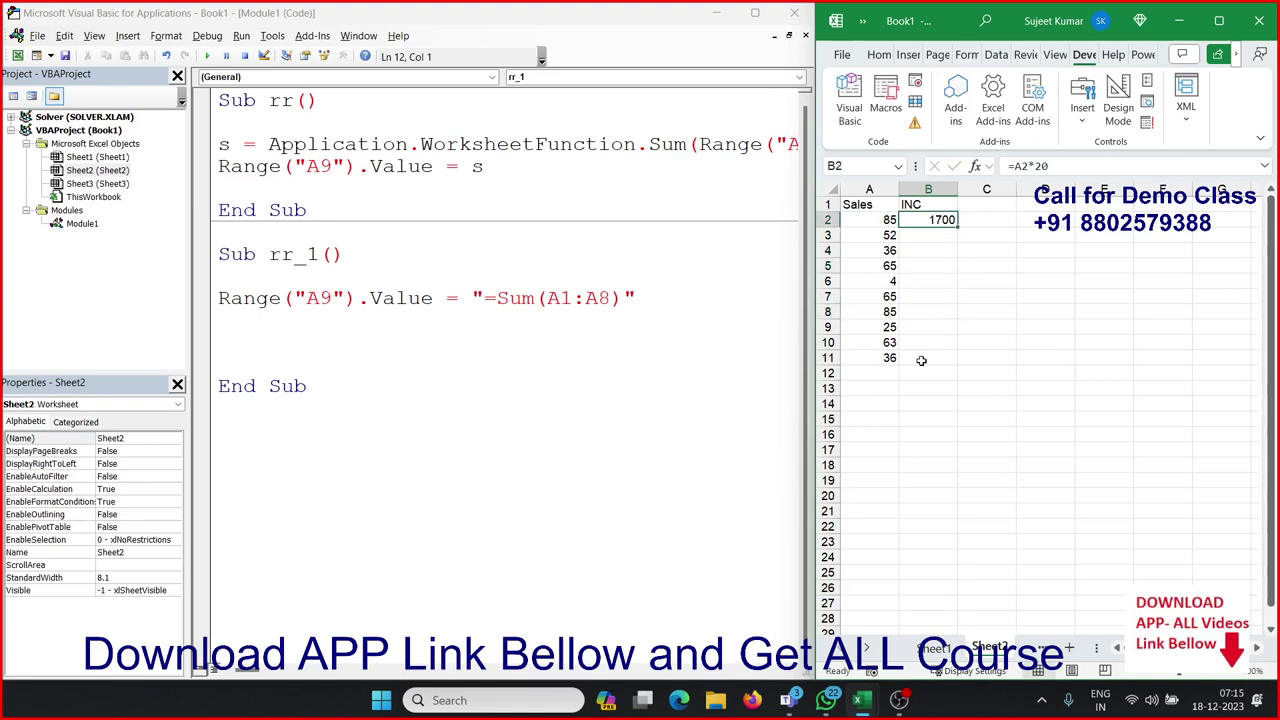
{"action": "key", "text": "Delete"}
Remove the blank lines above rr_1's End Sub and add empty lines below it
{"action": "left_click", "coordinate": [271, 316]}
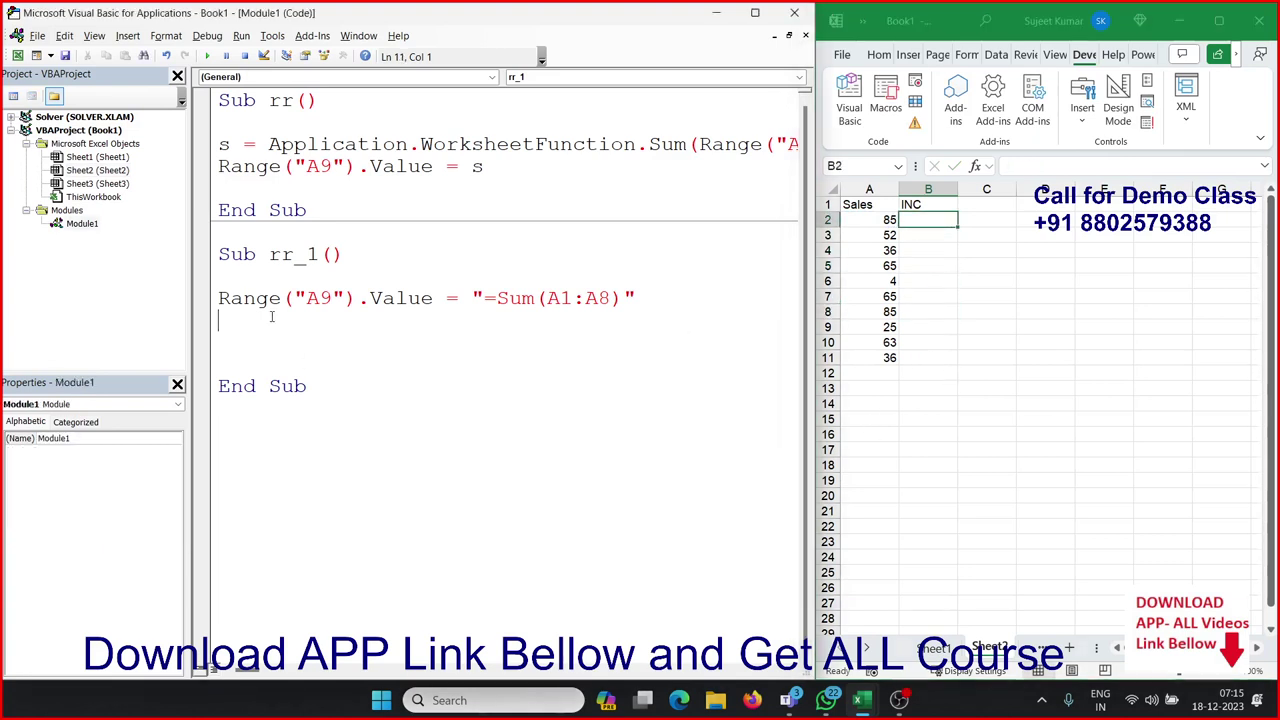
{"action": "key", "text": "Delete"}
{"action": "key", "text": "Delete"}
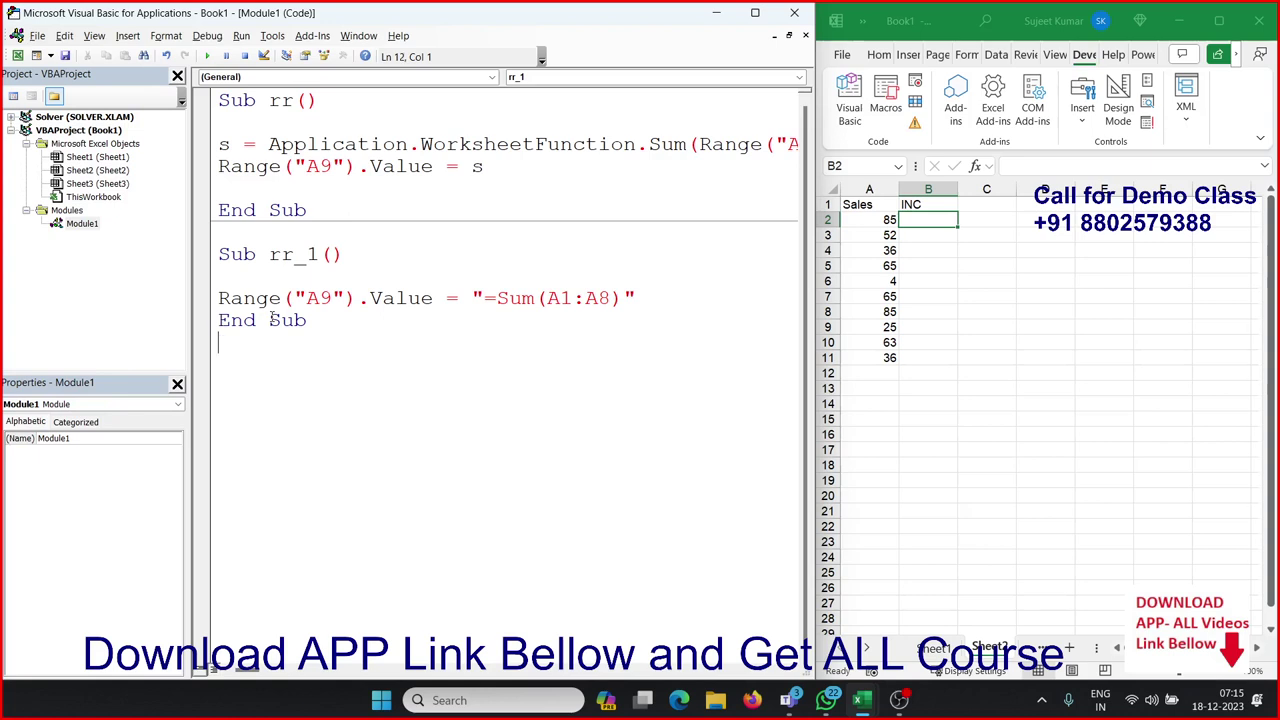
{"action": "key", "text": "Return"}
{"action": "key", "text": "Return"}
{"action": "key", "text": "BackSpace"}
Create Sub fun_1 containing Range("B2").Value = "=A2*20" and run it so B2 shows 1700
{"action": "type", "text": "sub "}
{"action": "type", "text": "fun_"}
{"action": "type", "text": "1("}
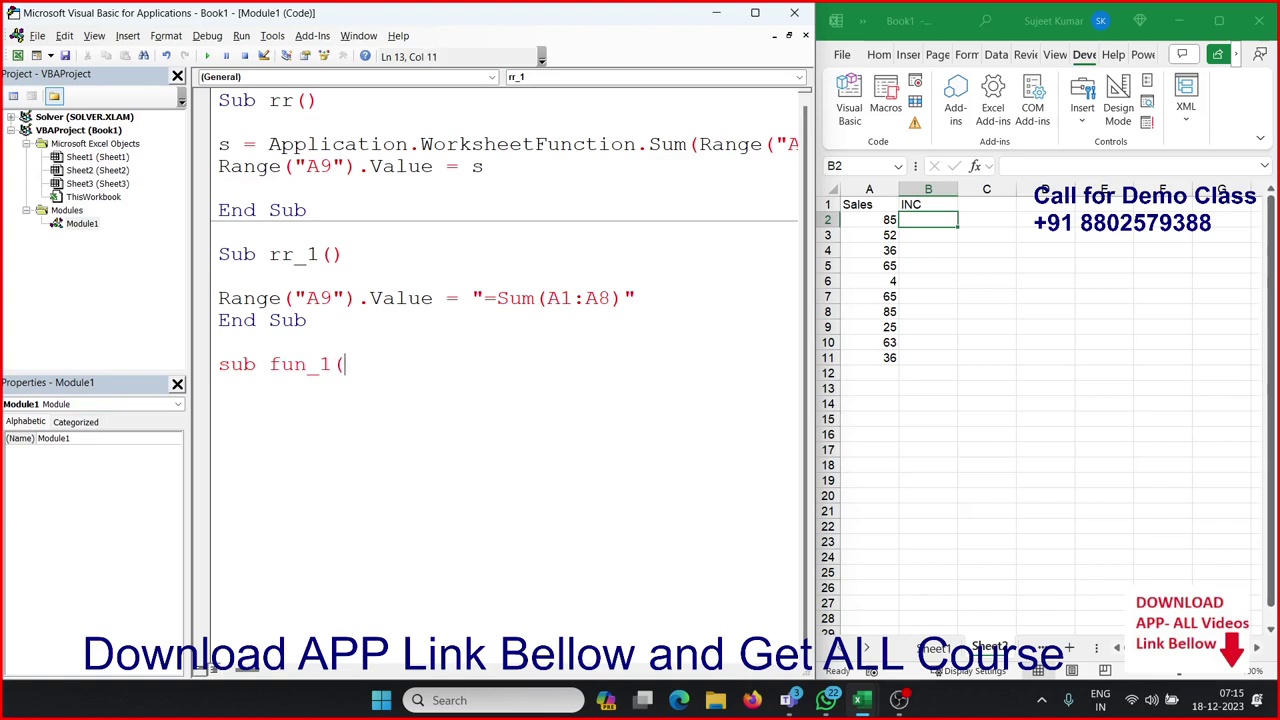
{"action": "type", "text": ")"}
{"action": "key", "text": "Return"}
{"action": "key", "text": "Return"}
{"action": "key", "text": "Return"}
{"action": "key", "text": "Up"}
{"action": "key", "text": "Up"}
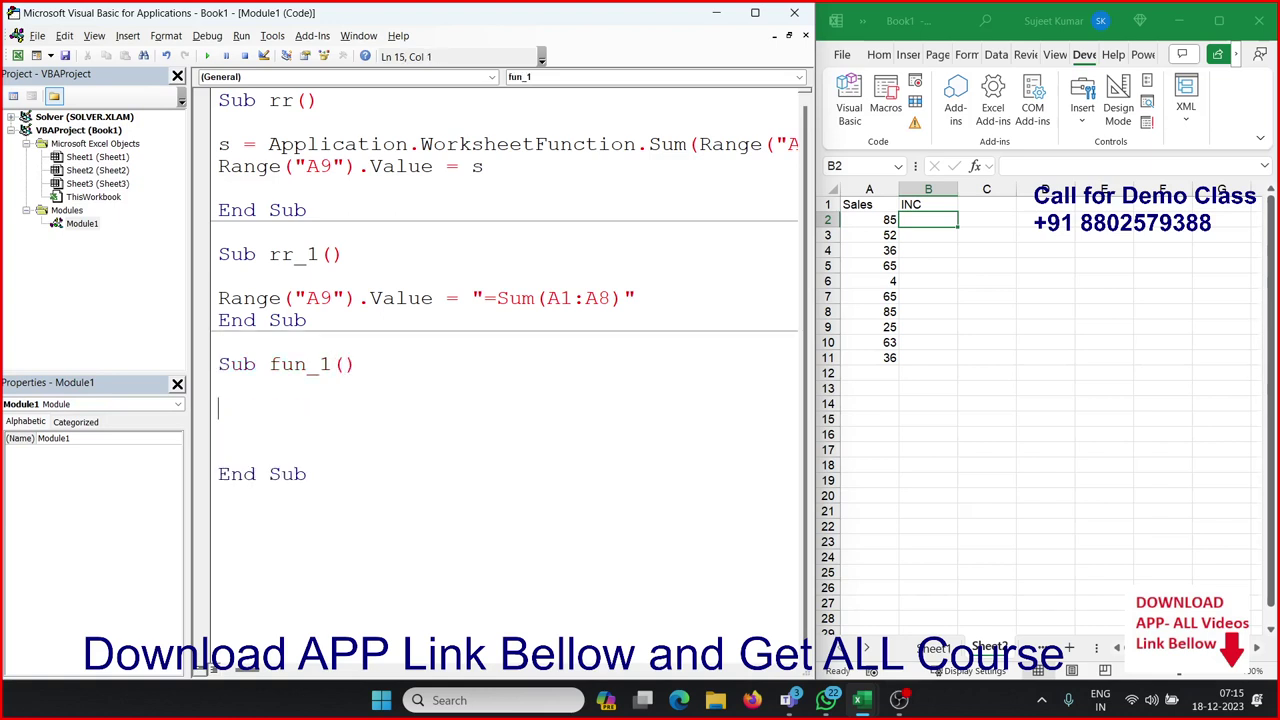
{"action": "type", "text": "ran"}
{"action": "type", "text": "ge(\""}
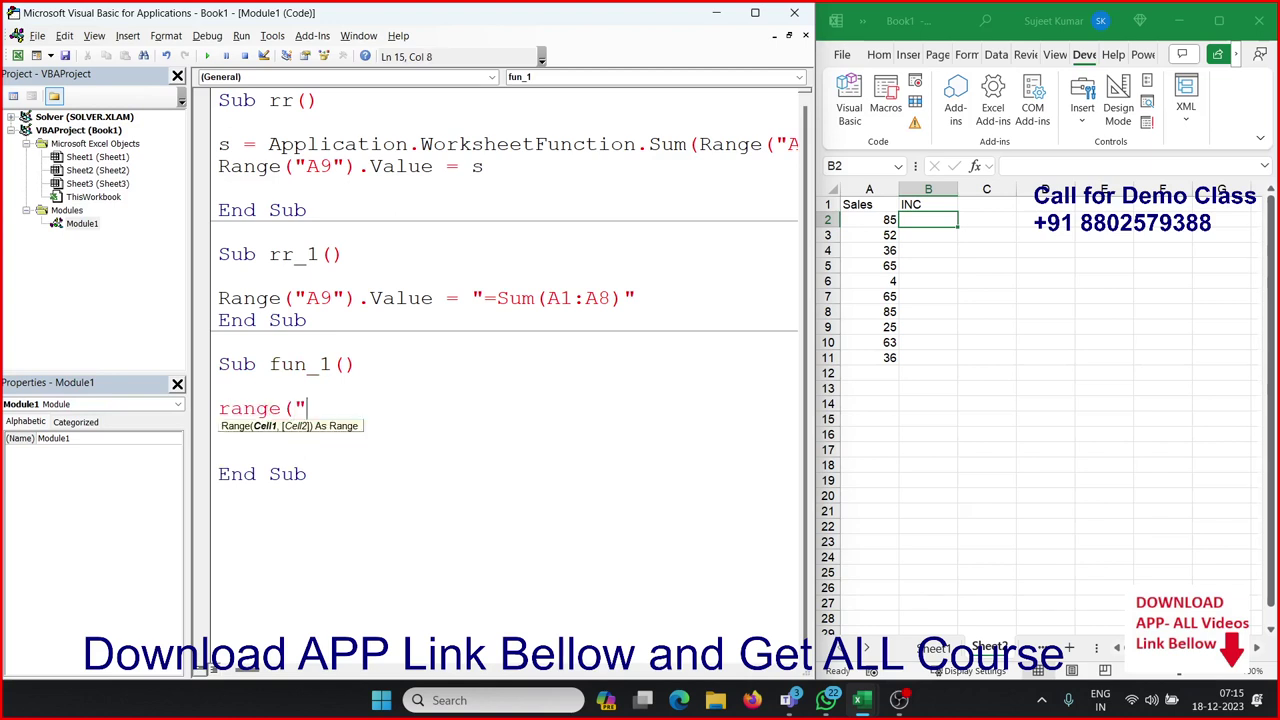
{"action": "type", "text": "B2"}
{"action": "type", "text": "\").v"}
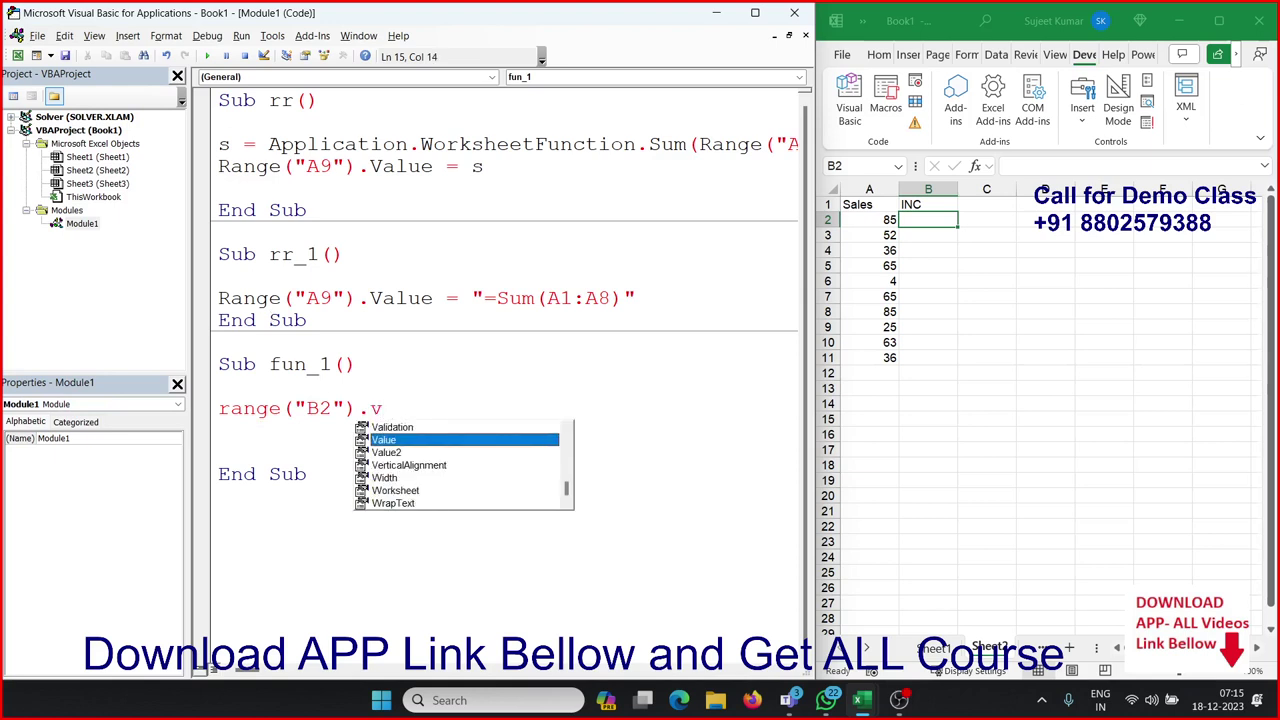
{"action": "key", "text": "Tab"}
{"action": "type", "text": "="}
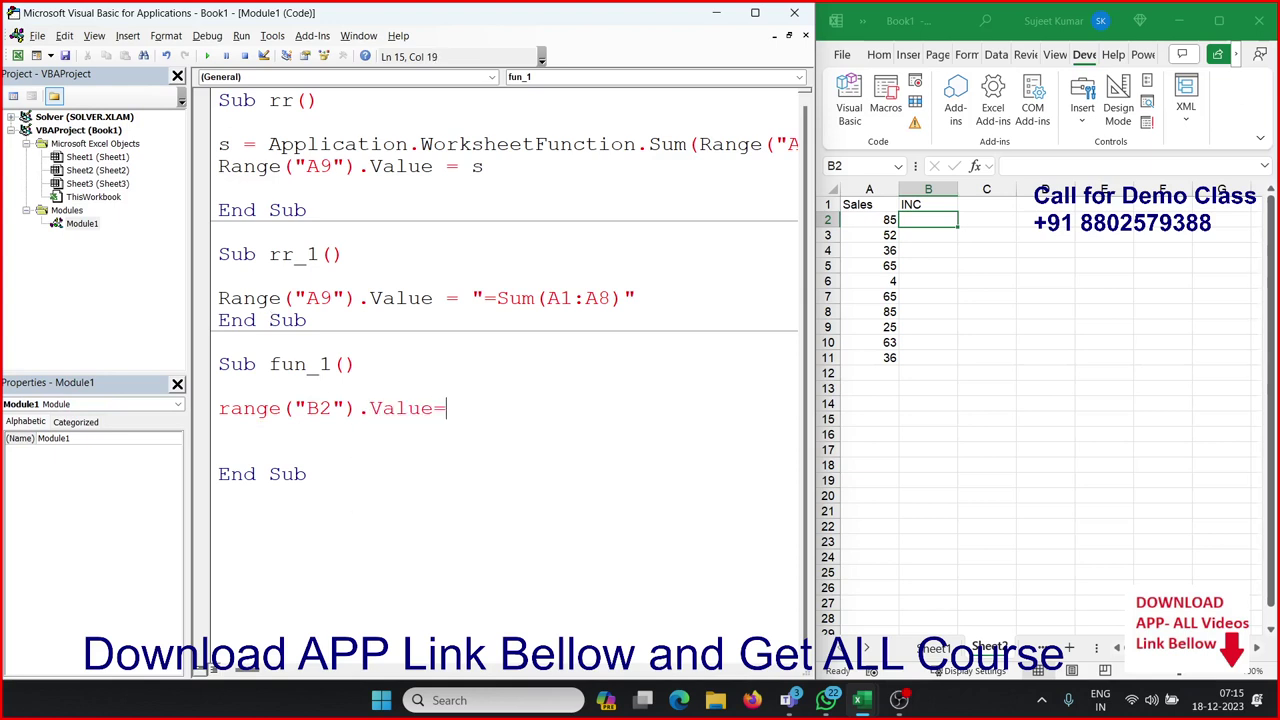
{"action": "type", "text": "\"A"}
{"action": "type", "text": "2*"}
{"action": "key", "text": "BackSpace"}
{"action": "key", "text": "BackSpace"}
{"action": "key", "text": "BackSpace"}
{"action": "type", "text": "="}
{"action": "type", "text": "A2*"}
{"action": "type", "text": "20\""}
{"action": "key", "text": "Return"}
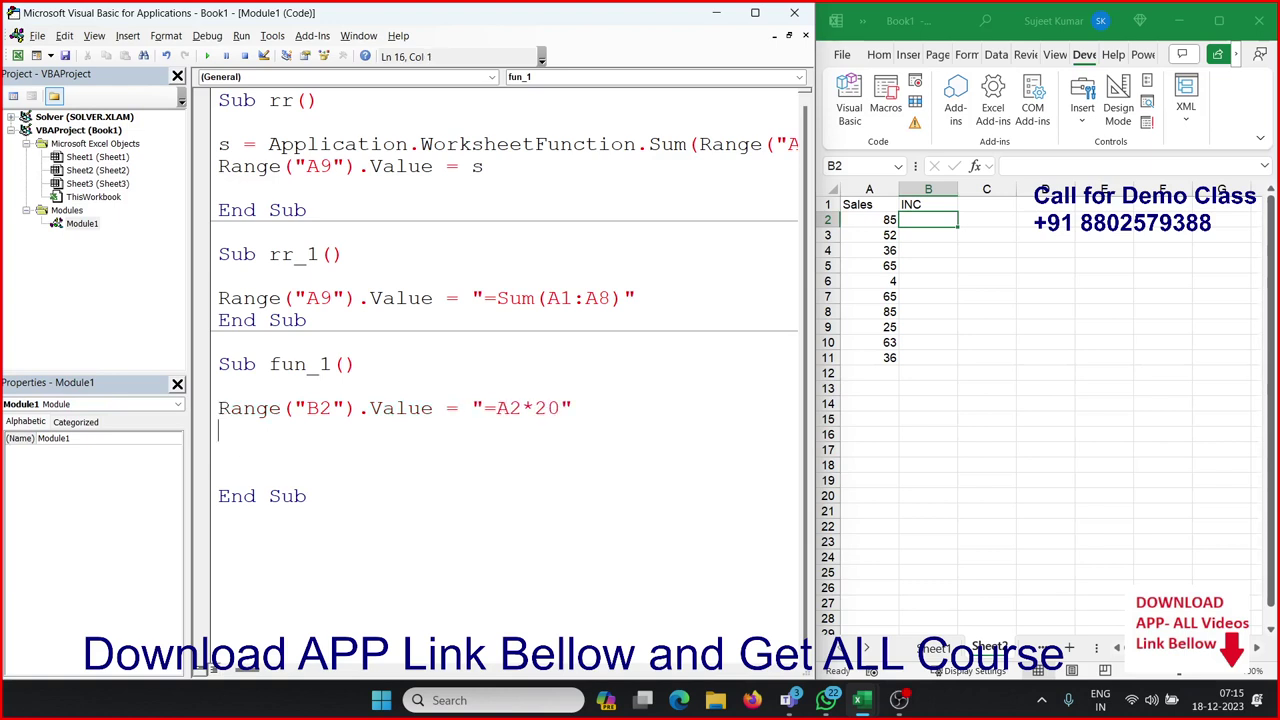
{"action": "left_click", "coordinate": [207, 56]}
Add the line Range("B2").Copy to fun_1
{"action": "type", "text": "ran"}
{"action": "type", "text": "ge("}
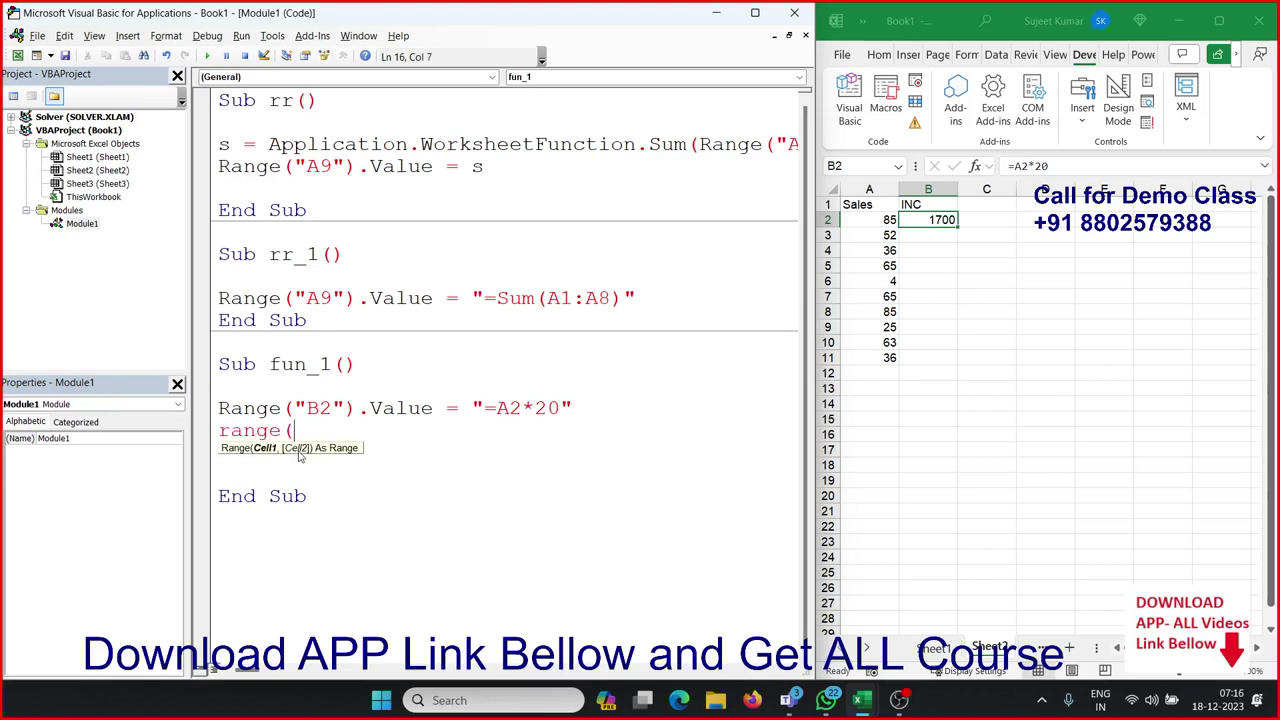
{"action": "type", "text": "\""}
{"action": "type", "text": "A"}
{"action": "key", "text": "BackSpace"}
{"action": "type", "text": "B2"}
{"action": "type", "text": "\").v"}
{"action": "key", "text": "BackSpace"}
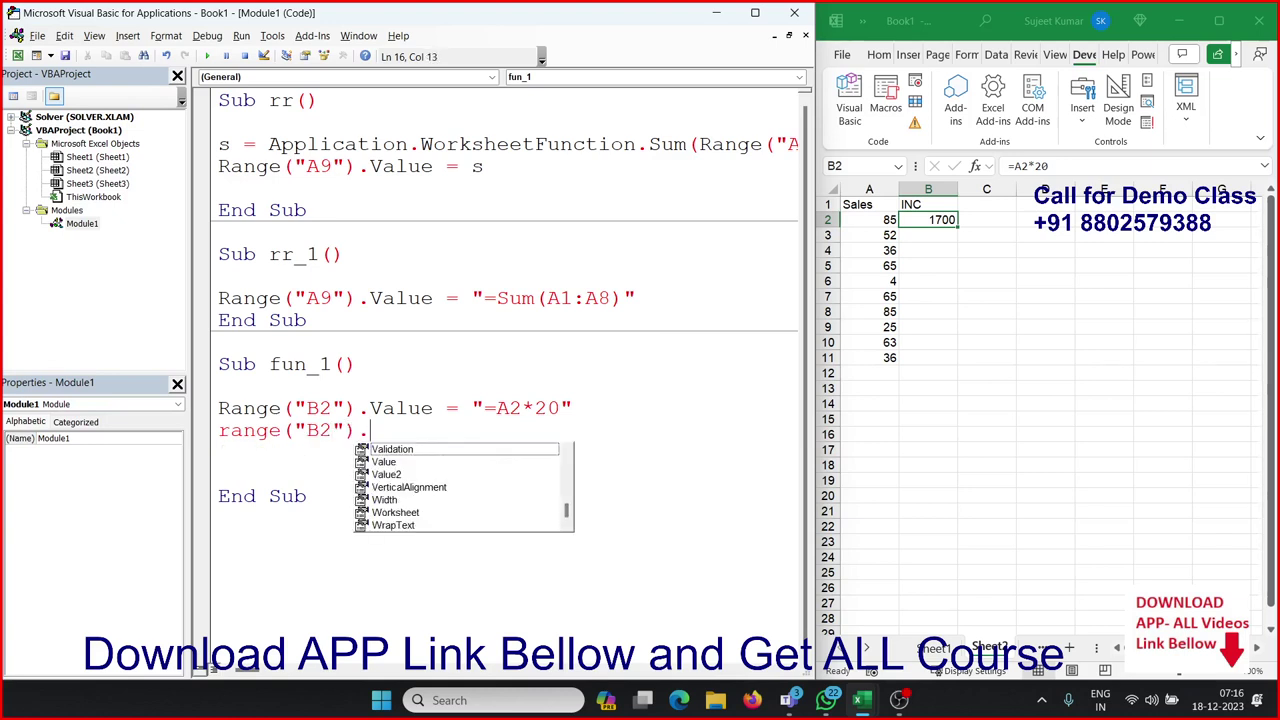
{"action": "type", "text": "cop"}
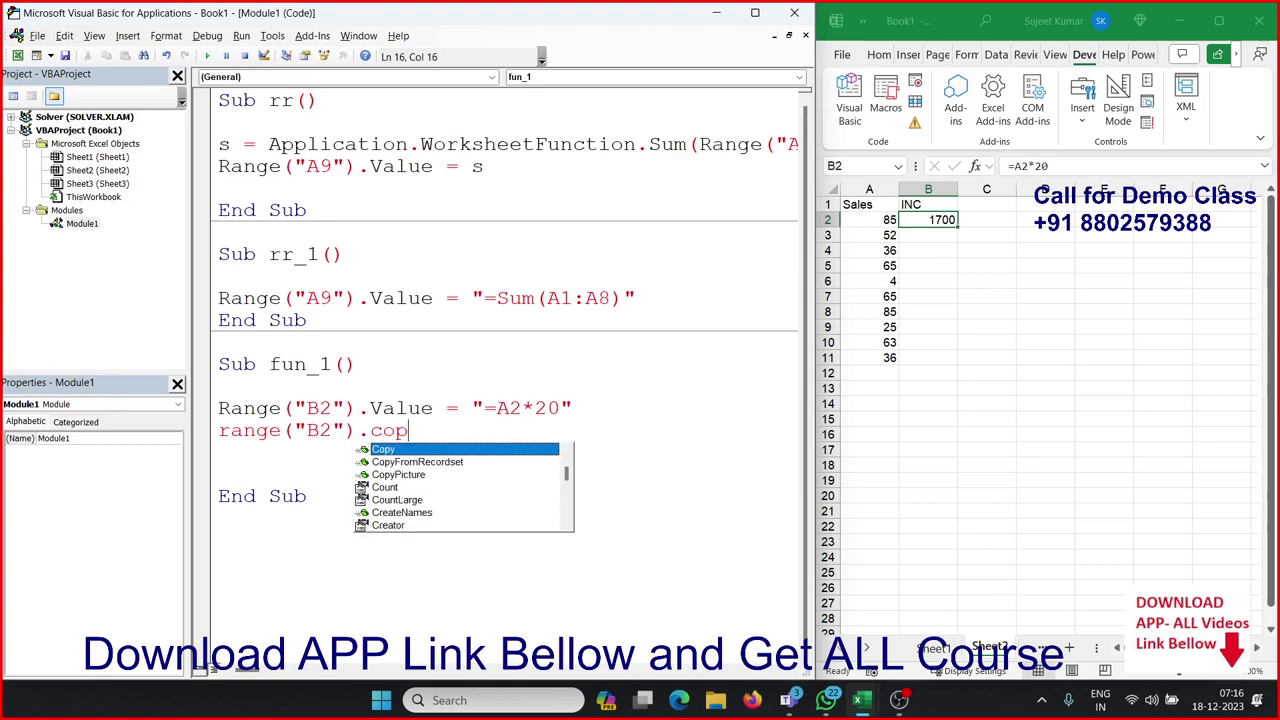
{"action": "type", "text": "y"}
{"action": "key", "text": "Return"}
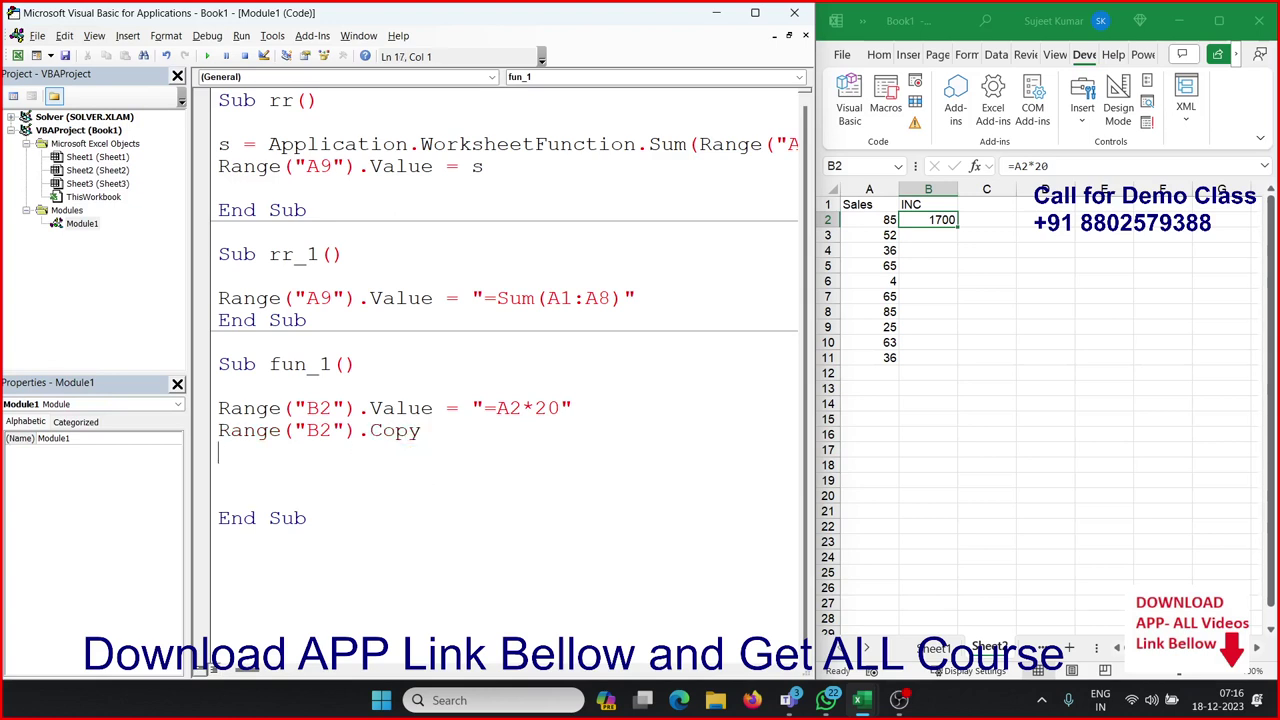
Add the line Range("A1").End(xlDown).Offset(0, 1).Select below the Copy line
{"action": "type", "text": "range("}
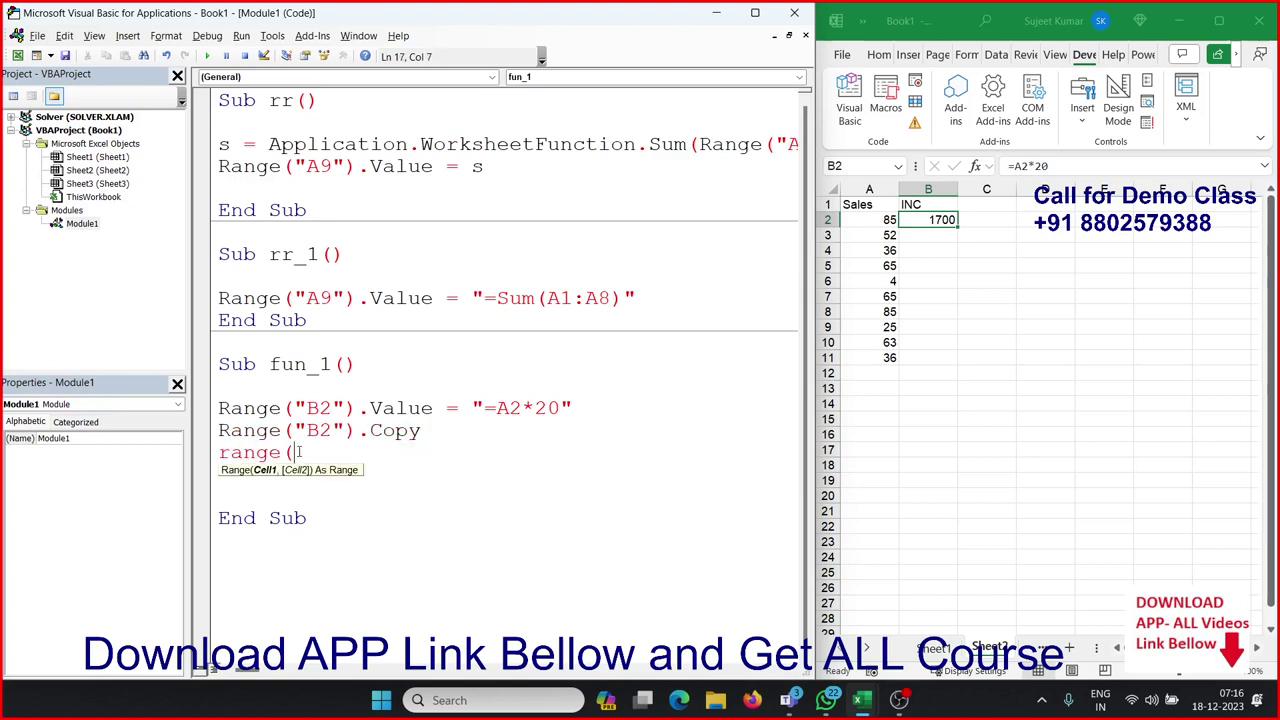
{"action": "type", "text": "\"A6"}
{"action": "key", "text": "BackSpace"}
{"action": "type", "text": "1\")"}
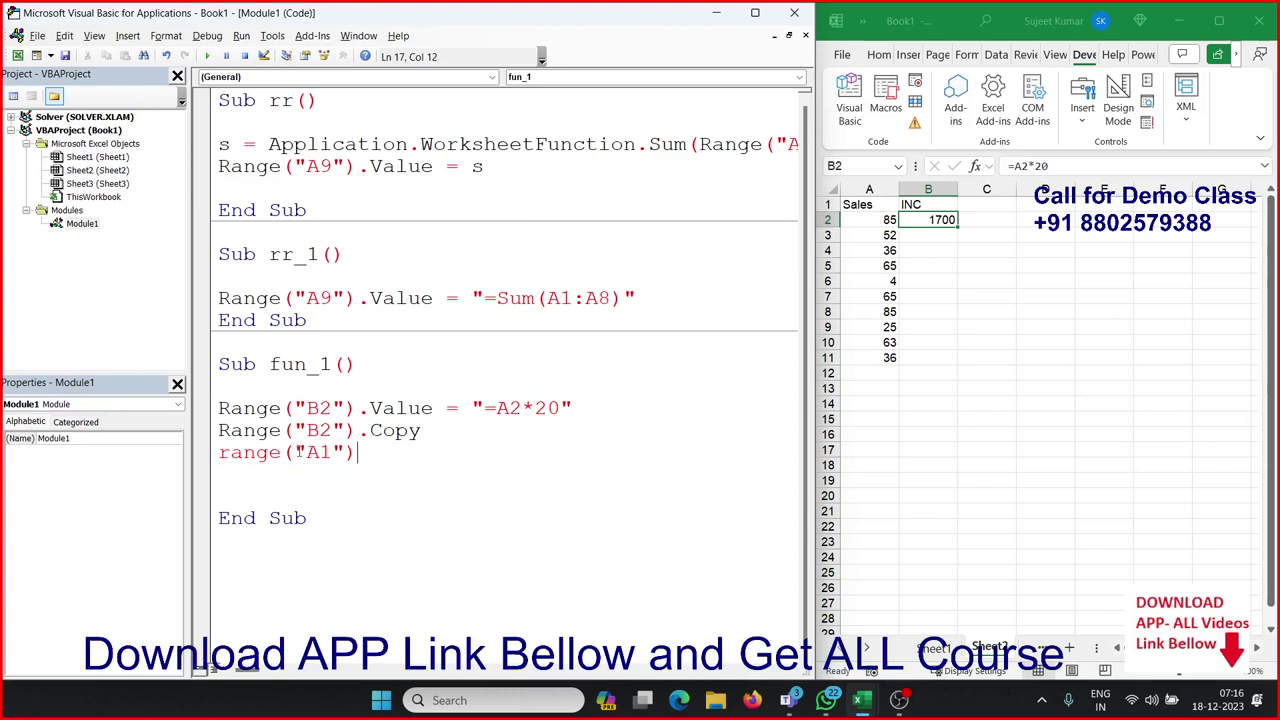
{"action": "type", "text": ".en"}
{"action": "key", "text": "Tab"}
{"action": "type", "text": "("}
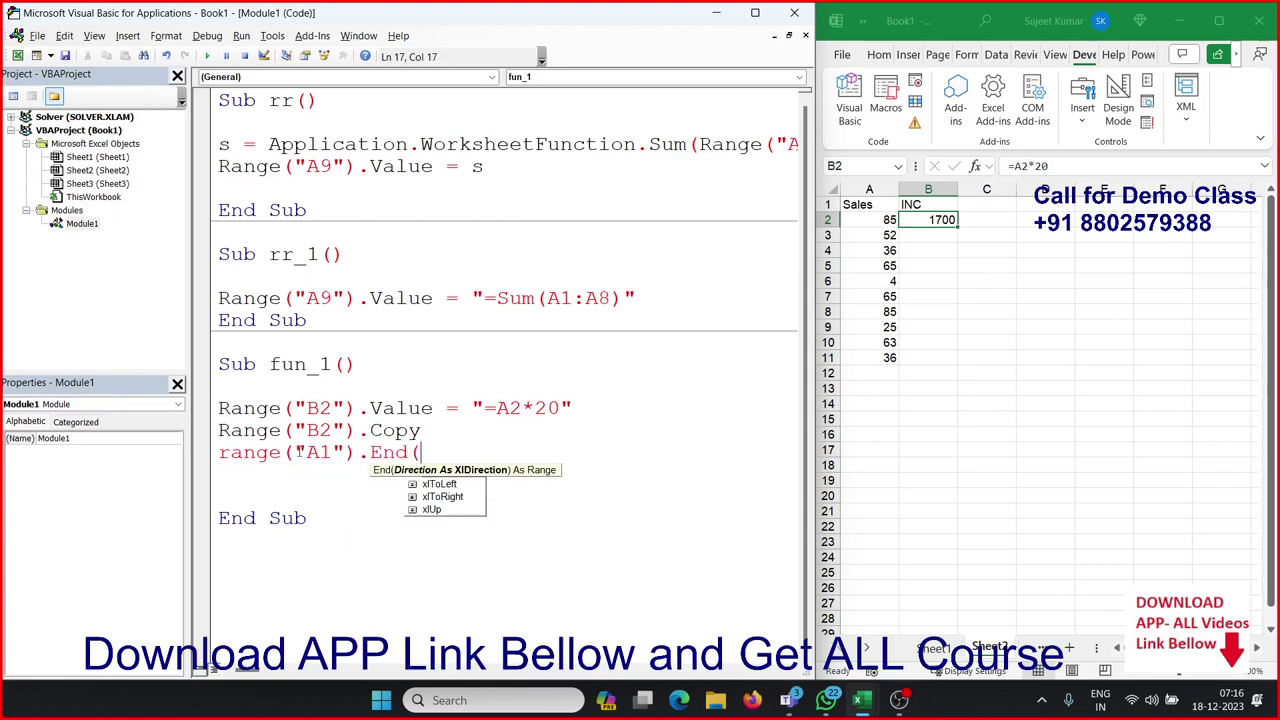
{"action": "key", "text": "Down"}
{"action": "key", "text": "Down"}
{"action": "key", "text": "Up"}
{"action": "key", "text": "Up"}
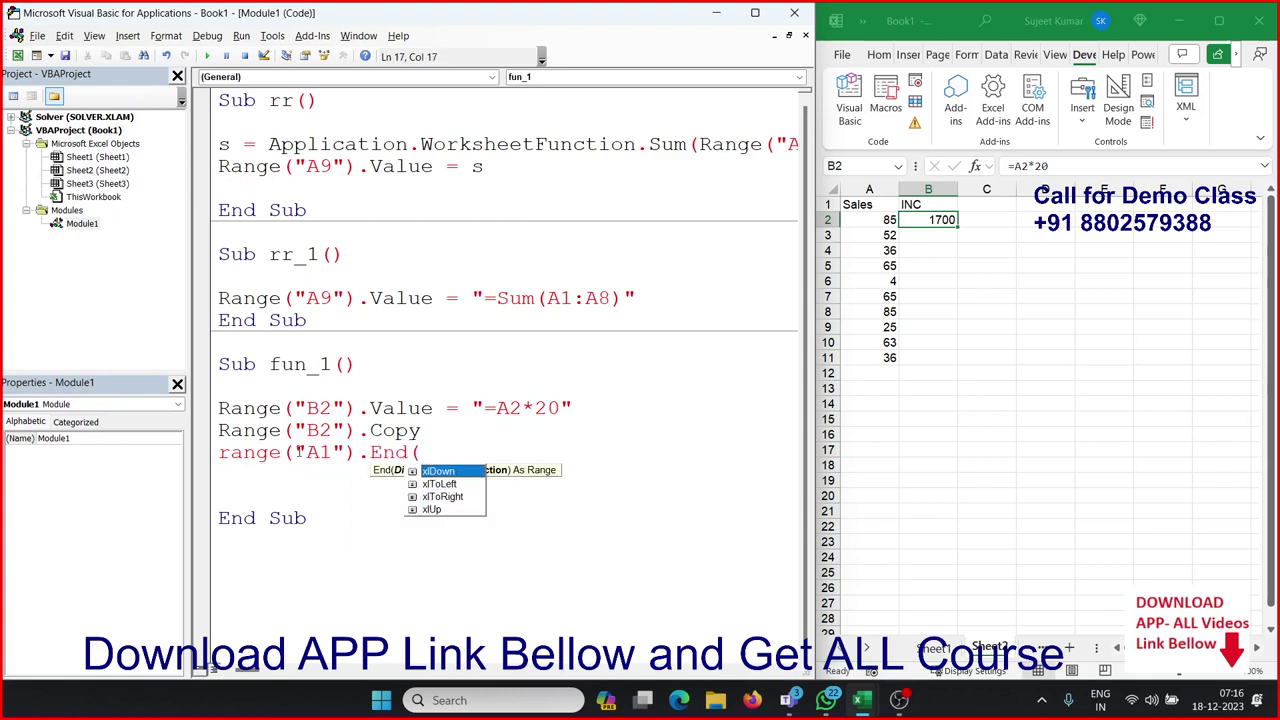
{"action": "key", "text": "Tab"}
{"action": "type", "text": ").o"}
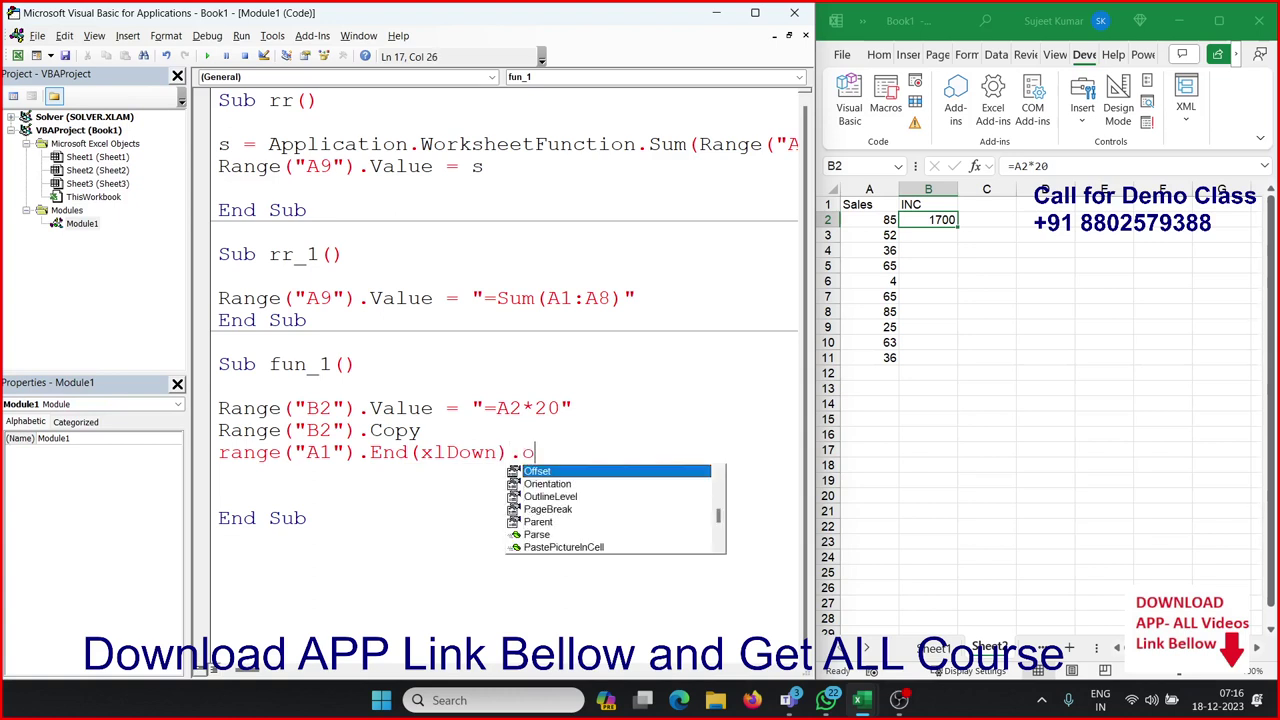
{"action": "type", "text": "f"}
{"action": "key", "text": "Tab"}
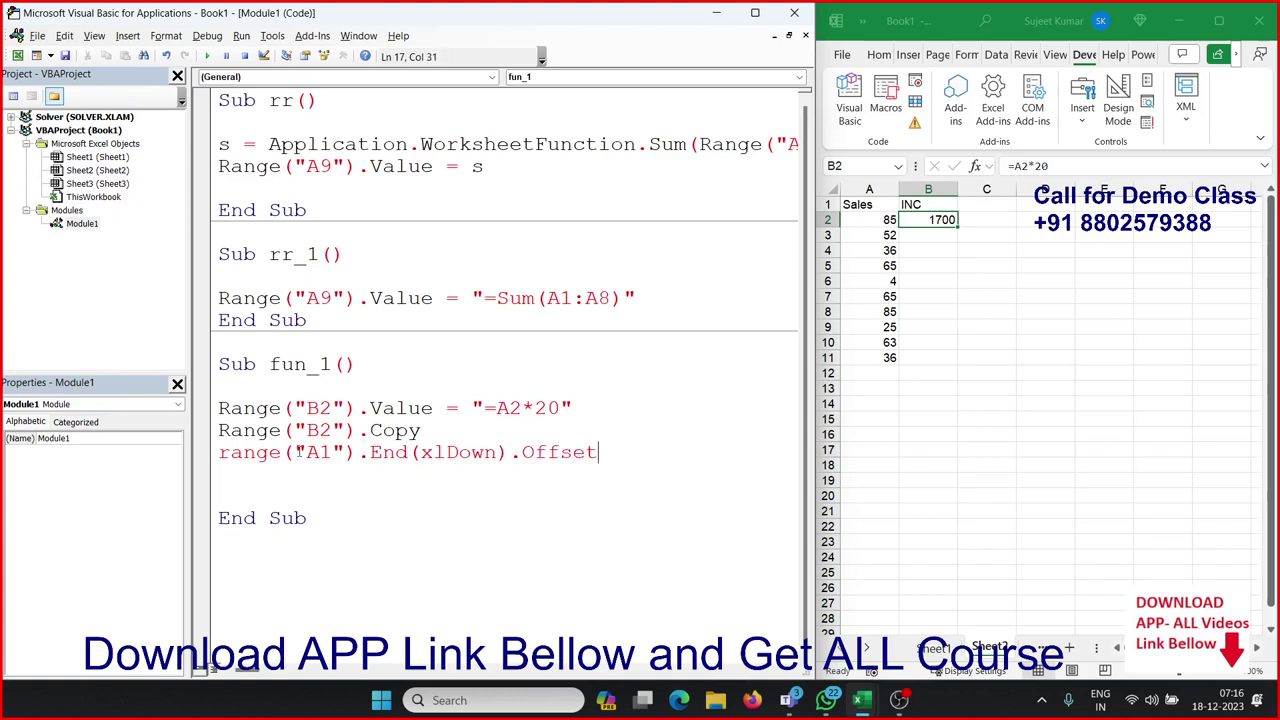
{"action": "type", "text": "(1"}
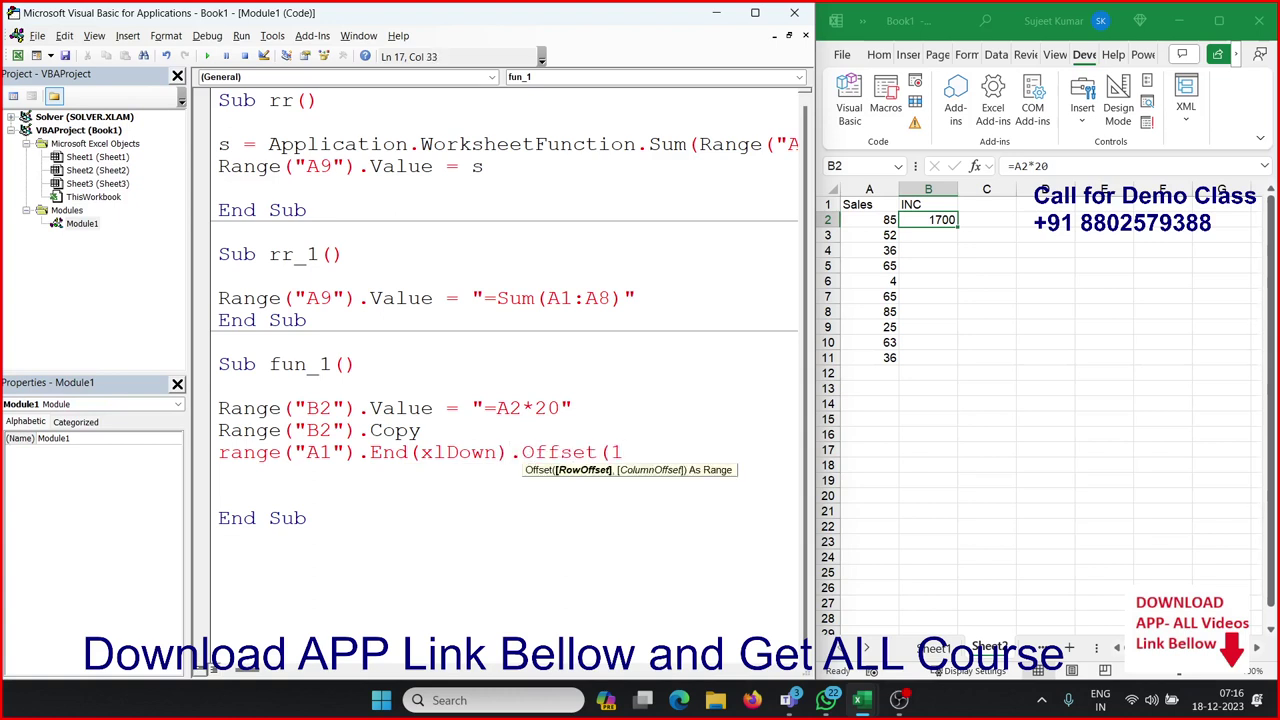
{"action": "type", "text": ","}
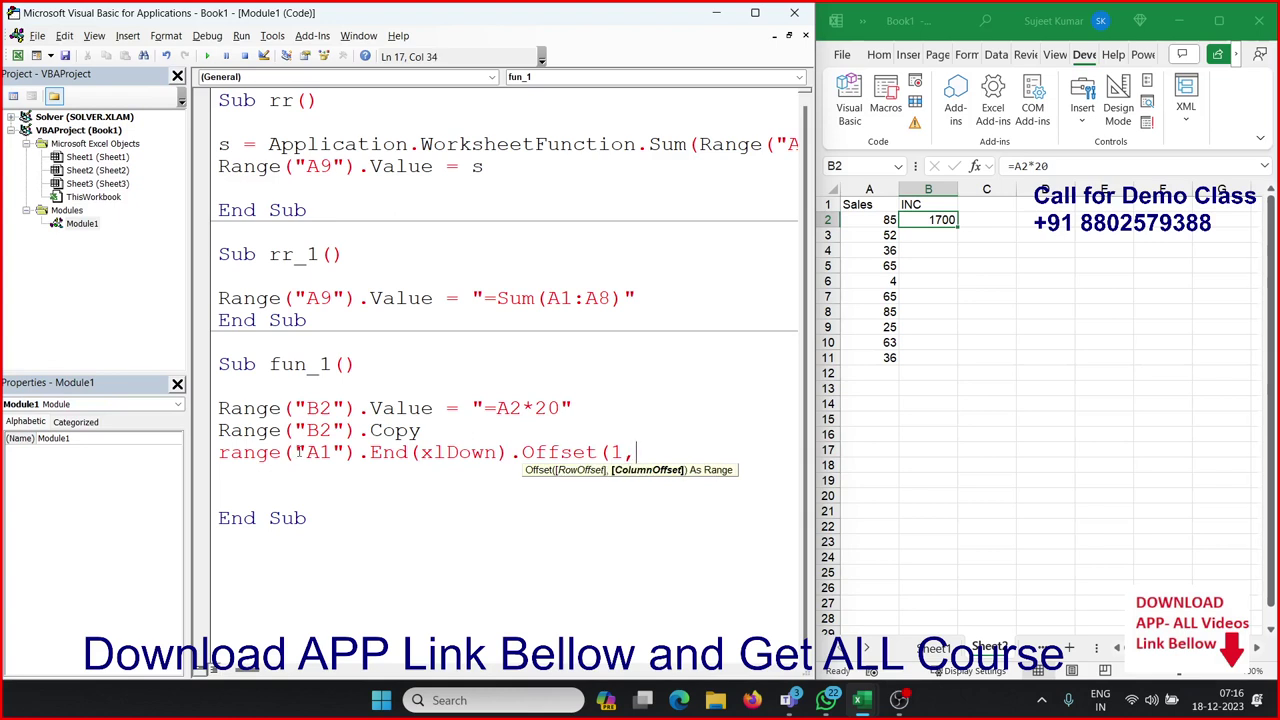
{"action": "key", "text": "BackSpace"}
{"action": "key", "text": "BackSpace"}
{"action": "type", "text": "0,1"}
{"action": "type", "text": ")"}
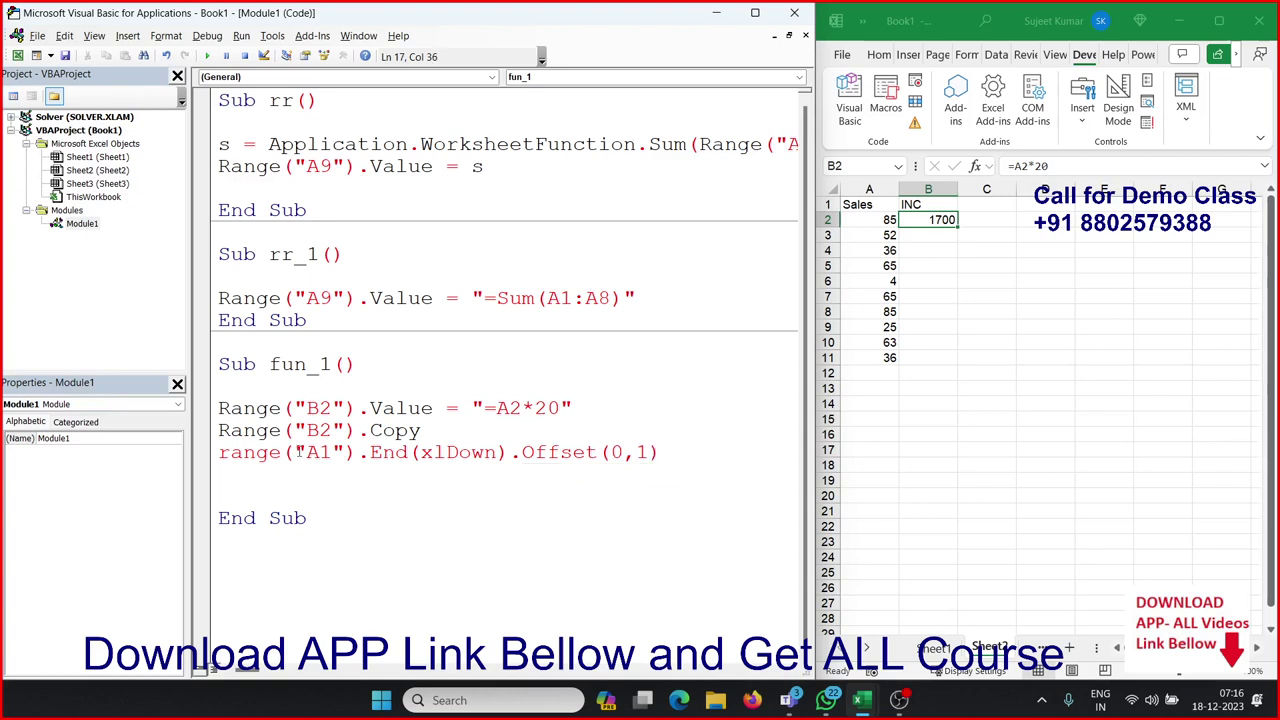
{"action": "type", "text": ".se"}
{"action": "key", "text": "Tab"}
{"action": "key", "text": "Return"}
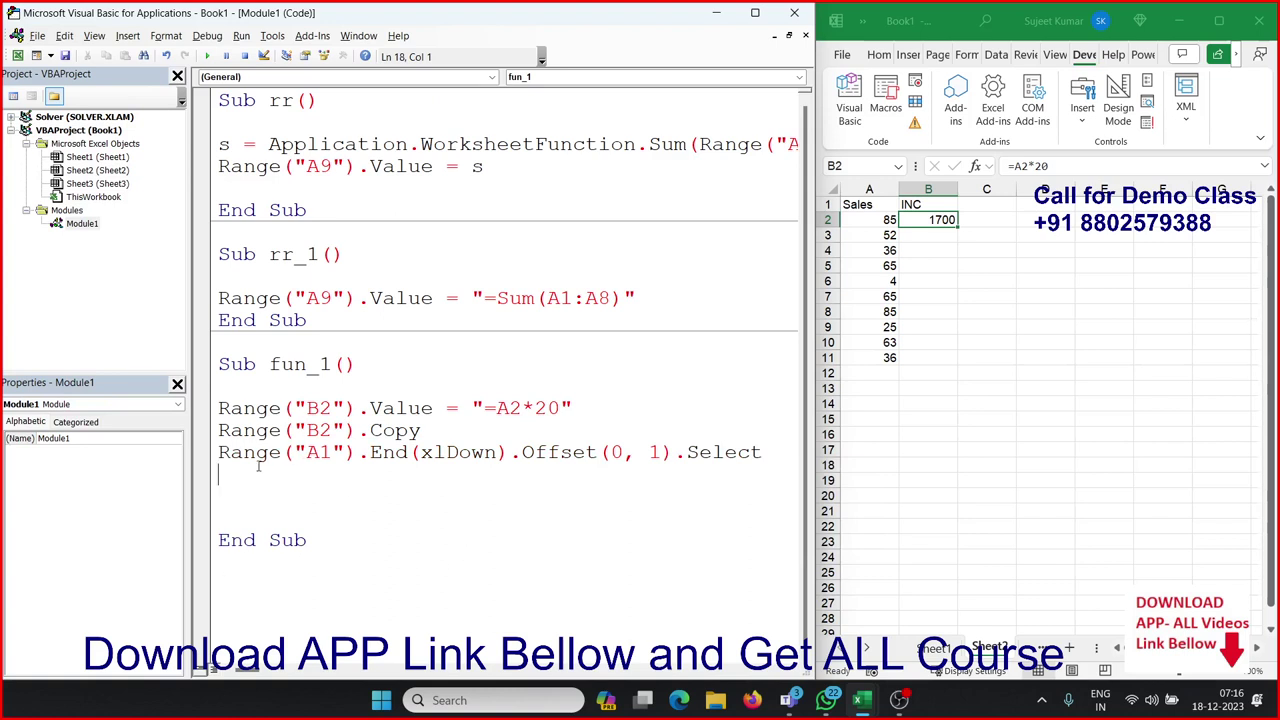
Toggle a breakpoint on the Range("A1").End(xlDown).Offset(0, 1).Select line
{"action": "left_click", "coordinate": [200, 455]}
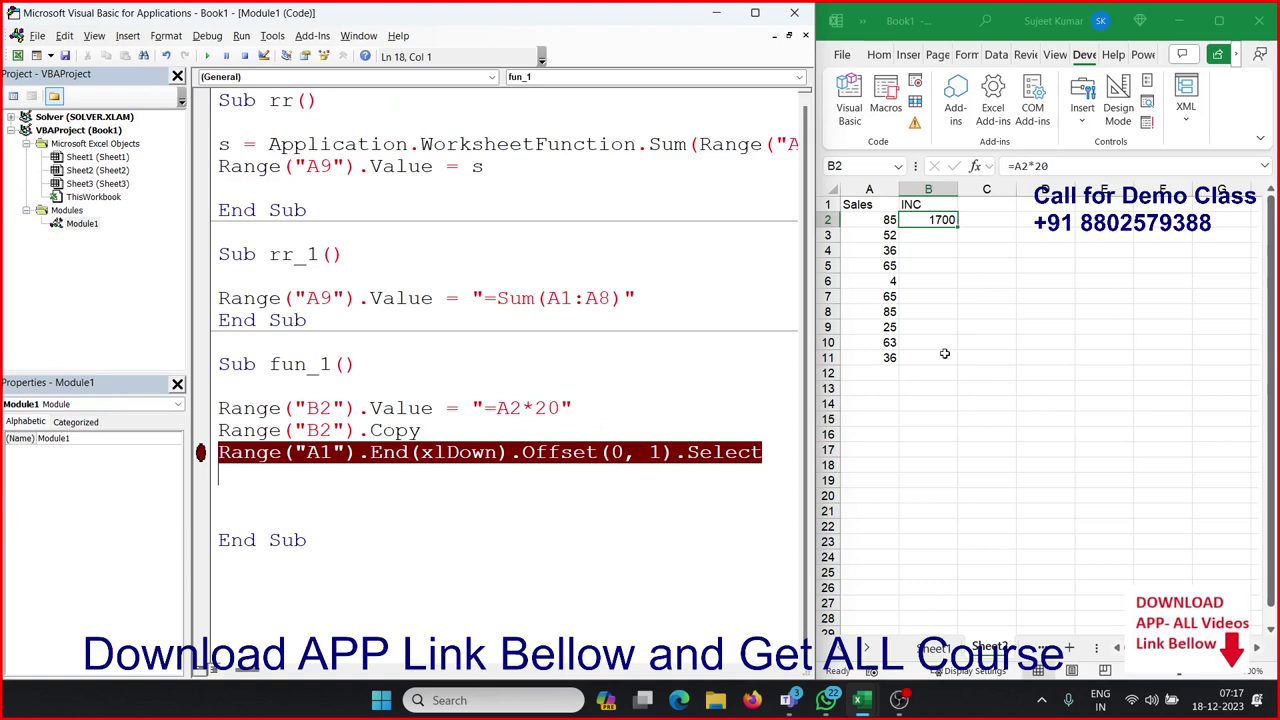
Jump from A1 to A11 with Ctrl+Down, matching it to the Range("A1").End(xlDown) code
{"action": "left_click", "coordinate": [866, 206]}
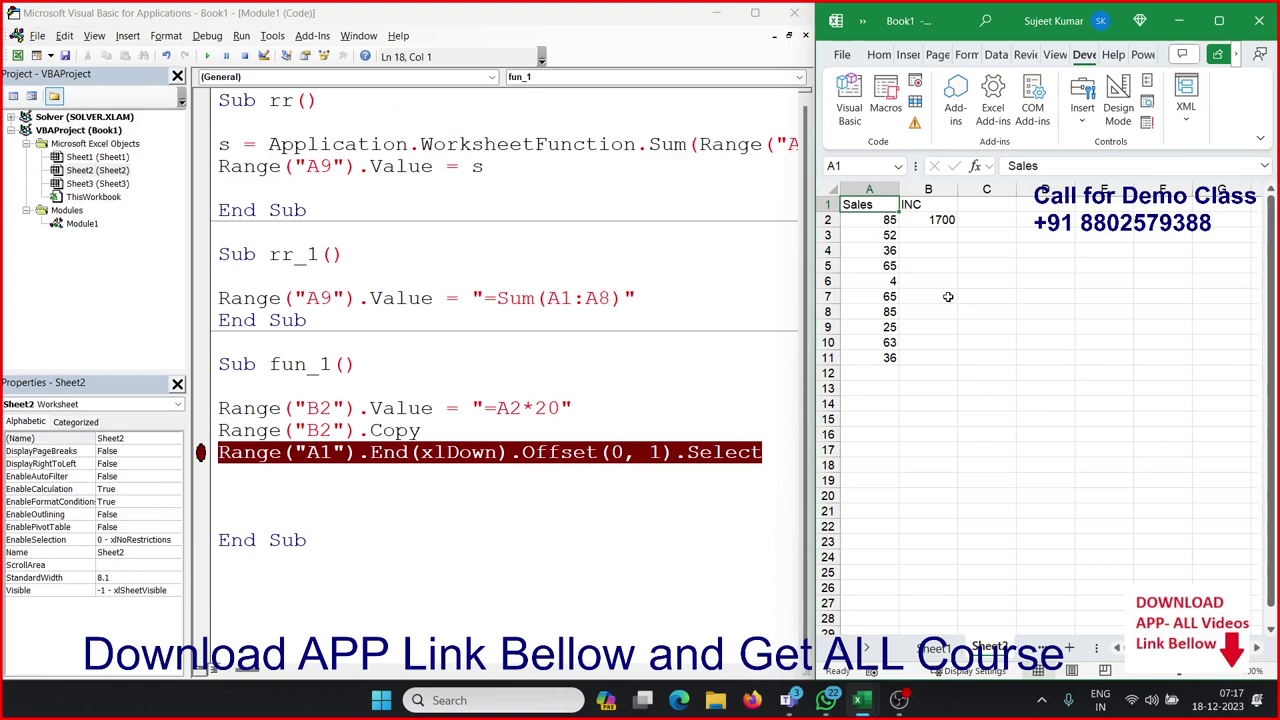
{"action": "key", "text": "ctrl+Down"}
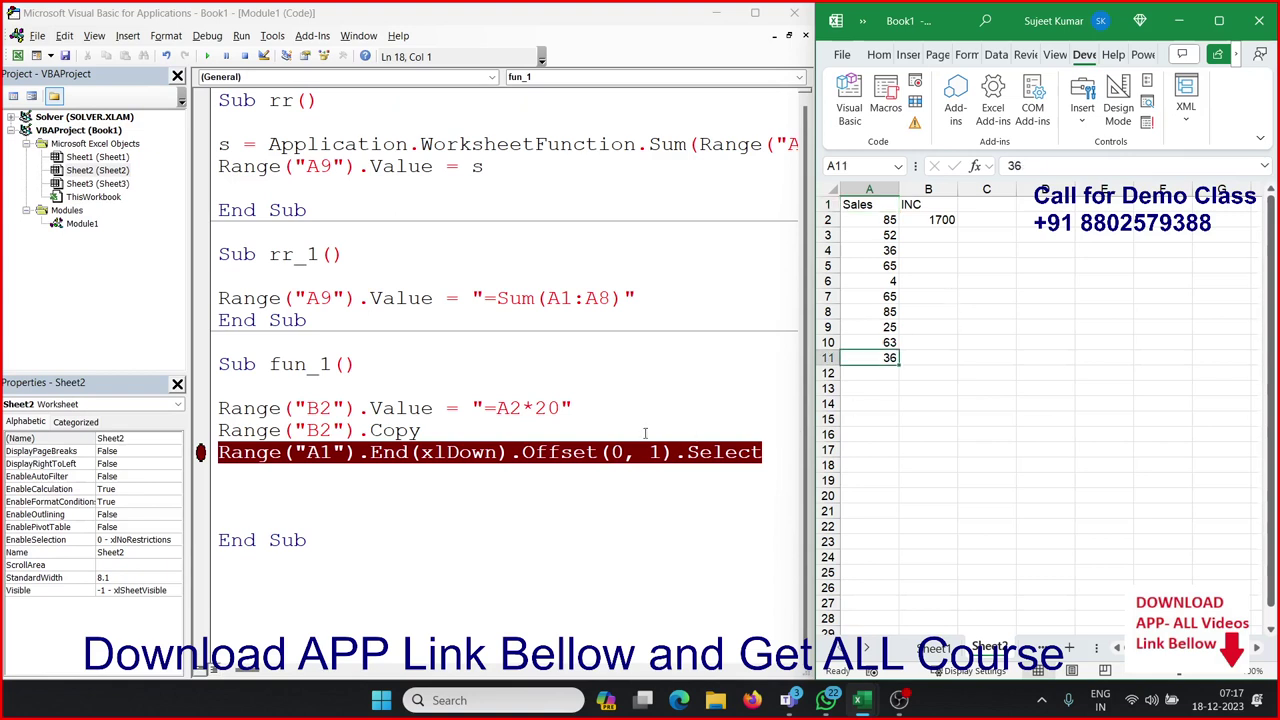
{"action": "left_click", "coordinate": [532, 452]}
{"action": "left_click_drag", "start_coordinate": [524, 452], "coordinate": [600, 452]}
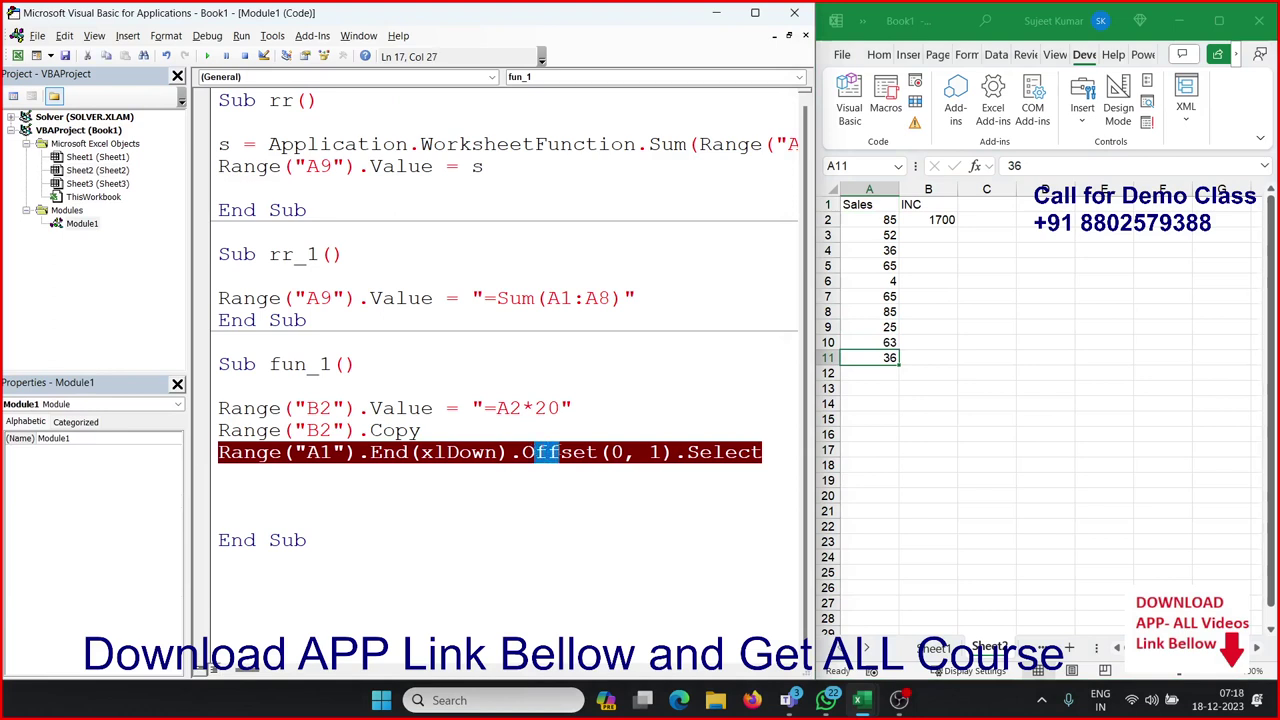
{"action": "left_click", "coordinate": [510, 452]}
{"action": "left_click_drag", "start_coordinate": [510, 452], "coordinate": [189, 451]}
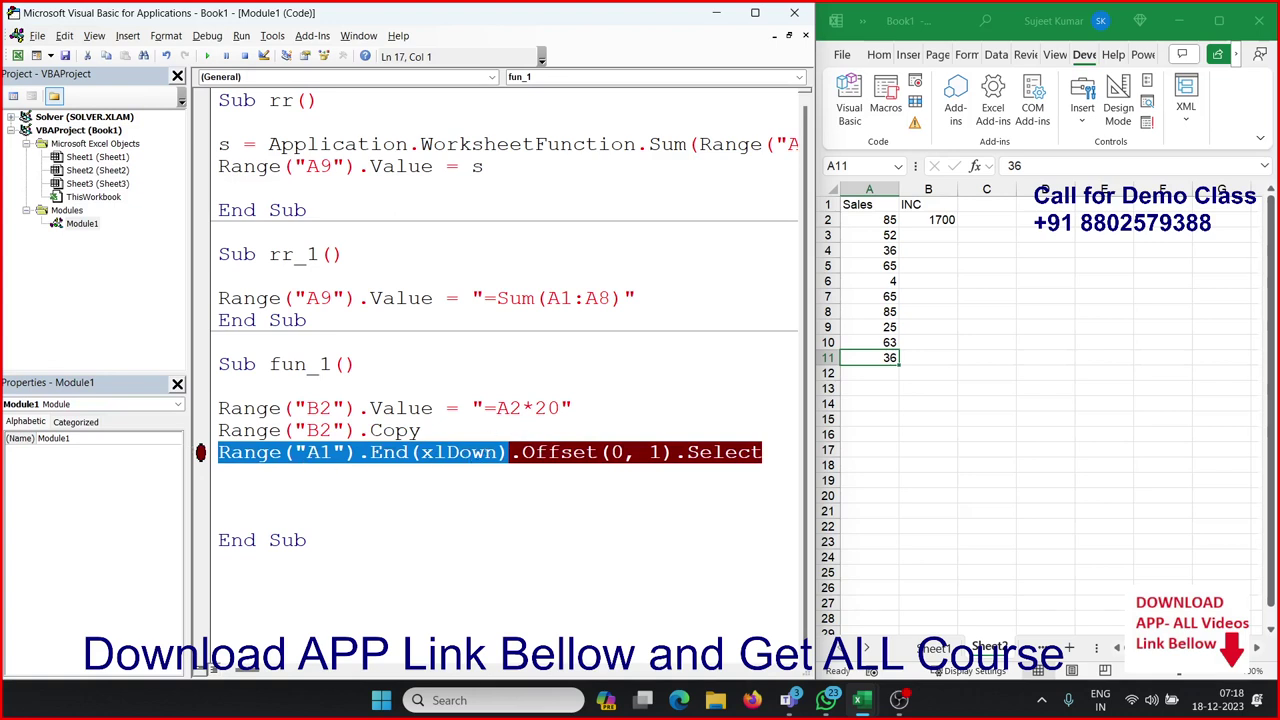
{"action": "left_click", "coordinate": [826, 700]}
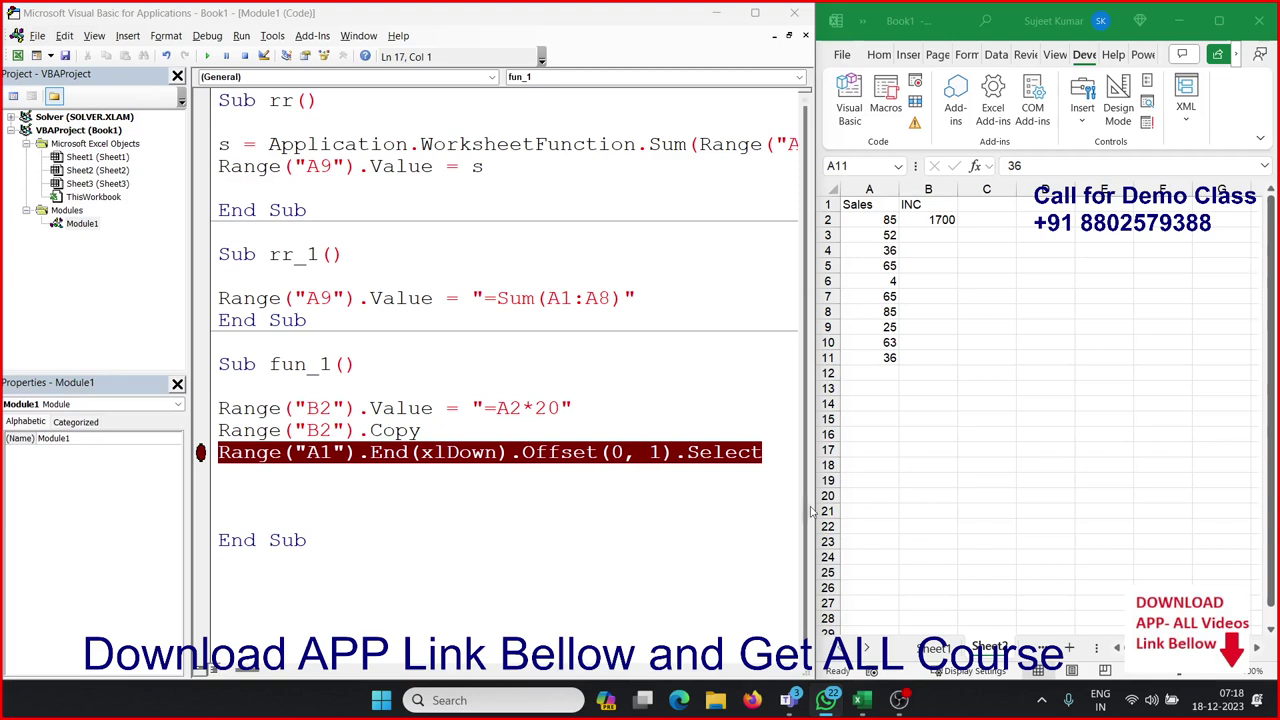
Select B11 as the Offset(0, 1) target, then clear the breakpoint from the Select line
{"action": "left_click", "coordinate": [535, 452]}
{"action": "left_click", "coordinate": [880, 357]}
{"action": "double_click", "coordinate": [617, 452]}
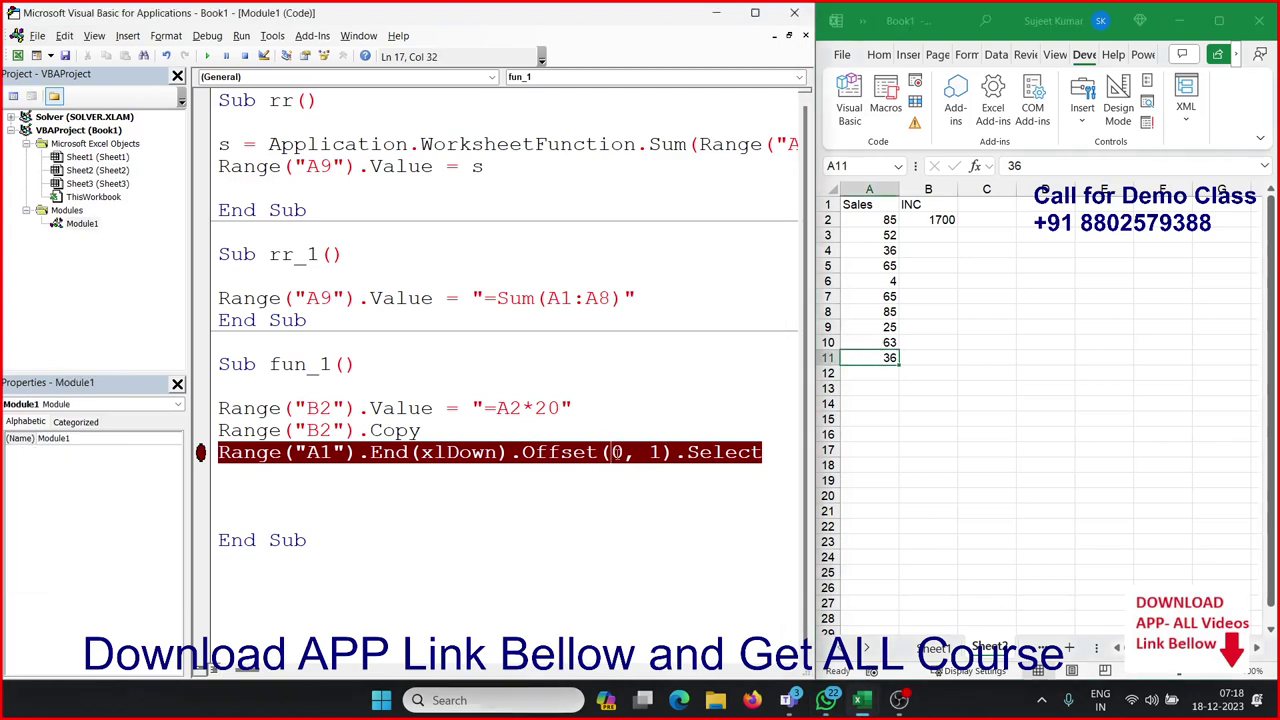
{"action": "left_click", "coordinate": [662, 452]}
{"action": "left_click", "coordinate": [933, 360]}
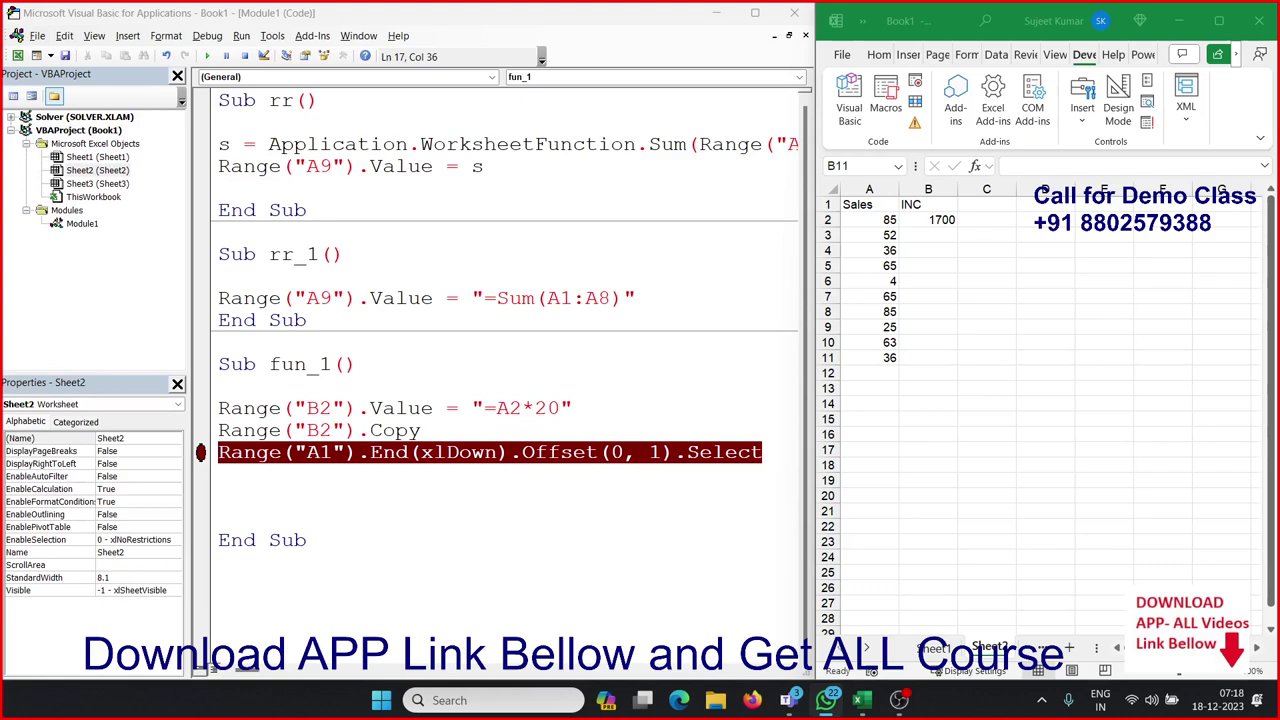
{"action": "left_click", "coordinate": [928, 360]}
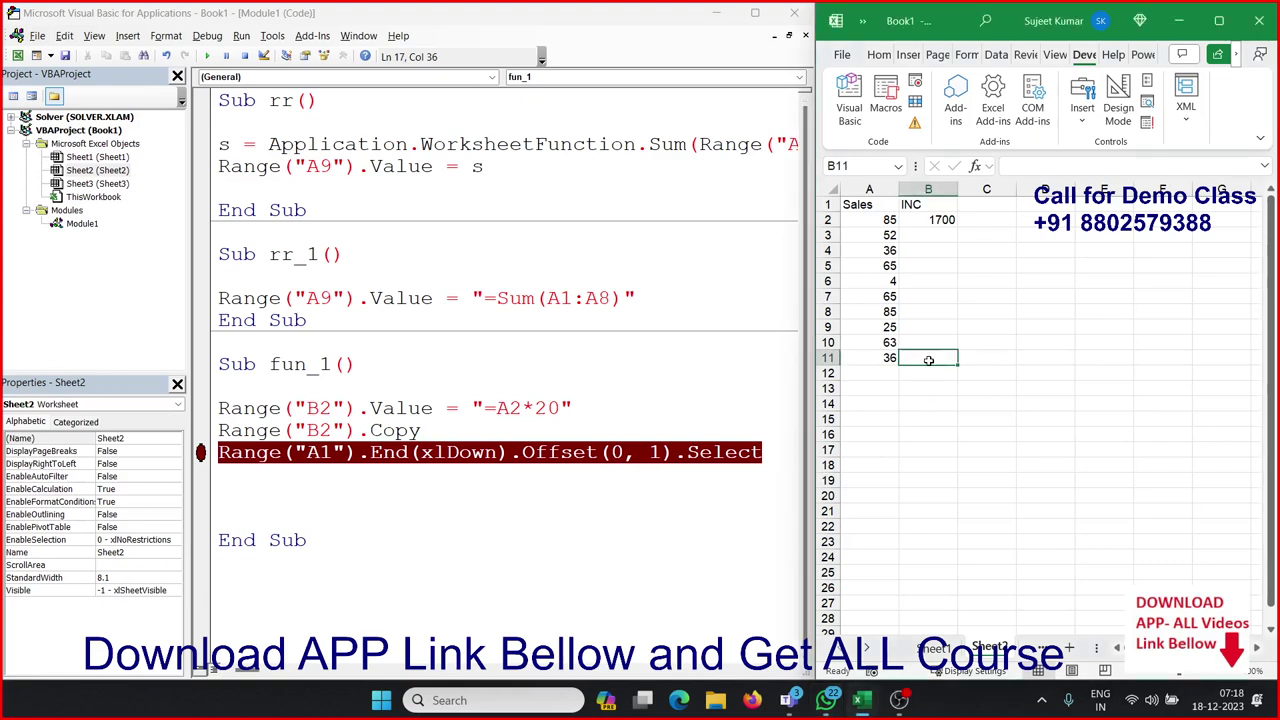
{"action": "left_click", "coordinate": [203, 455]}
{"action": "left_click", "coordinate": [922, 356]}
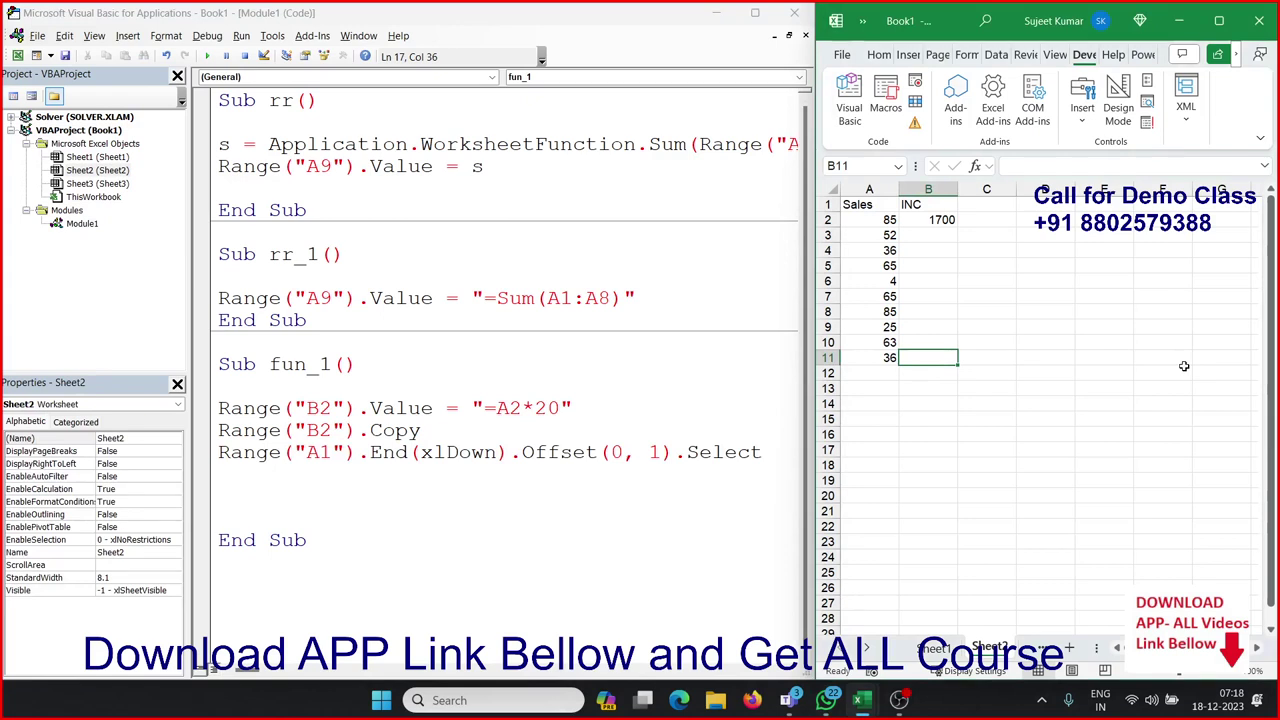
Preview the B2:B11 selection, then add Range(ActiveCell, ActiveCell.End(xlUp)).Select to fun_1
{"action": "key", "text": "ctrl+shift+Up"}
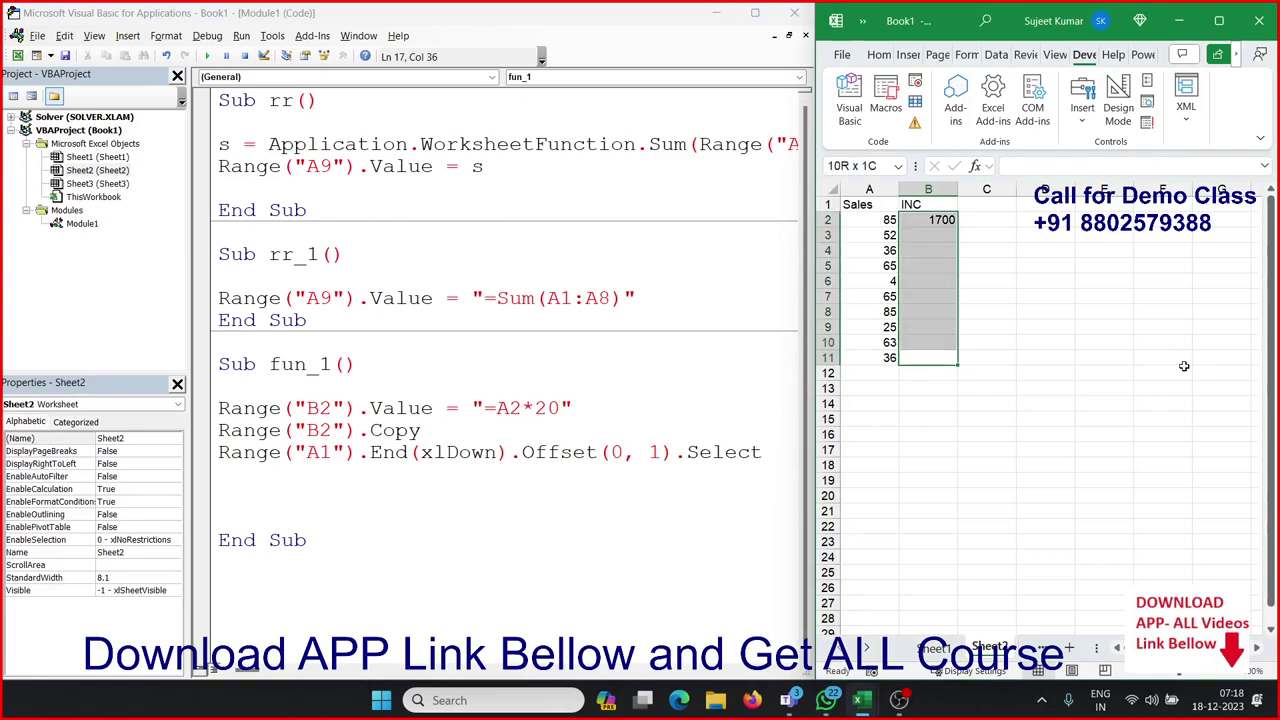
{"action": "key", "text": "shift+Down"}
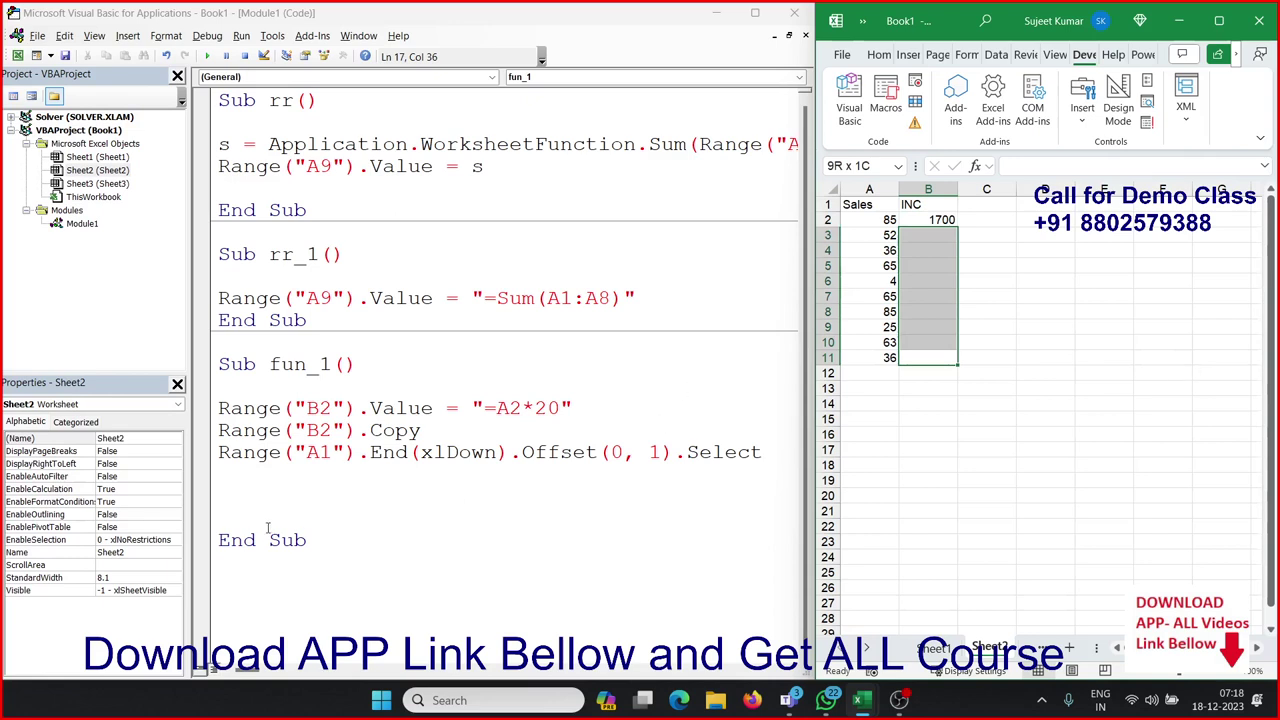
{"action": "left_click", "coordinate": [237, 476]}
{"action": "type", "text": "ran"}
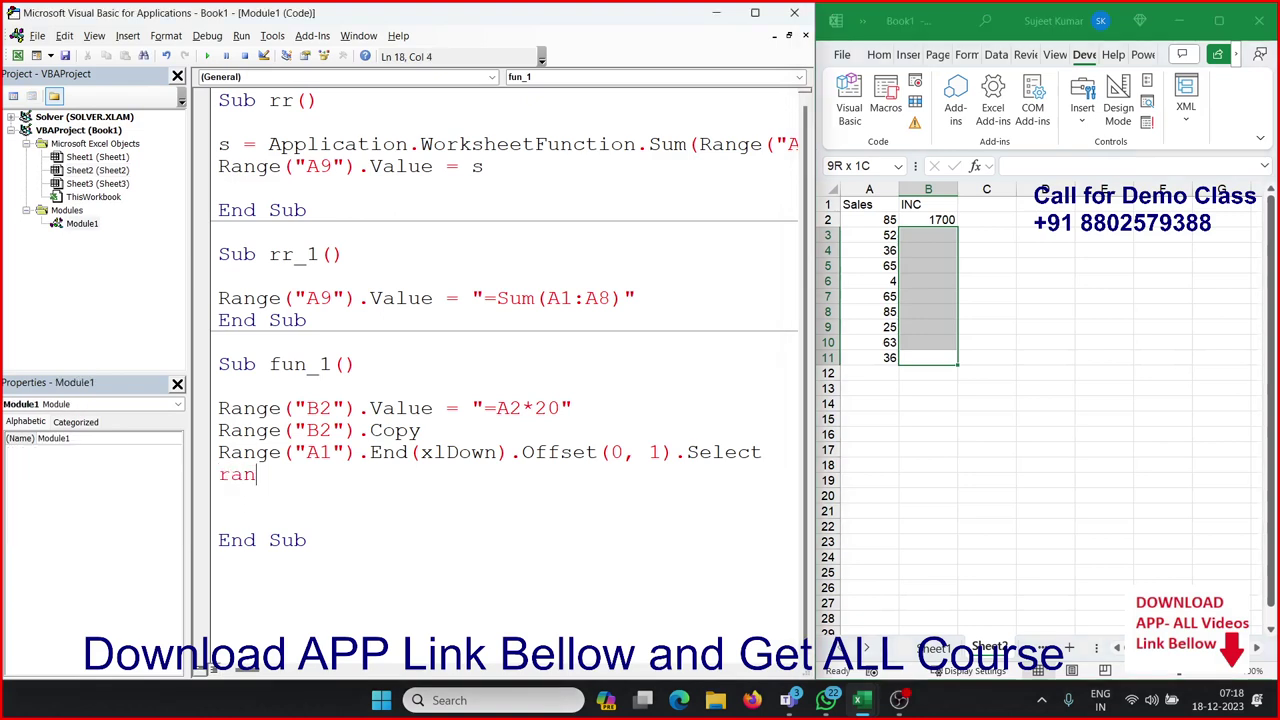
{"action": "type", "text": "ge(\""}
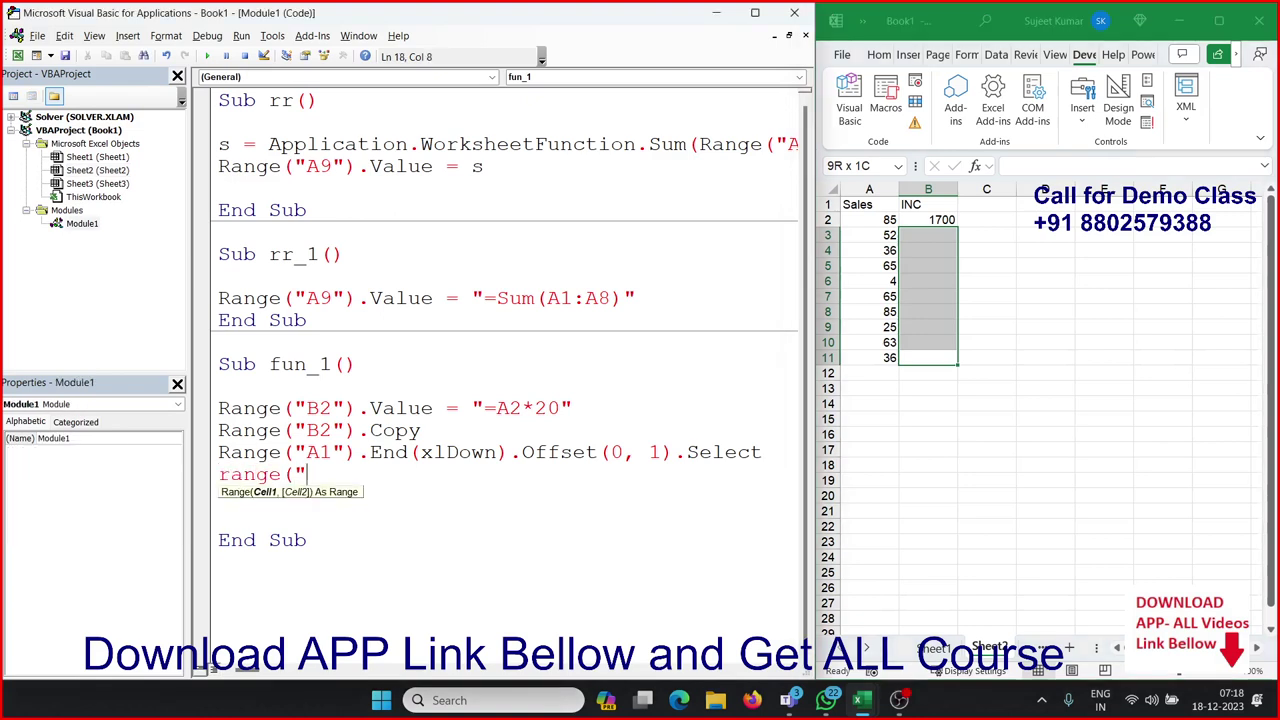
{"action": "type", "text": "A"}
{"action": "key", "text": "BackSpace"}
{"action": "key", "text": "BackSpace"}
{"action": "type", "text": "a"}
{"action": "type", "text": "ctive"}
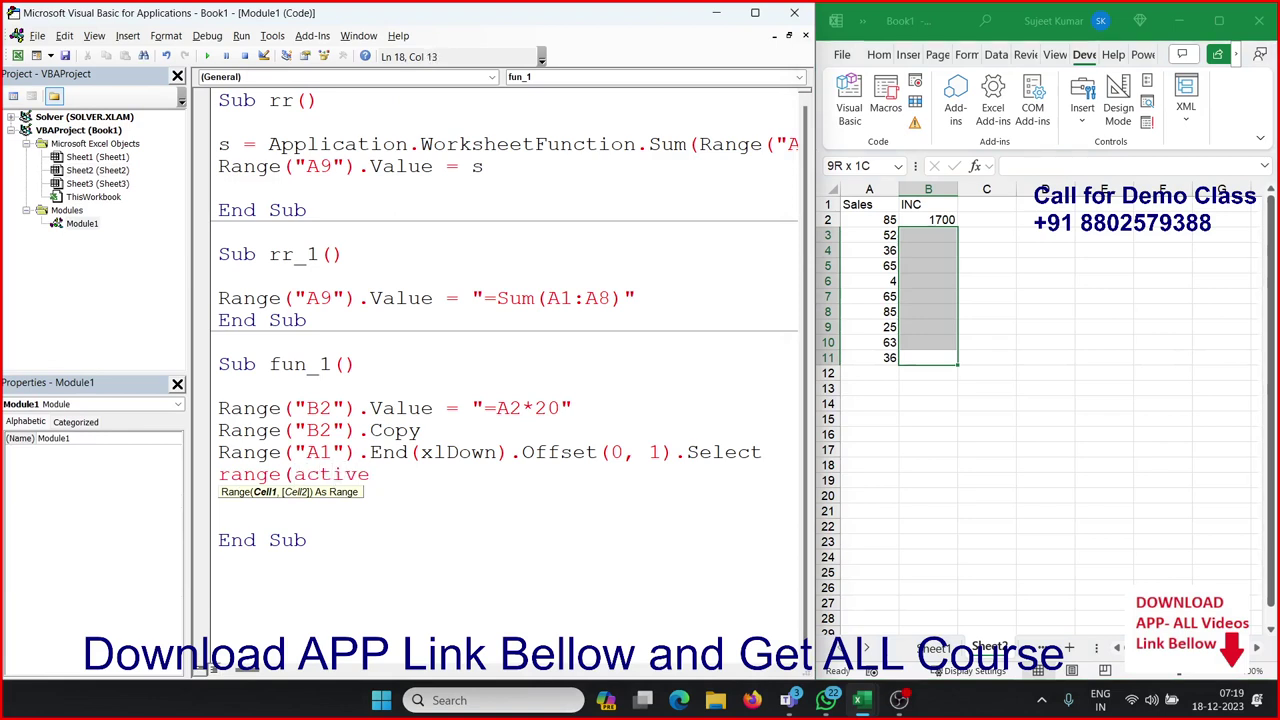
{"action": "type", "text": "cell"}
{"action": "type", "text": ","}
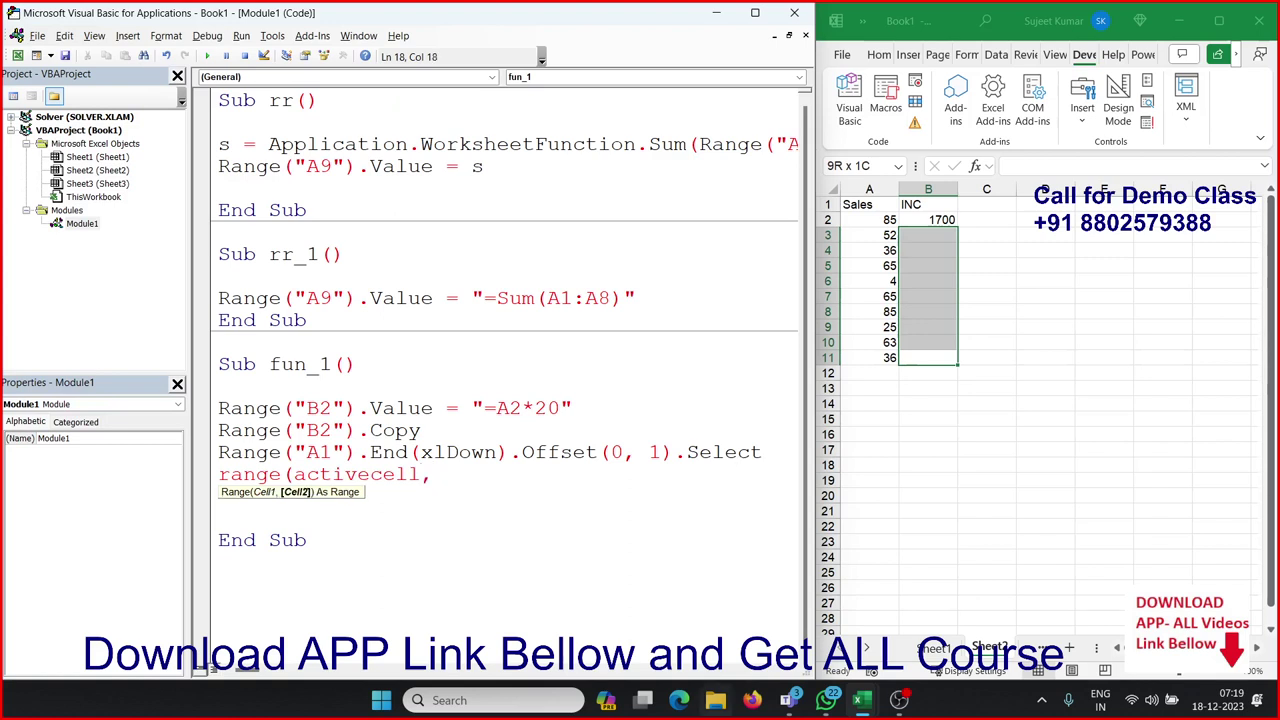
{"action": "type", "text": "activ"}
{"action": "type", "text": "ecell.en"}
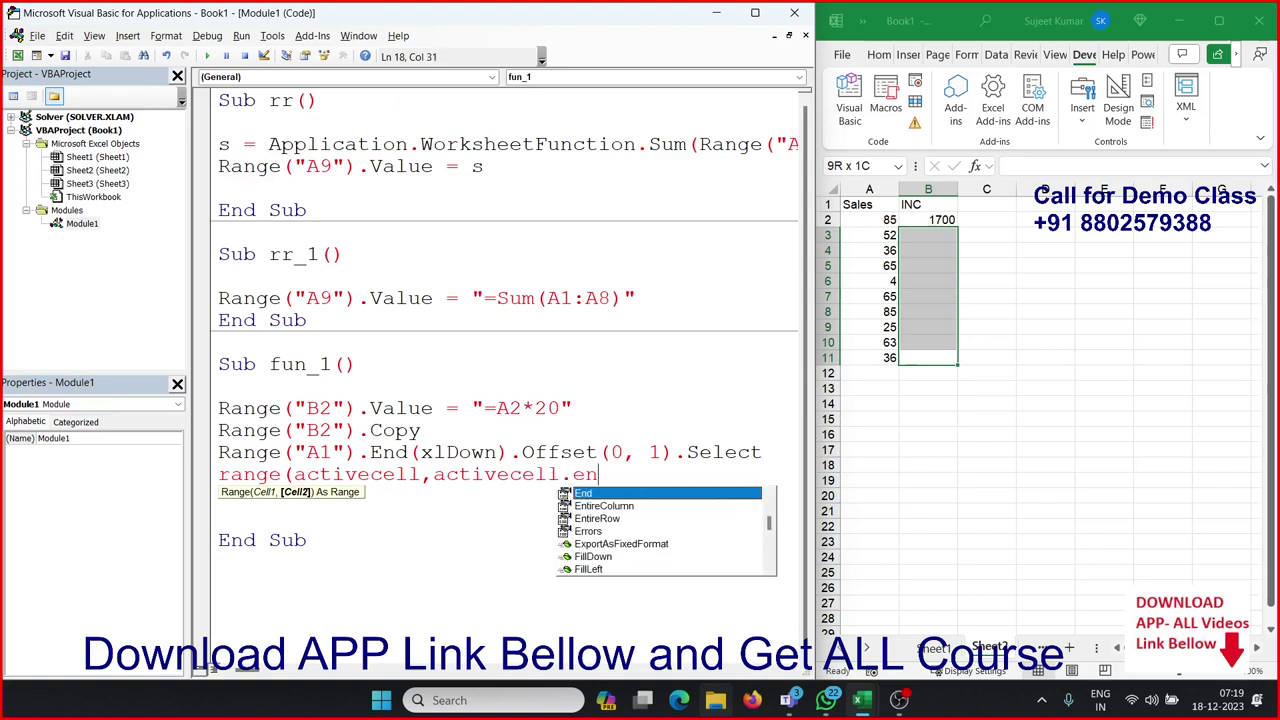
{"action": "key", "text": "Tab"}
{"action": "type", "text": "("}
{"action": "key", "text": "Down"}
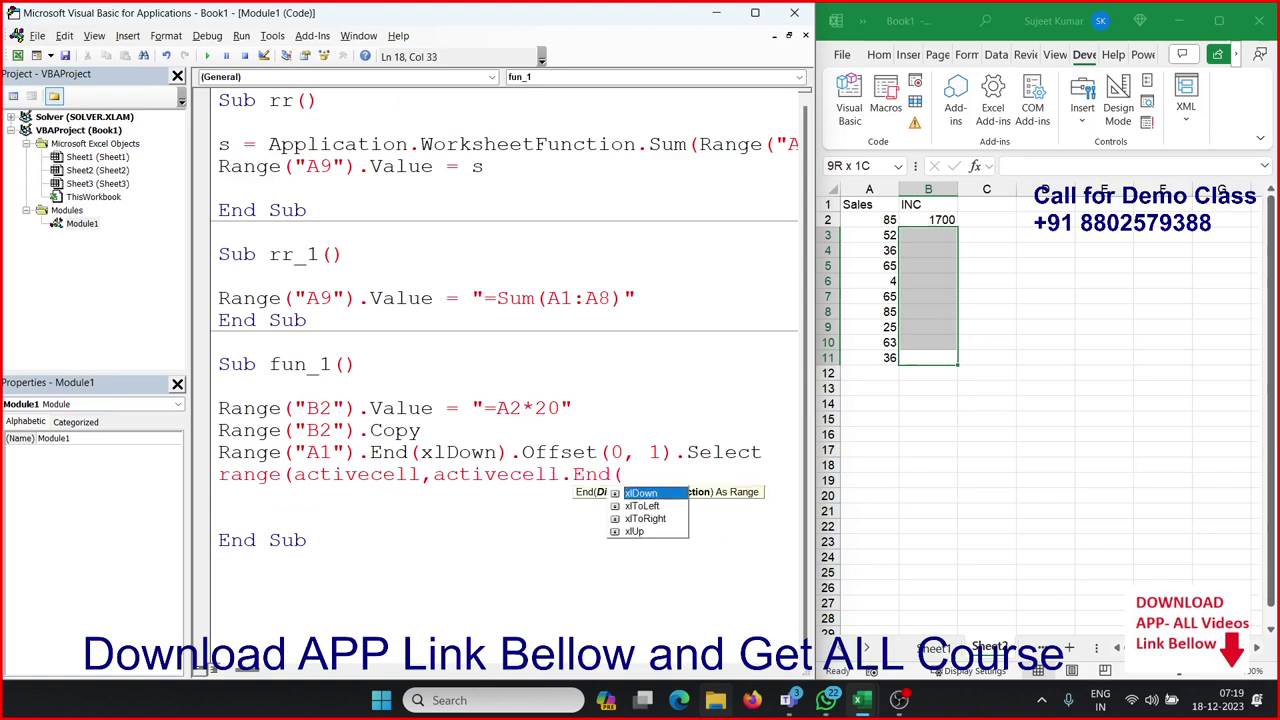
{"action": "key", "text": "Down"}
{"action": "key", "text": "Down"}
{"action": "key", "text": "Tab"}
{"action": "type", "text": ")"}
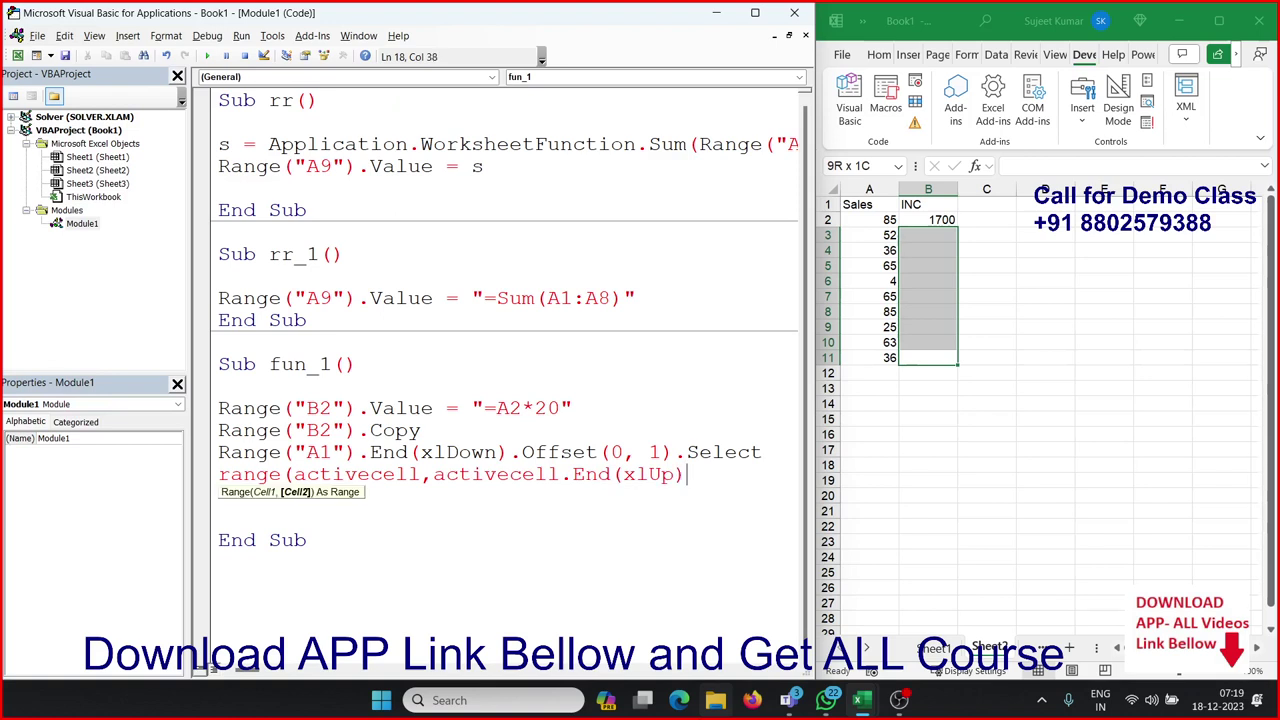
{"action": "type", "text": ").se"}
{"action": "key", "text": "Tab"}
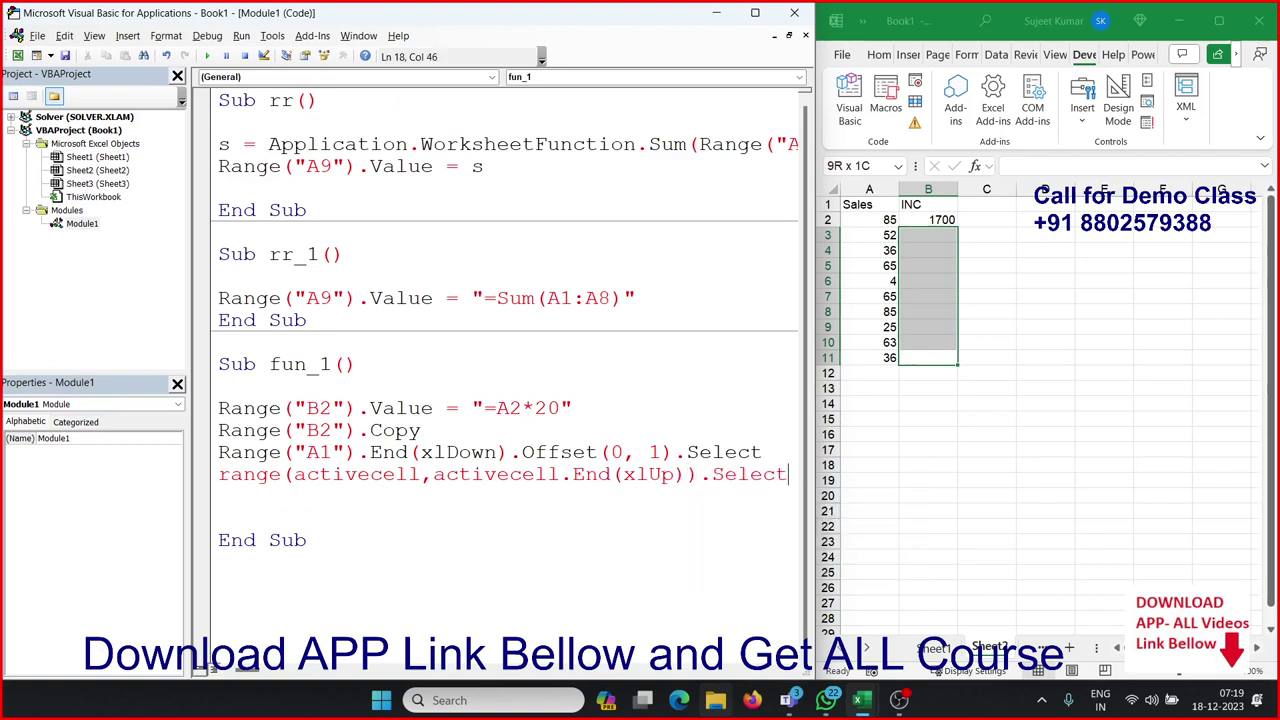
{"action": "left_click", "coordinate": [496, 474]}
Run fun_1 and widen the code editor, undoing an accidental paste into the code
{"action": "left_click", "coordinate": [893, 404]}
{"action": "left_click", "coordinate": [521, 456]}
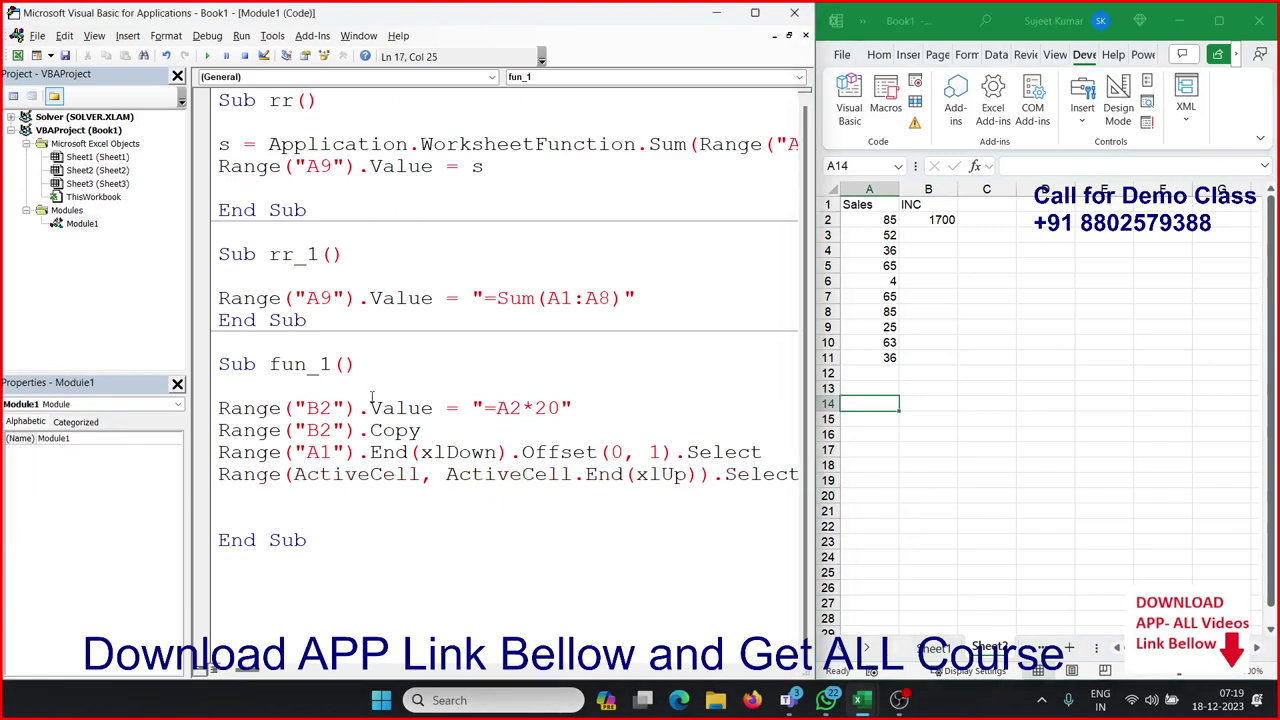
{"action": "left_click", "coordinate": [210, 57]}
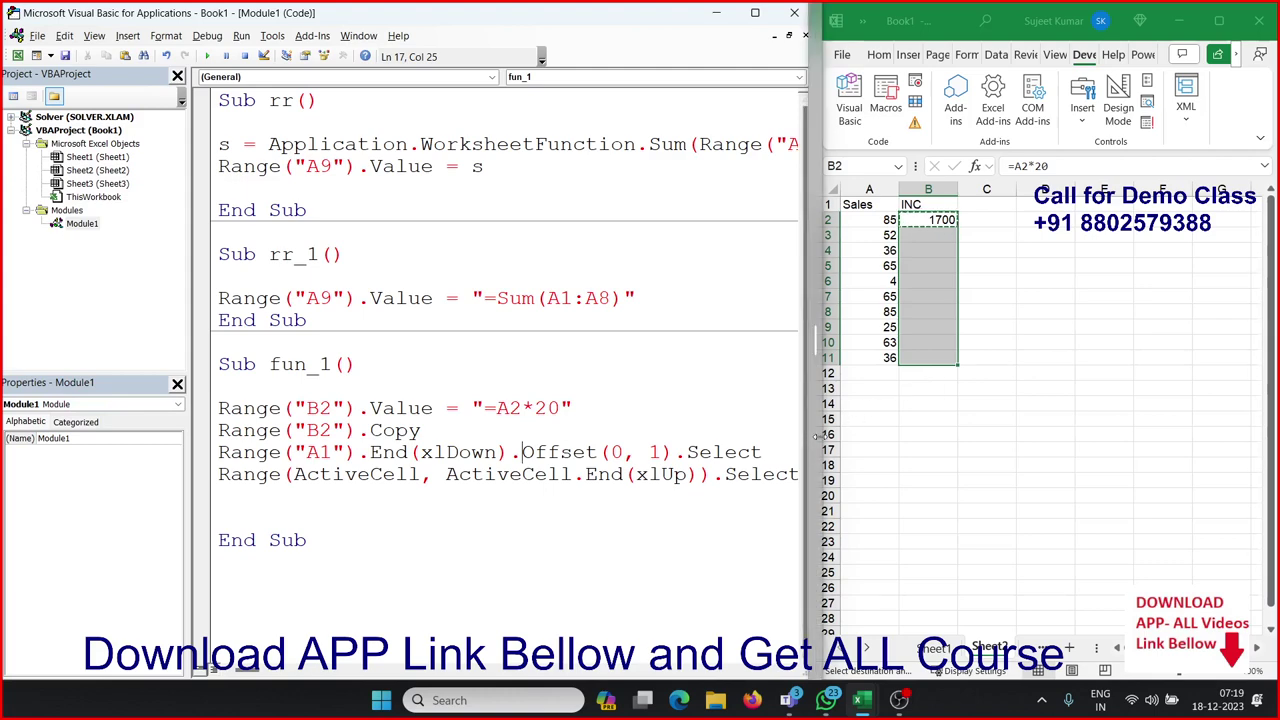
{"action": "left_click_drag", "start_coordinate": [814, 436], "coordinate": [881, 434]}
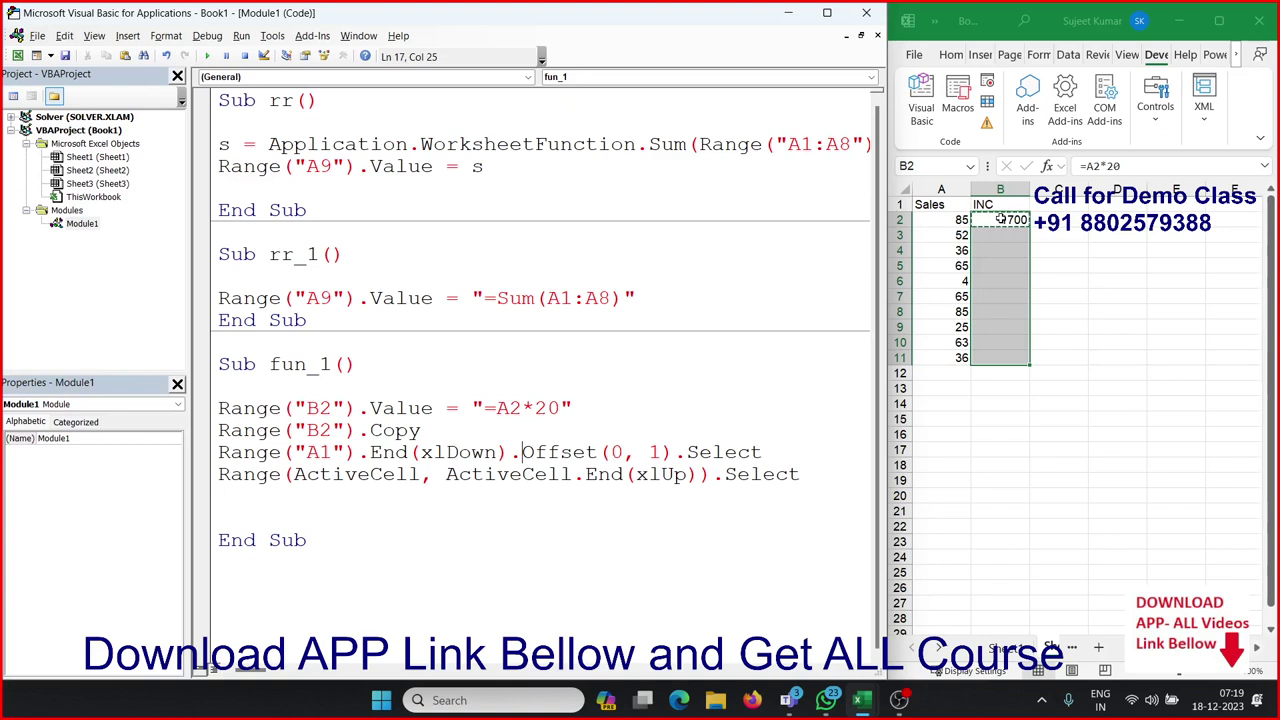
{"action": "key", "text": "ctrl+v"}
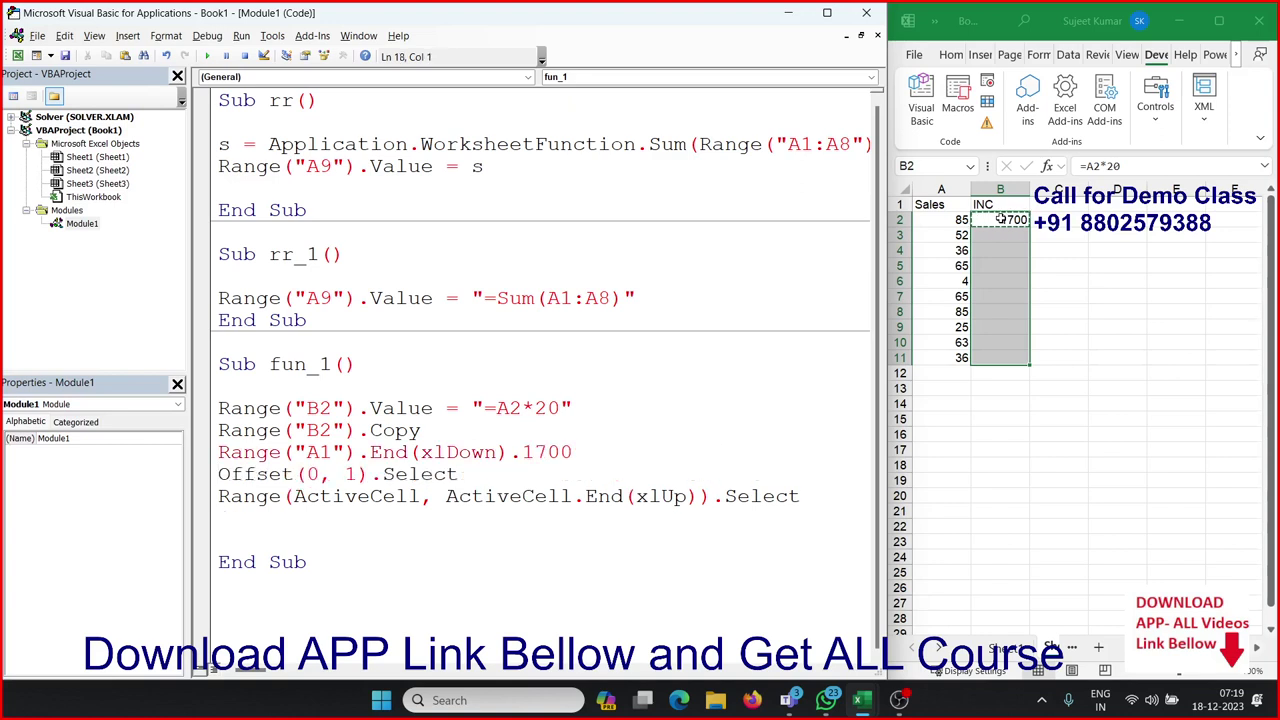
{"action": "key", "text": "ctrl+z"}
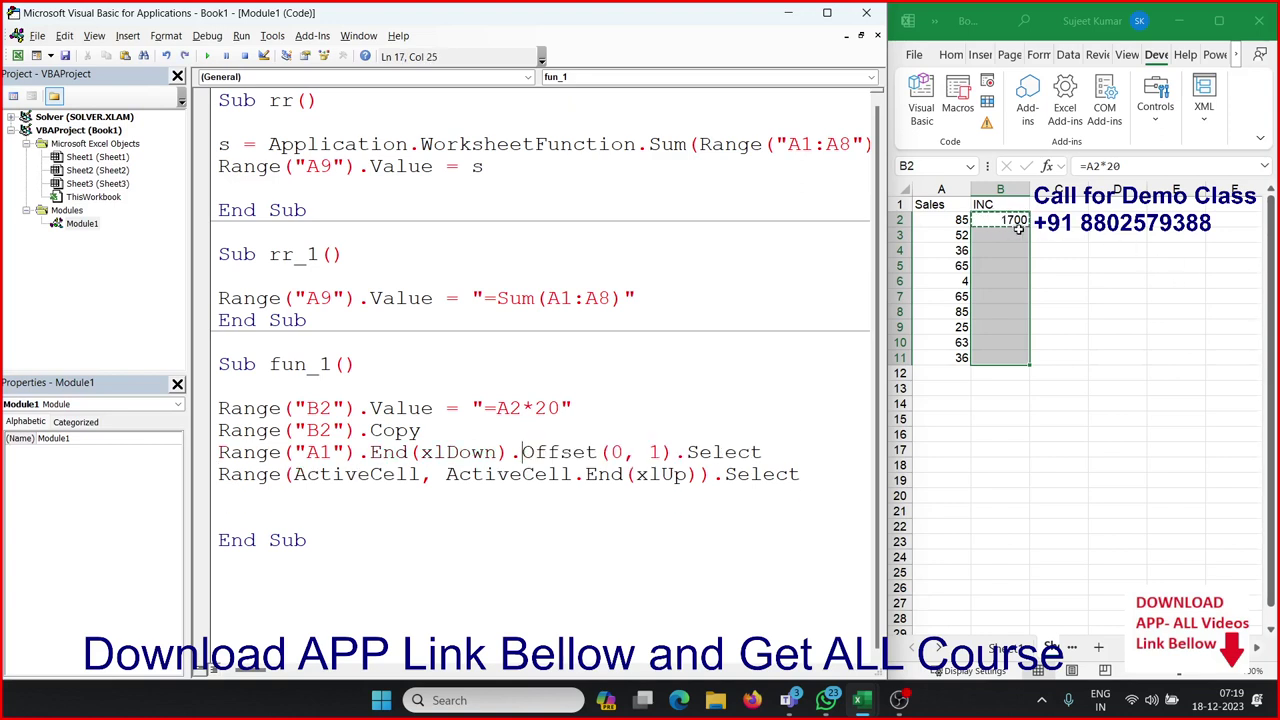
Try pasting the copied B2 result into B2:B11, then undo the paste
{"action": "left_click", "coordinate": [1011, 221]}
{"action": "left_click_drag", "start_coordinate": [1011, 221], "coordinate": [996, 357]}
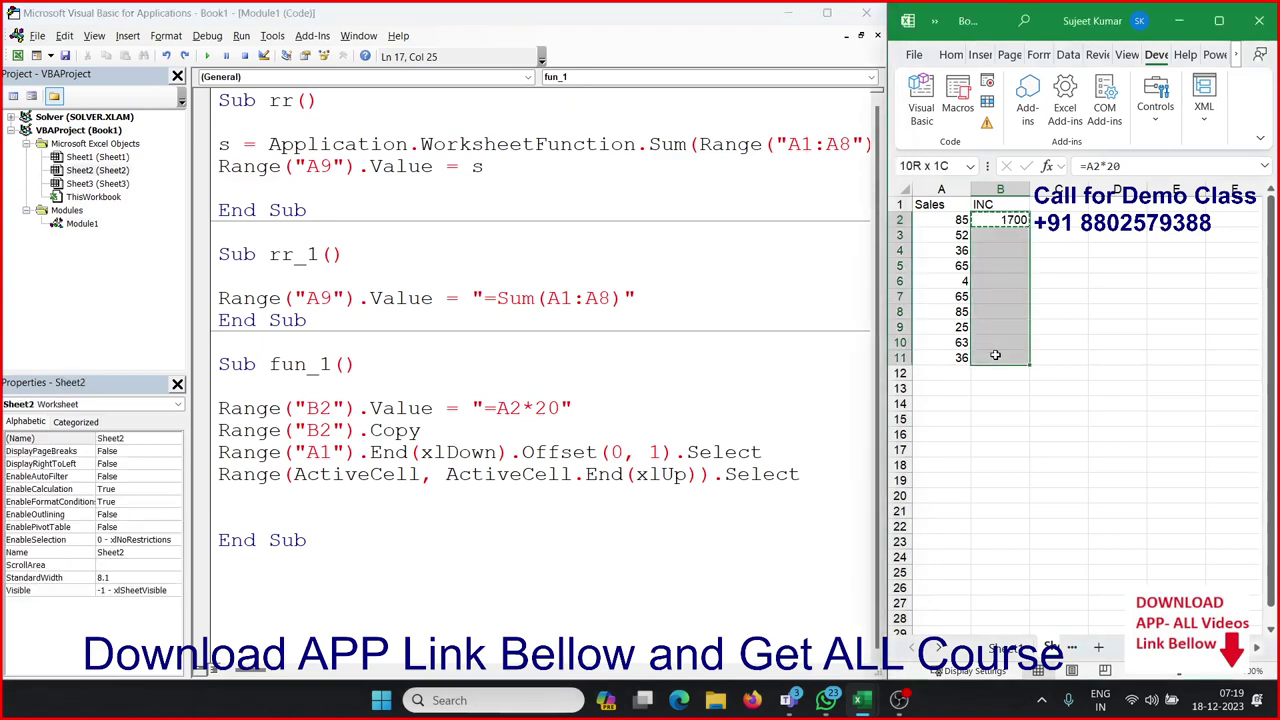
{"action": "key", "text": "ctrl+v"}
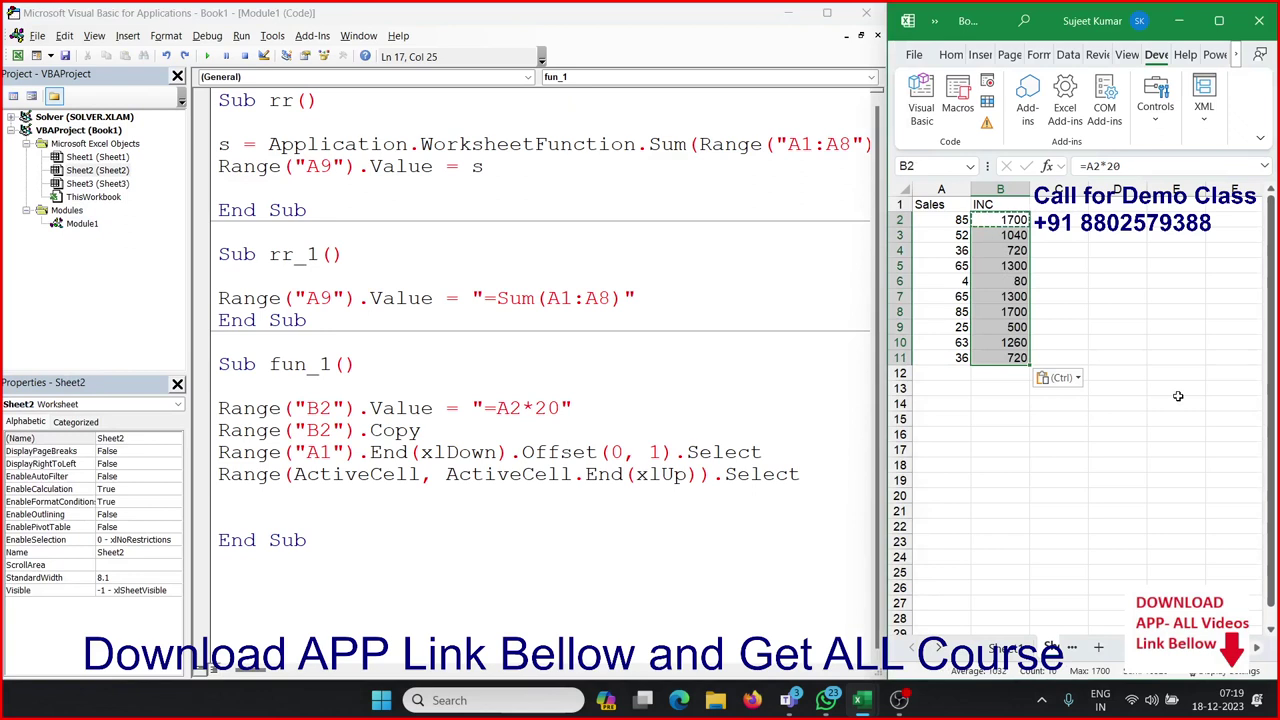
{"action": "key", "text": "ctrl+z"}
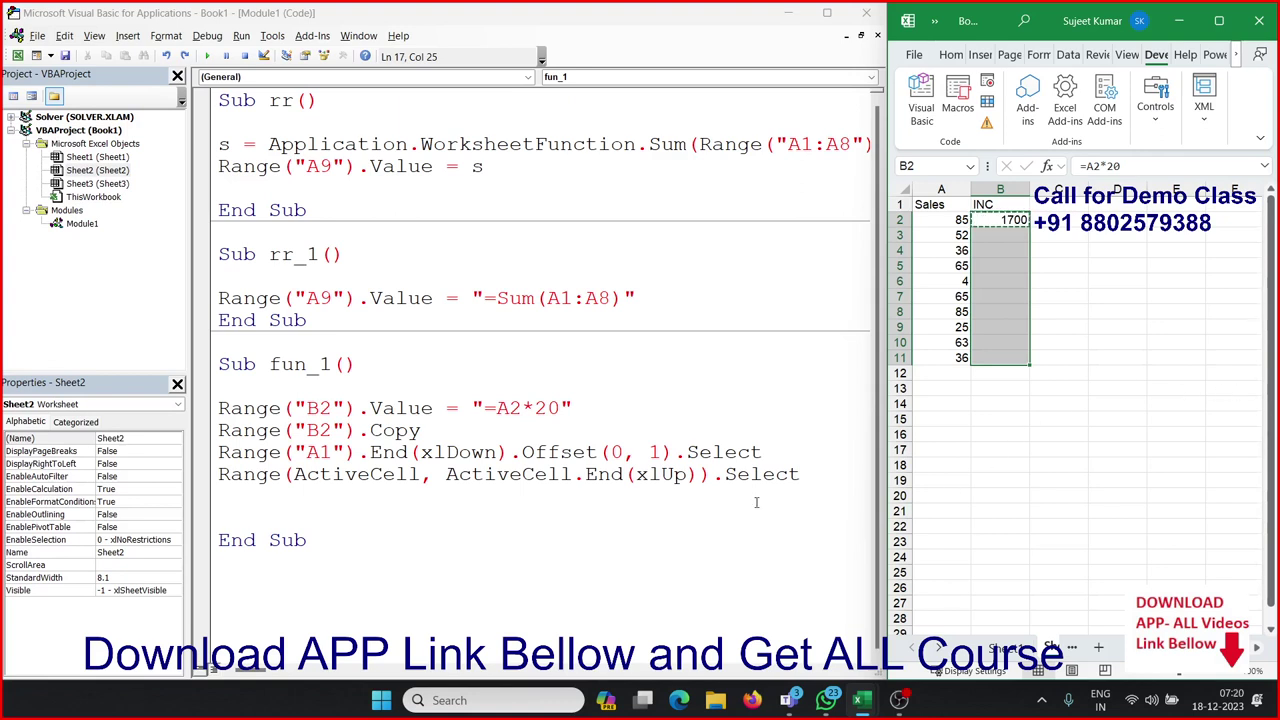
Append .Offset(1, 0) after ActiveCell.End(xlUp) in the Range line, fixing the missing parenthesis
{"action": "left_click", "coordinate": [701, 475]}
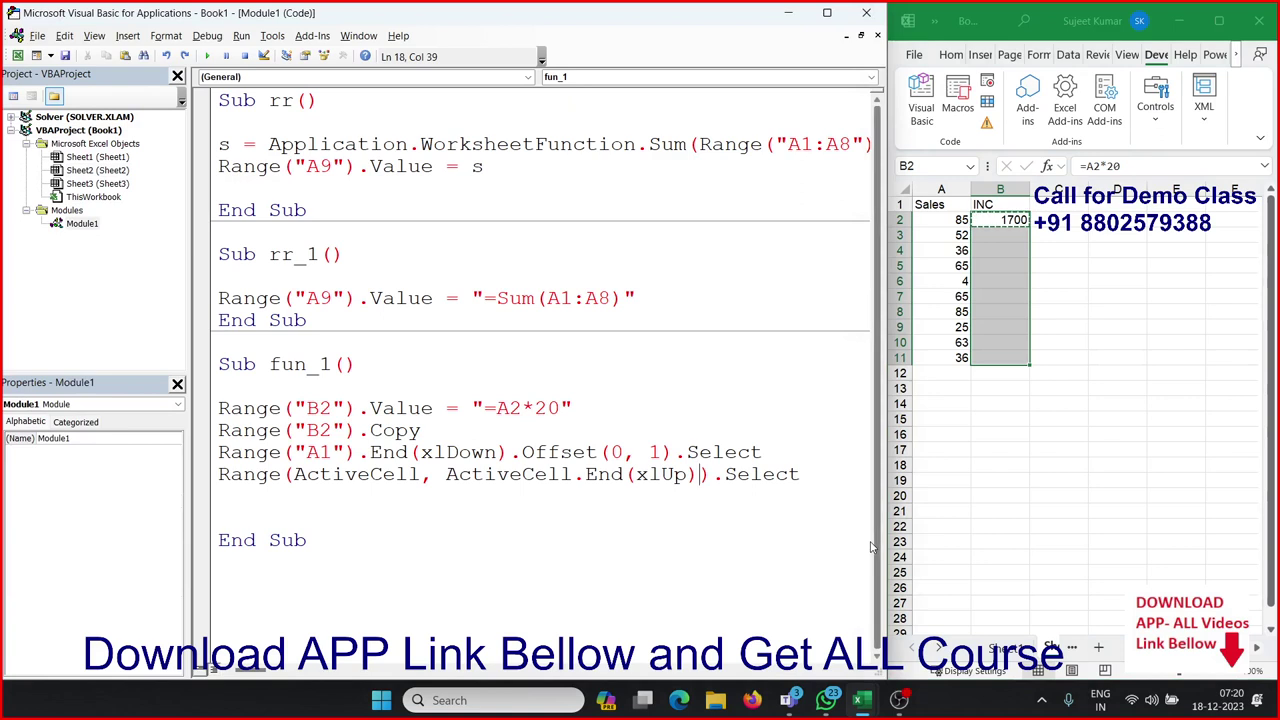
{"action": "type", "text": ".of"}
{"action": "key", "text": "Tab"}
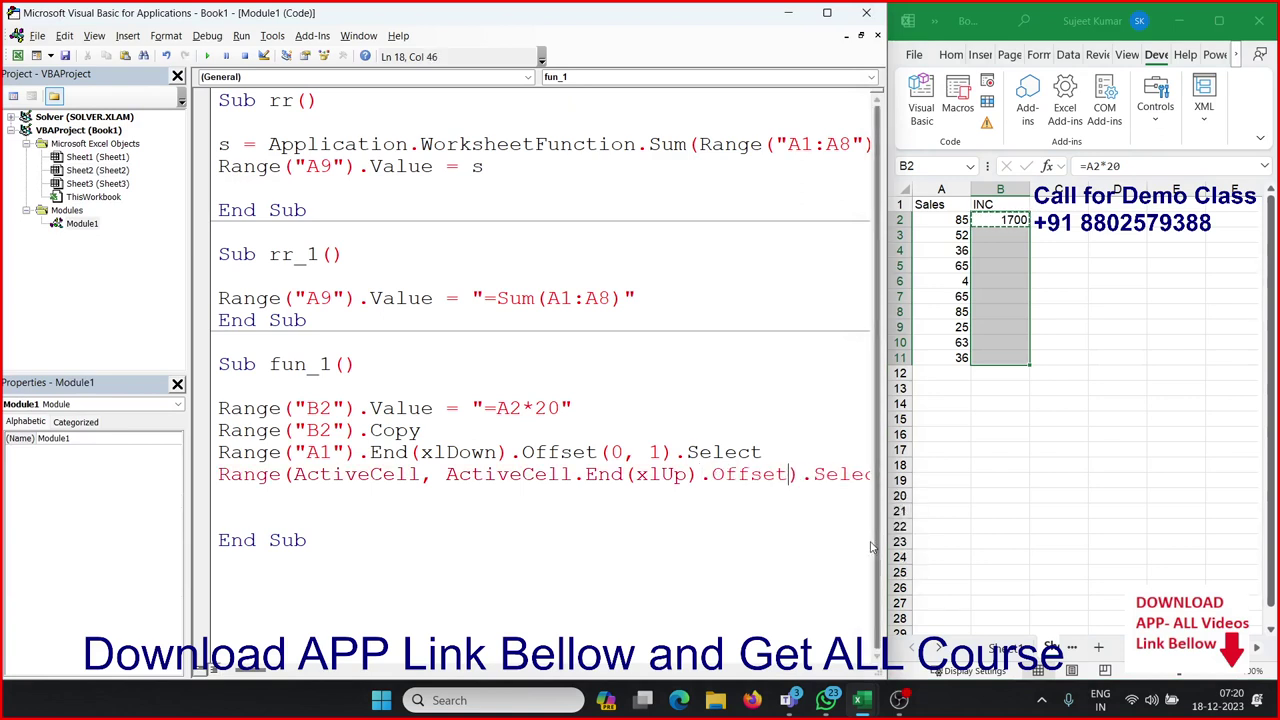
{"action": "type", "text": "(1"}
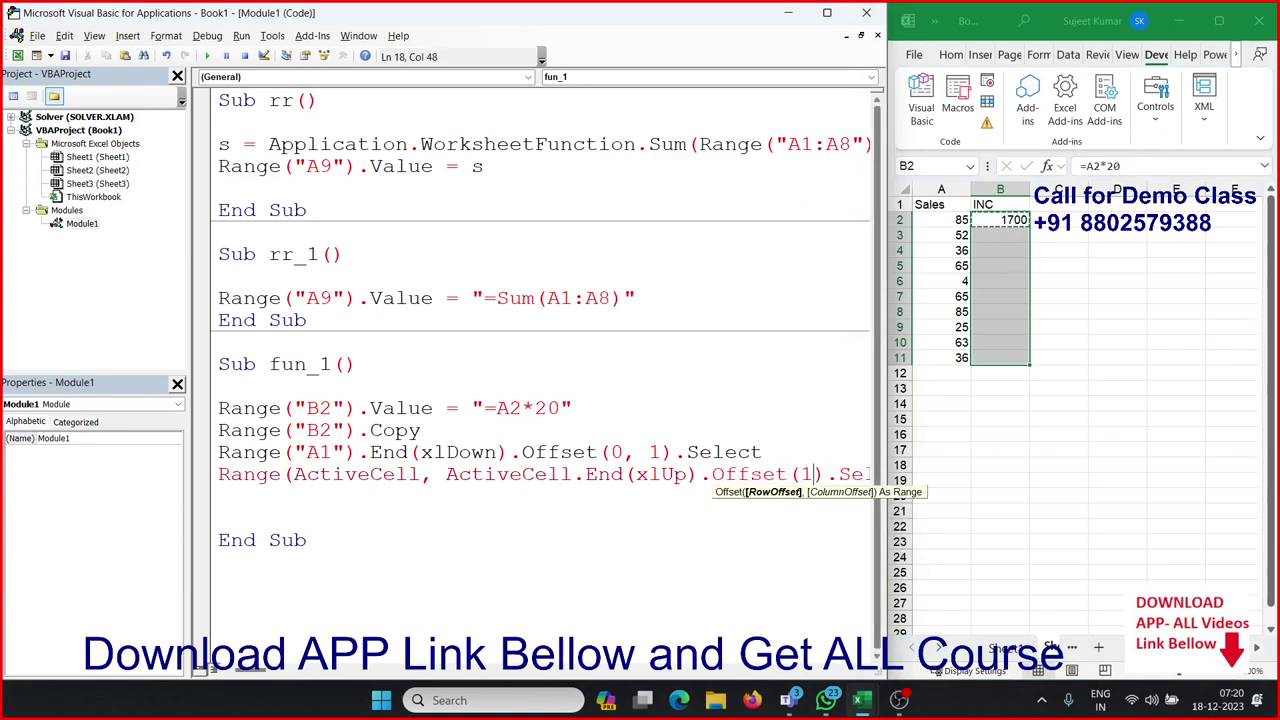
{"action": "type", "text": ",0"}
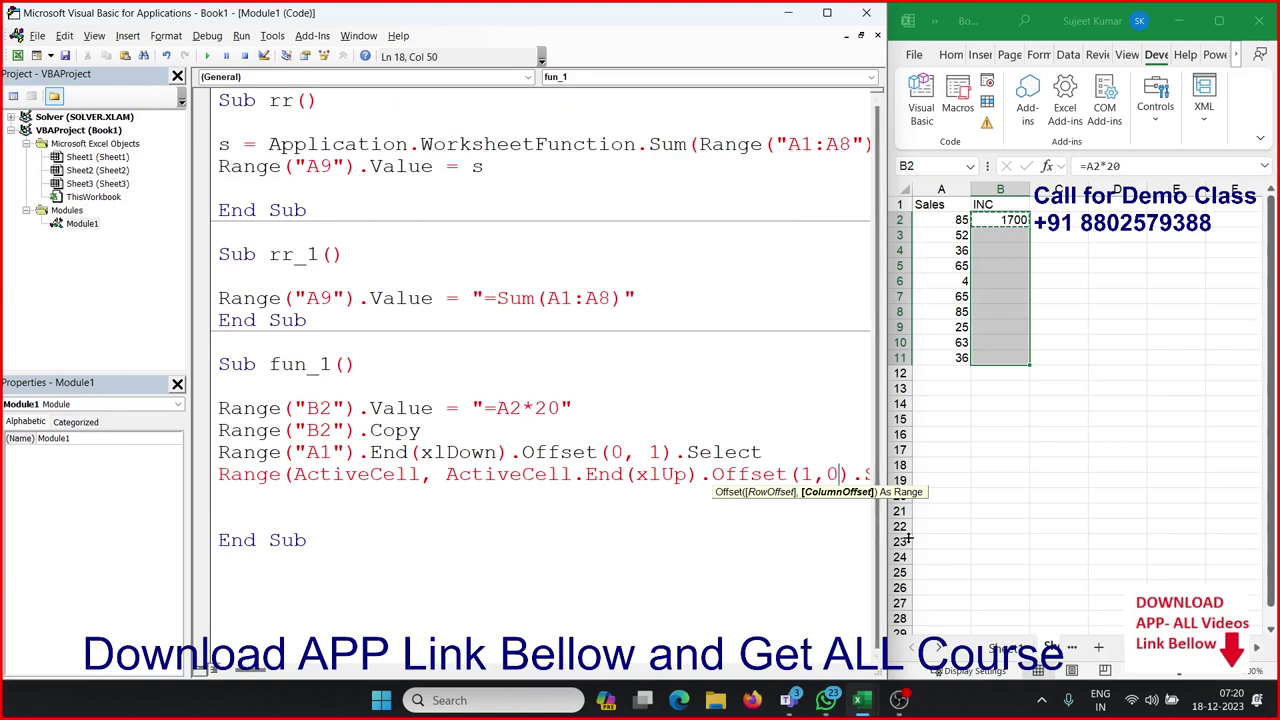
{"action": "left_click", "coordinate": [680, 545]}
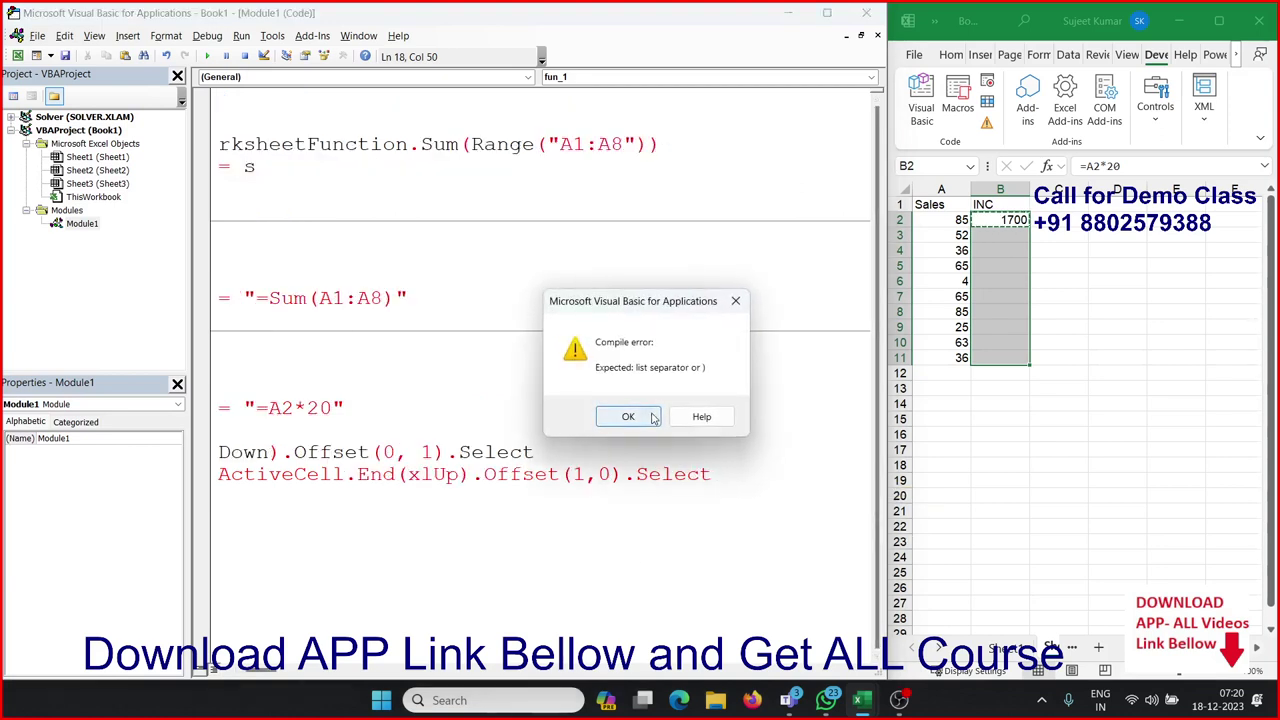
{"action": "left_click", "coordinate": [653, 418]}
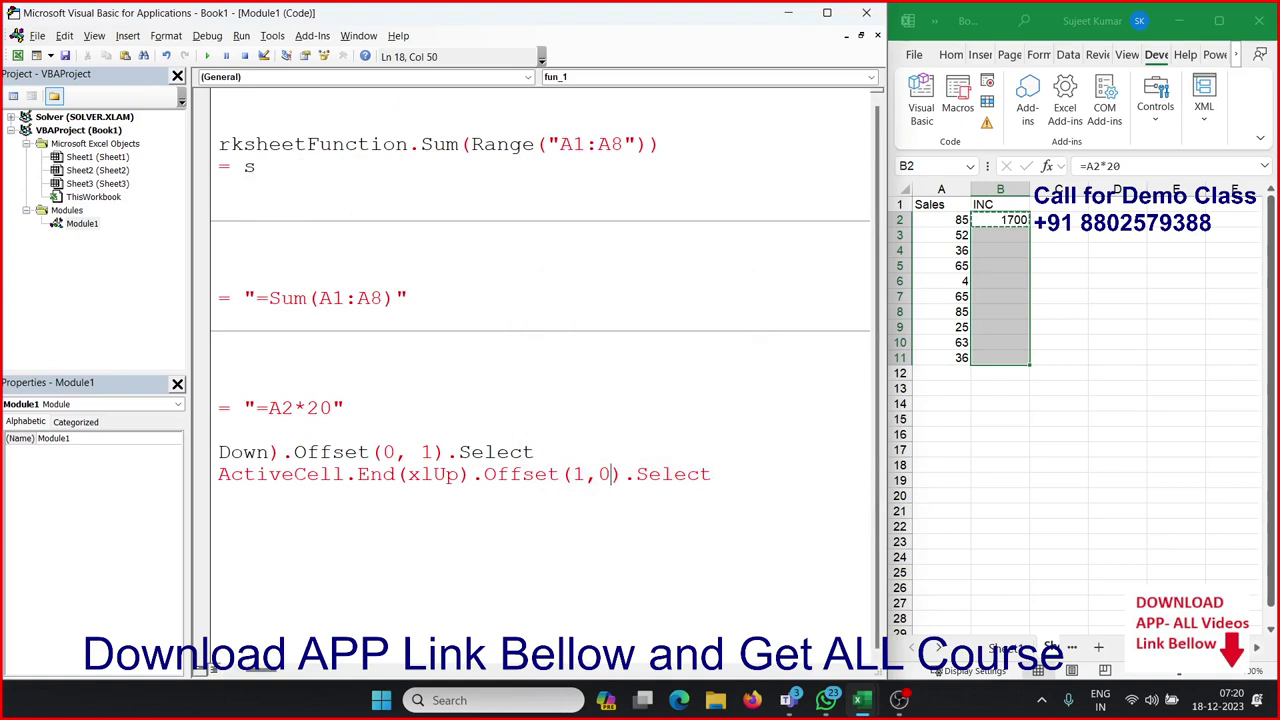
{"action": "type", "text": ")"}
{"action": "left_click", "coordinate": [605, 518]}
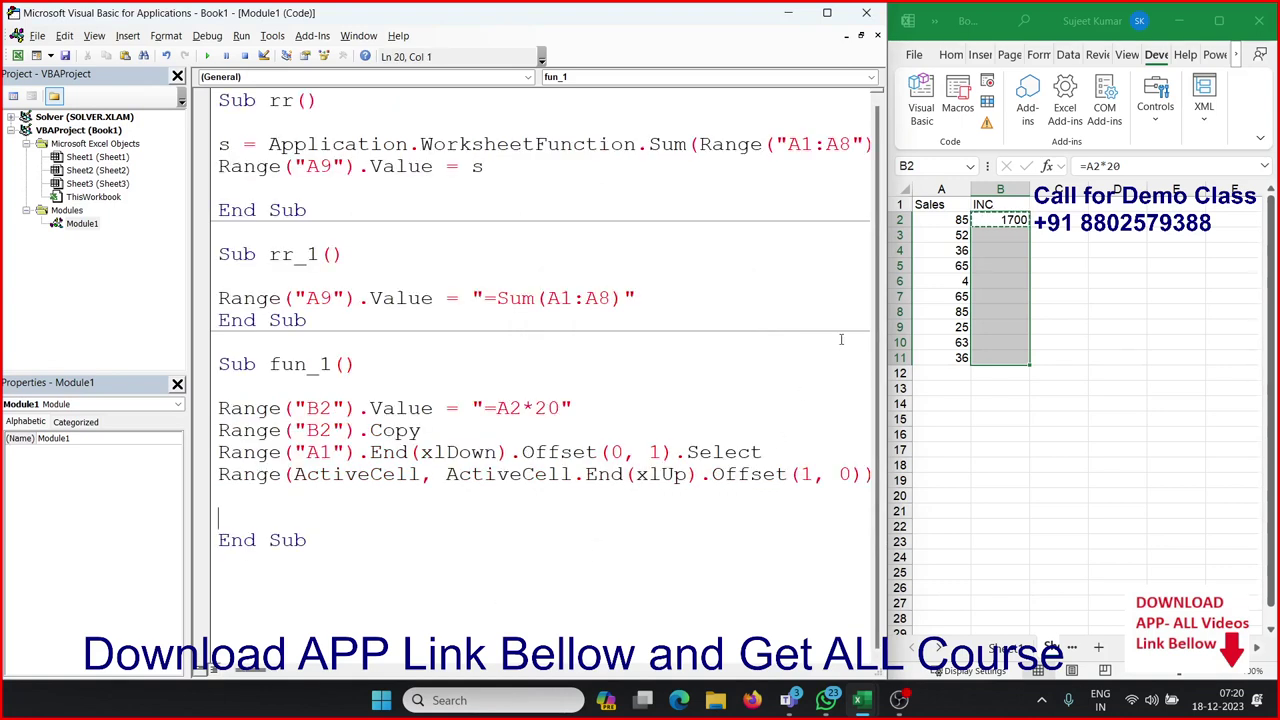
Review the Range line's ActiveCell arguments against cell B11 on the worksheet
{"action": "double_click", "coordinate": [345, 474]}
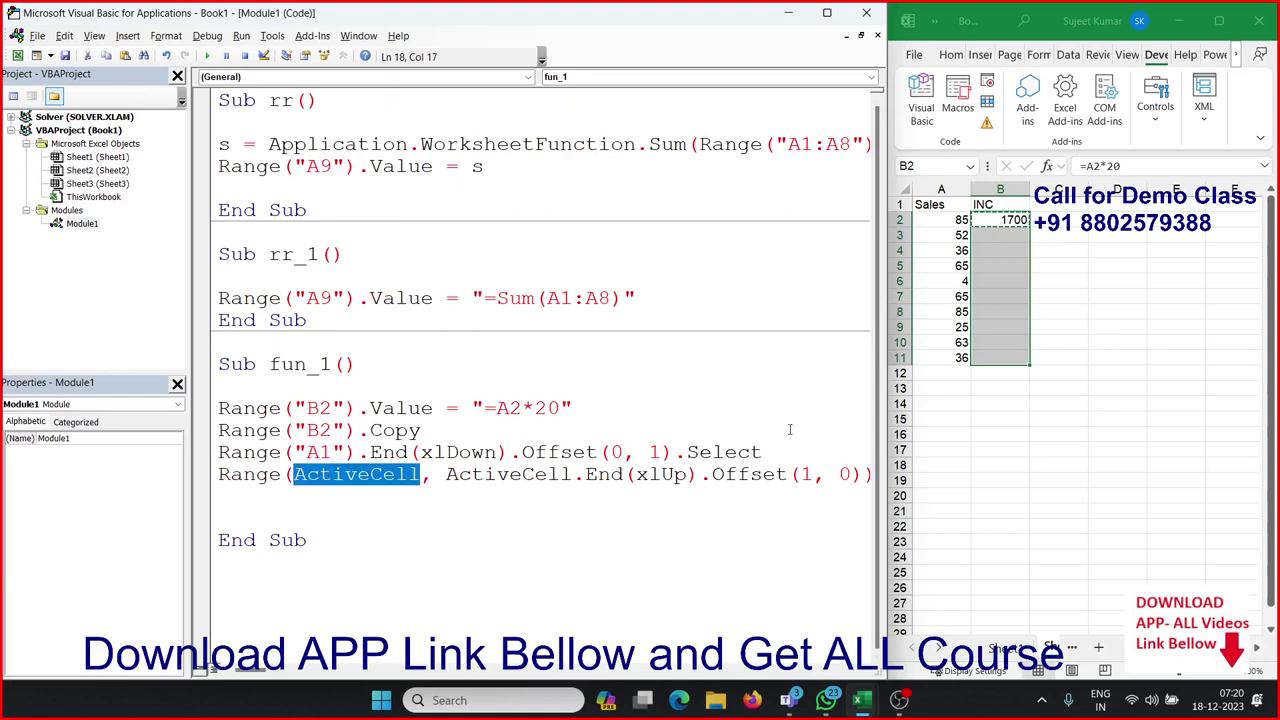
{"action": "left_click", "coordinate": [998, 360]}
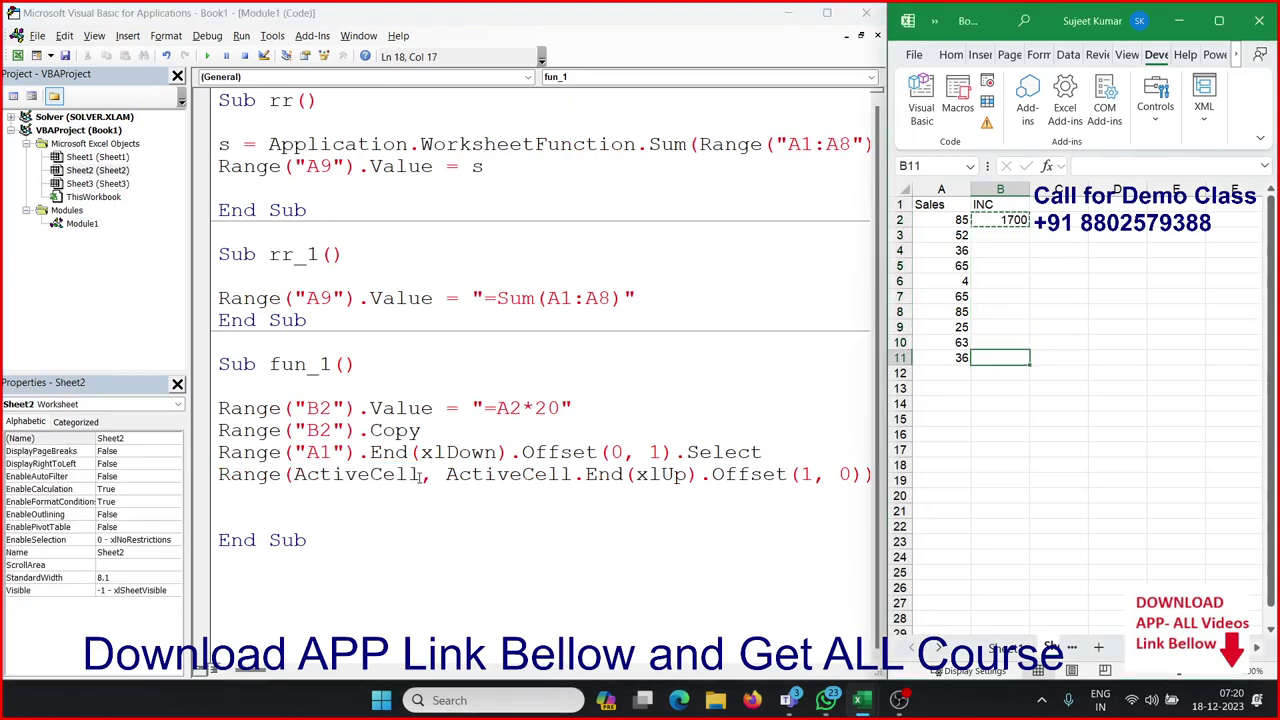
{"action": "left_click_drag", "start_coordinate": [420, 474], "coordinate": [293, 476]}
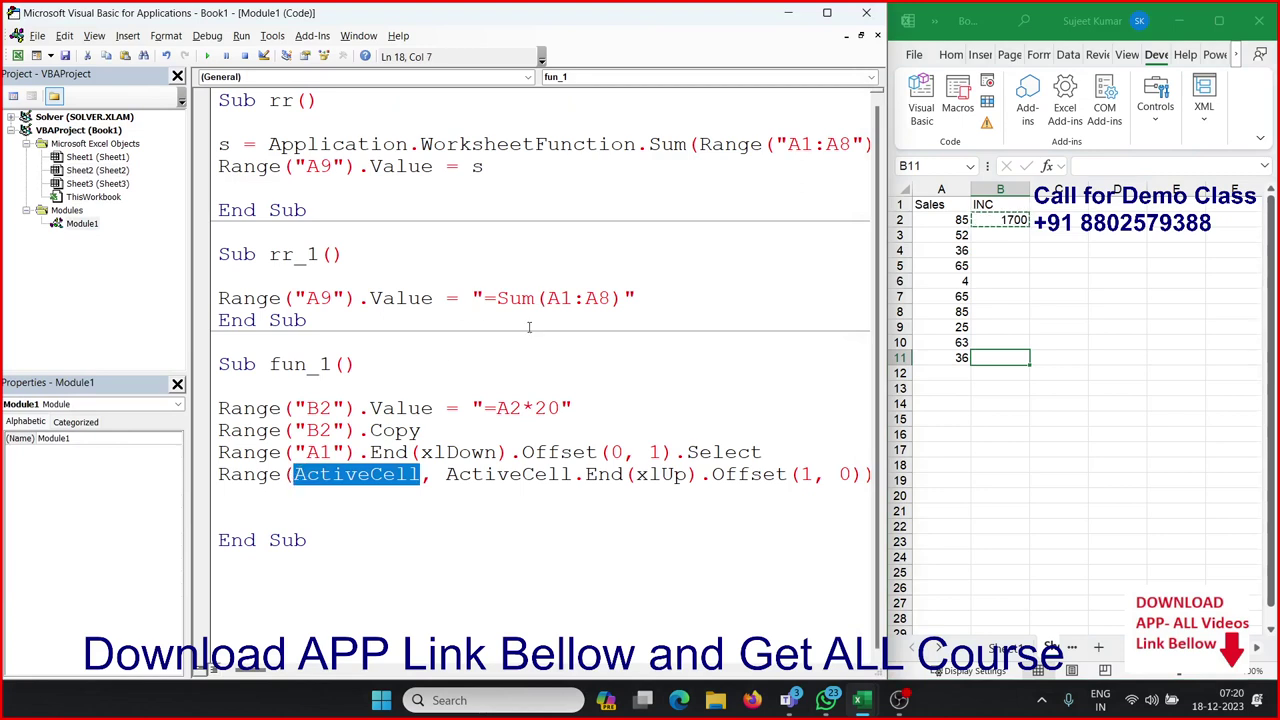
{"action": "left_click", "coordinate": [331, 520]}
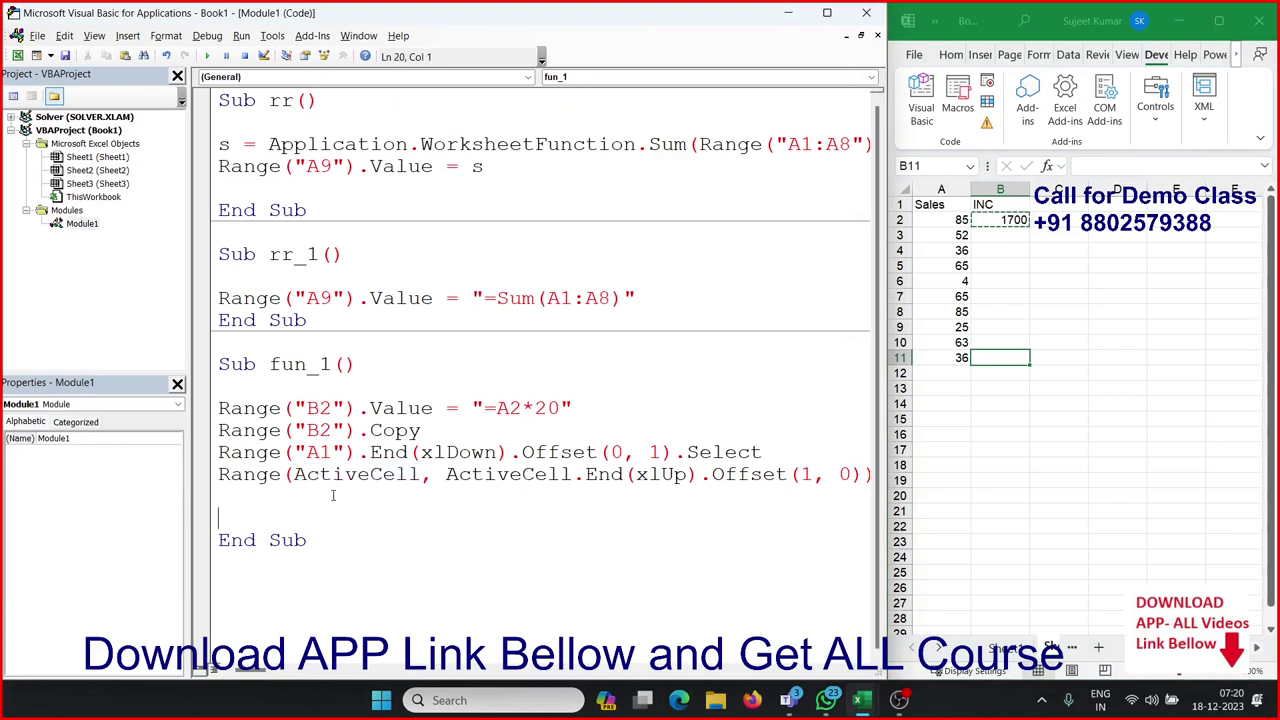
{"action": "double_click", "coordinate": [333, 476]}
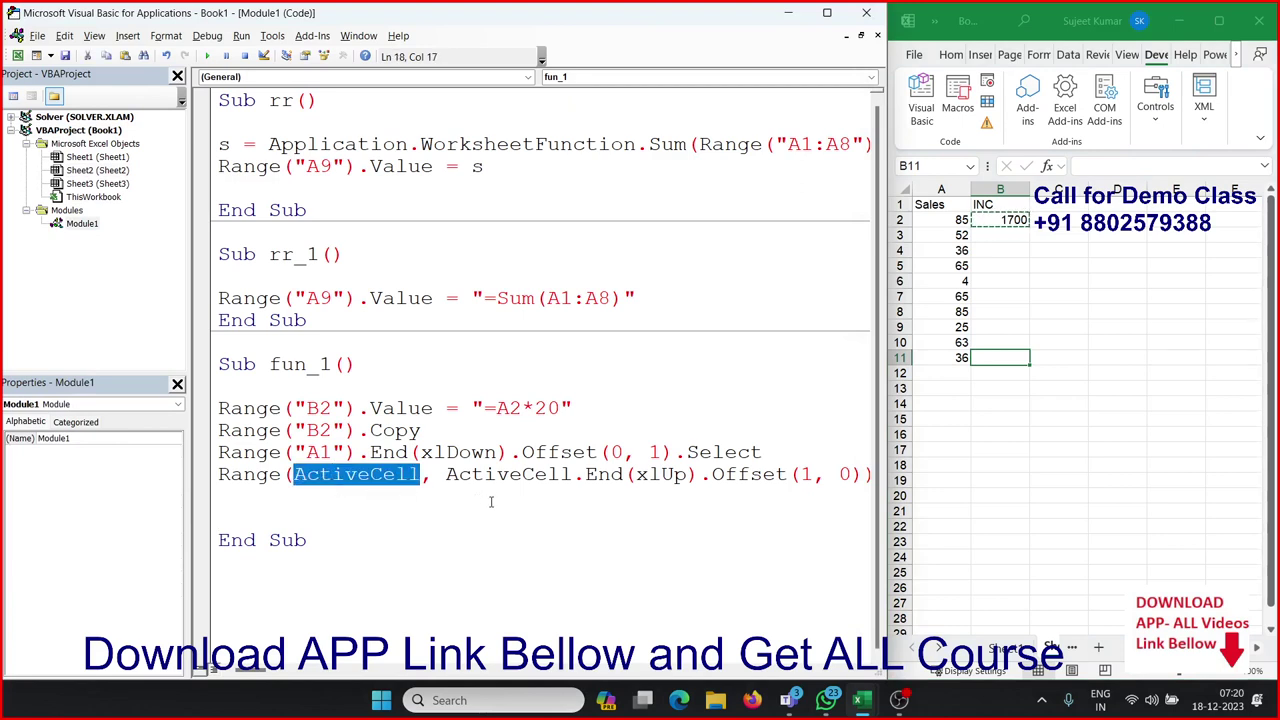
{"action": "left_click", "coordinate": [446, 474]}
{"action": "mouse_move", "coordinate": [446, 474]}
{"action": "left_mouse_down"}
{"action": "mouse_move", "coordinate": [622, 476]}
{"action": "mouse_move", "coordinate": [218, 452]}
{"action": "left_mouse_up"}
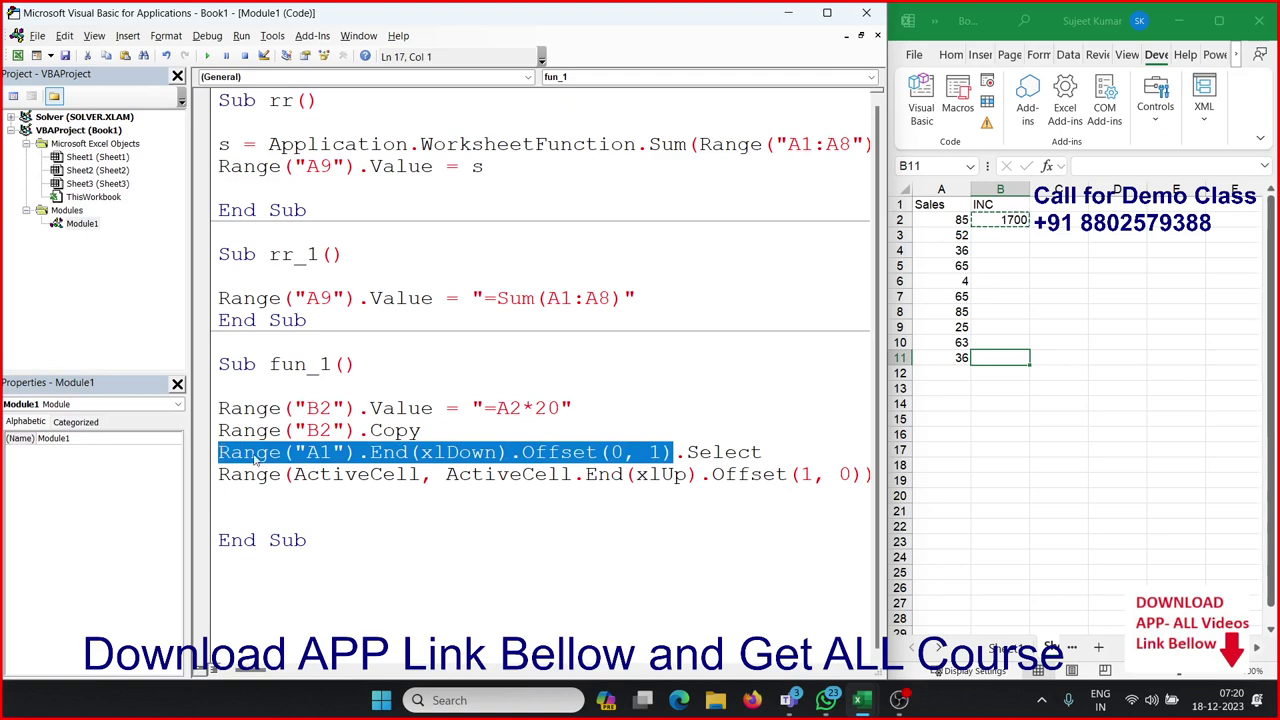
{"action": "left_click_drag", "start_coordinate": [446, 474], "coordinate": [860, 475]}
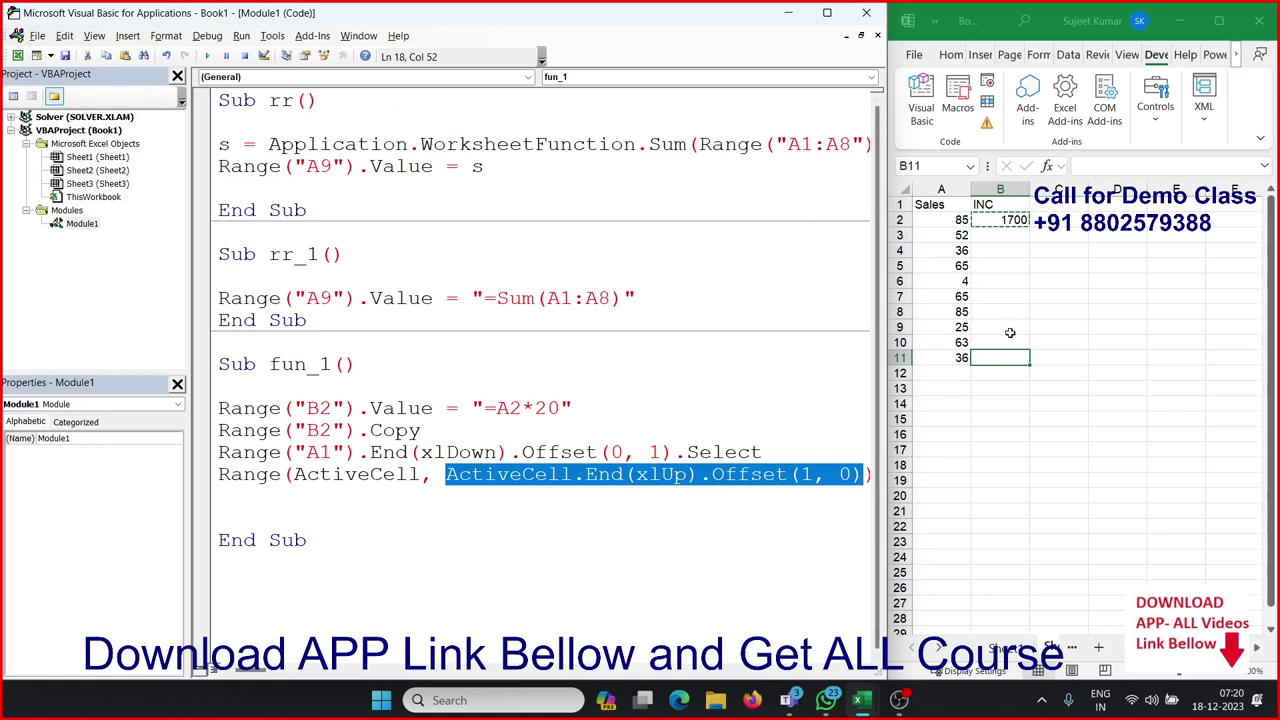
{"action": "left_click_drag", "start_coordinate": [240, 670], "coordinate": [256, 674]}
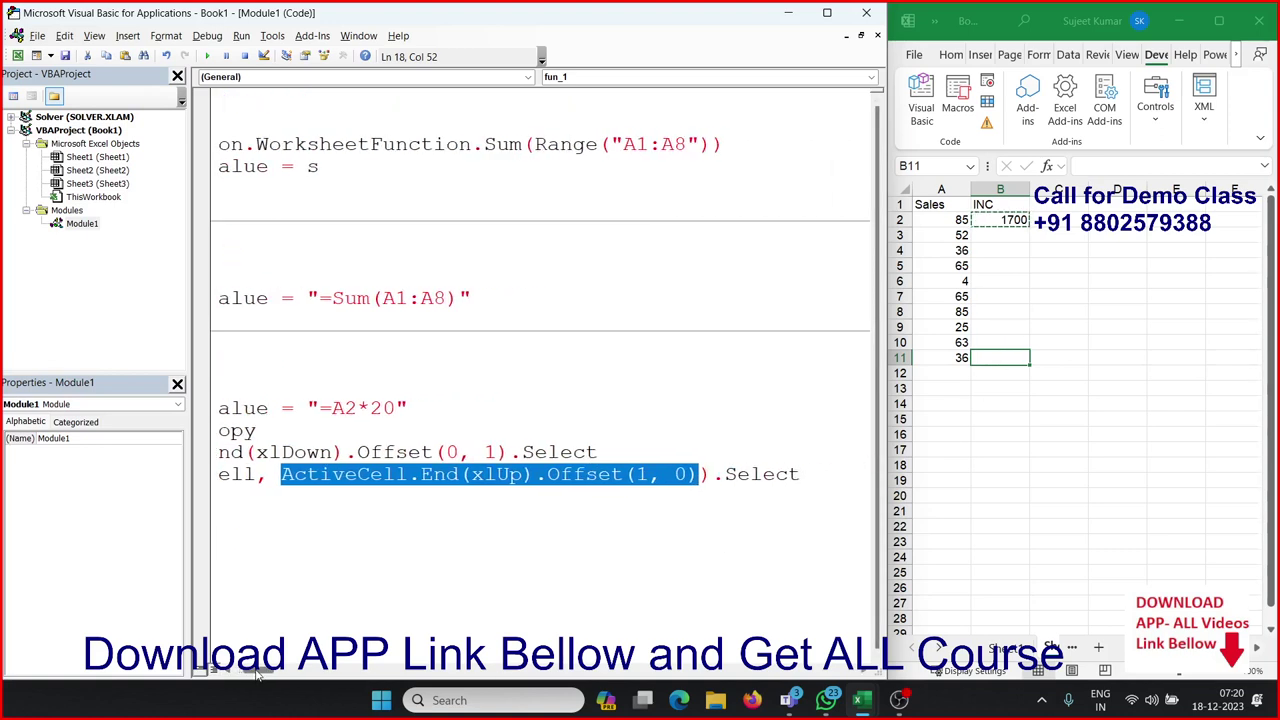
{"action": "left_click", "coordinate": [251, 474]}
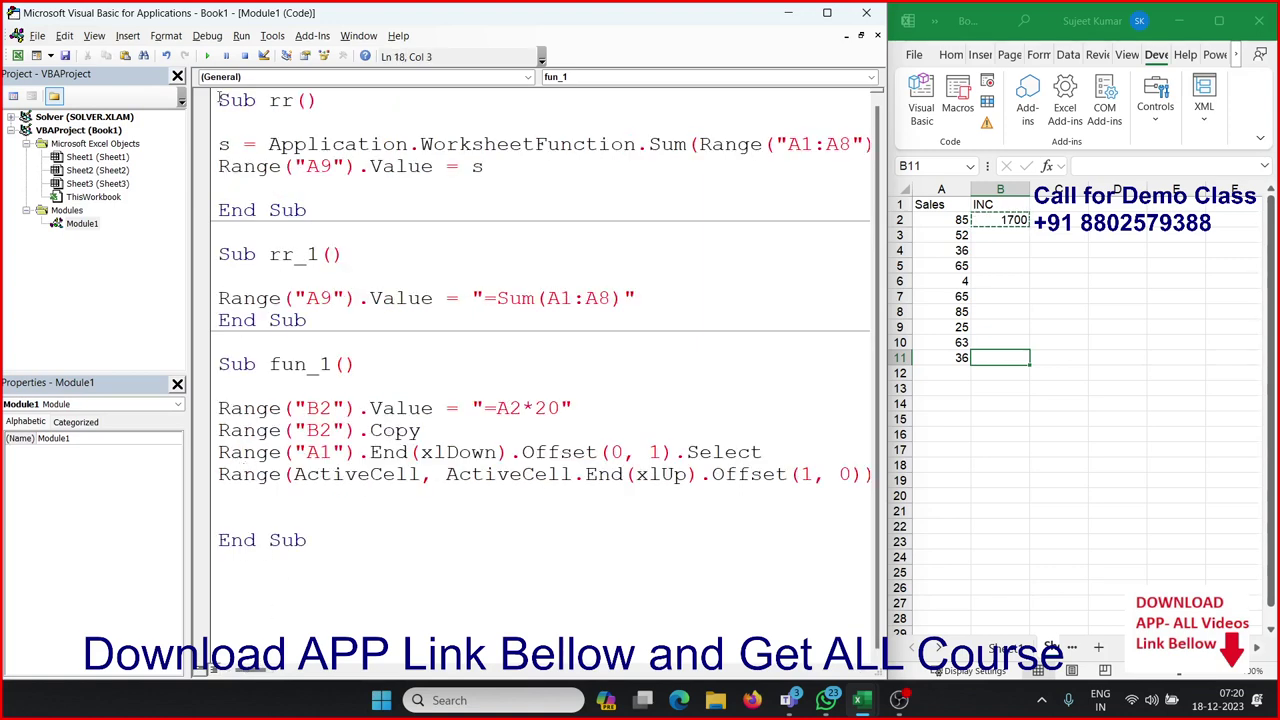
Add ActiveSheet.Paste to fun_1 and run it, filling B3:B11 with values like 1040 and 720
{"action": "left_click", "coordinate": [208, 57]}
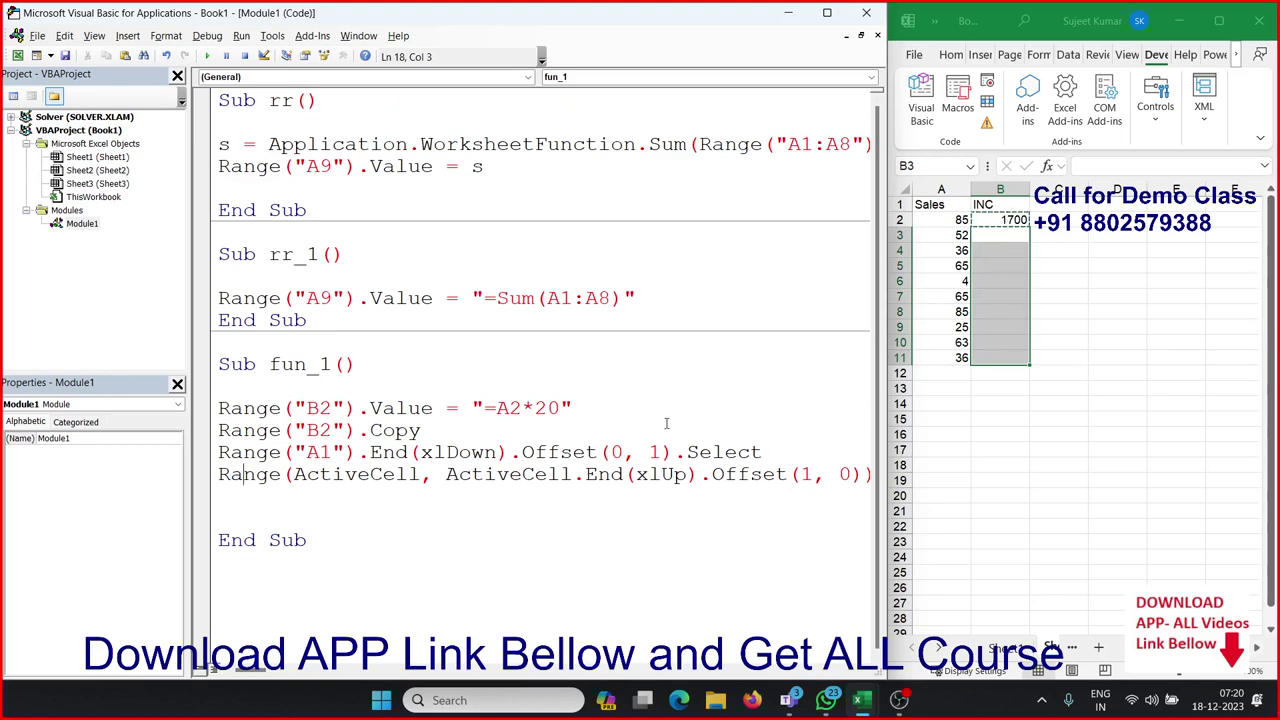
{"action": "left_click", "coordinate": [282, 494]}
{"action": "type", "text": "acti"}
{"action": "type", "text": "vesheet"}
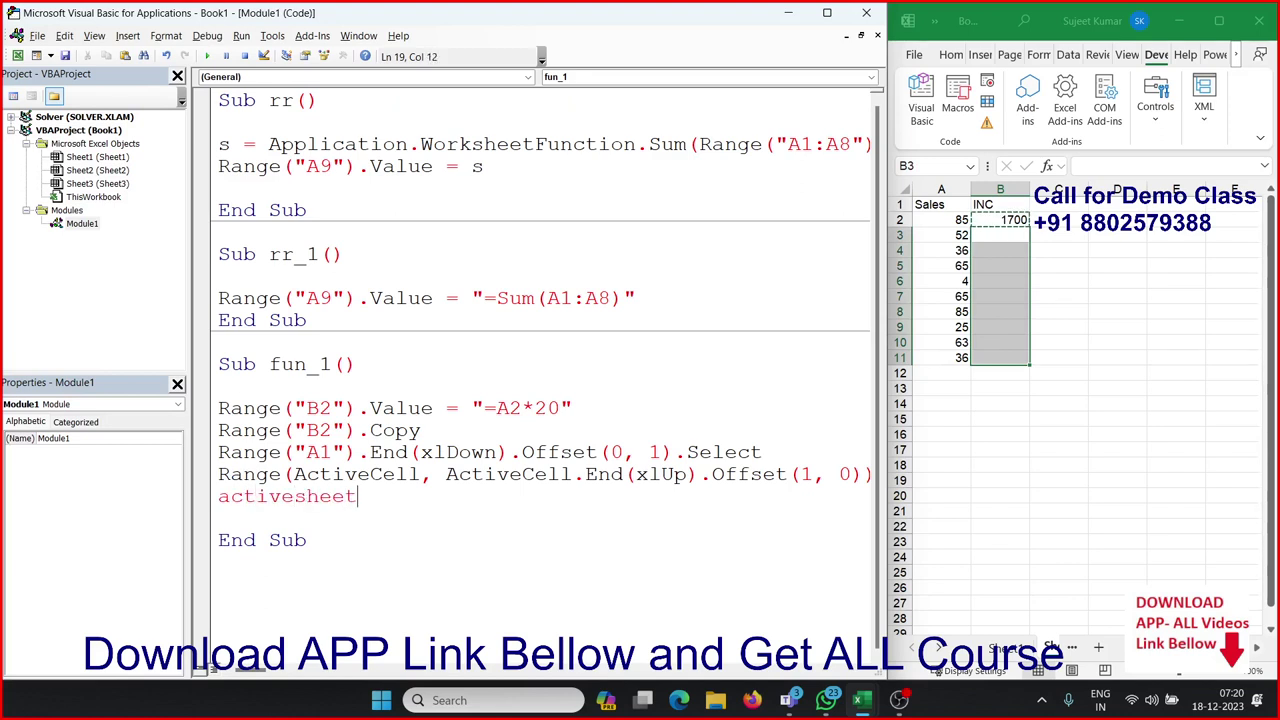
{"action": "type", "text": ".pas"}
{"action": "type", "text": "te"}
{"action": "left_click", "coordinate": [307, 452]}
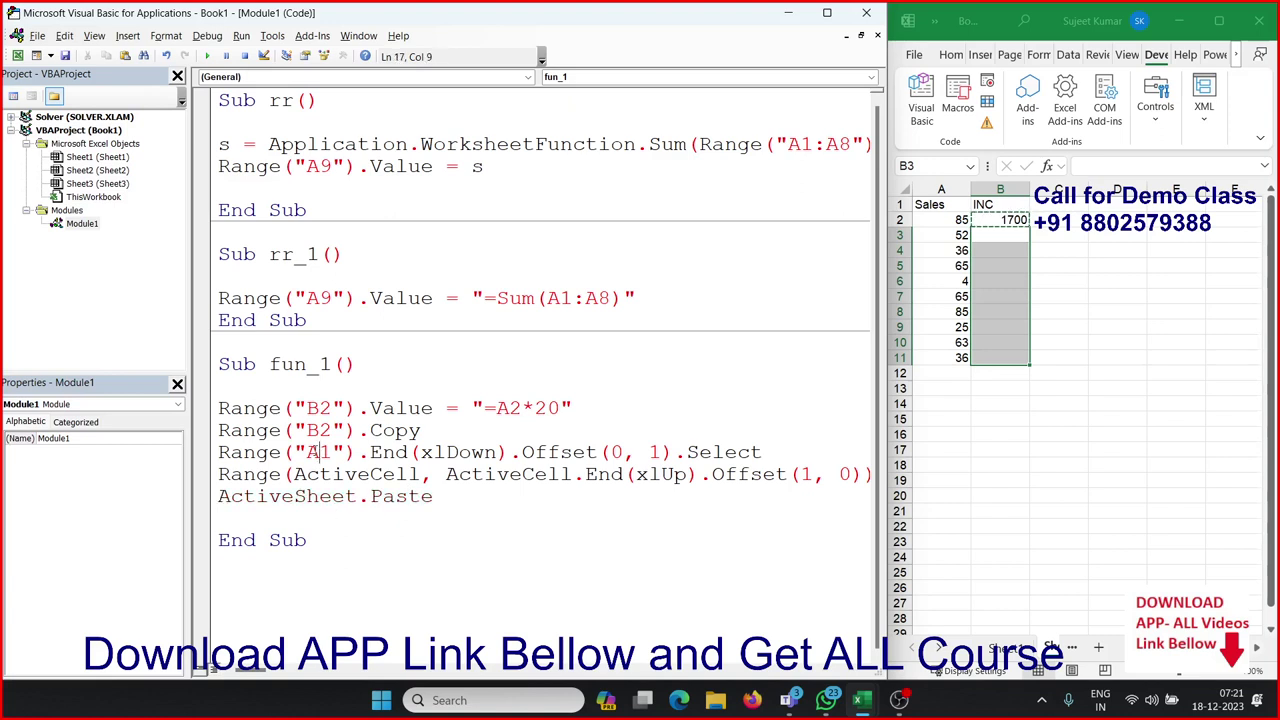
{"action": "left_click", "coordinate": [207, 56]}
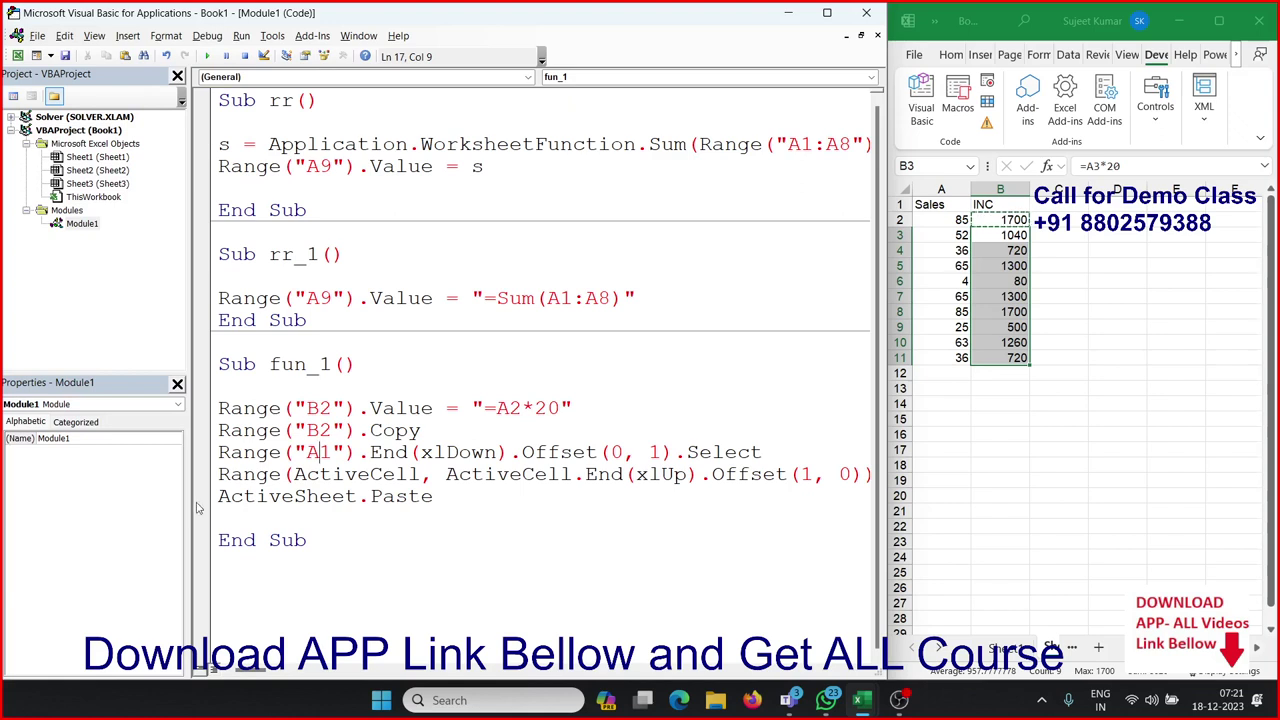
Comment out the ActiveSheet.Paste line with an apostrophe
{"action": "left_click", "coordinate": [219, 496]}
{"action": "type", "text": "'"}
{"action": "key", "text": "Down"}
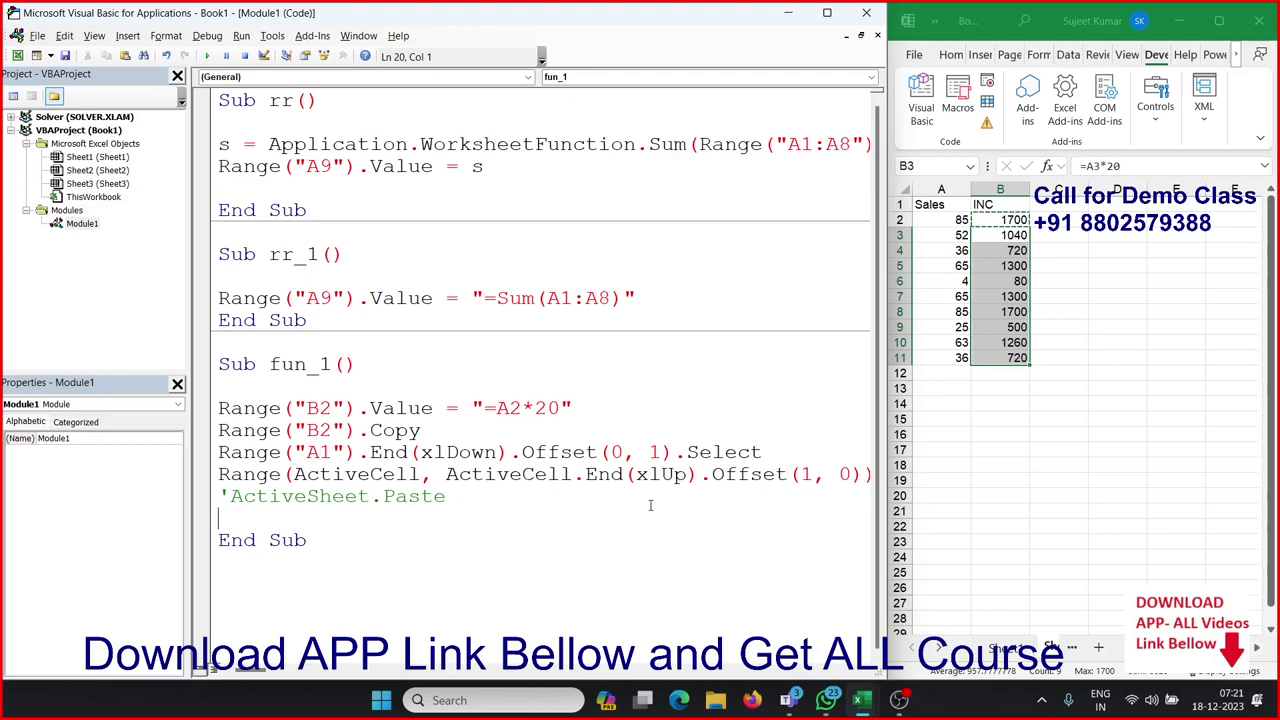
Replace .Select on the range line with .PasteSpecial xlPasteFormats, then minimize the VBA editor
{"action": "left_click", "coordinate": [825, 10]}
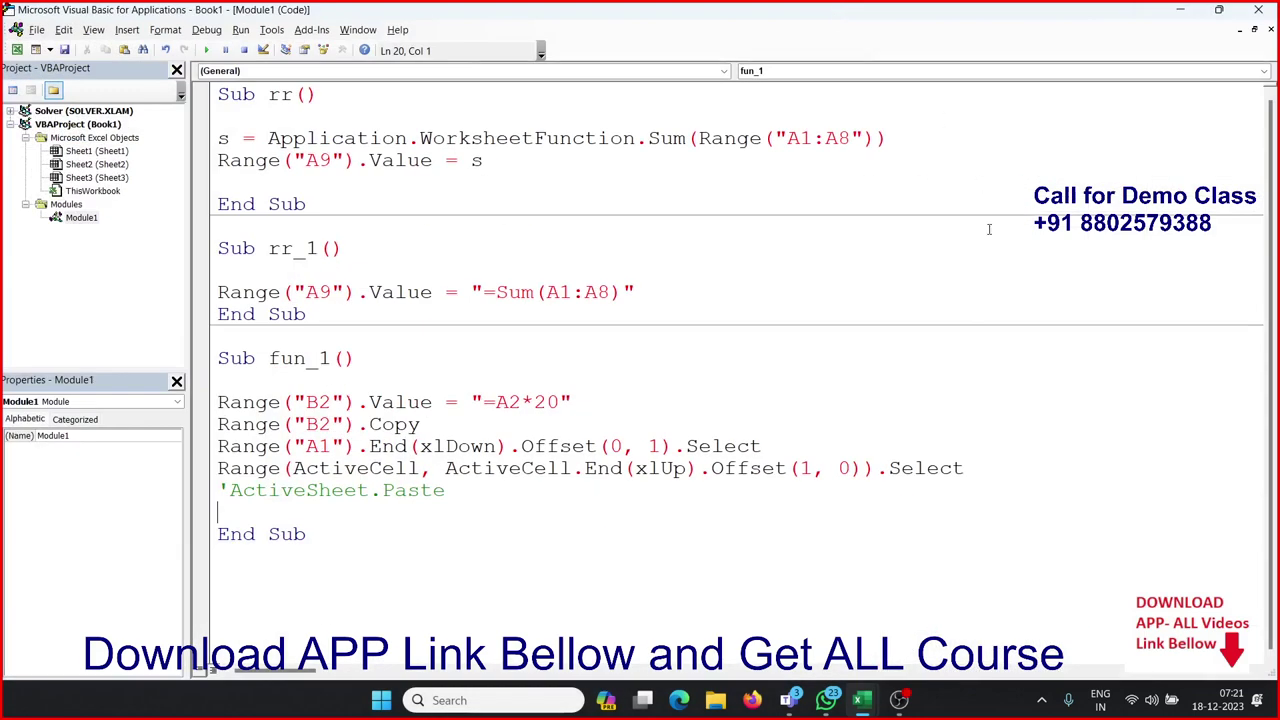
{"action": "double_click", "coordinate": [970, 468]}
{"action": "key", "text": "BackSpace"}
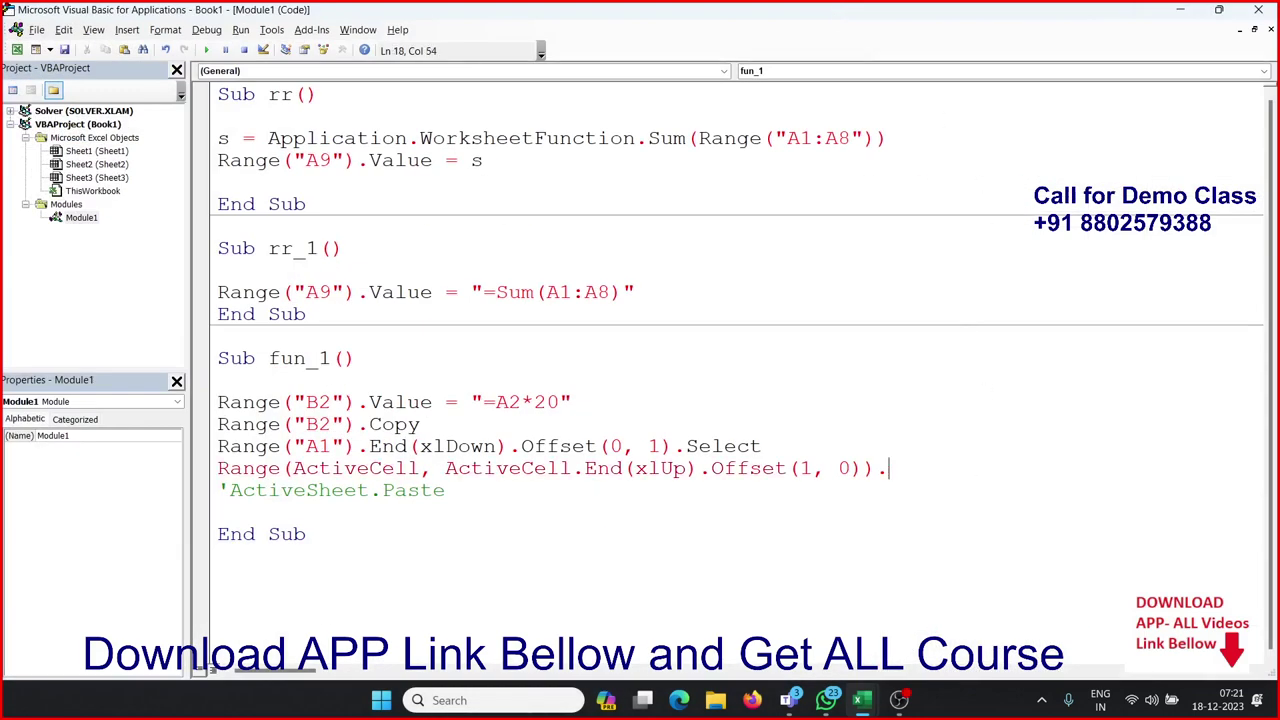
{"action": "type", "text": ".pa"}
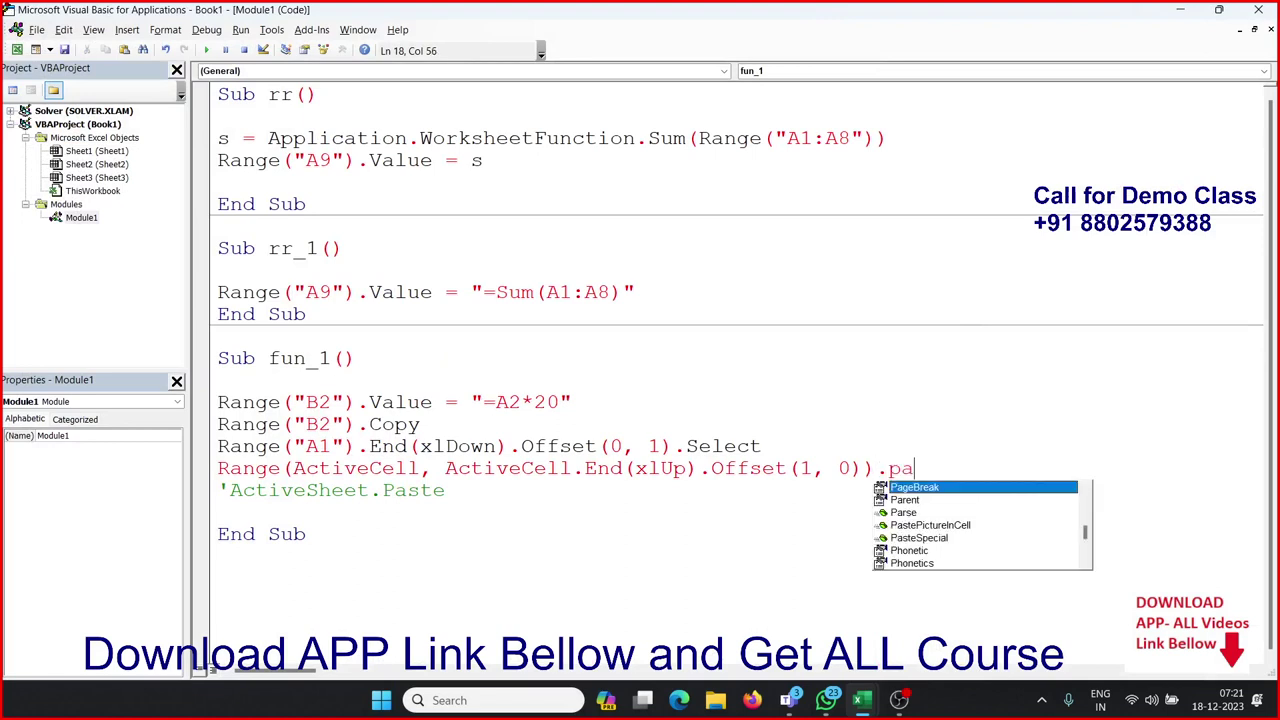
{"action": "type", "text": "s"}
{"action": "key", "text": "Down"}
{"action": "key", "text": "Tab"}
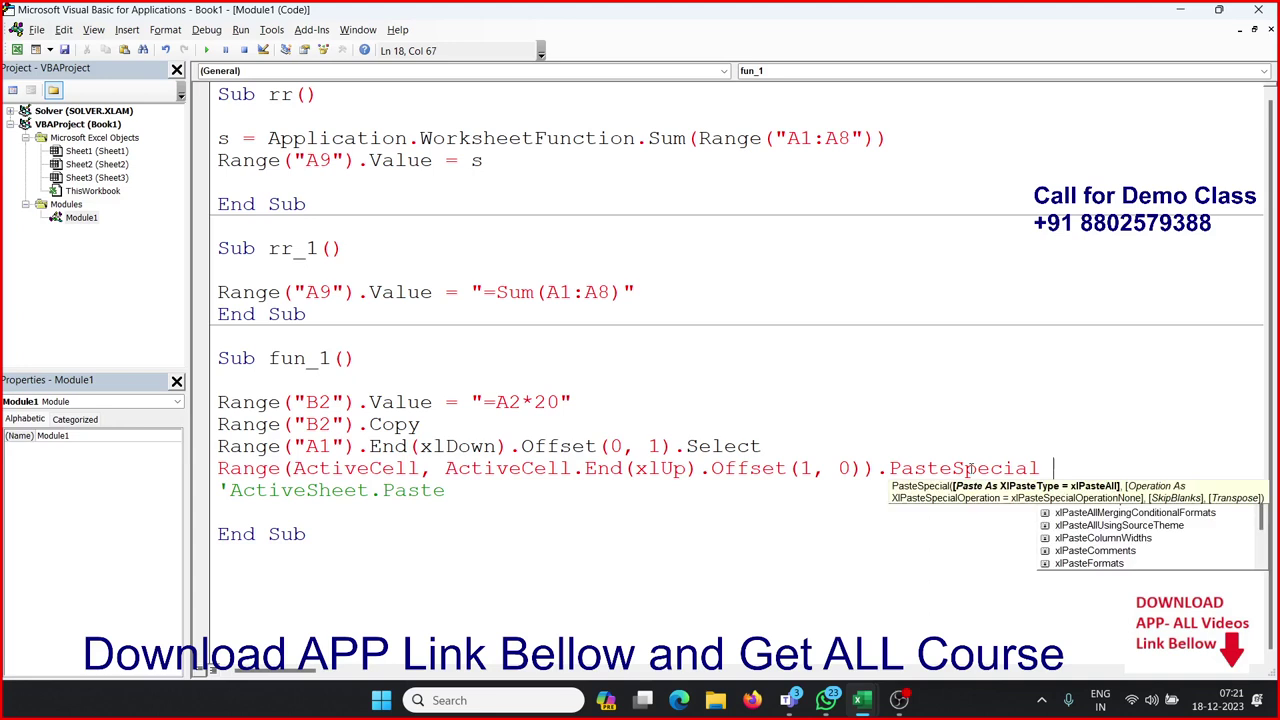
{"action": "key", "text": "Up"}
{"action": "key", "text": "Up"}
{"action": "key", "text": "Up"}
{"action": "key", "text": "Down"}
{"action": "key", "text": "Down"}
{"action": "key", "text": "Down"}
{"action": "key", "text": "Down"}
{"action": "key", "text": "Down"}
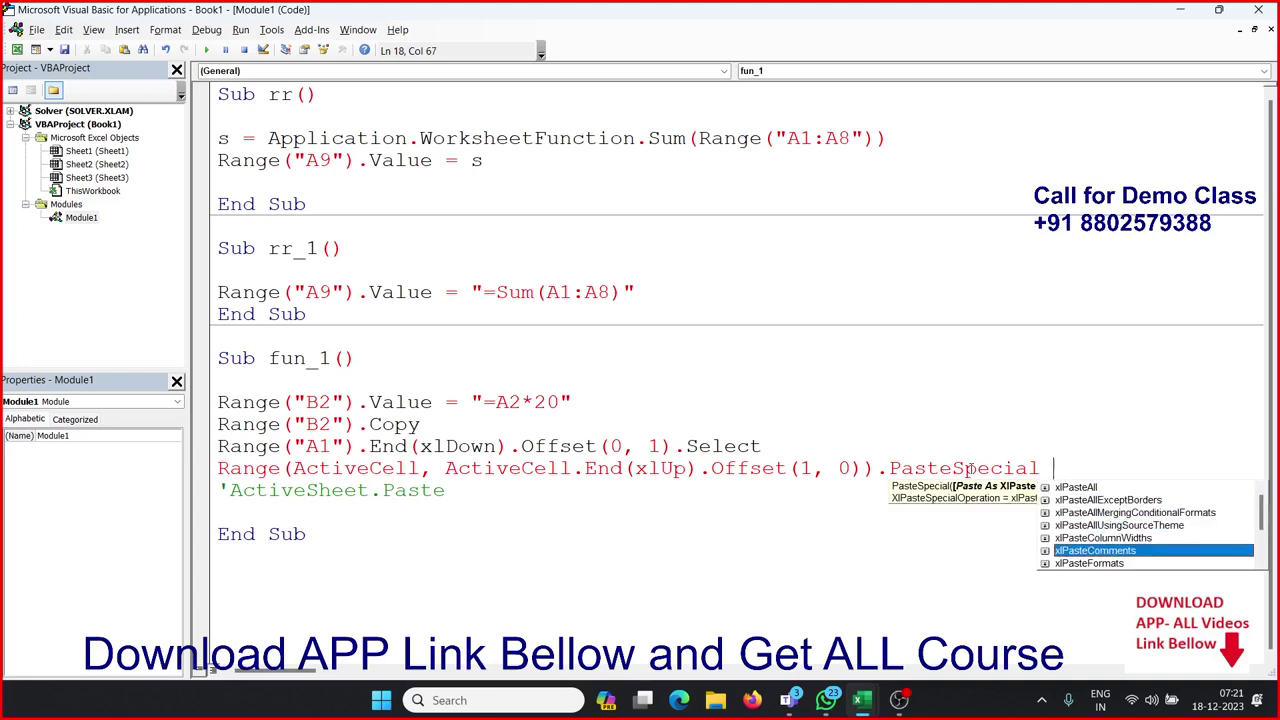
{"action": "key", "text": "Down"}
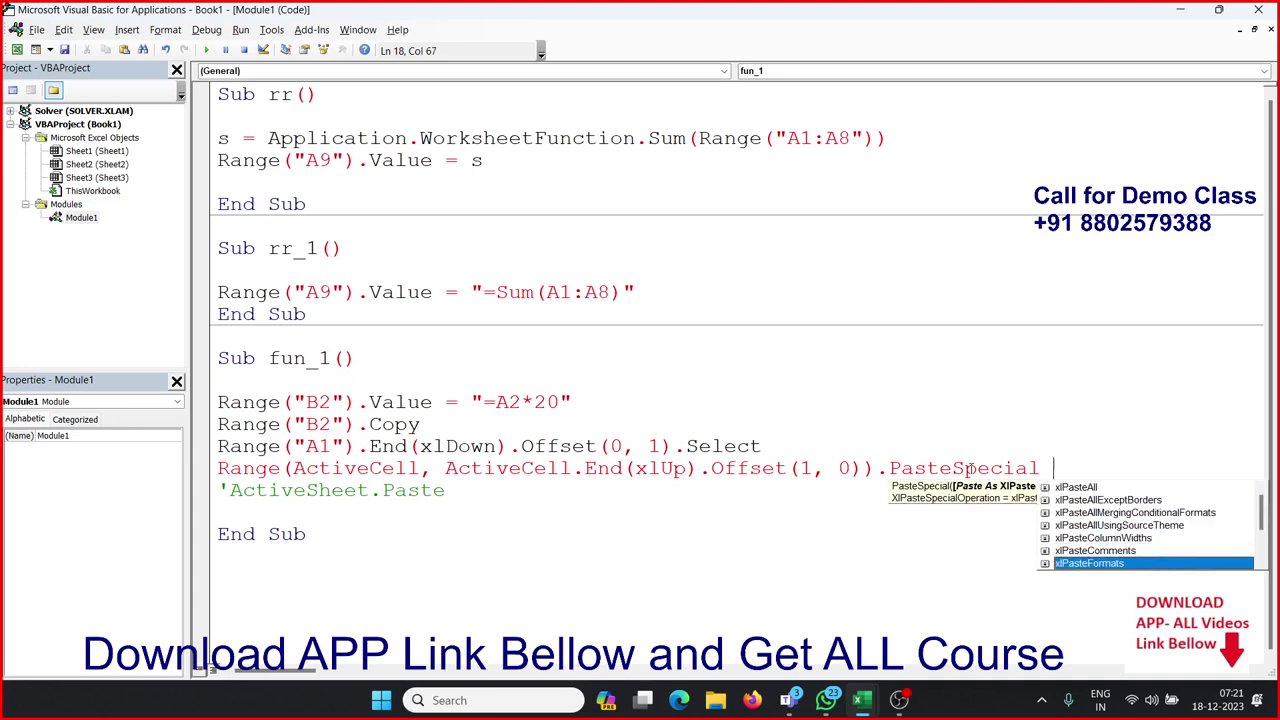
{"action": "key", "text": "Tab"}
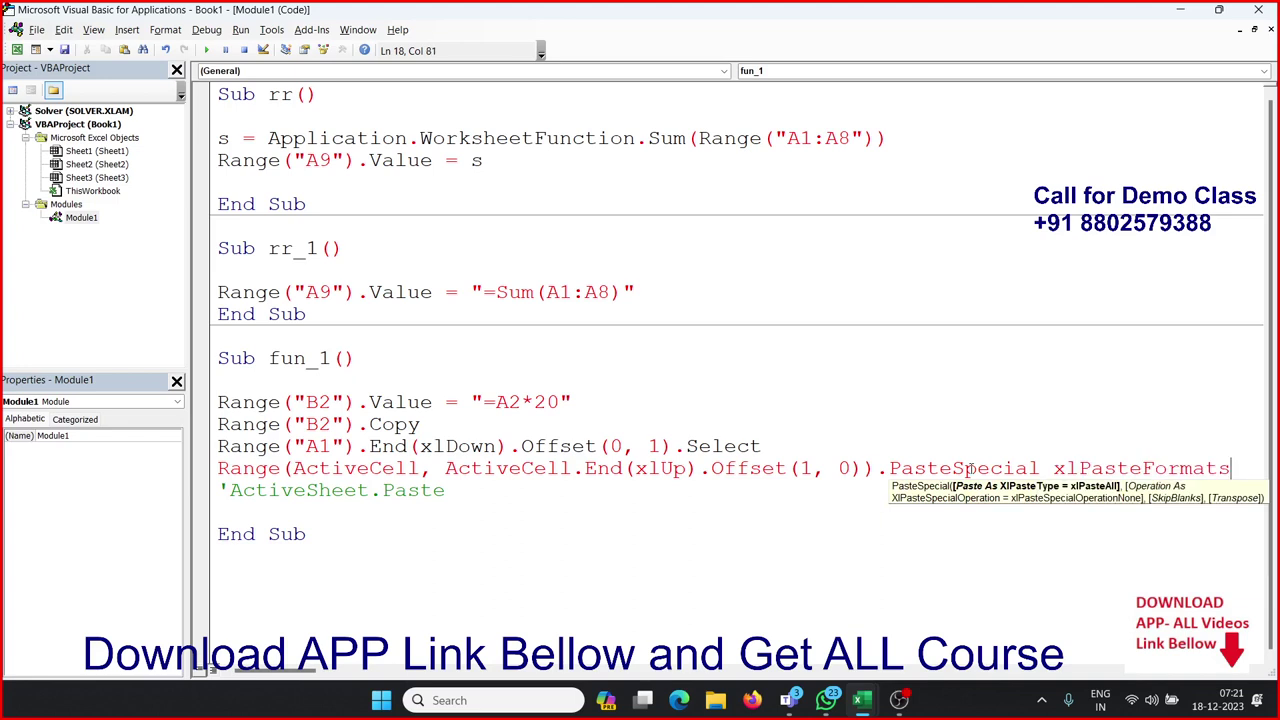
{"action": "left_click", "coordinate": [840, 557]}
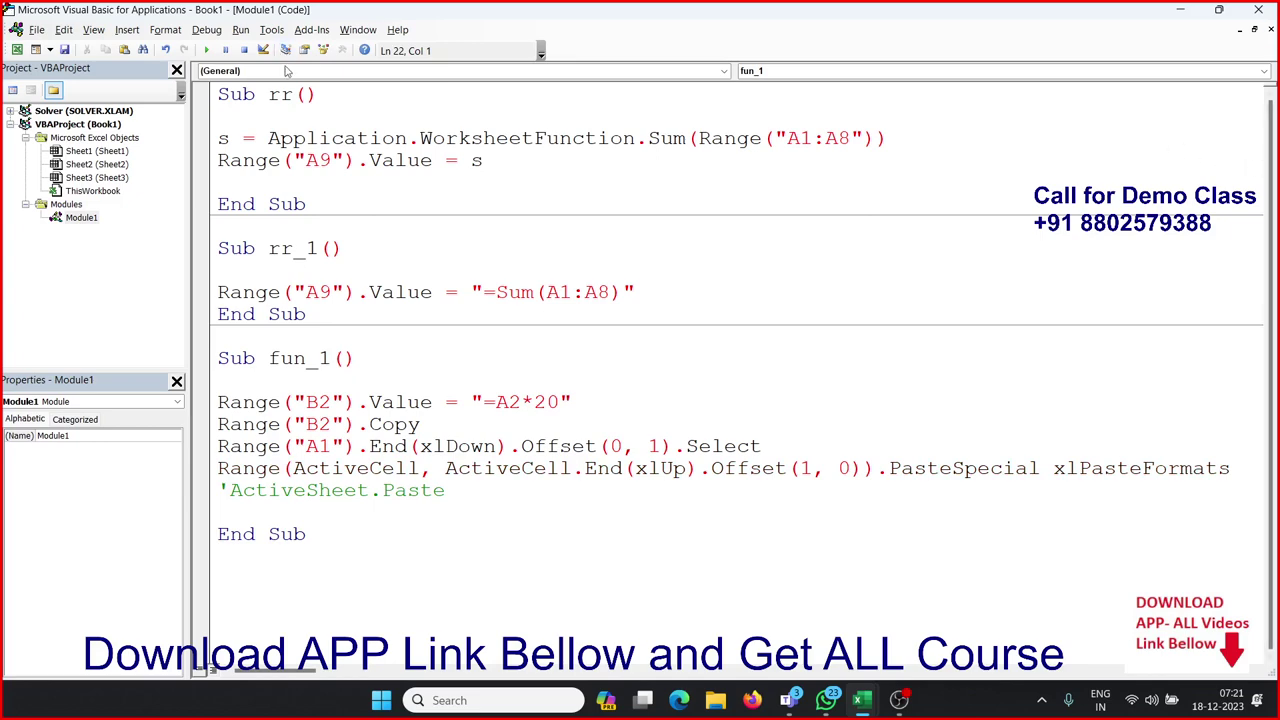
{"action": "left_click", "coordinate": [1178, 10]}
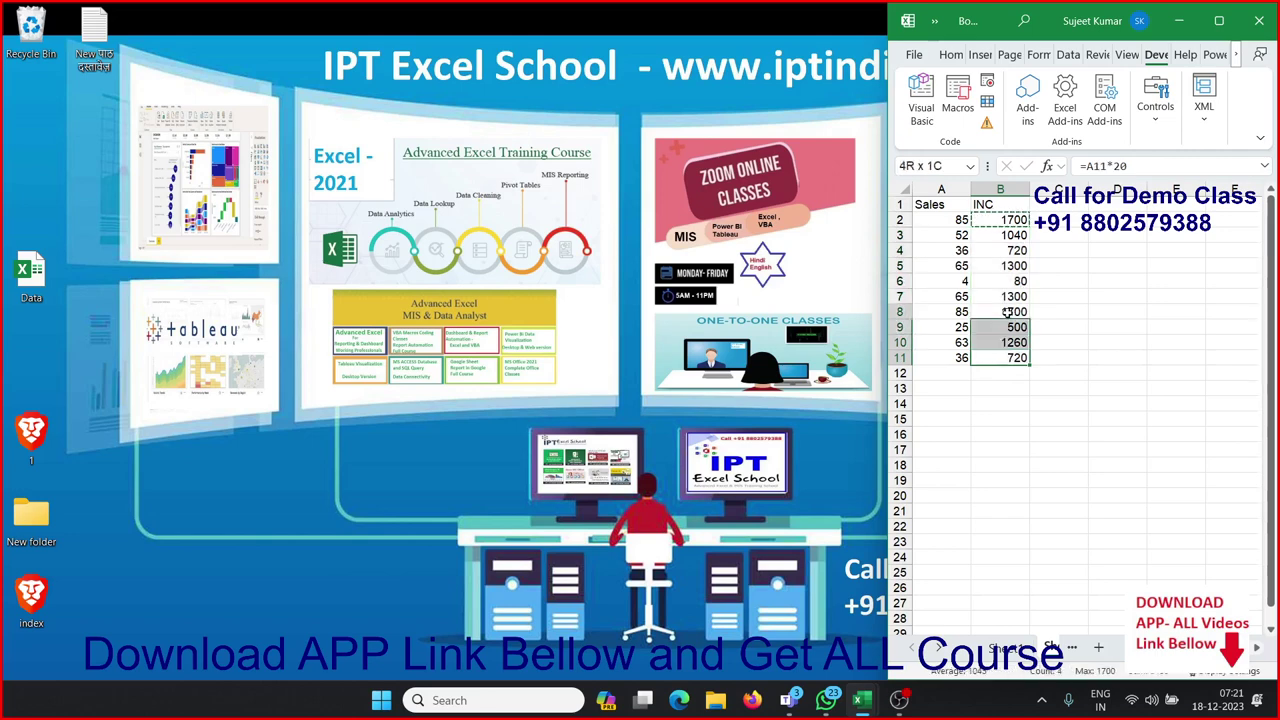
Clear the INC values in B2:B11 and return to the fun_1 code in the VBA editor
{"action": "left_click_drag", "start_coordinate": [1010, 357], "coordinate": [1003, 216]}
{"action": "key", "text": "Delete"}
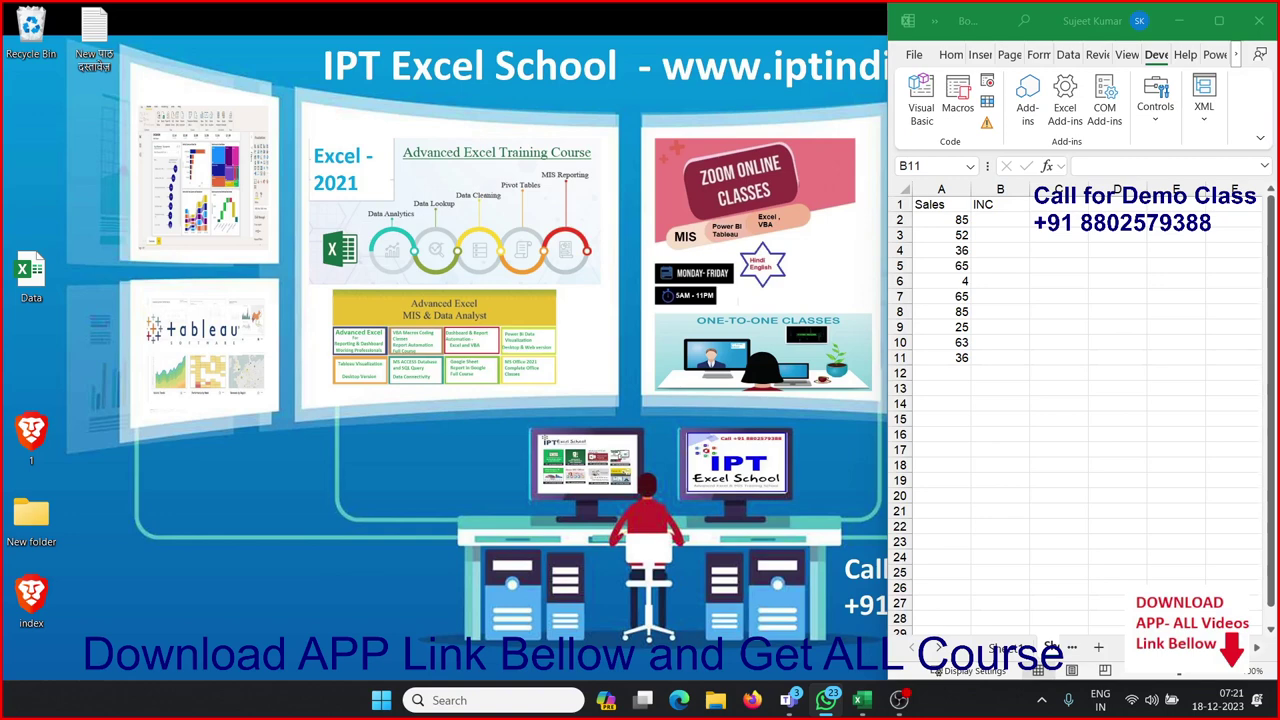
{"action": "left_click", "coordinate": [861, 700]}
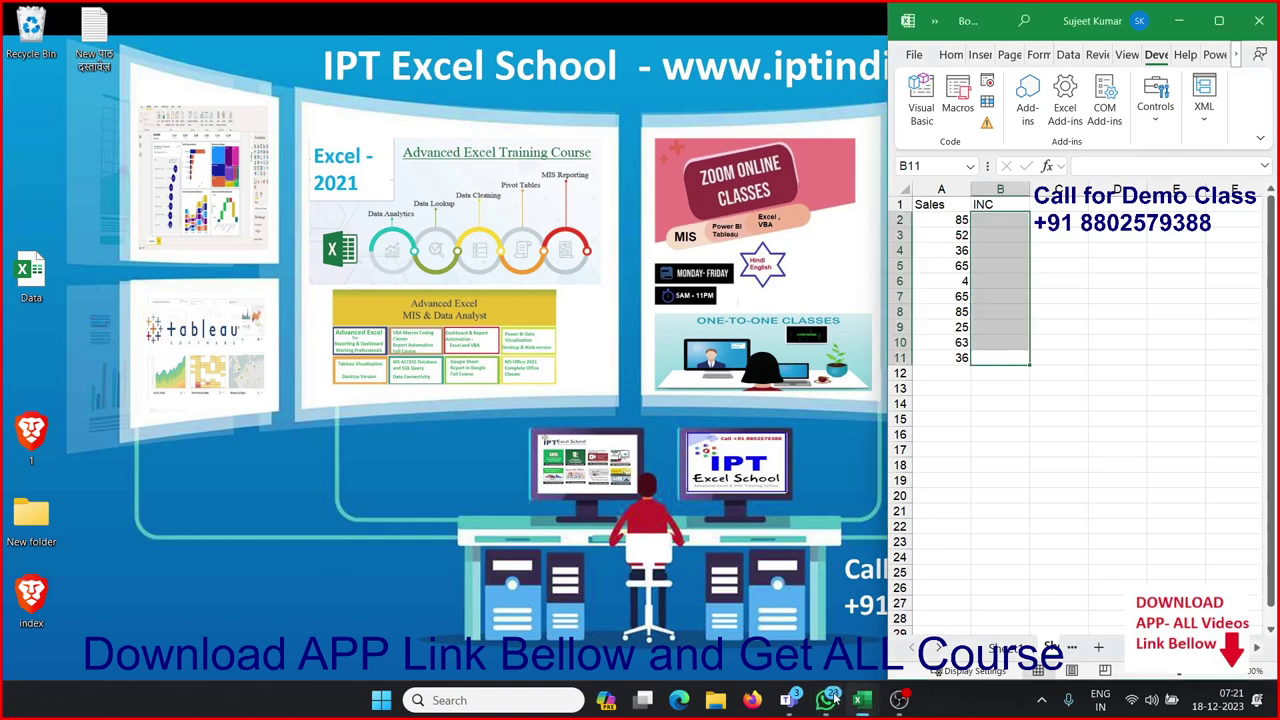
{"action": "mouse_move", "coordinate": [861, 700]}
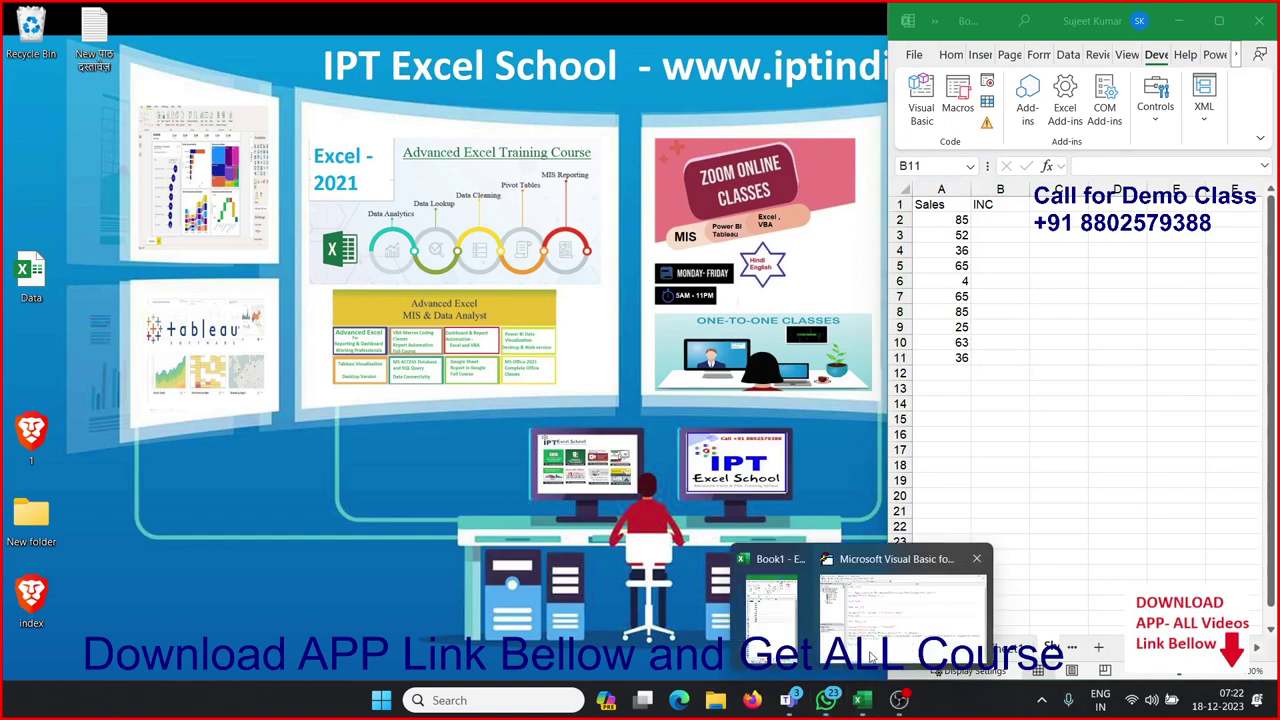
{"action": "left_click", "coordinate": [870, 652]}
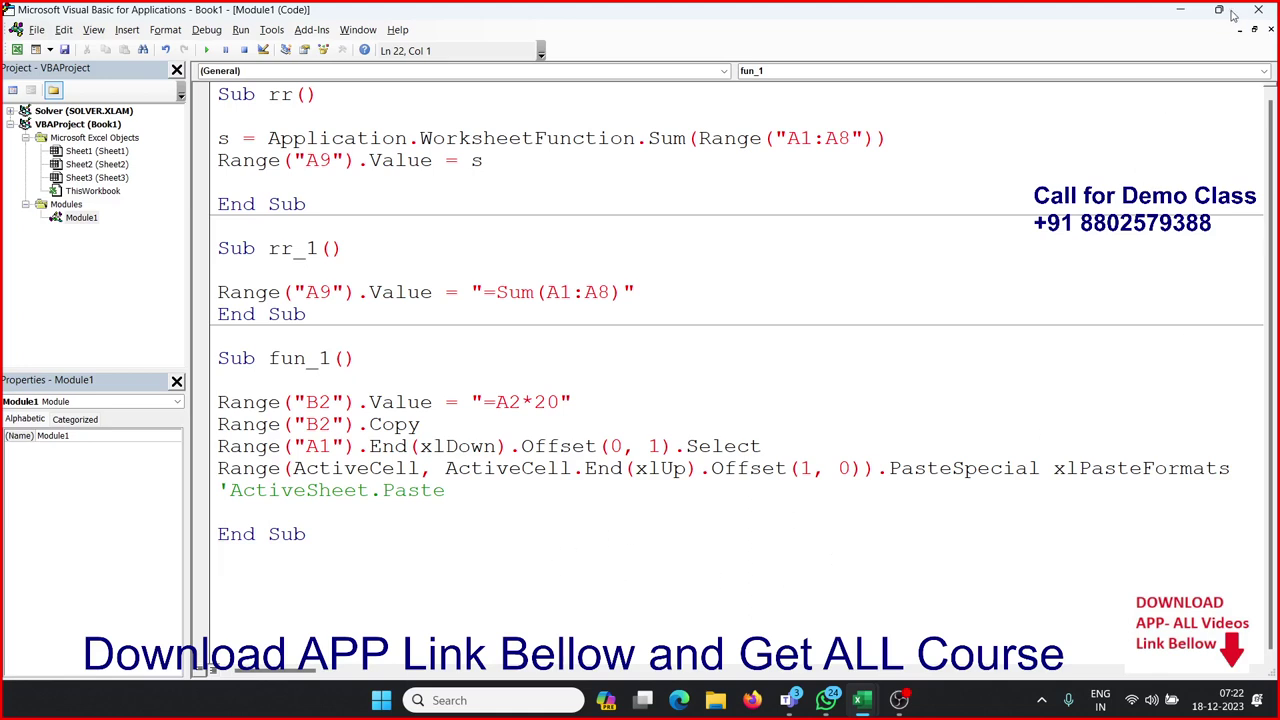
Tile the VBA editor on the left and Excel on the right, then enter =A2*20 in B2
{"action": "mouse_move", "coordinate": [1216, 12]}
{"action": "left_click", "coordinate": [1114, 57]}
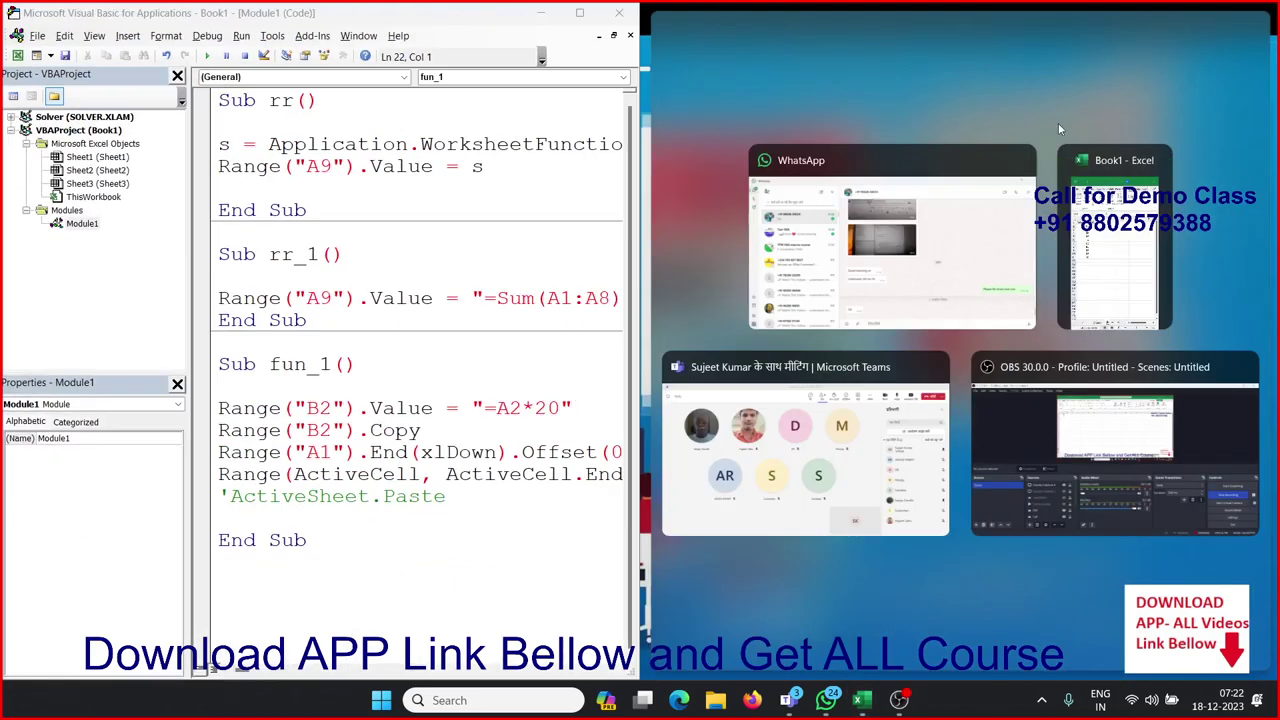
{"action": "left_click", "coordinate": [1105, 200]}
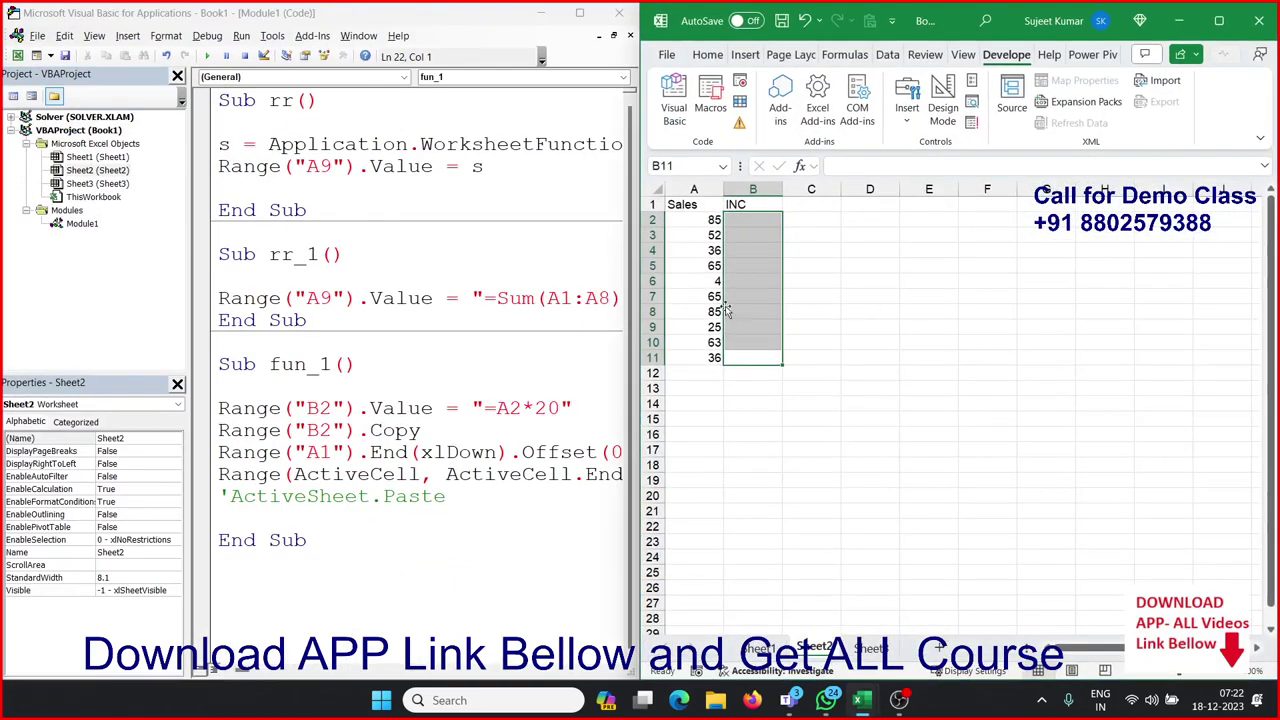
{"action": "left_click", "coordinate": [757, 222]}
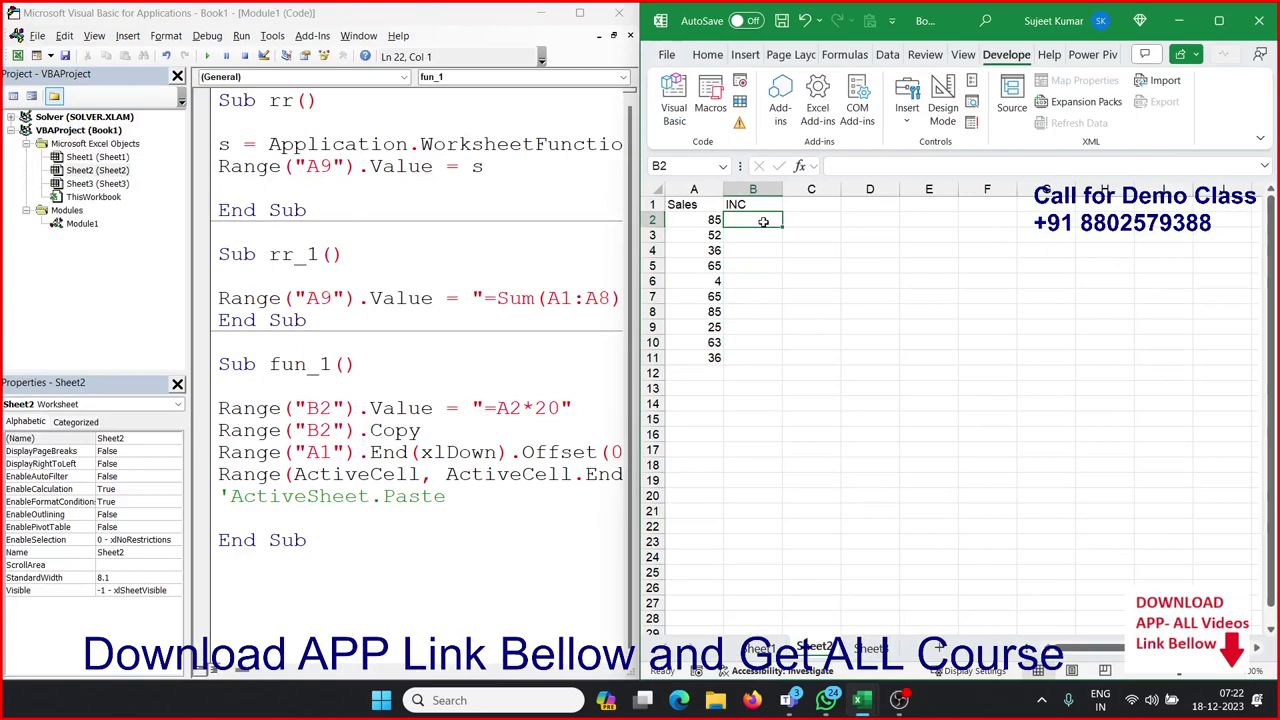
{"action": "type", "text": "="}
{"action": "key", "text": "Left"}
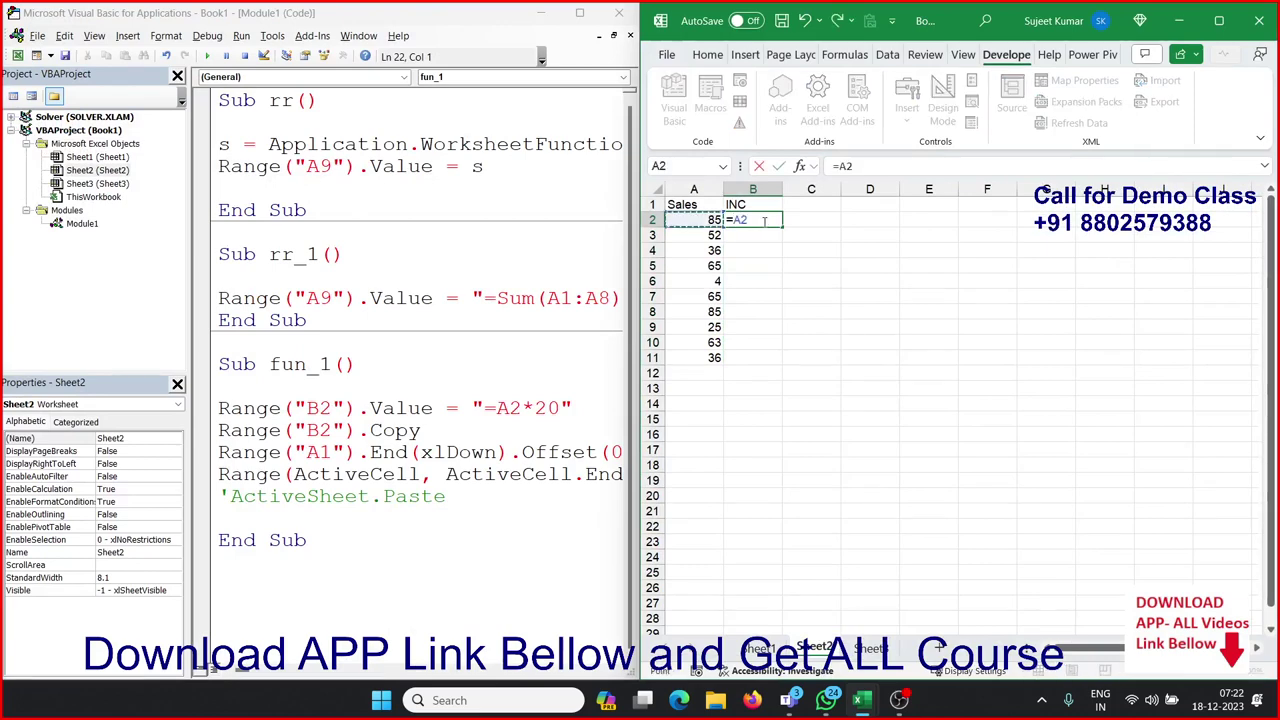
{"action": "type", "text": "*1"}
{"action": "type", "text": "20"}
{"action": "key", "text": "Return"}
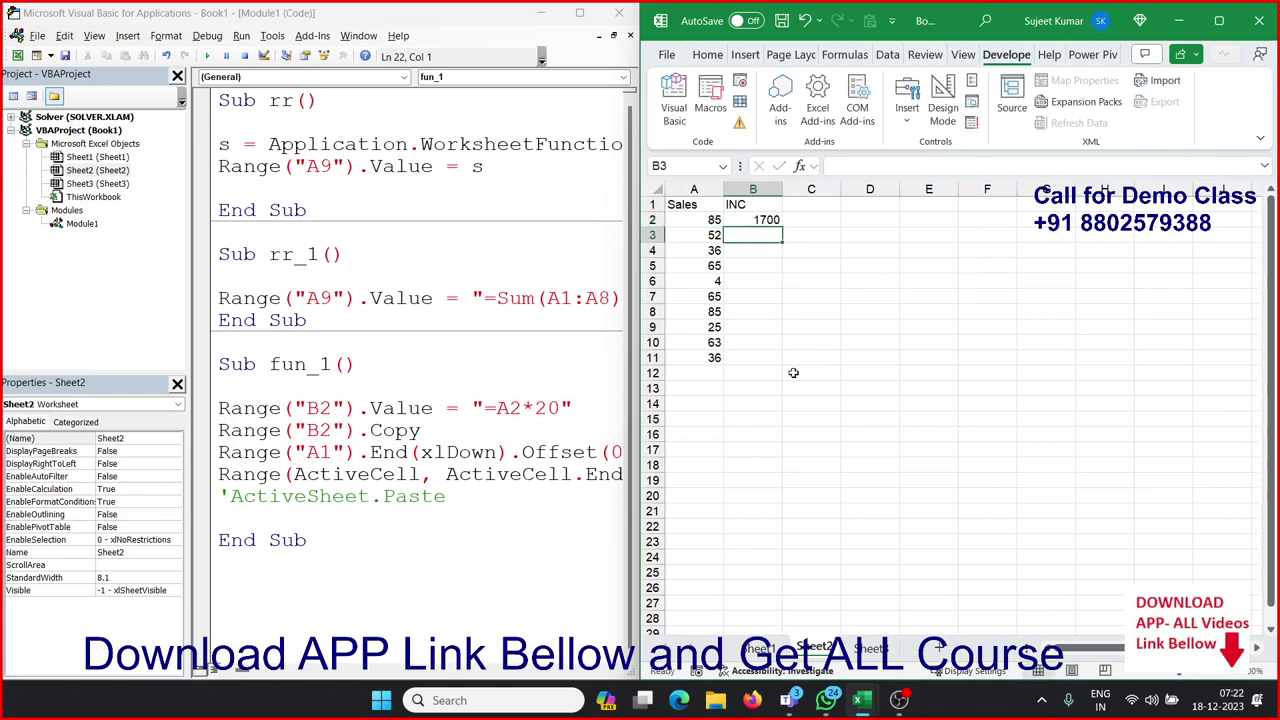
Select B2:B11 and look at the Home > Editing > Fill options without choosing one
{"action": "left_click", "coordinate": [760, 358]}
{"action": "key", "text": "ctrl+shift+Up"}
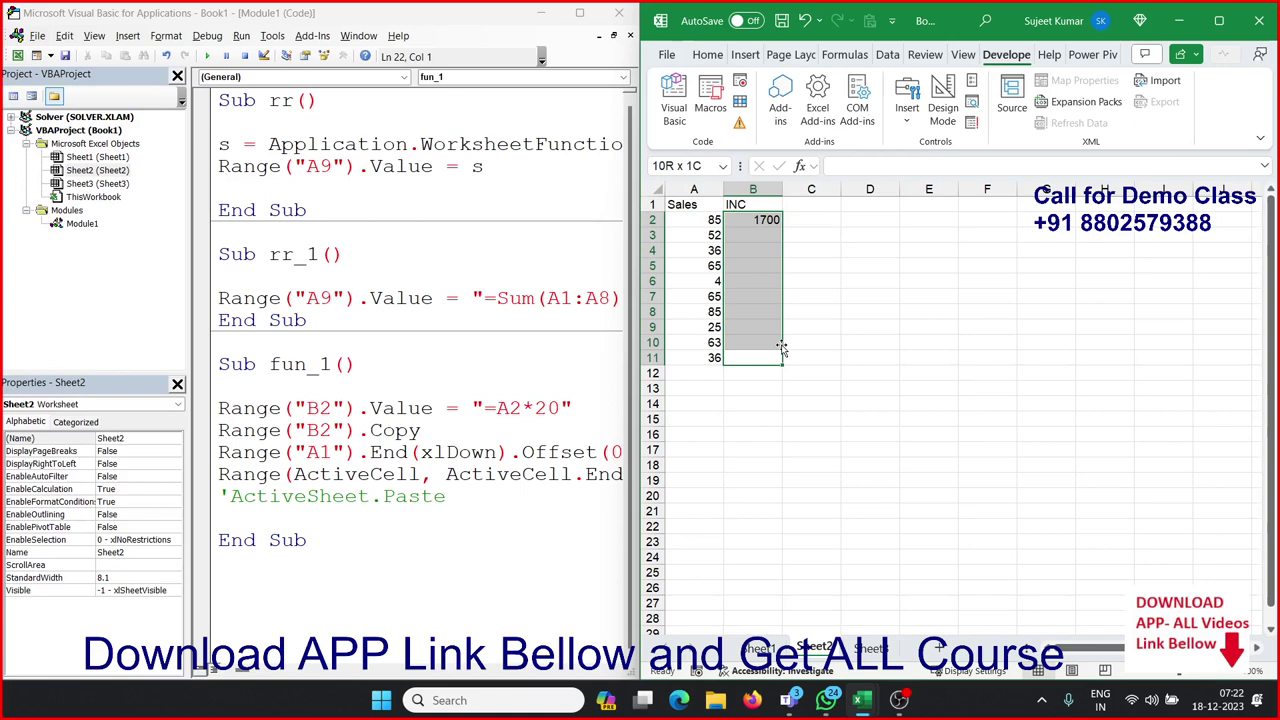
{"action": "left_click_drag", "start_coordinate": [781, 347], "coordinate": [782, 350]}
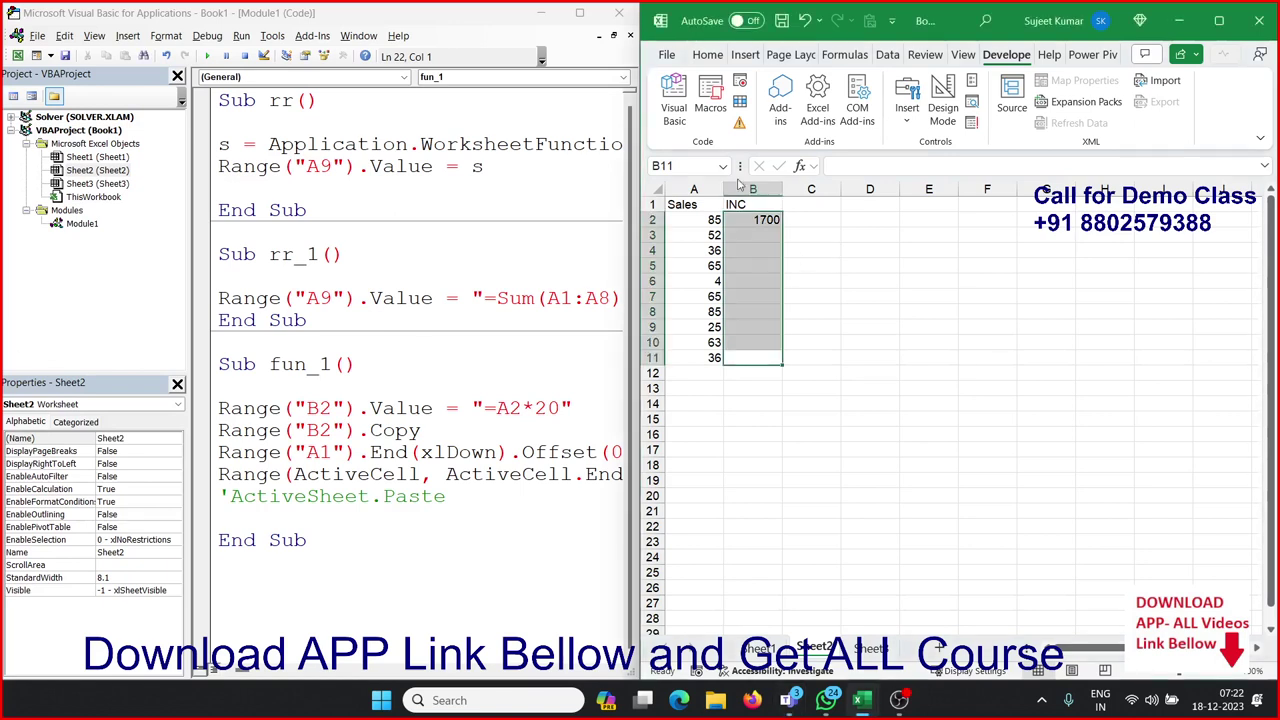
{"action": "left_click", "coordinate": [707, 54]}
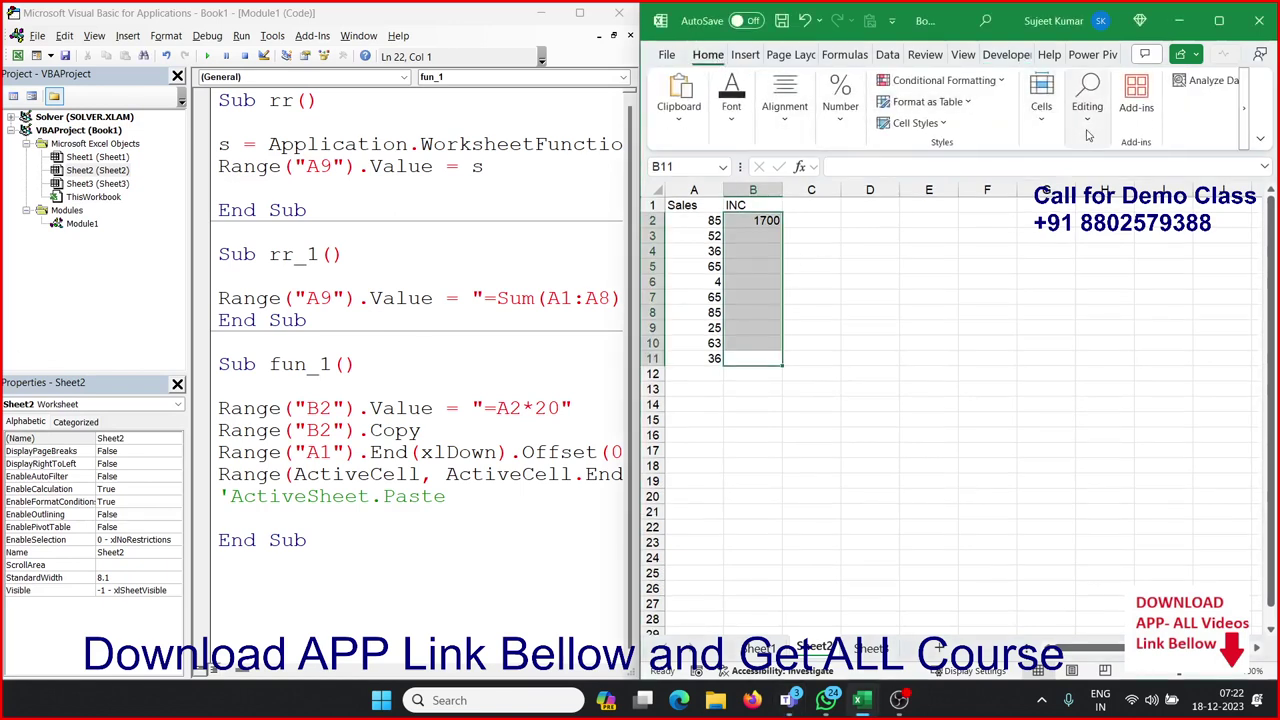
{"action": "left_click", "coordinate": [1041, 108]}
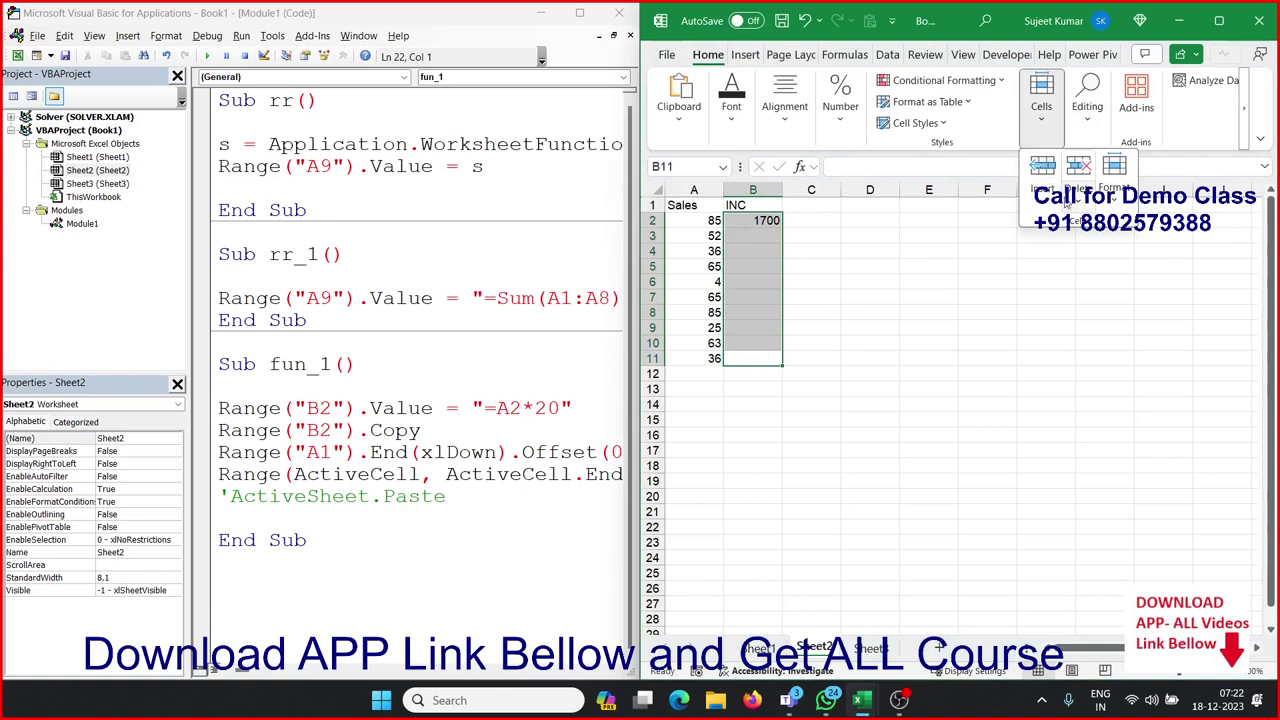
{"action": "left_click", "coordinate": [1088, 133]}
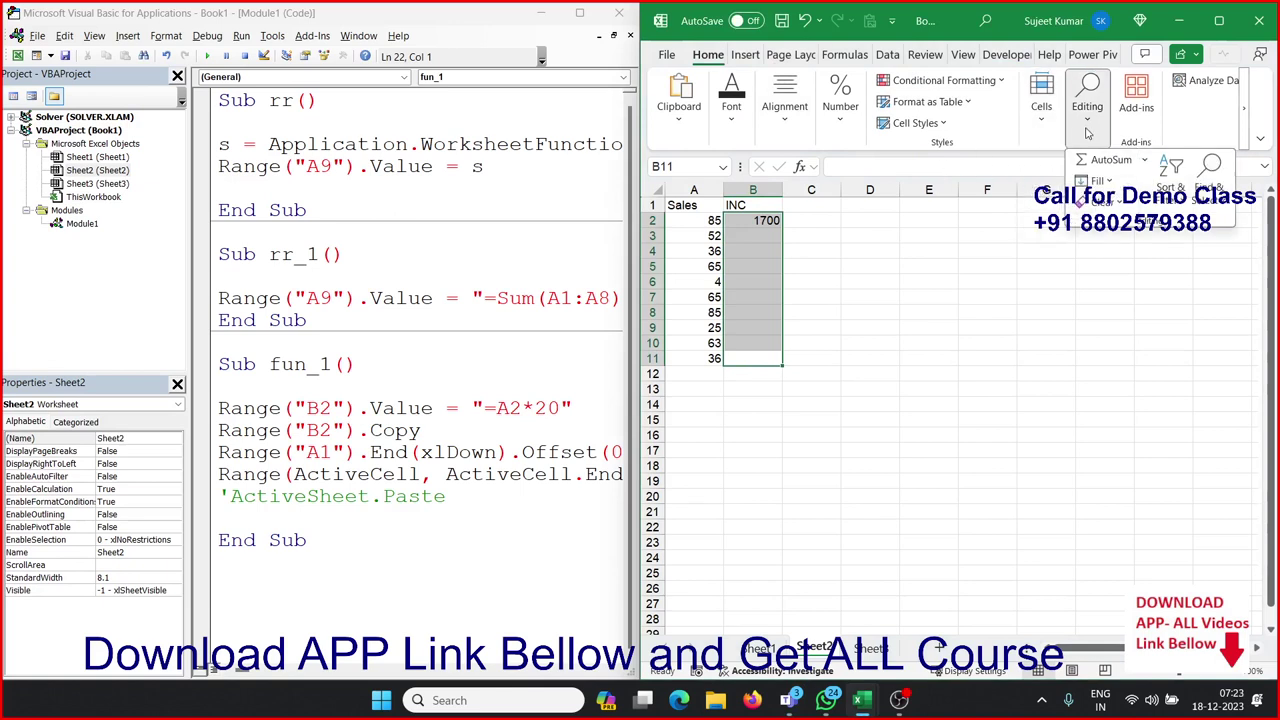
{"action": "left_click", "coordinate": [1098, 181]}
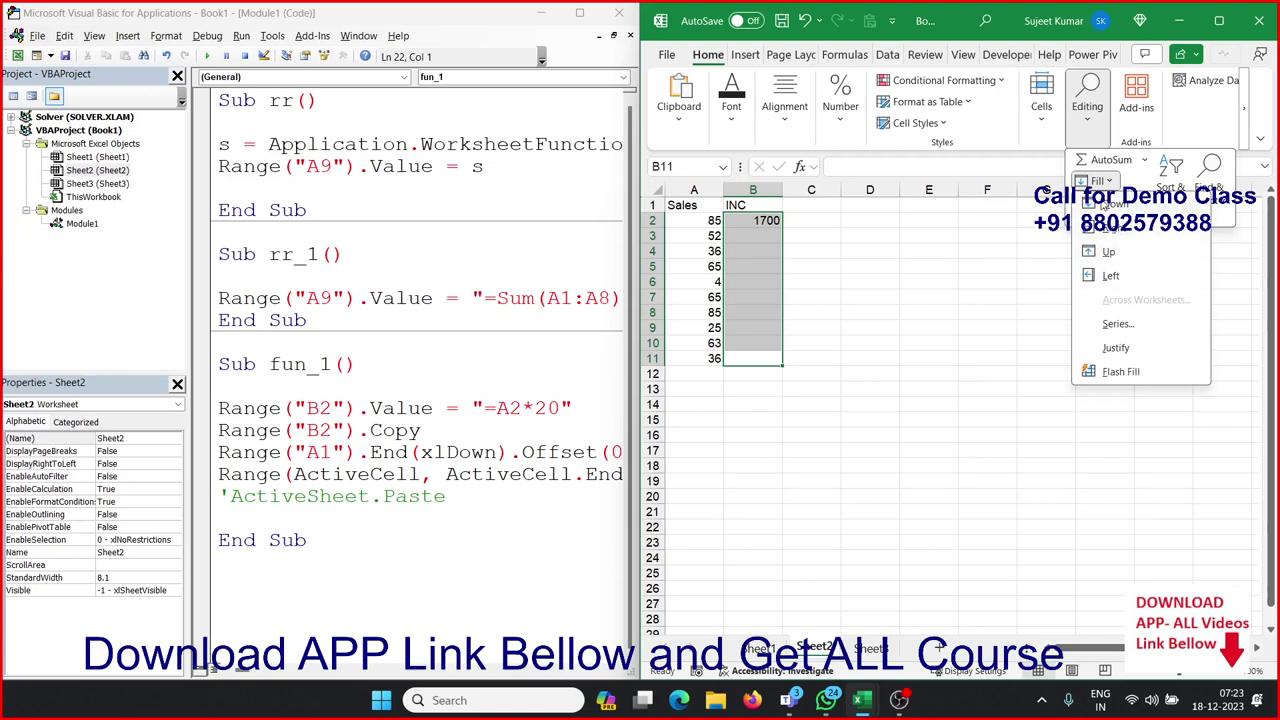
{"action": "left_click", "coordinate": [737, 289]}
Declare a new Sub fun_2() procedure below fun_1
{"action": "left_click", "coordinate": [390, 556]}
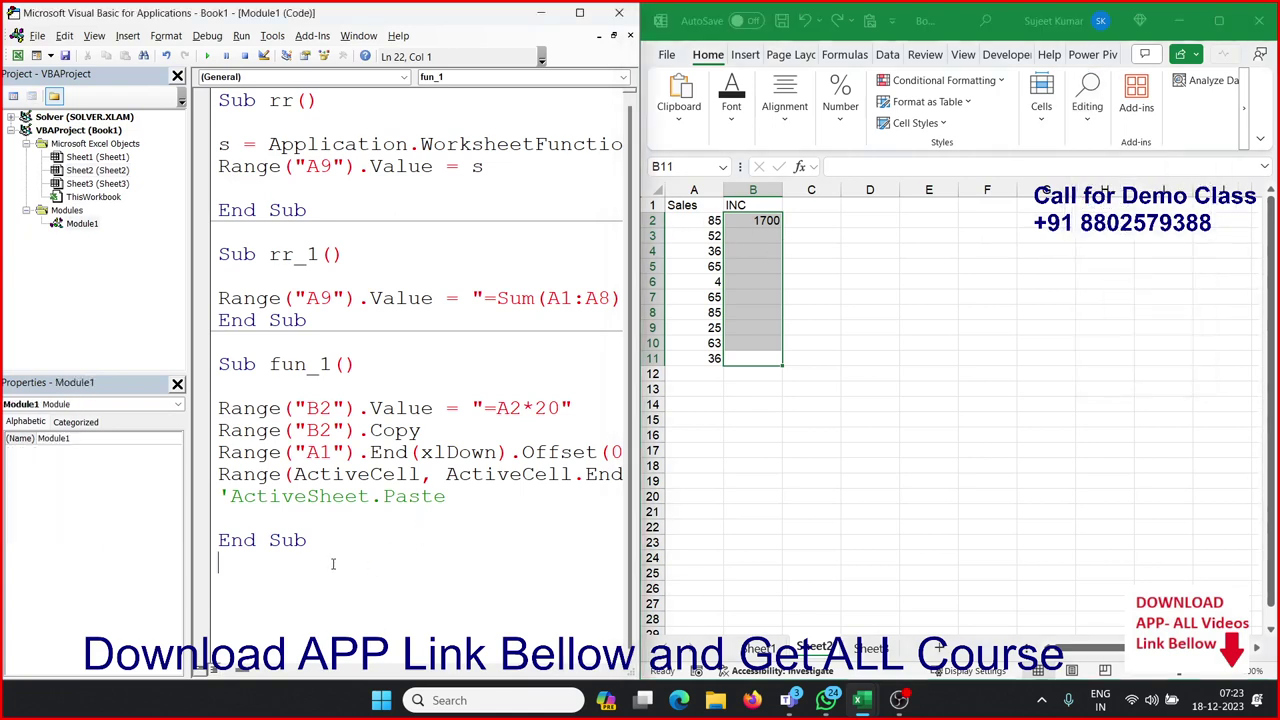
{"action": "scroll", "coordinate": [420, 300], "scroll_direction": "down", "scroll_amount": 3}
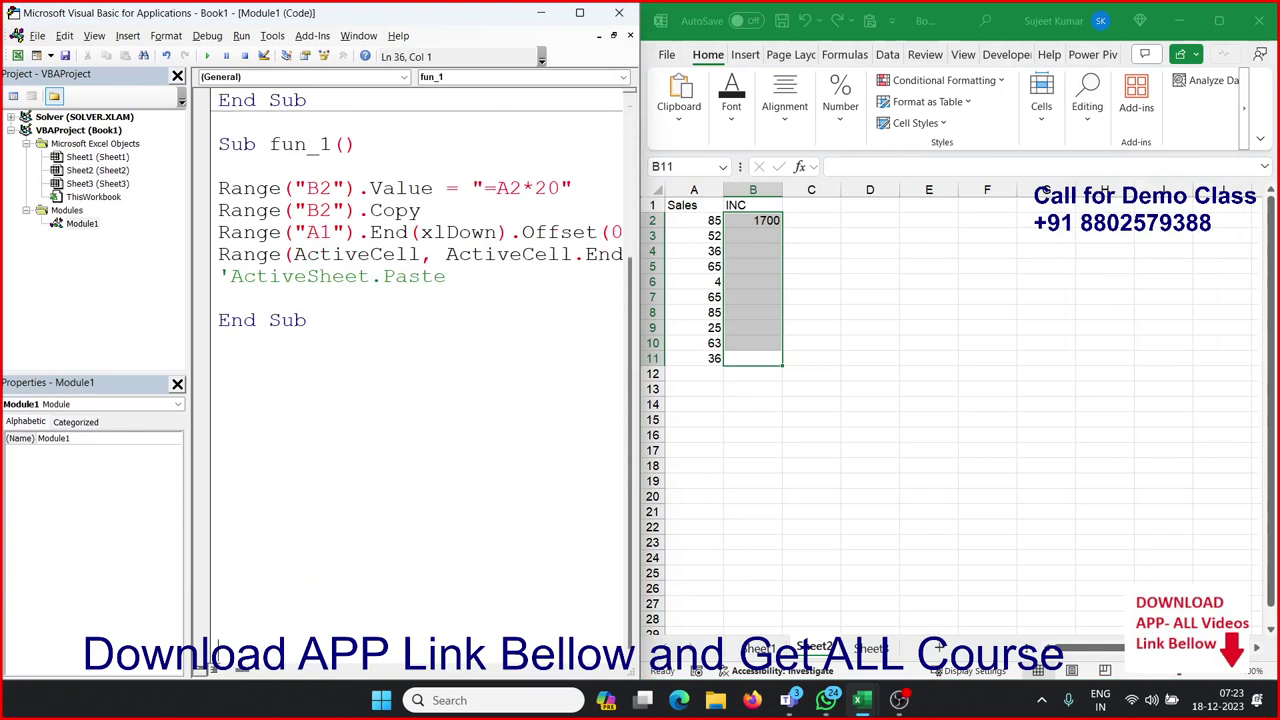
{"action": "left_click", "coordinate": [219, 386]}
{"action": "left_click", "coordinate": [219, 364]}
{"action": "type", "text": "sub "}
{"action": "type", "text": "fun_2"}
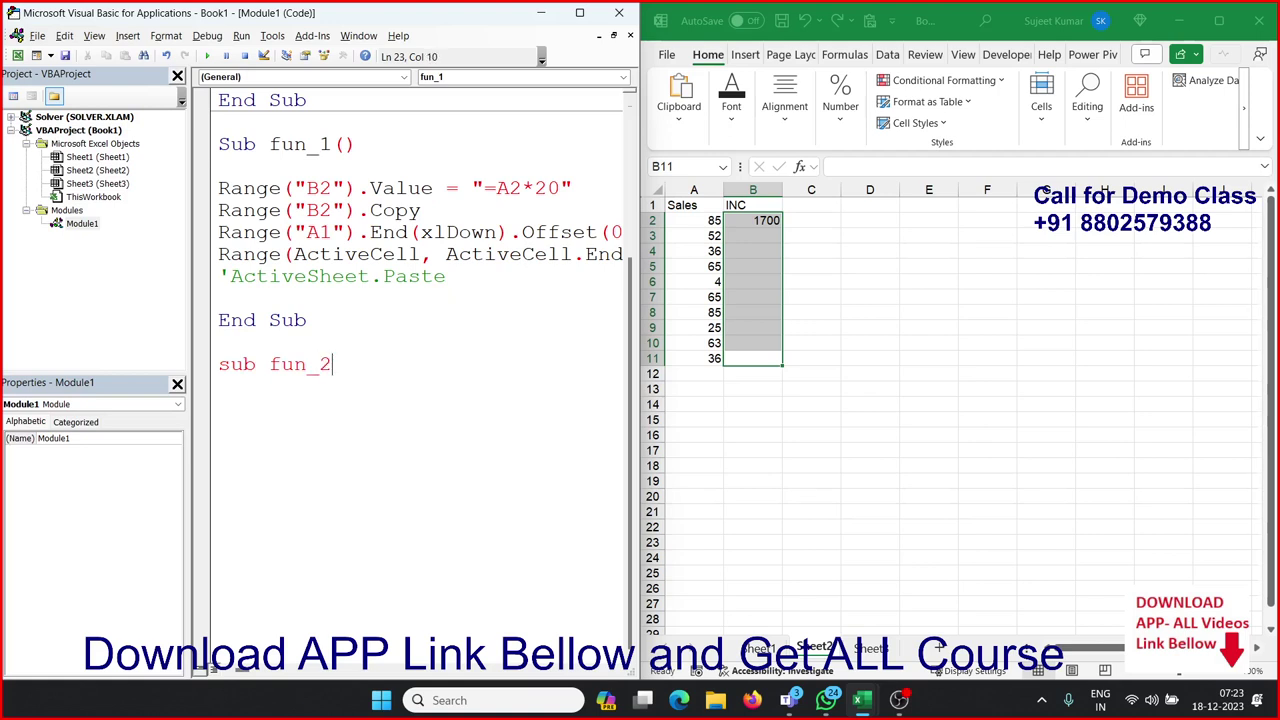
{"action": "type", "text": "()"}
{"action": "key", "text": "Return"}
{"action": "key", "text": "Return"}
{"action": "key", "text": "Return"}
{"action": "key", "text": "Return"}
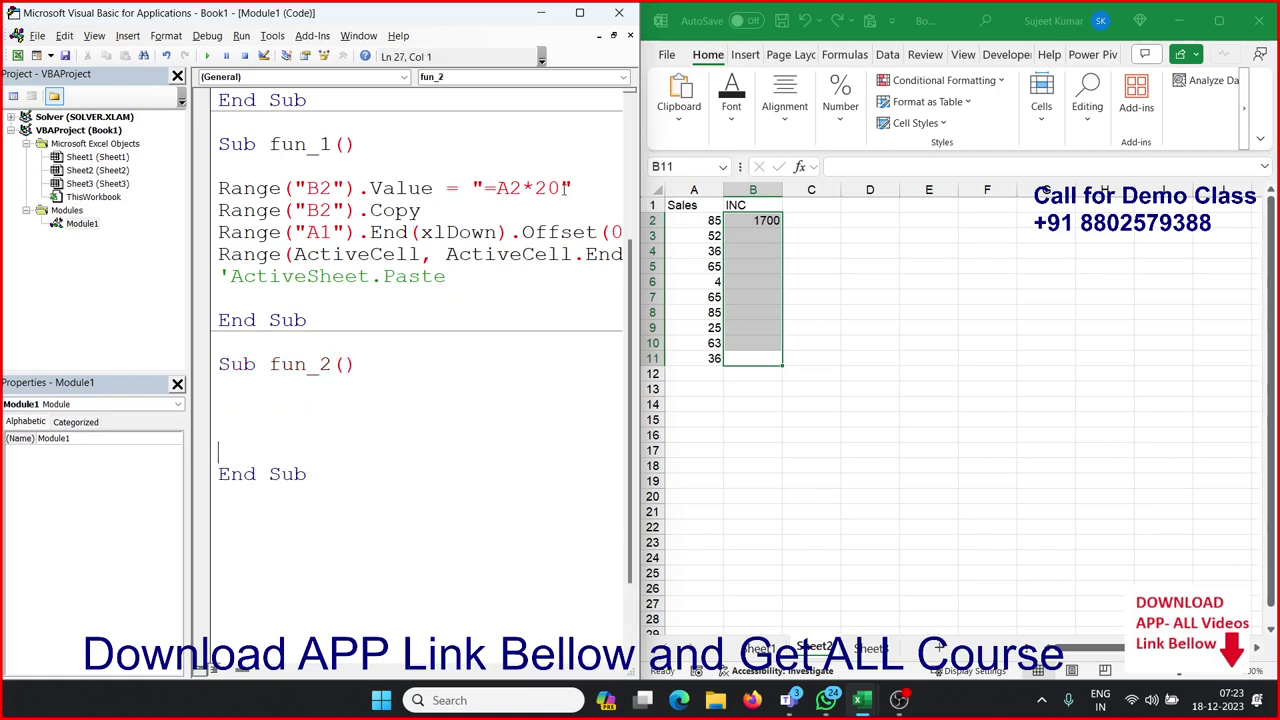
Copy fun_1's line writing "=A2*20" into Range("B2") into fun_2
{"action": "left_click_drag", "start_coordinate": [573, 188], "coordinate": [217, 189]}
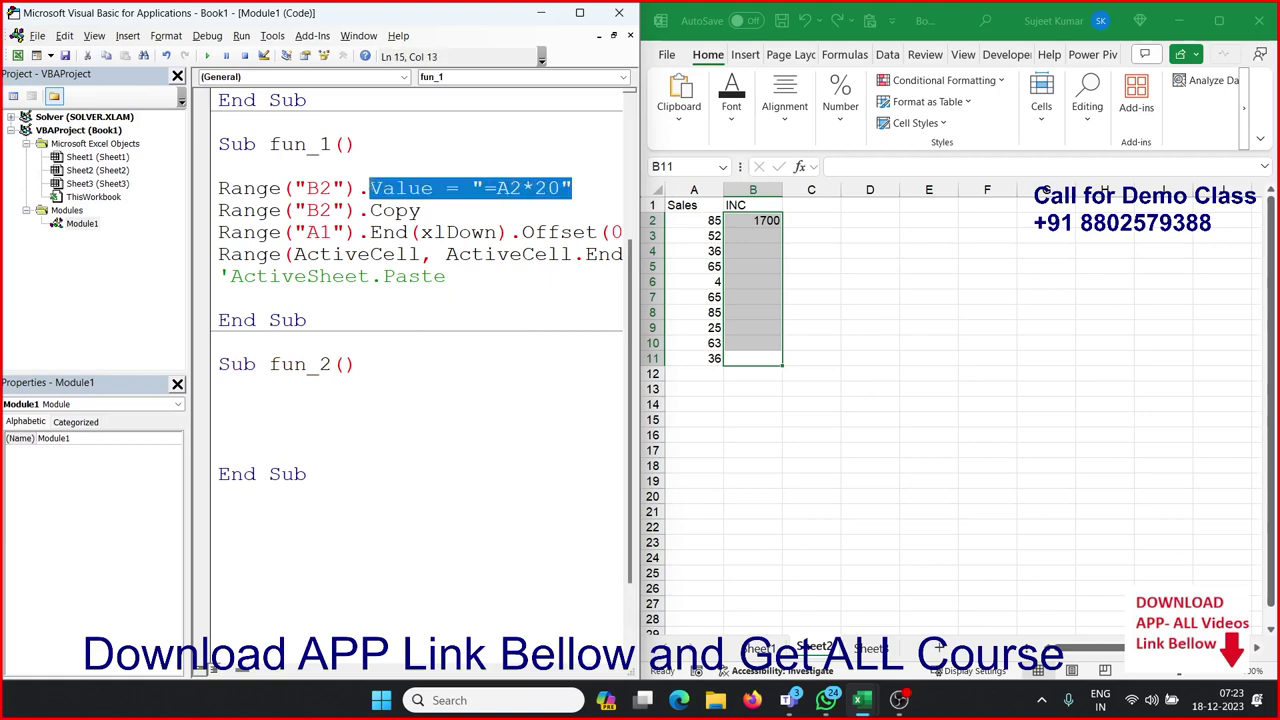
{"action": "key", "text": "ctrl+c"}
{"action": "left_click", "coordinate": [235, 388]}
{"action": "key", "text": "ctrl+v"}
{"action": "left_click", "coordinate": [310, 458]}
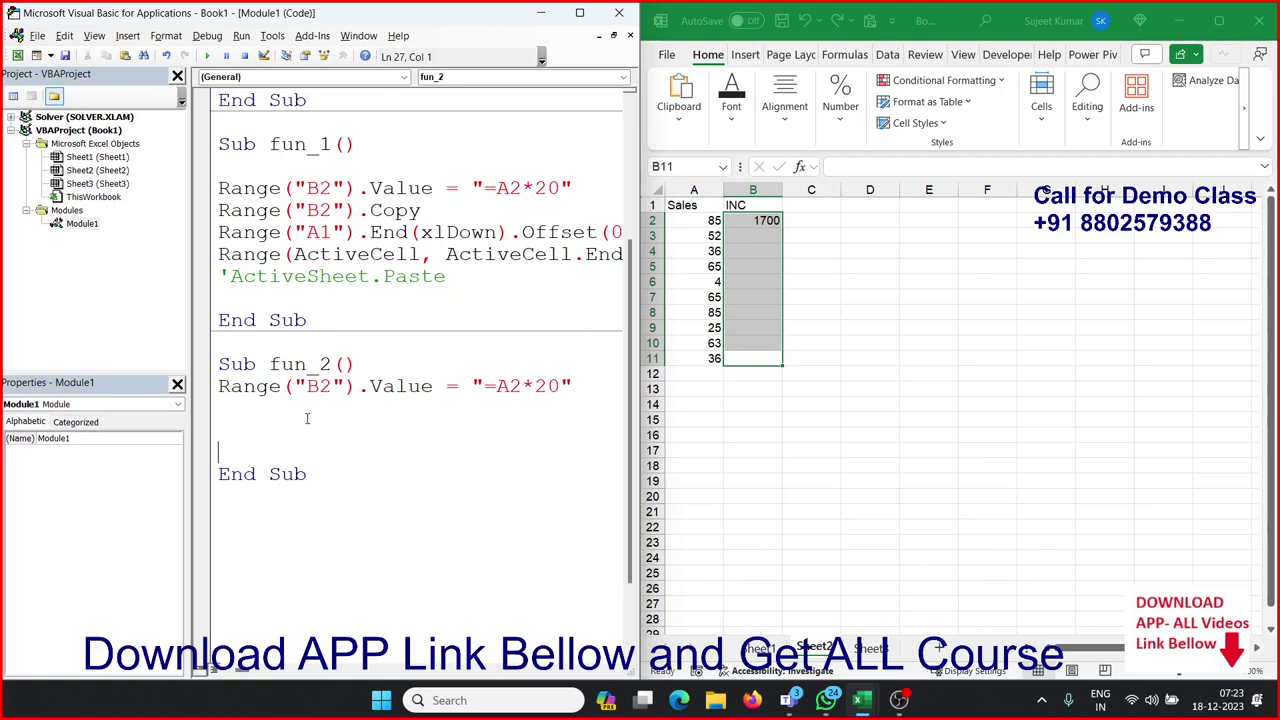
{"action": "left_click", "coordinate": [307, 418]}
Copy the Range("A1").End(xlDown).Offset(0, 1).Select line into fun_2 below the formula line
{"action": "left_click_drag", "start_coordinate": [218, 232], "coordinate": [610, 230]}
{"action": "key", "text": "ctrl+c"}
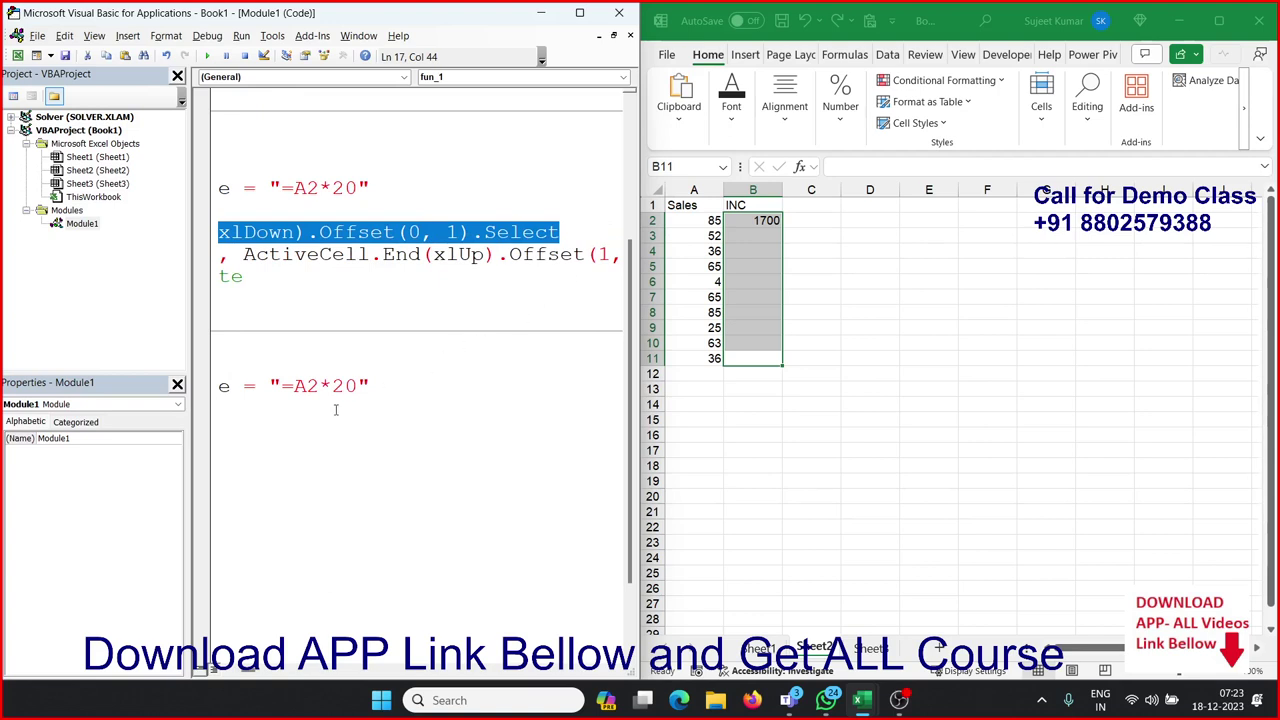
{"action": "left_click", "coordinate": [337, 410]}
{"action": "key", "text": "ctrl+v"}
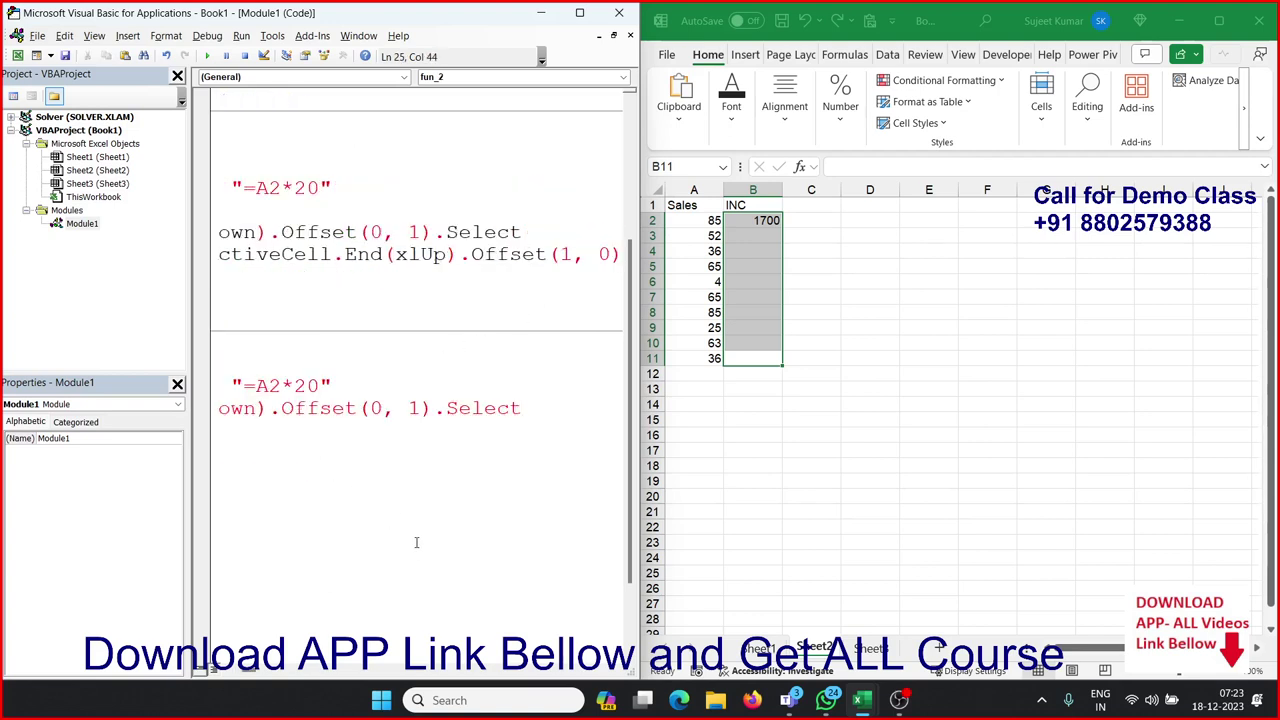
{"action": "left_click", "coordinate": [417, 540]}
{"action": "left_click", "coordinate": [333, 452]}
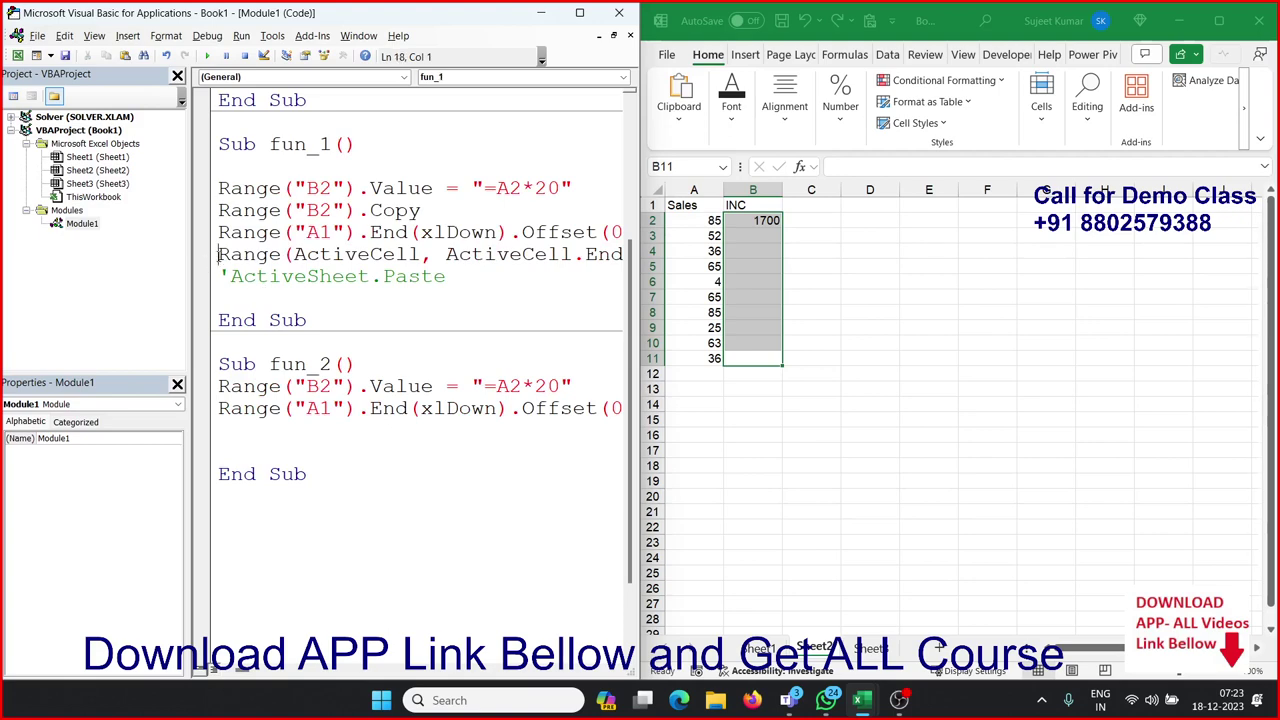
{"action": "left_click", "coordinate": [266, 428]}
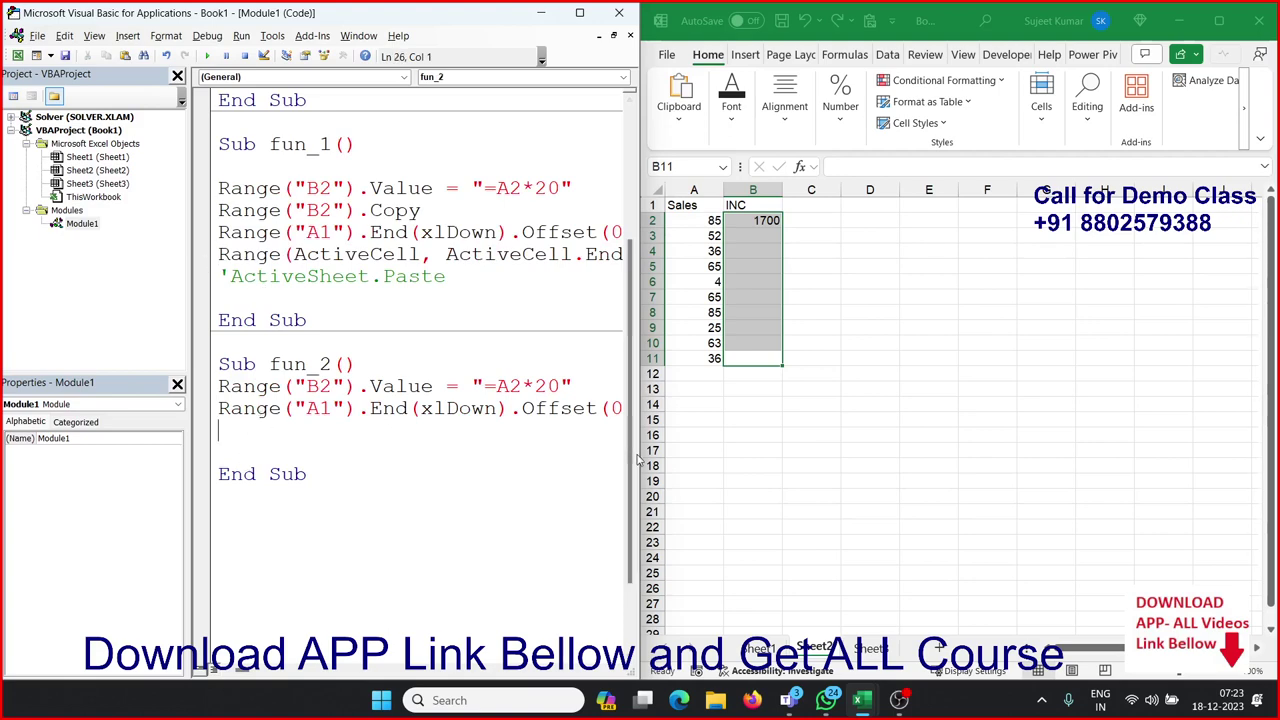
{"action": "left_click_drag", "start_coordinate": [637, 458], "coordinate": [822, 476]}
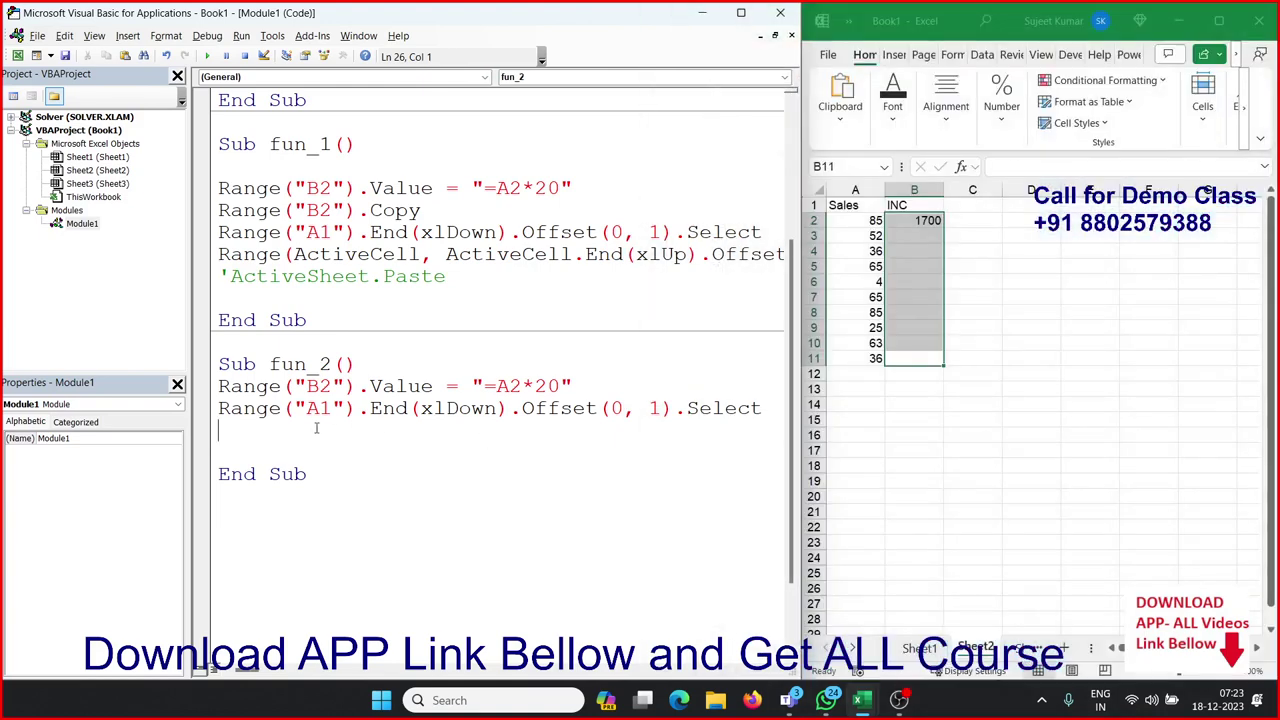
Add Range(ActiveCell, ActiveCell.End(xlUp)).FillDown as fun_2's third line
{"action": "left_click", "coordinate": [293, 442]}
{"action": "left_click", "coordinate": [278, 433]}
{"action": "type", "text": "r"}
{"action": "type", "text": "ange("}
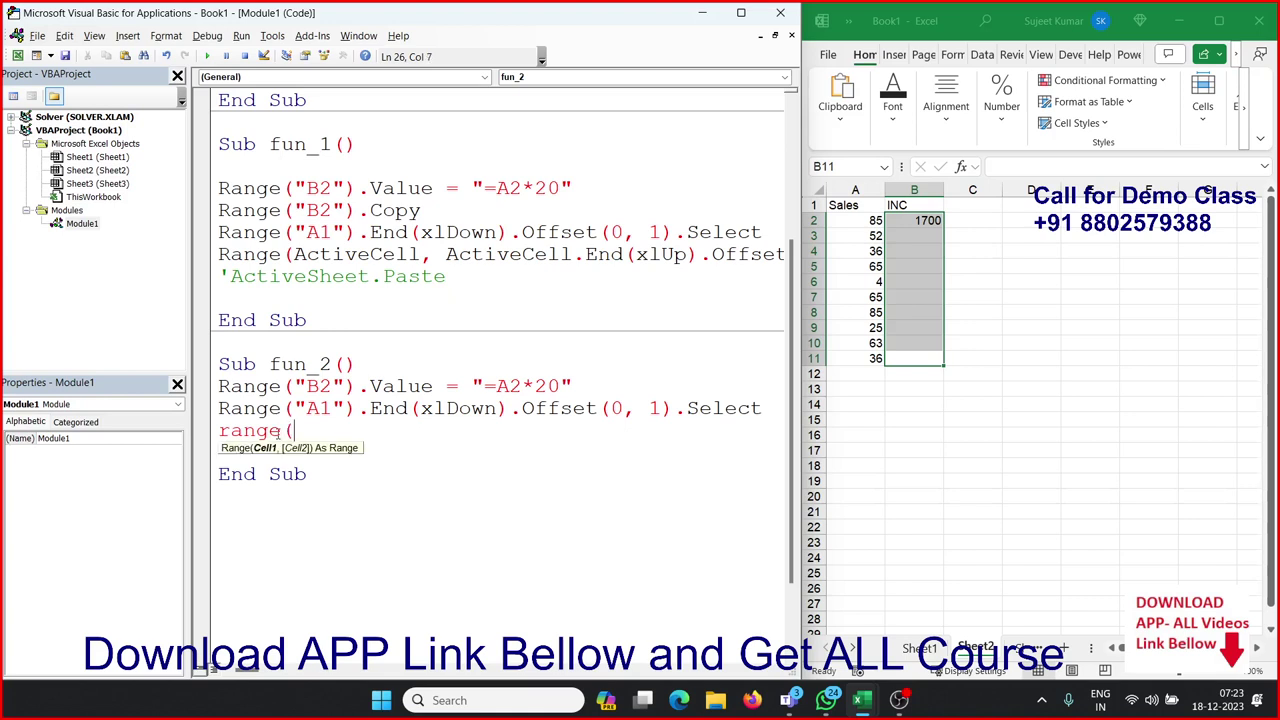
{"action": "type", "text": "active"}
{"action": "type", "text": "cell,"}
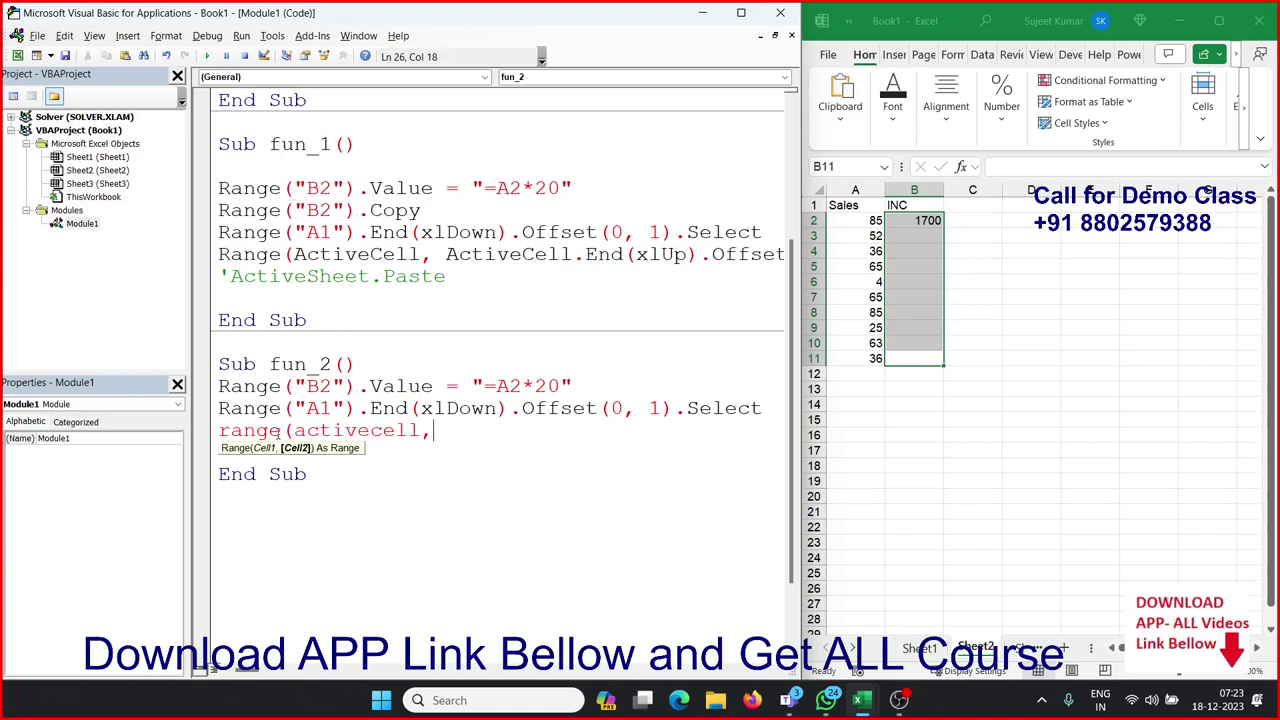
{"action": "type", "text": "ac"}
{"action": "type", "text": "tice"}
{"action": "type", "text": "ll"}
{"action": "key", "text": "BackSpace"}
{"action": "key", "text": "BackSpace"}
{"action": "key", "text": "BackSpace"}
{"action": "key", "text": "BackSpace"}
{"action": "type", "text": "ve"}
{"action": "type", "text": "cell."}
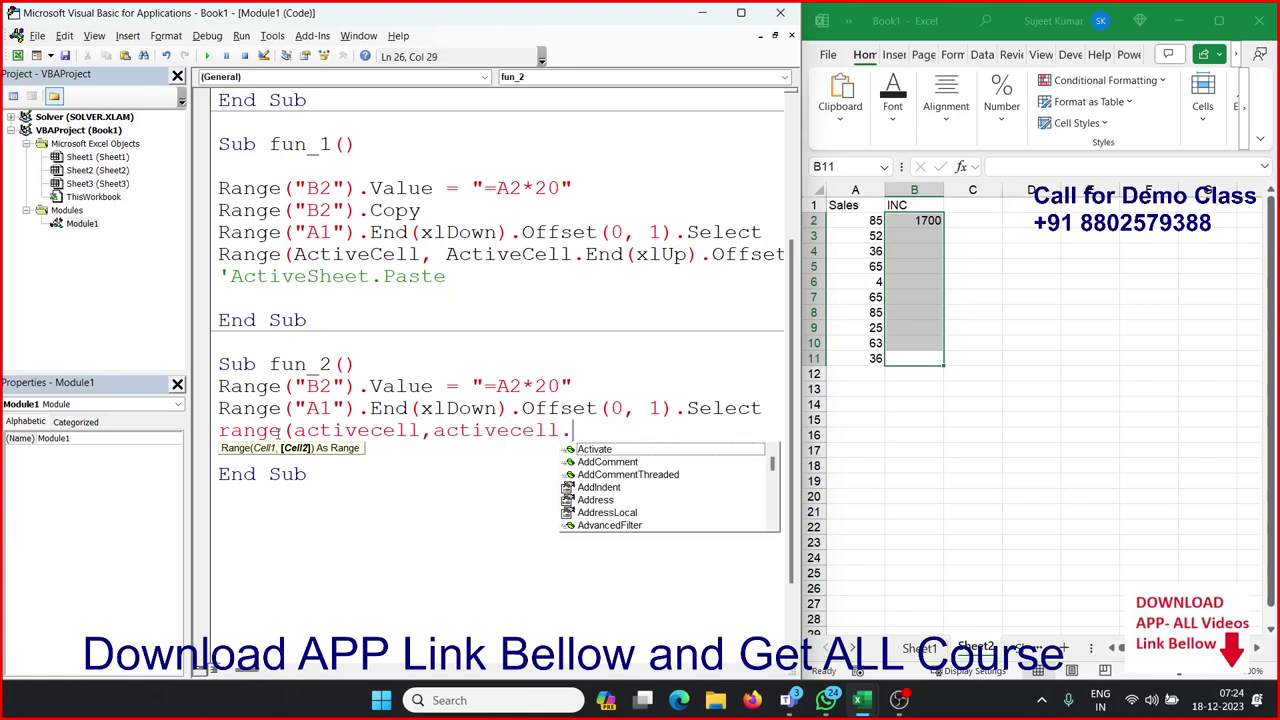
{"action": "type", "text": "en"}
{"action": "key", "text": "Tab"}
{"action": "type", "text": "("}
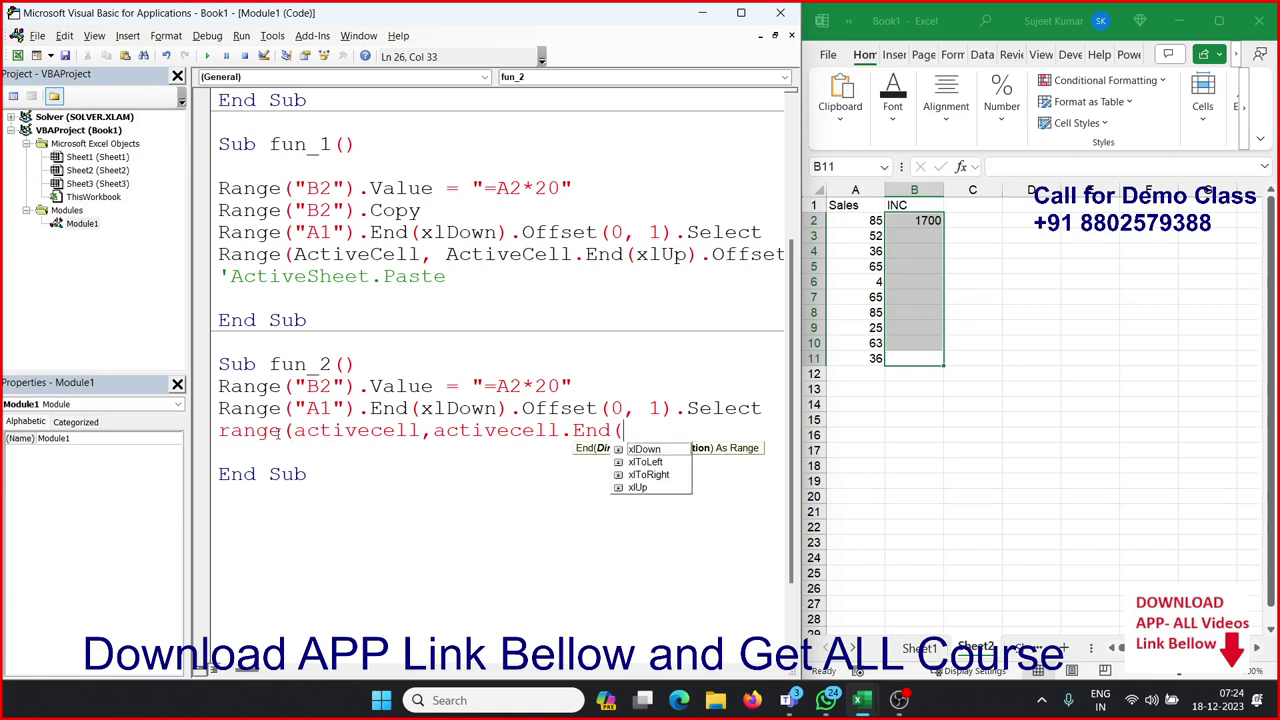
{"action": "key", "text": "Down"}
{"action": "key", "text": "Down"}
{"action": "key", "text": "Down"}
{"action": "key", "text": "Tab"}
{"action": "type", "text": ")"}
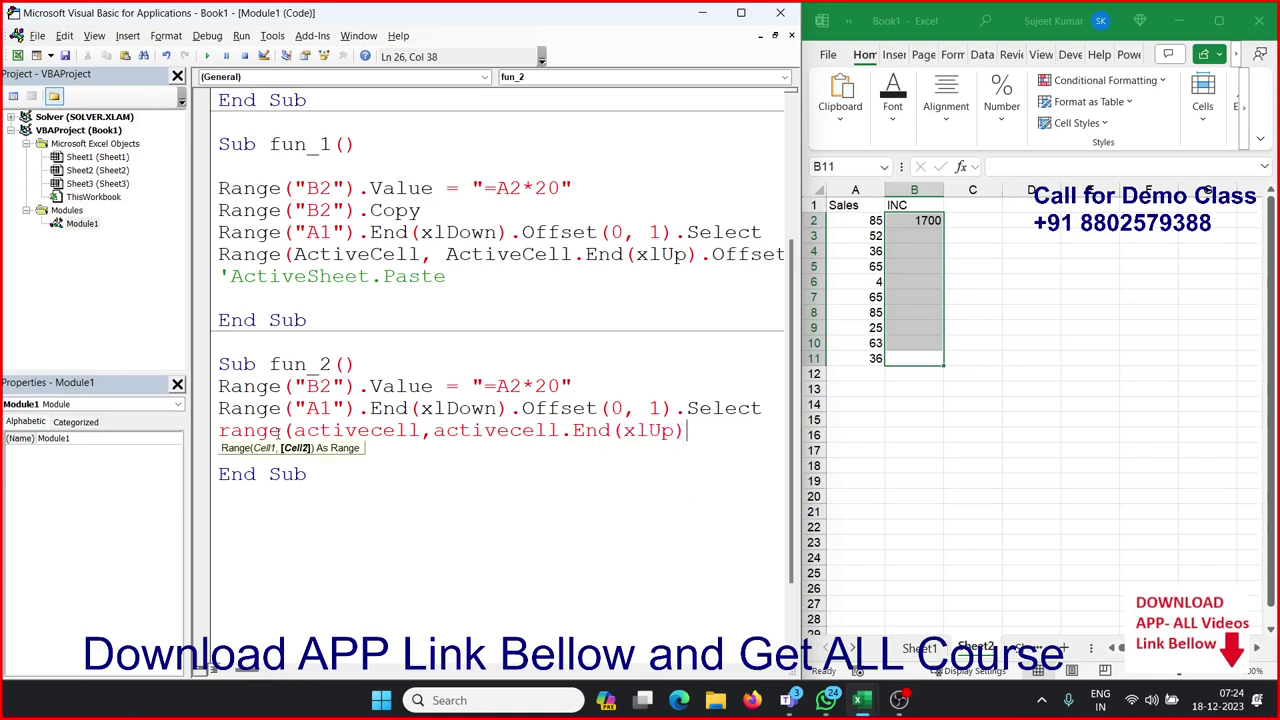
{"action": "type", "text": ")"}
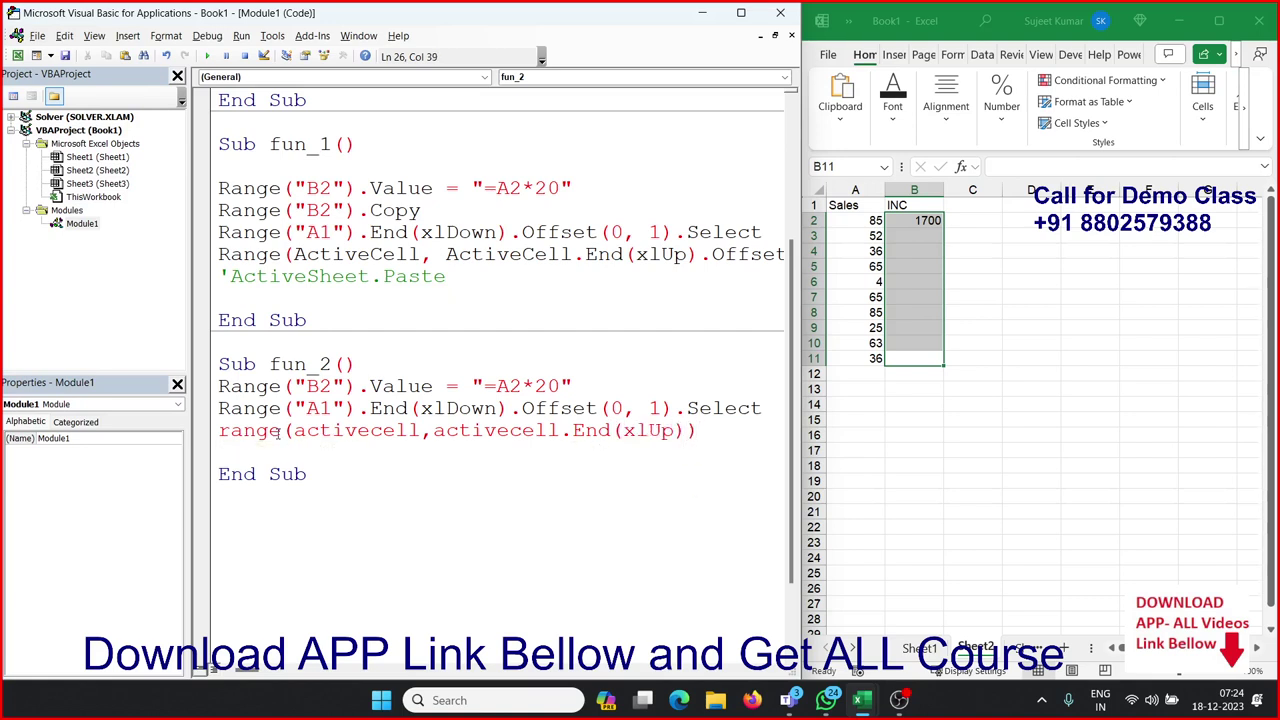
{"action": "type", "text": ".fil"}
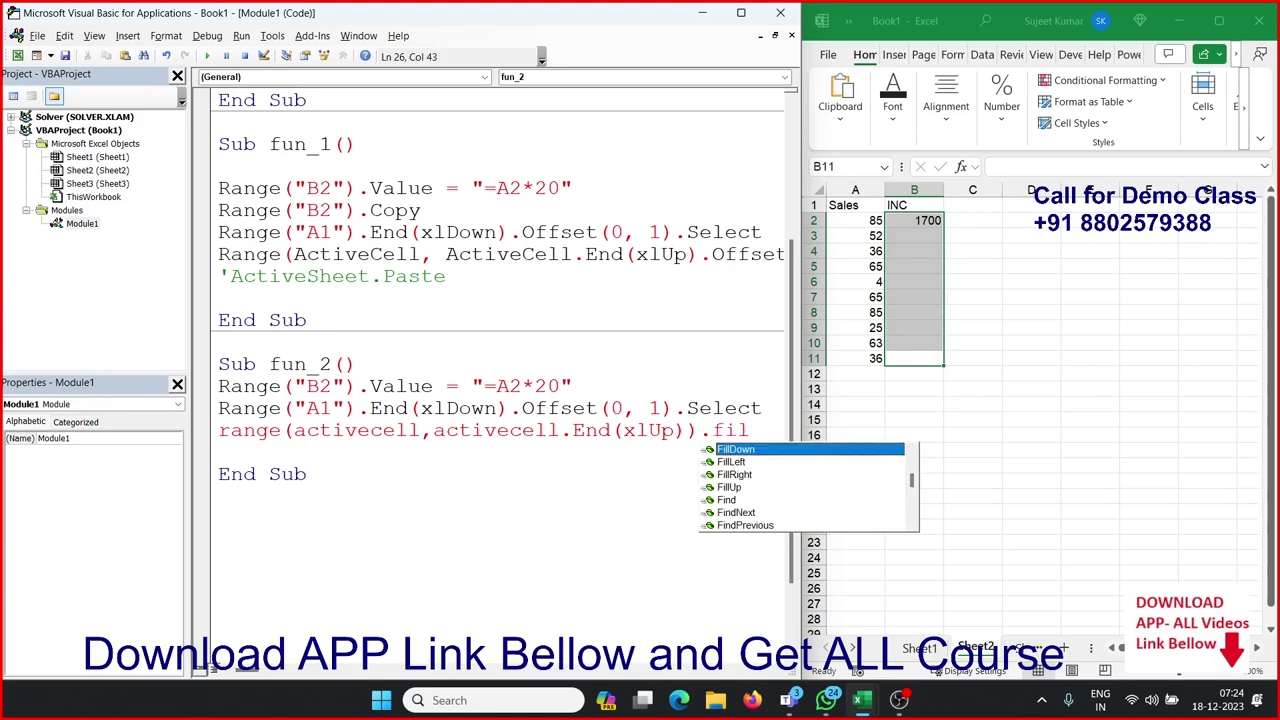
{"action": "key", "text": "Tab"}
{"action": "left_click", "coordinate": [461, 477]}
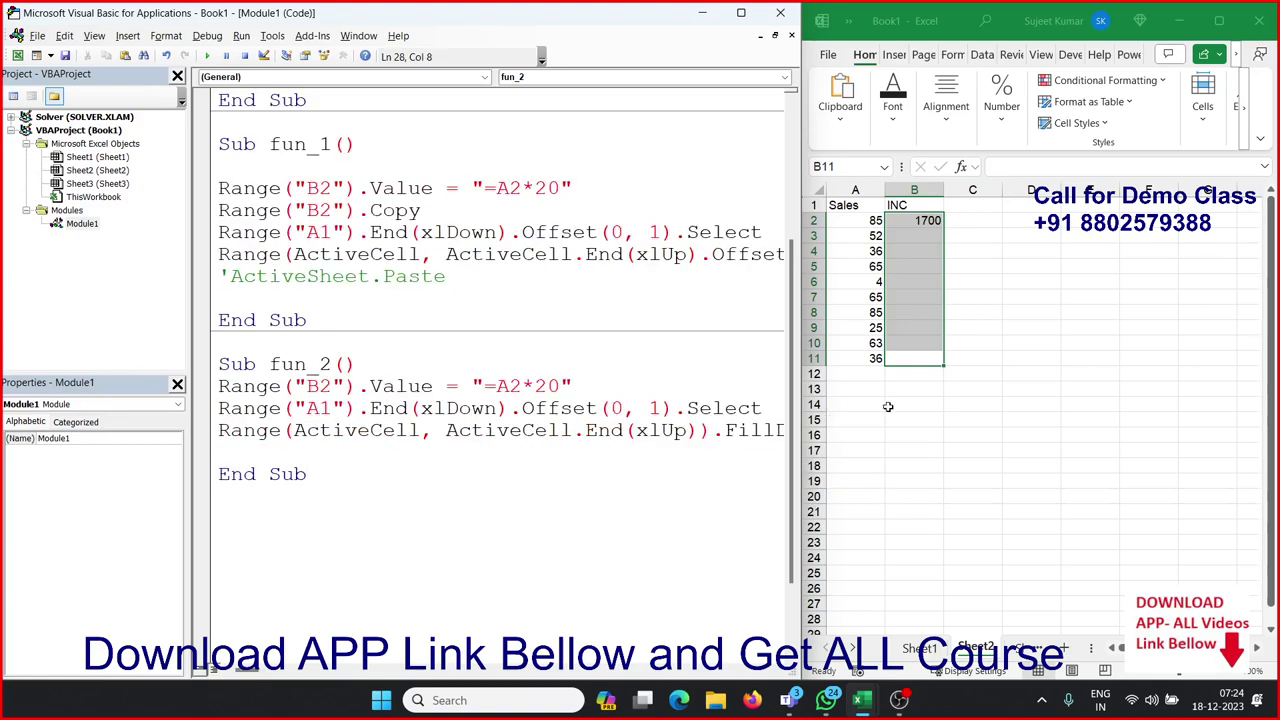
Check the B2:B11 range in the workbook and widen the editor to show the FillDown line
{"action": "left_click", "coordinate": [913, 362]}
{"action": "left_click", "coordinate": [922, 245], "text": "shift"}
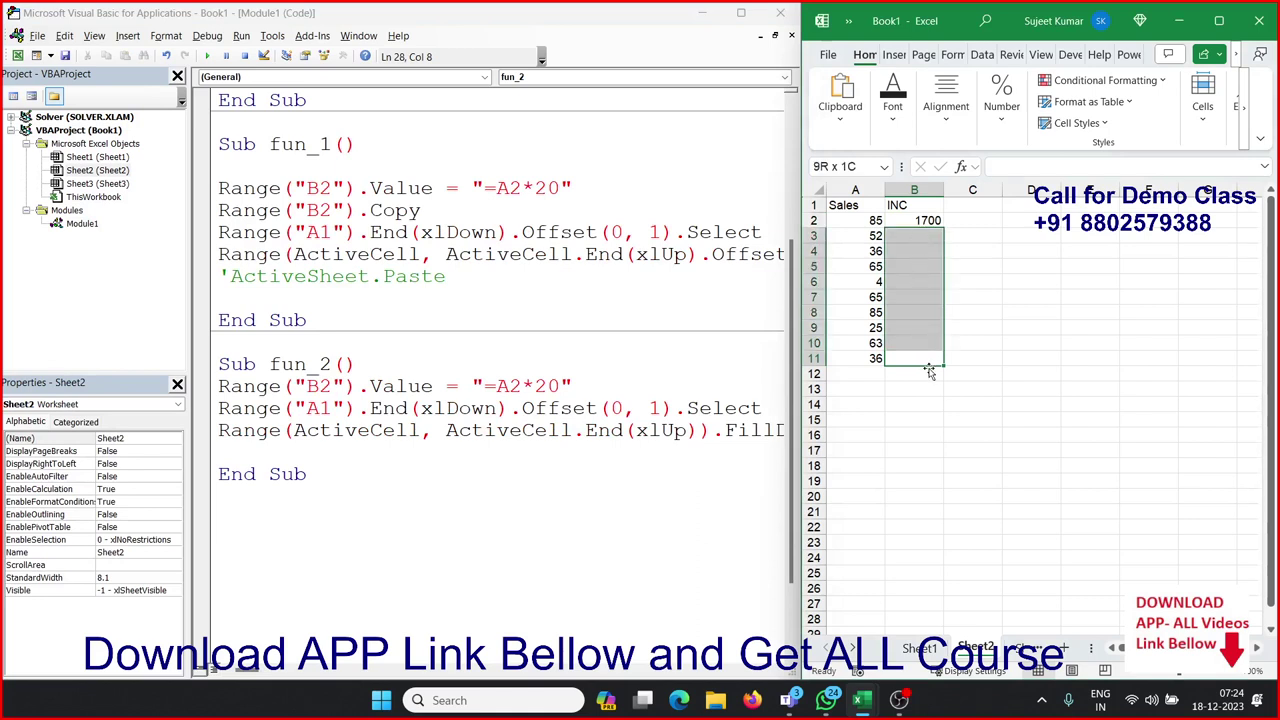
{"action": "left_click", "coordinate": [920, 222], "text": "shift"}
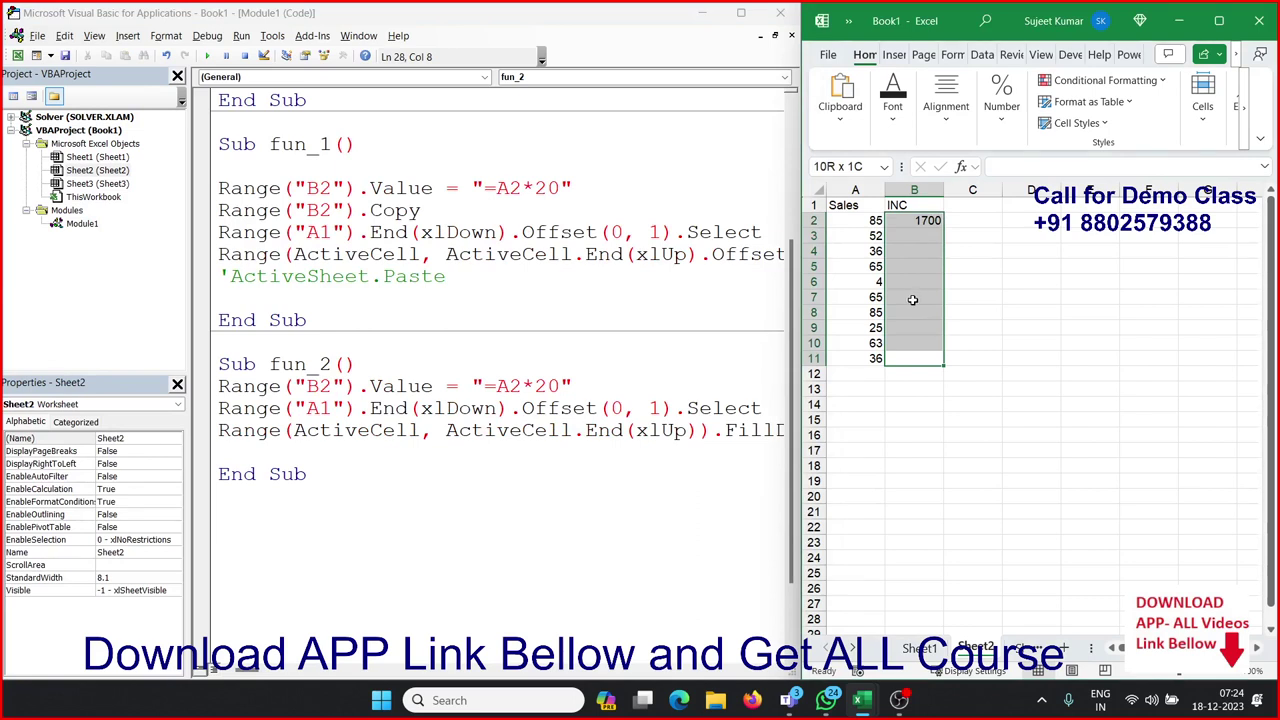
{"action": "left_click_drag", "start_coordinate": [706, 256], "coordinate": [793, 262]}
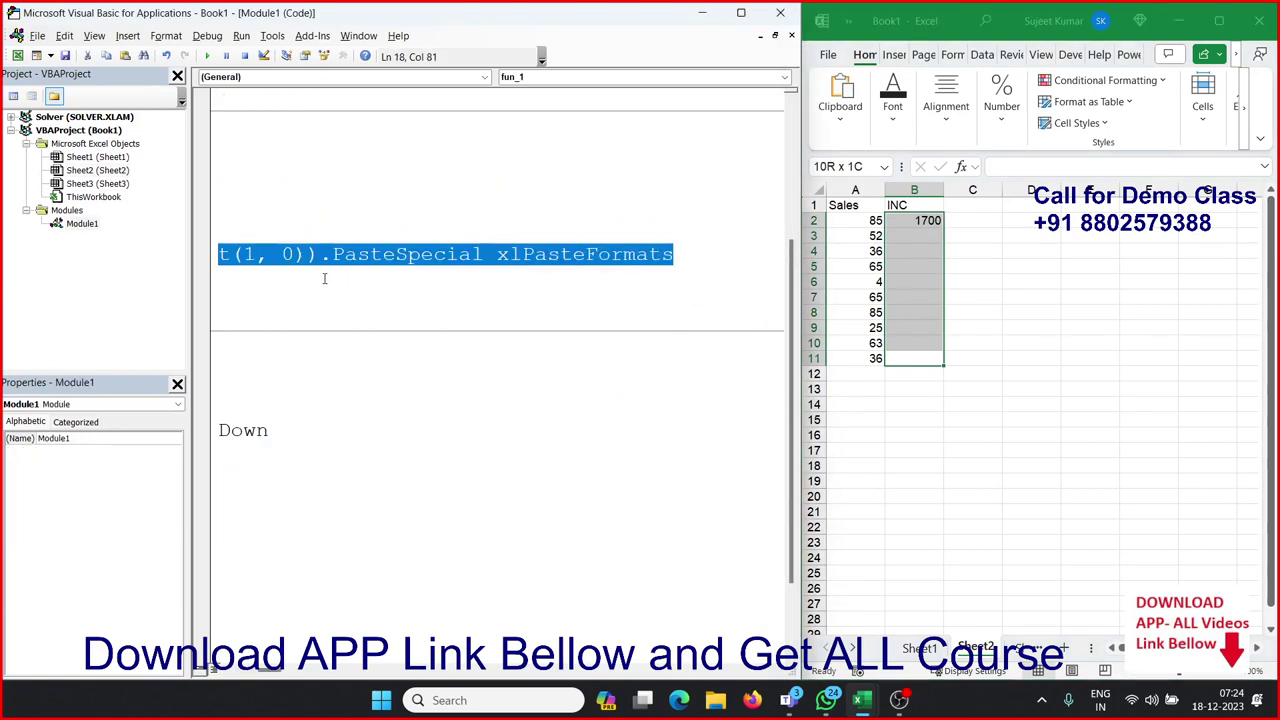
{"action": "left_click", "coordinate": [363, 409]}
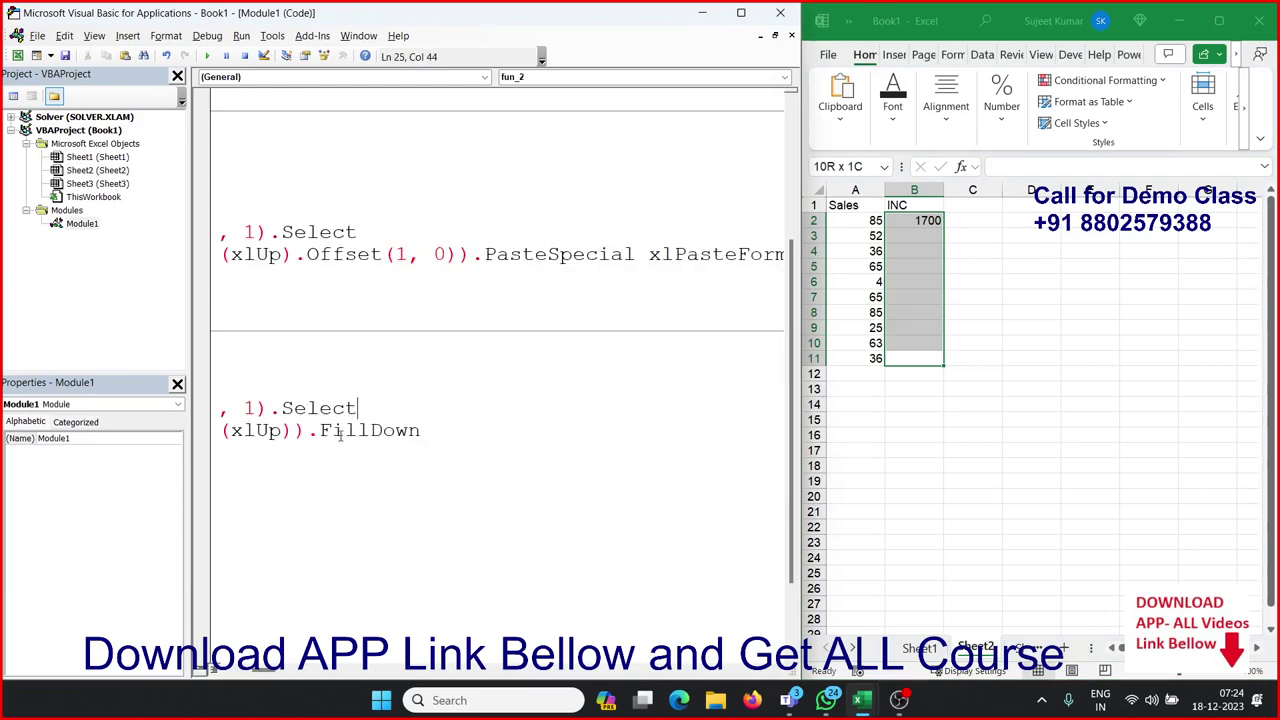
{"action": "left_click", "coordinate": [272, 678]}
{"action": "left_click", "coordinate": [252, 676]}
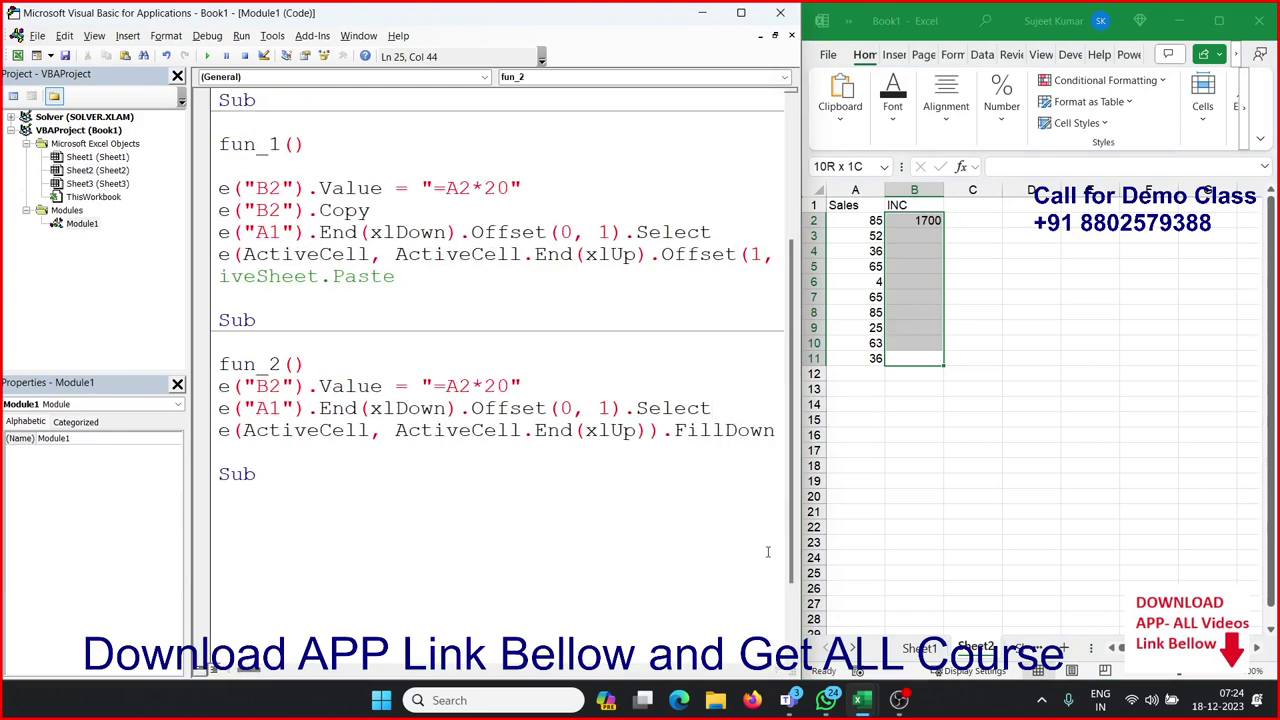
{"action": "left_click_drag", "start_coordinate": [800, 549], "coordinate": [867, 549]}
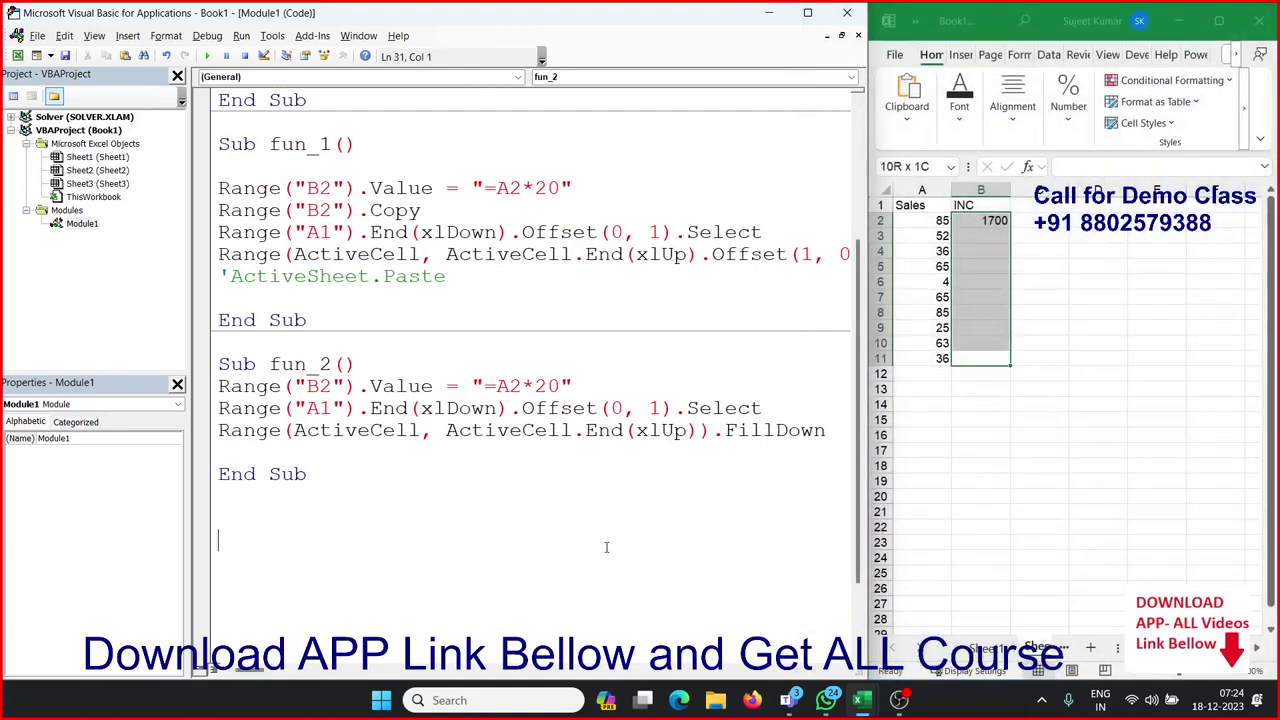
Run fun_2 so B2:B11 fill with Sales×20 results, from 1700 down to 720
{"action": "left_click", "coordinate": [373, 479]}
{"action": "left_click", "coordinate": [293, 430]}
{"action": "left_click", "coordinate": [206, 57]}
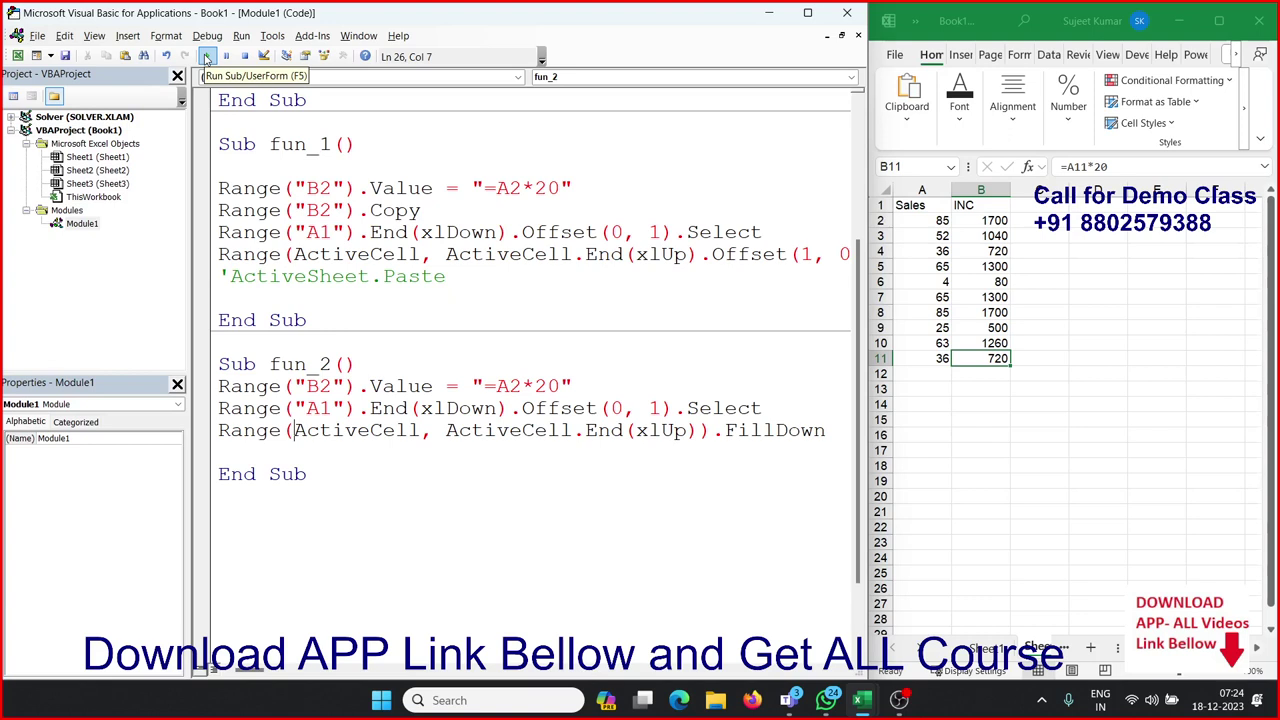
{"action": "left_click", "coordinate": [207, 58]}
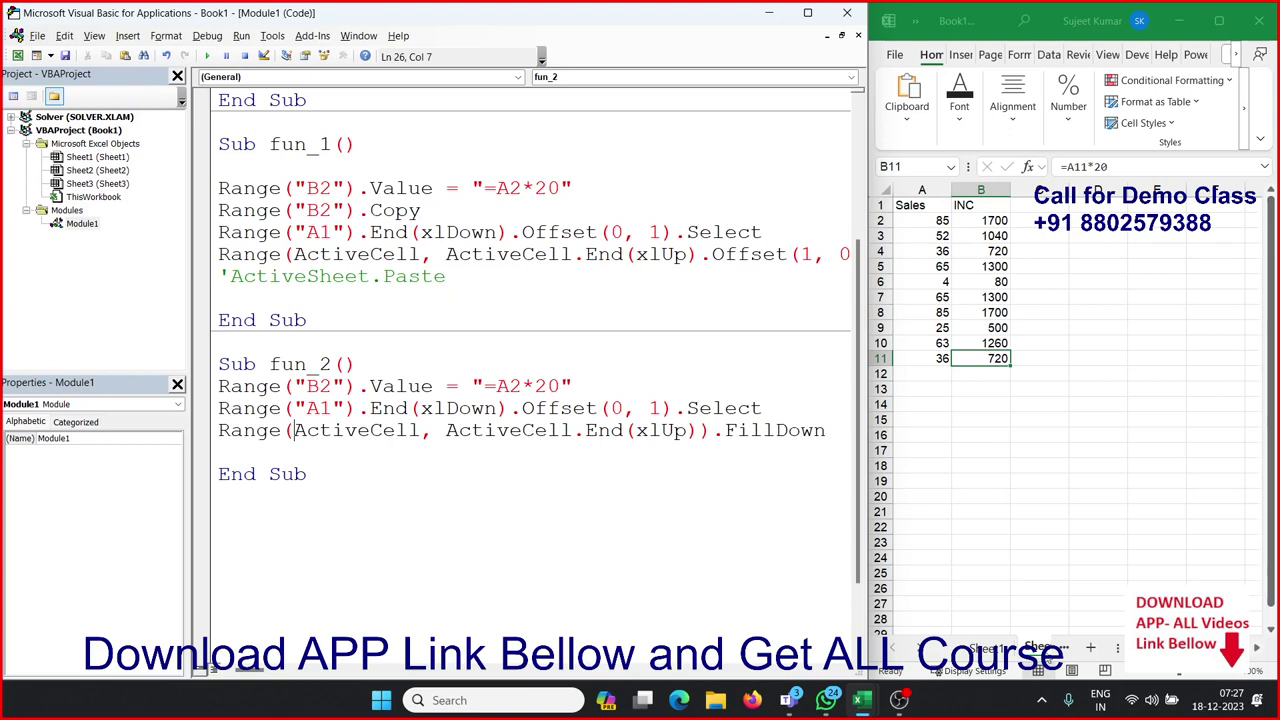
Paste the copied Sales column from Sheet2 into Sheet3 starting at A1
{"action": "left_click", "coordinate": [938, 651]}
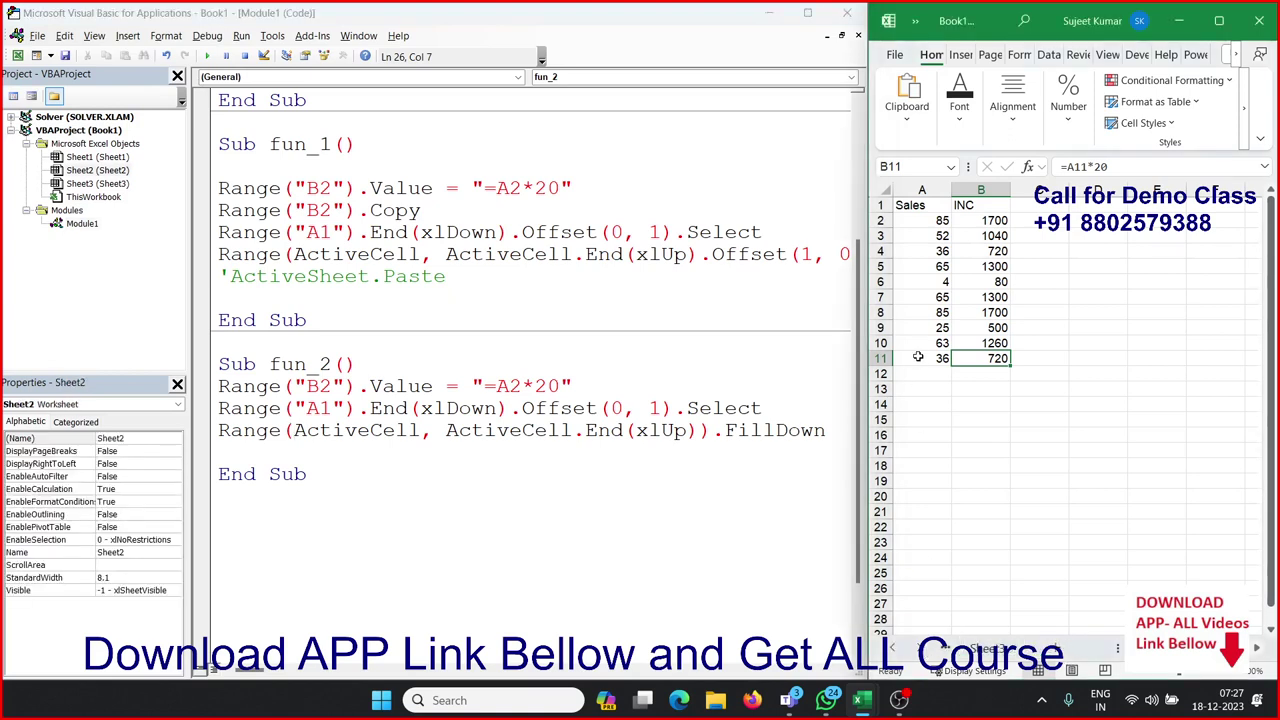
{"action": "left_click_drag", "start_coordinate": [920, 357], "coordinate": [903, 205]}
{"action": "key", "text": "ctrl+c"}
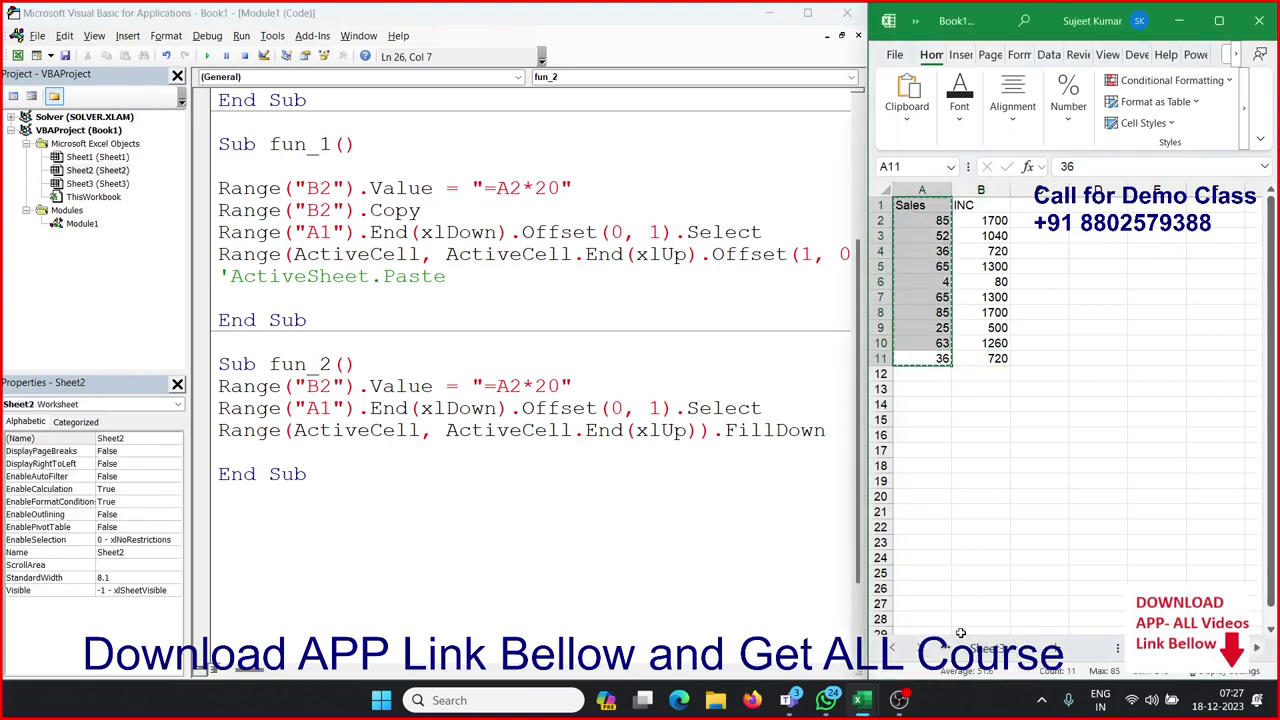
{"action": "left_click", "coordinate": [985, 648]}
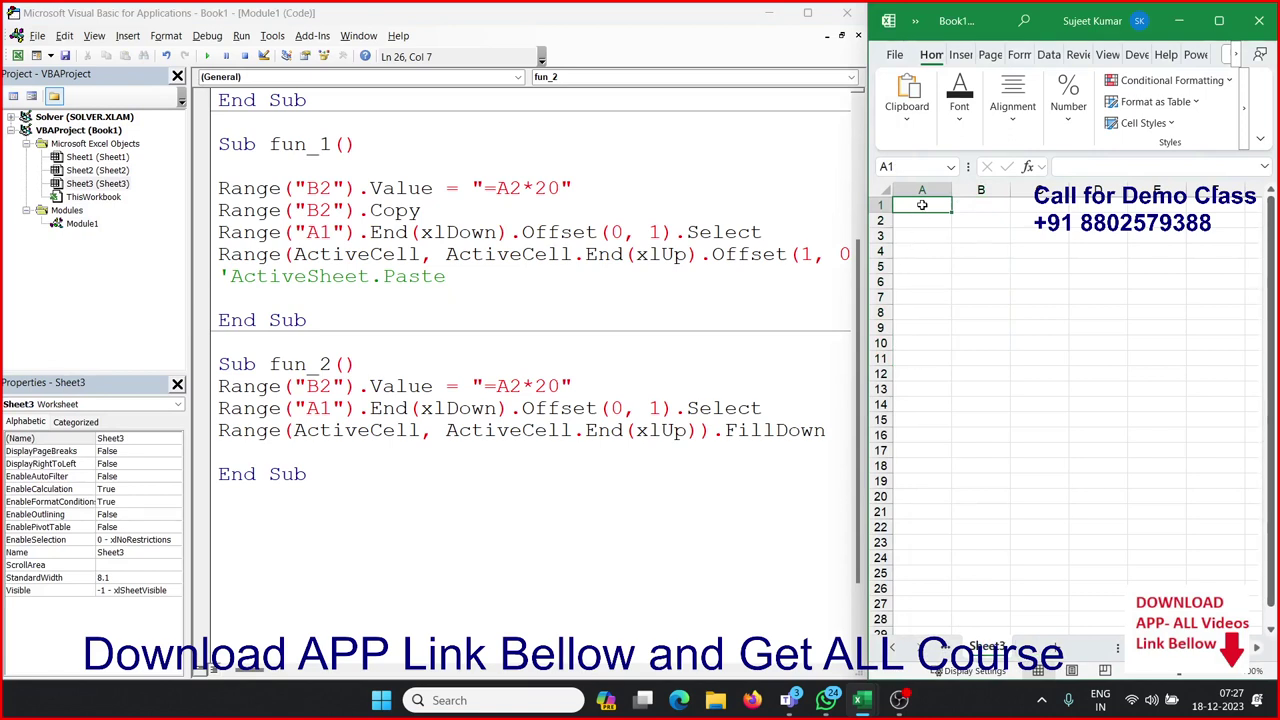
{"action": "key", "text": "ctrl+v"}
Rename the A1 header to Marks and enter Result as the B1 heading
{"action": "double_click", "coordinate": [924, 203]}
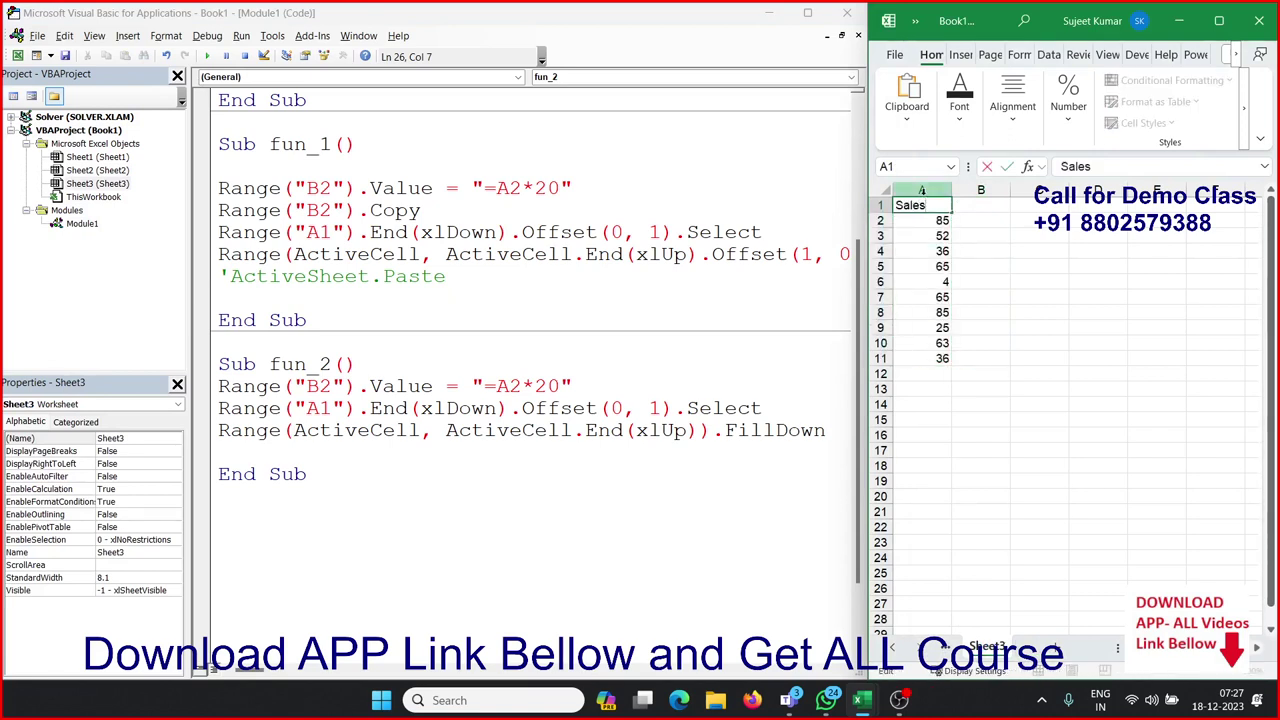
{"action": "key", "text": "BackSpace"}
{"action": "key", "text": "BackSpace"}
{"action": "key", "text": "BackSpace"}
{"action": "key", "text": "BackSpace"}
{"action": "type", "text": "Ma"}
{"action": "type", "text": "rk"}
{"action": "left_click", "coordinate": [999, 207]}
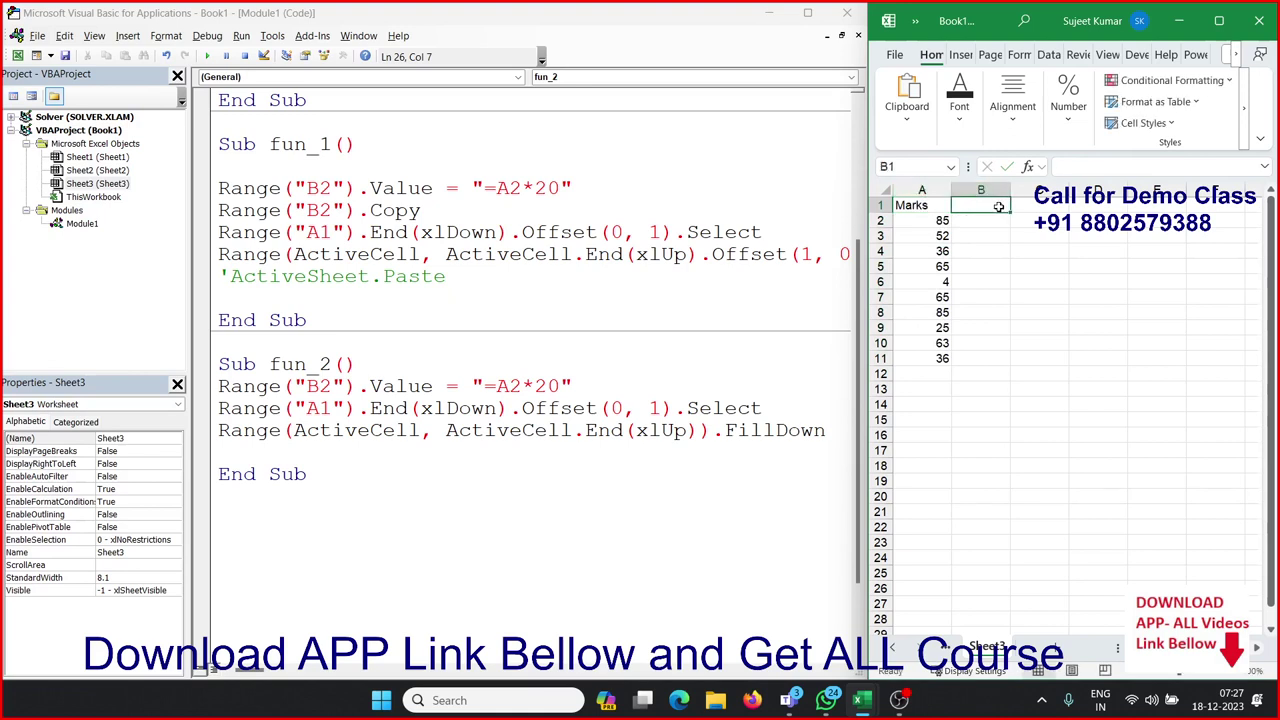
{"action": "type", "text": "Result"}
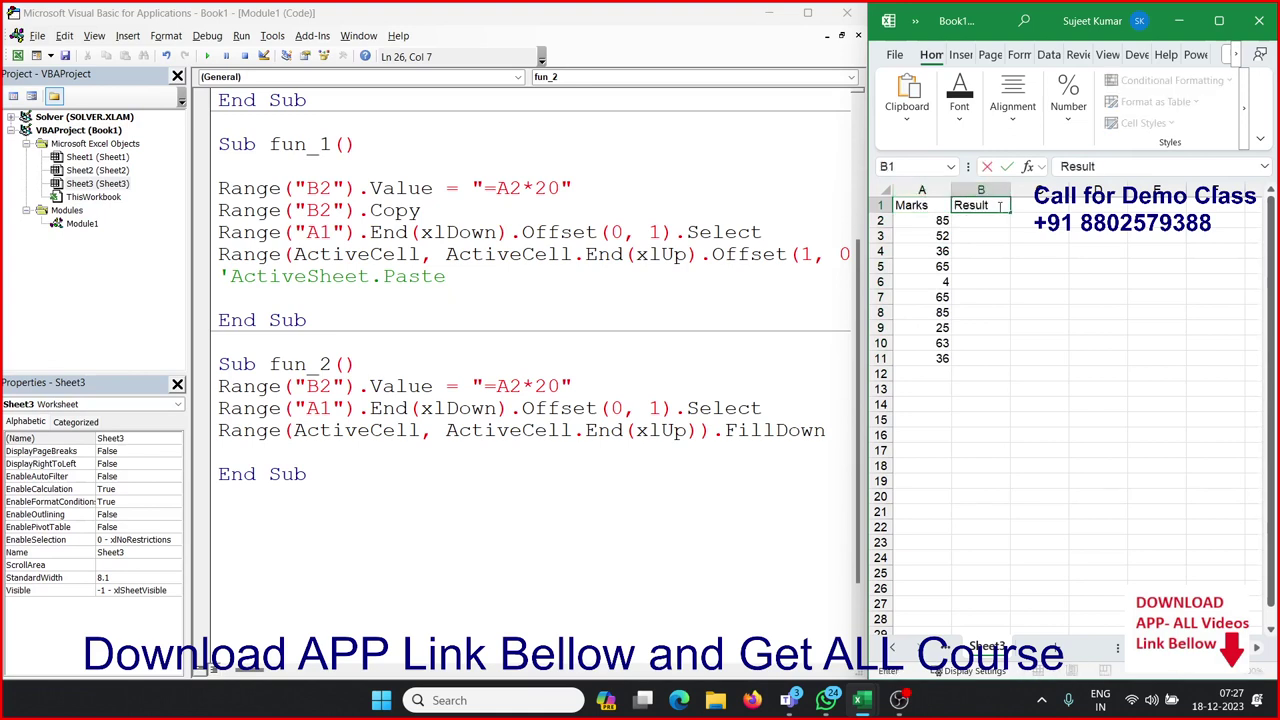
{"action": "key", "text": "Return"}
Enter the key >50 Pass and <50 Fail in C2:D3
{"action": "key", "text": "Right"}
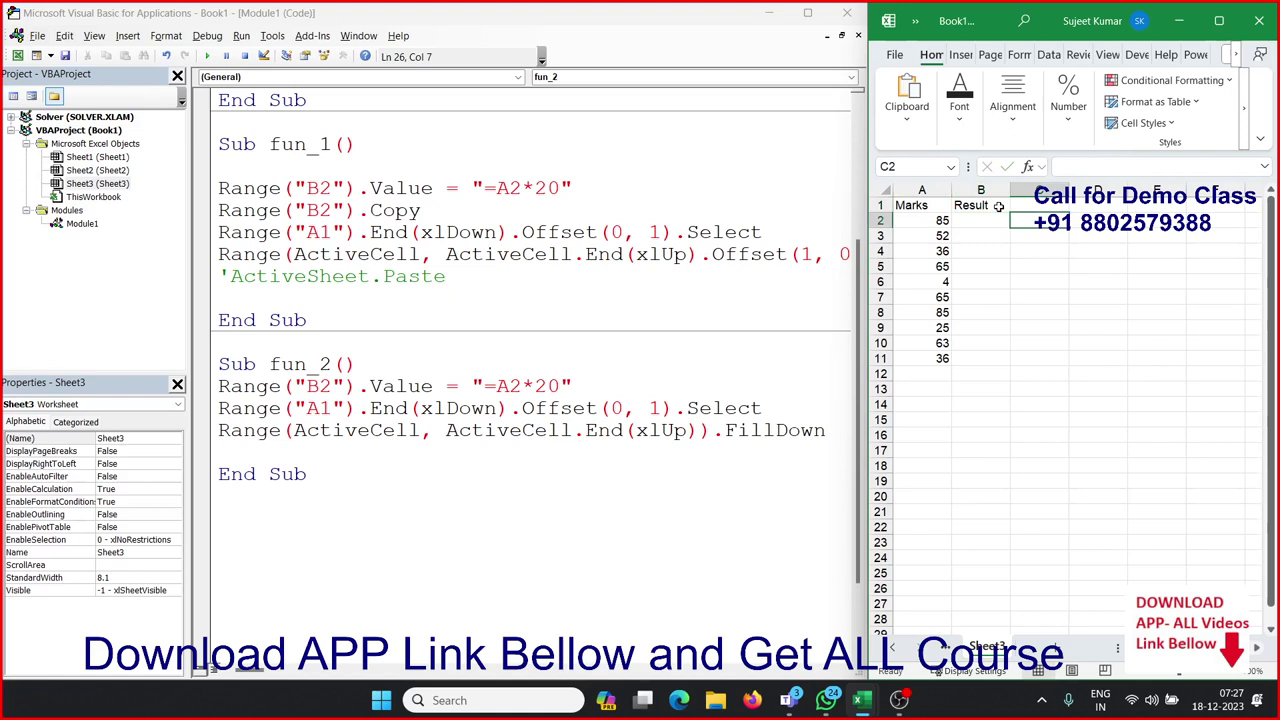
{"action": "type", "text": ">50"}
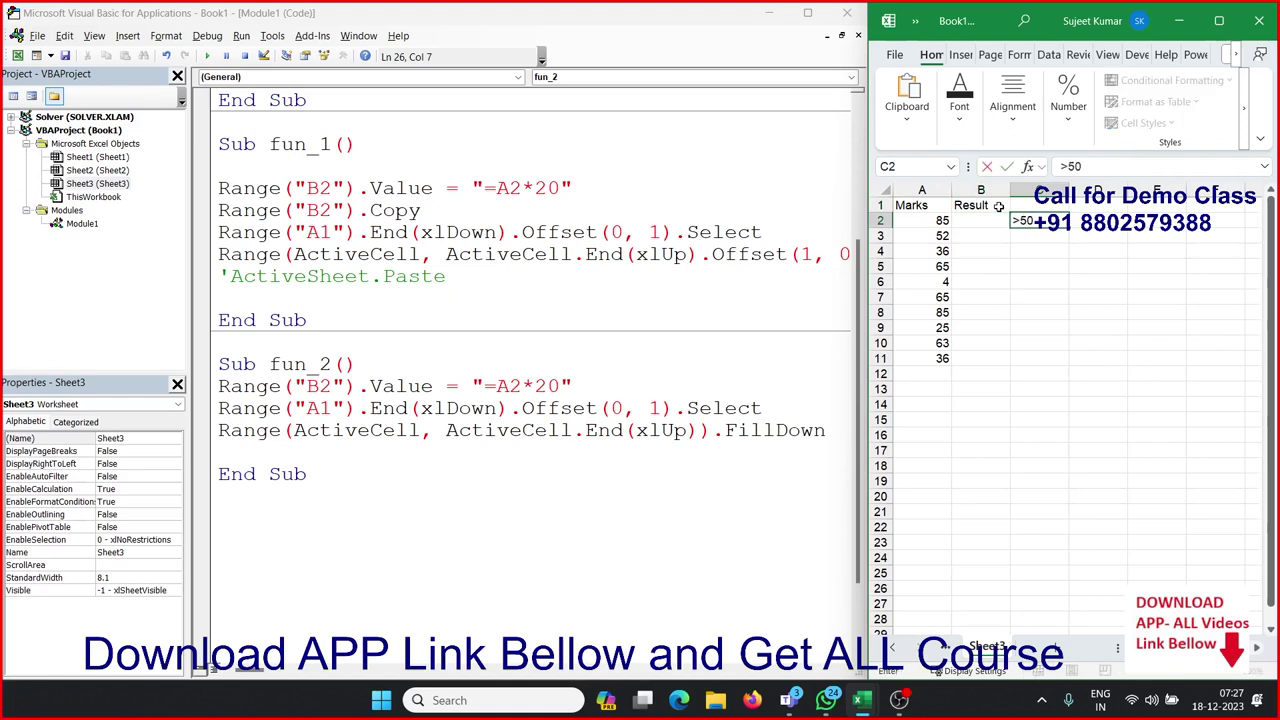
{"action": "key", "text": "Right"}
{"action": "type", "text": "Pas"}
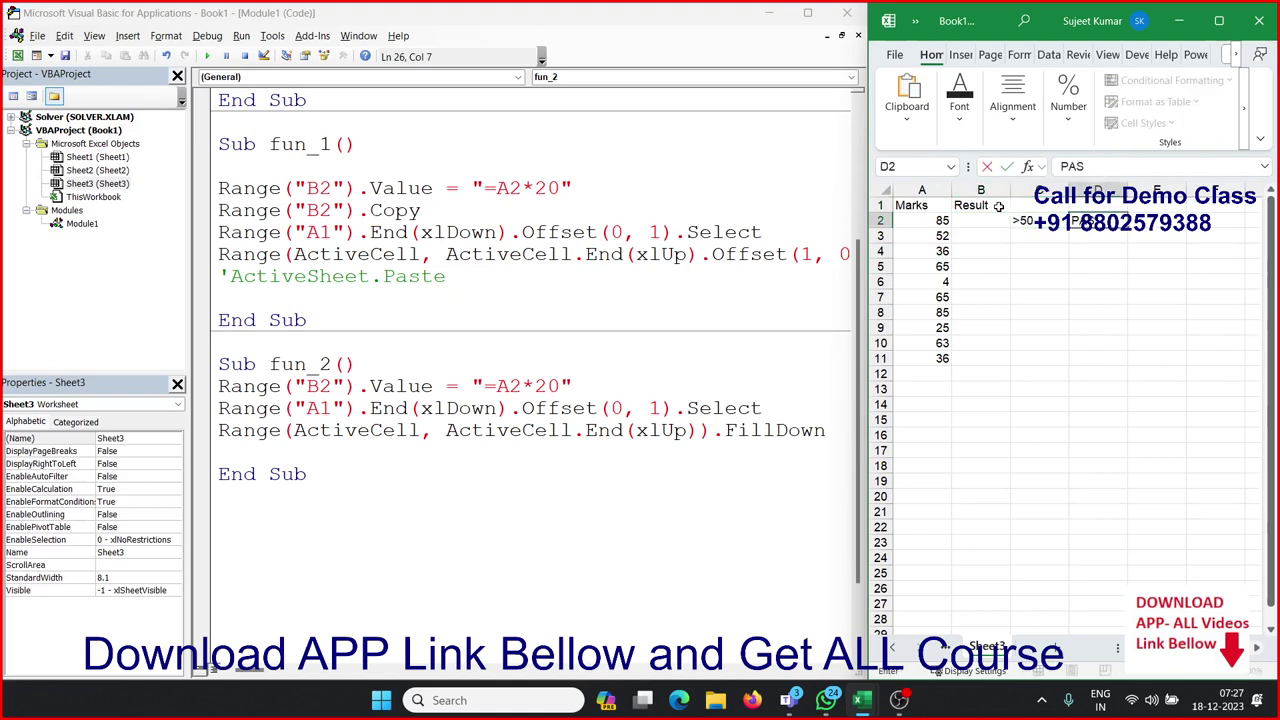
{"action": "type", "text": "s"}
{"action": "key", "text": "Return"}
{"action": "type", "text": "<"}
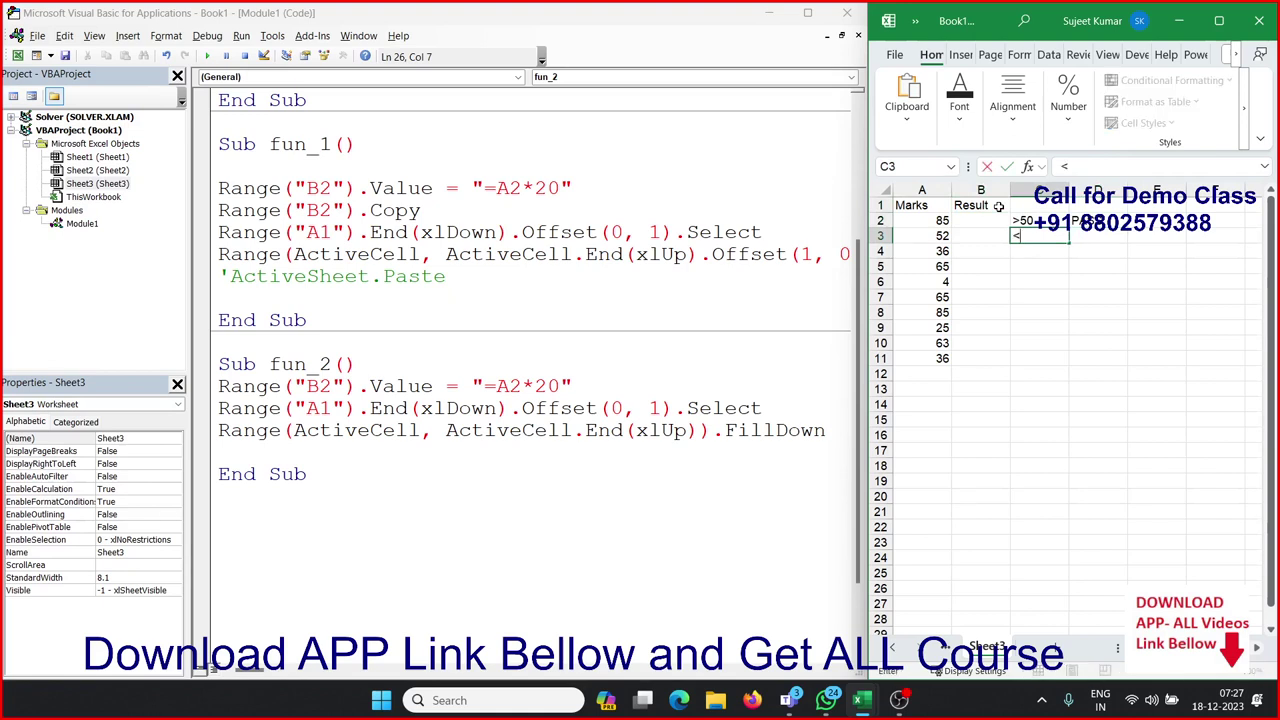
{"action": "type", "text": "50"}
{"action": "key", "text": "Tab"}
{"action": "type", "text": "Fail"}
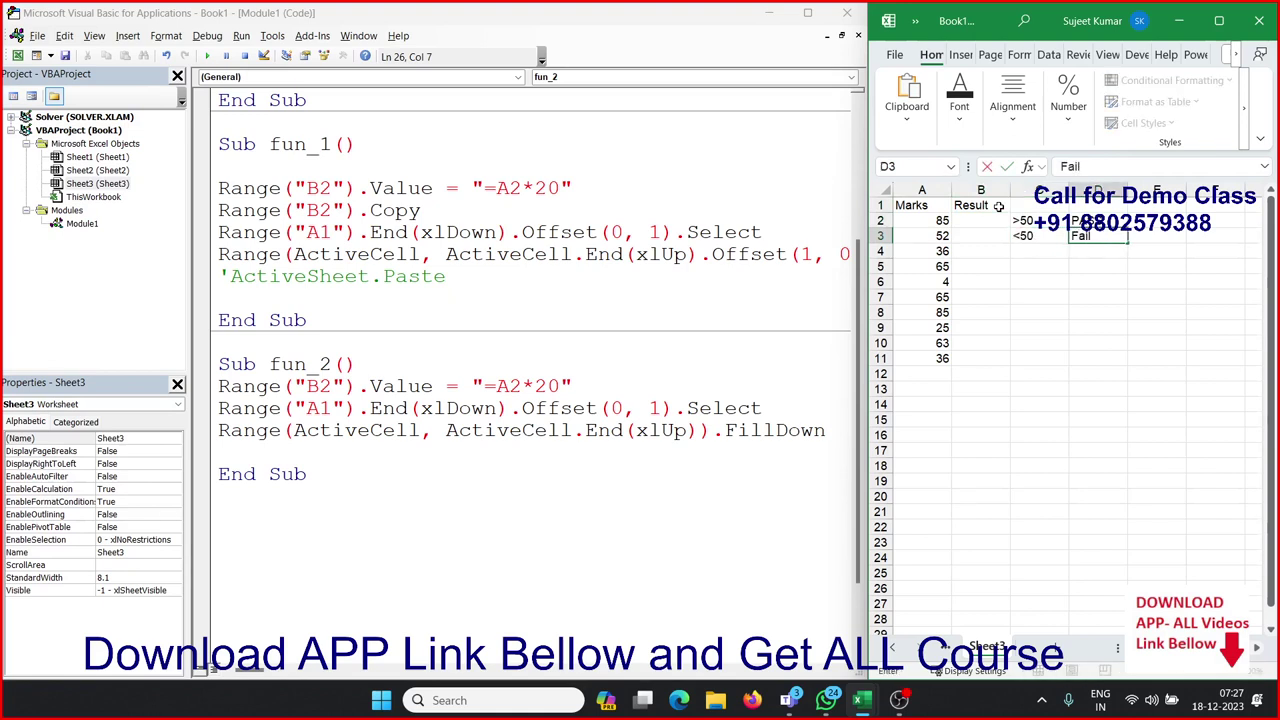
{"action": "key", "text": "Return"}
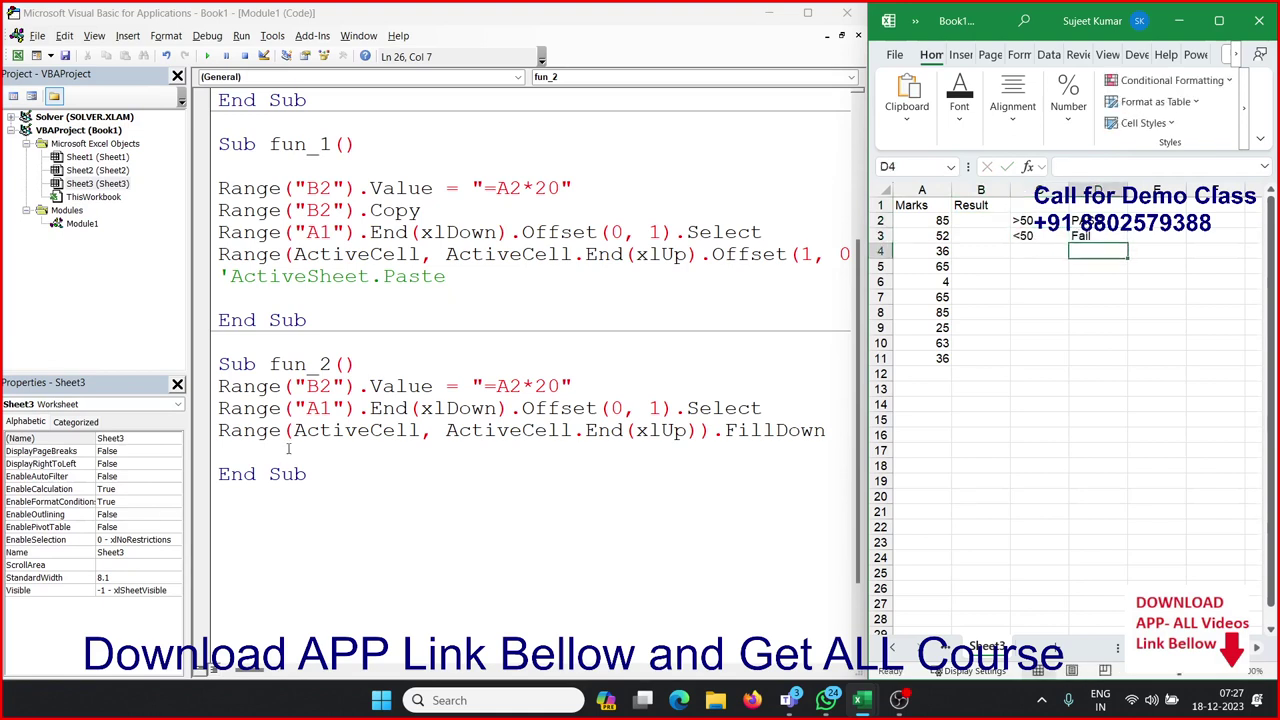
{"action": "left_click", "coordinate": [262, 480]}
{"action": "scroll", "coordinate": [266, 486], "scroll_direction": "down", "scroll_amount": 2}
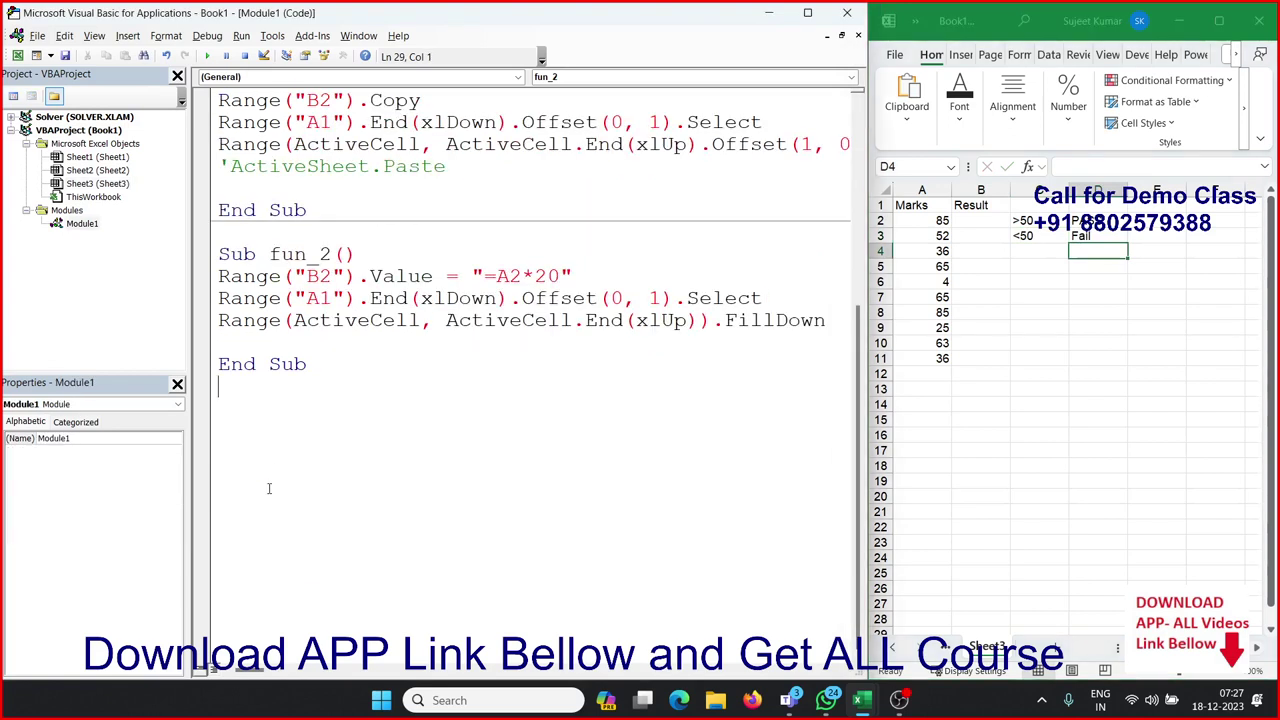
Type Sub fun_3() below fun_2 to create an empty fun_3 procedure with its End Sub
{"action": "type", "text": "sy"}
{"action": "key", "text": "BackSpace"}
{"action": "type", "text": "ub "}
{"action": "type", "text": "fi"}
{"action": "key", "text": "BackSpace"}
{"action": "type", "text": "i"}
{"action": "key", "text": "BackSpace"}
{"action": "type", "text": "un3"}
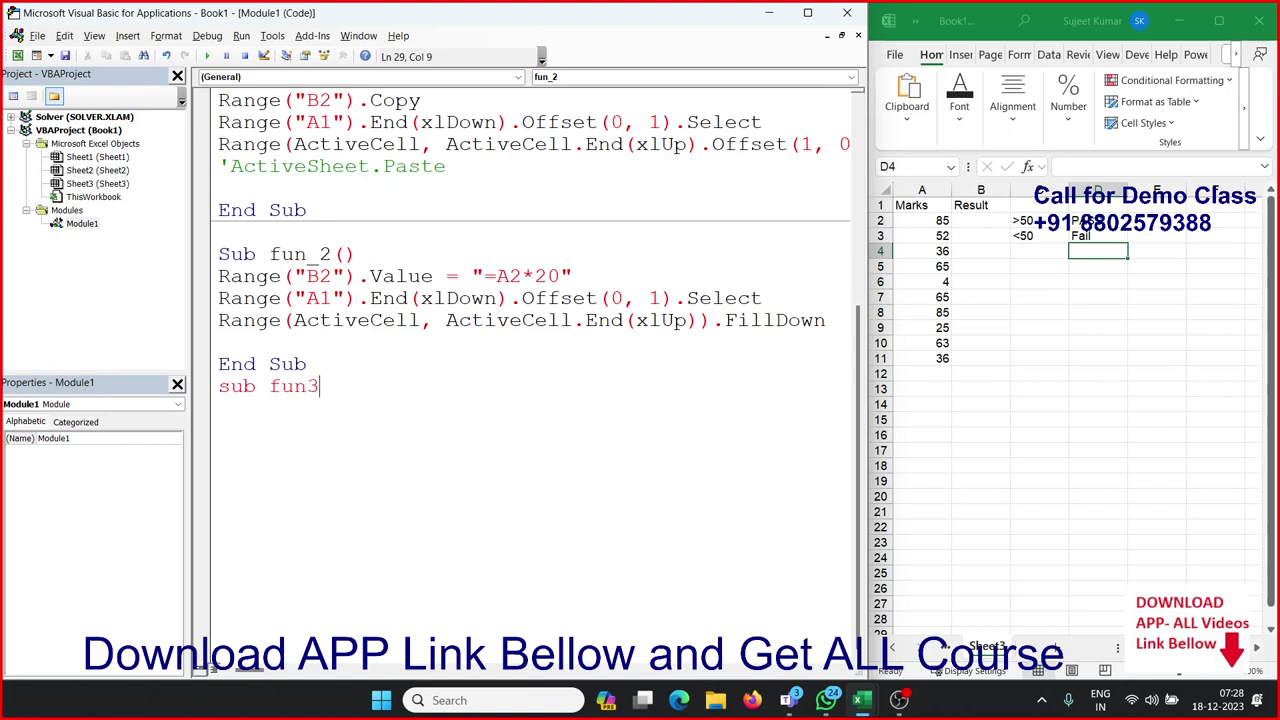
{"action": "key", "text": "BackSpace"}
{"action": "type", "text": "_"}
{"action": "type", "text": "3()"}
{"action": "key", "text": "Return"}
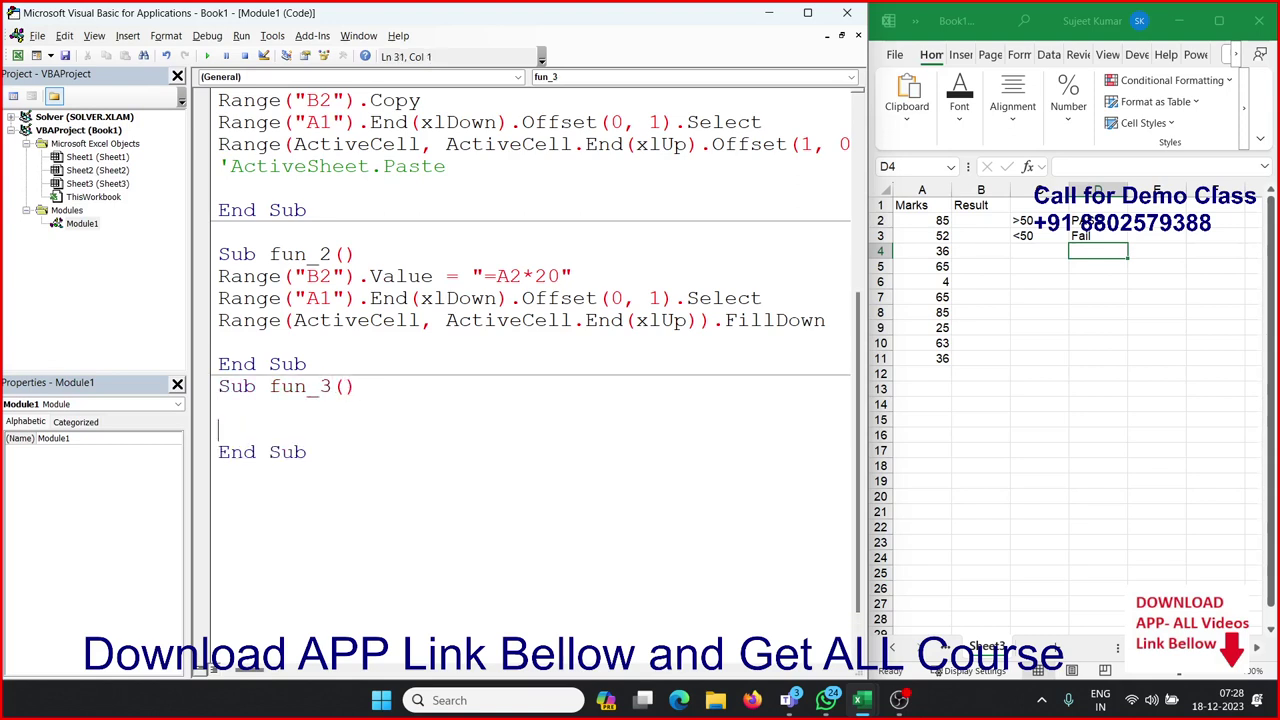
{"action": "key", "text": "Return"}
{"action": "key", "text": "Return"}
{"action": "key", "text": "Return"}
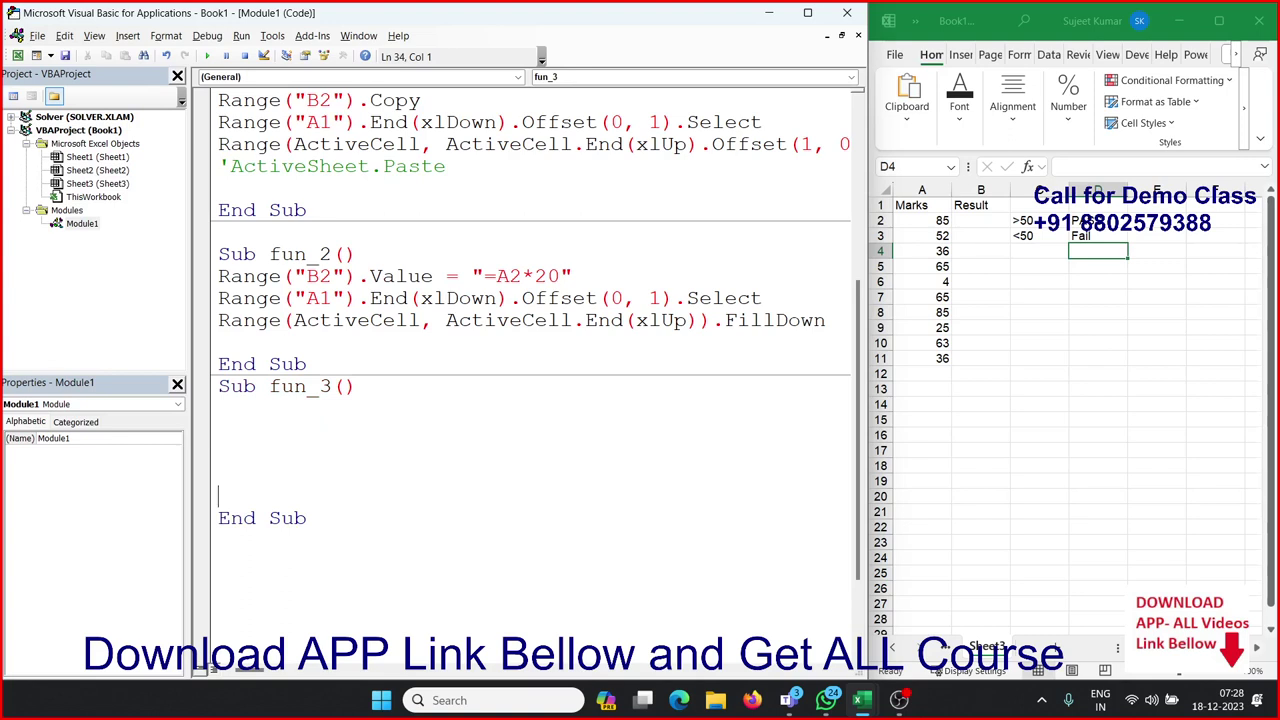
Enter =IF(A2>=50,"PASS","Fail") in cell B2, then reopen the formula for editing
{"action": "left_click", "coordinate": [257, 416]}
{"action": "left_click", "coordinate": [968, 220]}
{"action": "type", "text": "="}
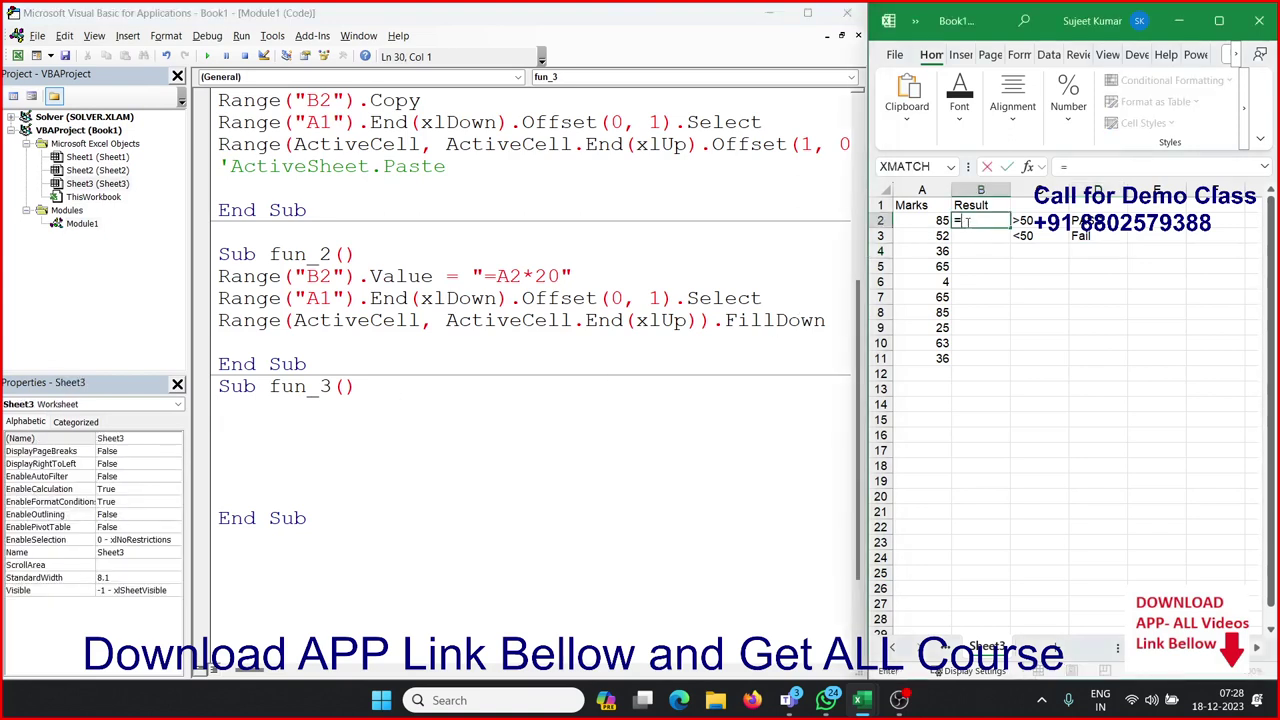
{"action": "type", "text": "if"}
{"action": "key", "text": "Tab"}
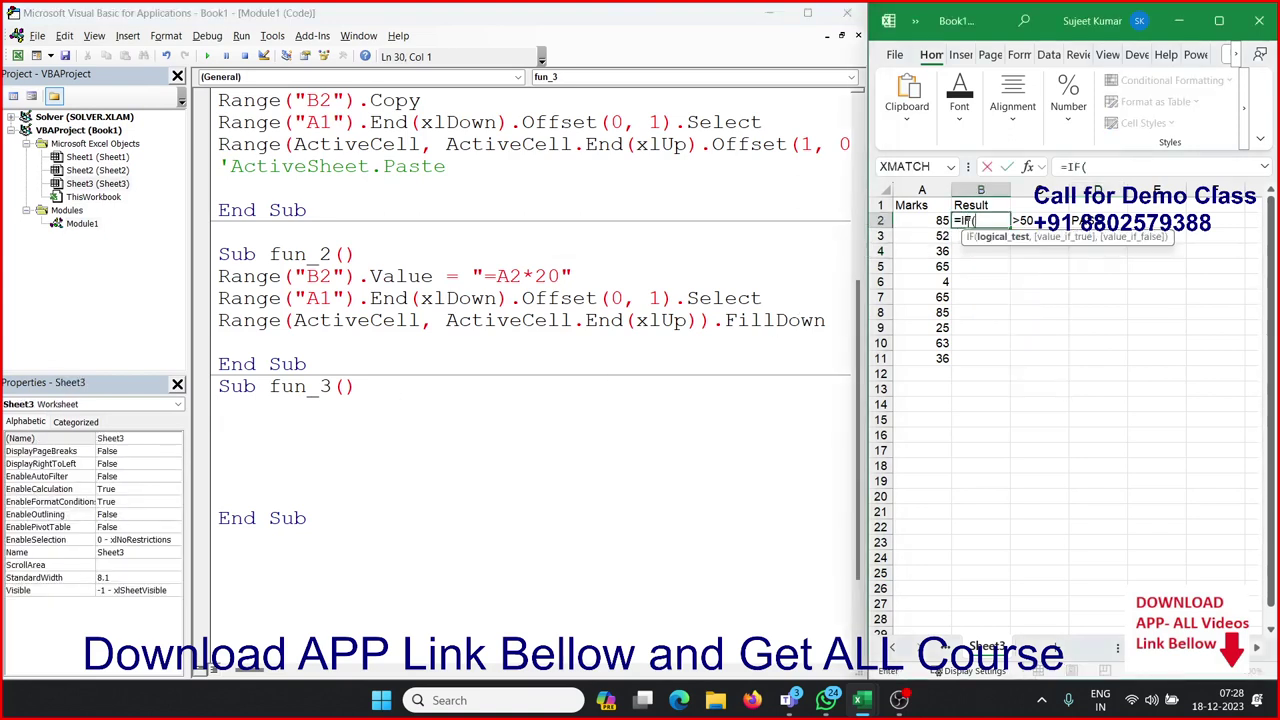
{"action": "left_click", "coordinate": [922, 220]}
{"action": "type", "text": ">"}
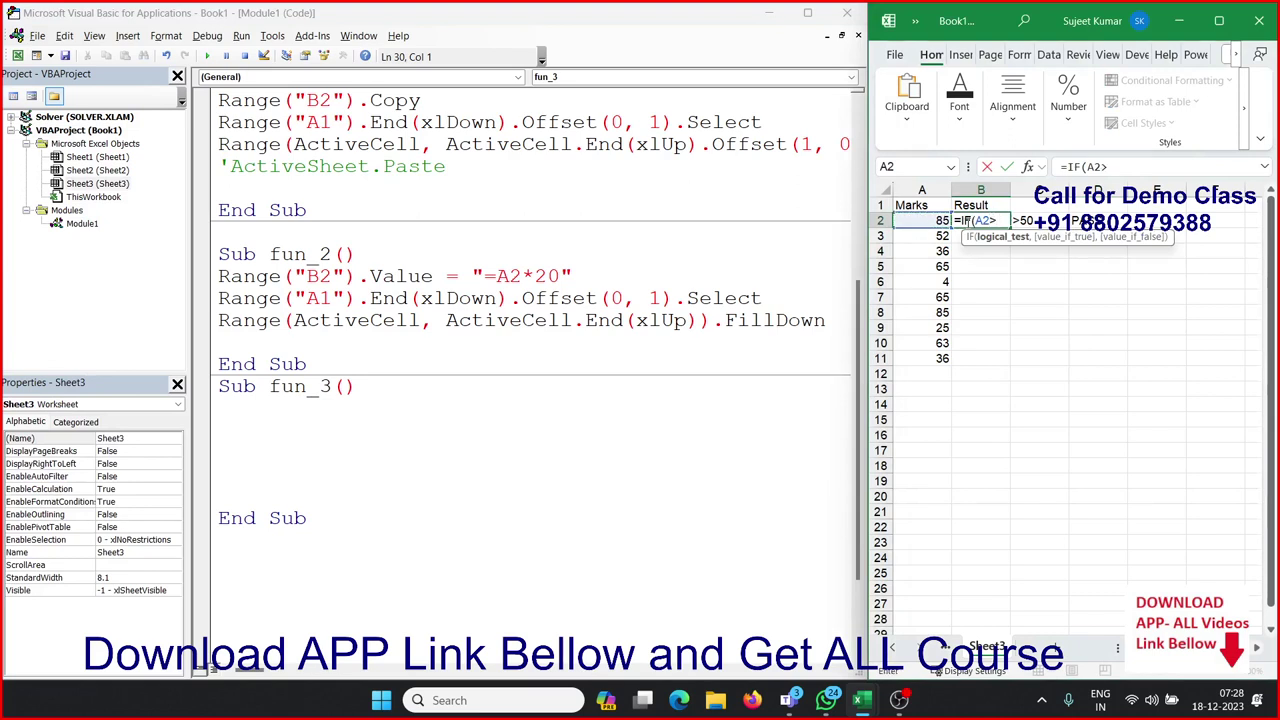
{"action": "type", "text": "=50"}
{"action": "type", "text": ",\"PASS"}
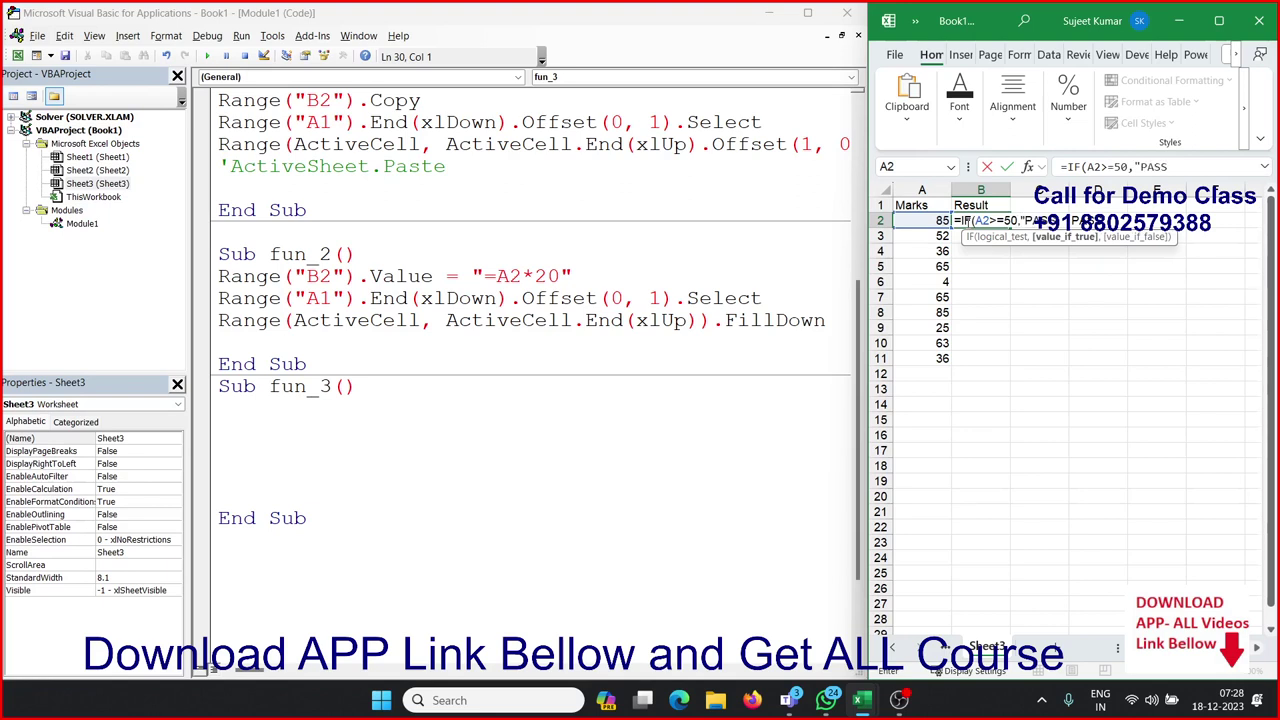
{"action": "type", "text": "\",\"F"}
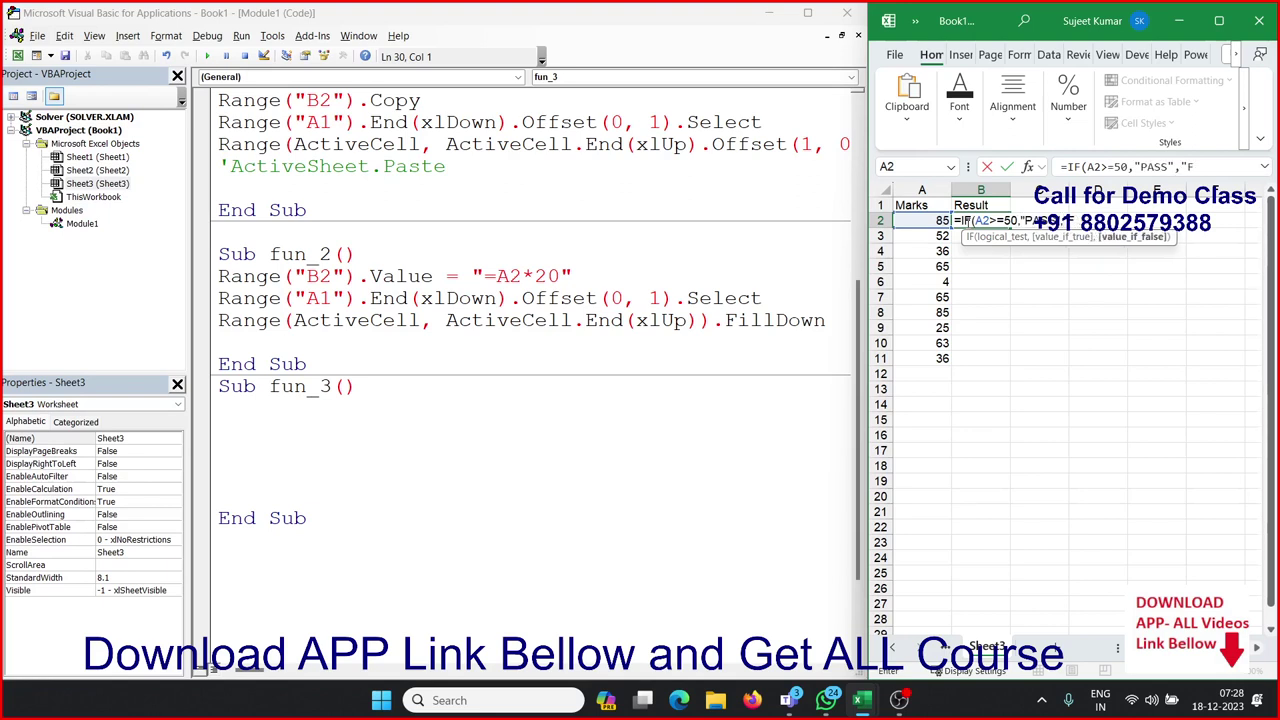
{"action": "type", "text": "ail"}
{"action": "type", "text": ")"}
{"action": "key", "text": "Return"}
{"action": "left_click", "coordinate": [968, 222]}
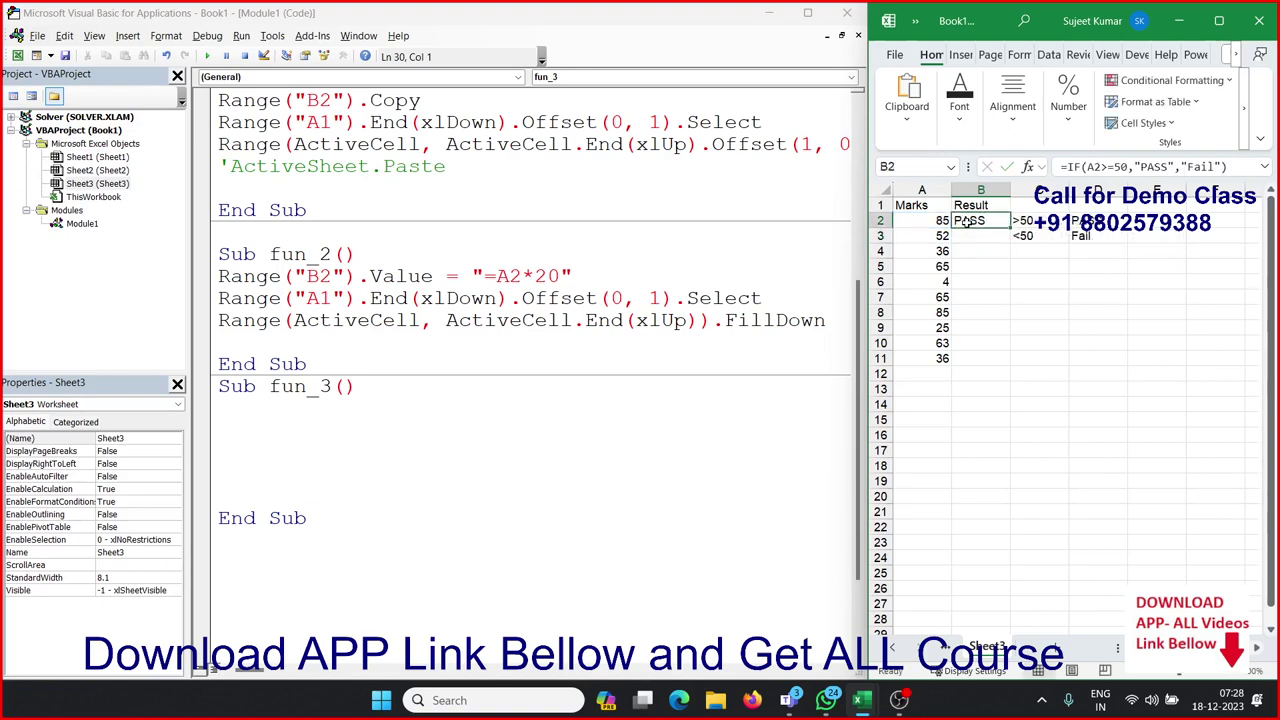
{"action": "double_click", "coordinate": [966, 222]}
{"action": "double_click", "coordinate": [967, 220]}
In fun_3, write Range("B2").Value= followed by the pasted IF formula
{"action": "left_click", "coordinate": [275, 430]}
{"action": "type", "text": "ran"}
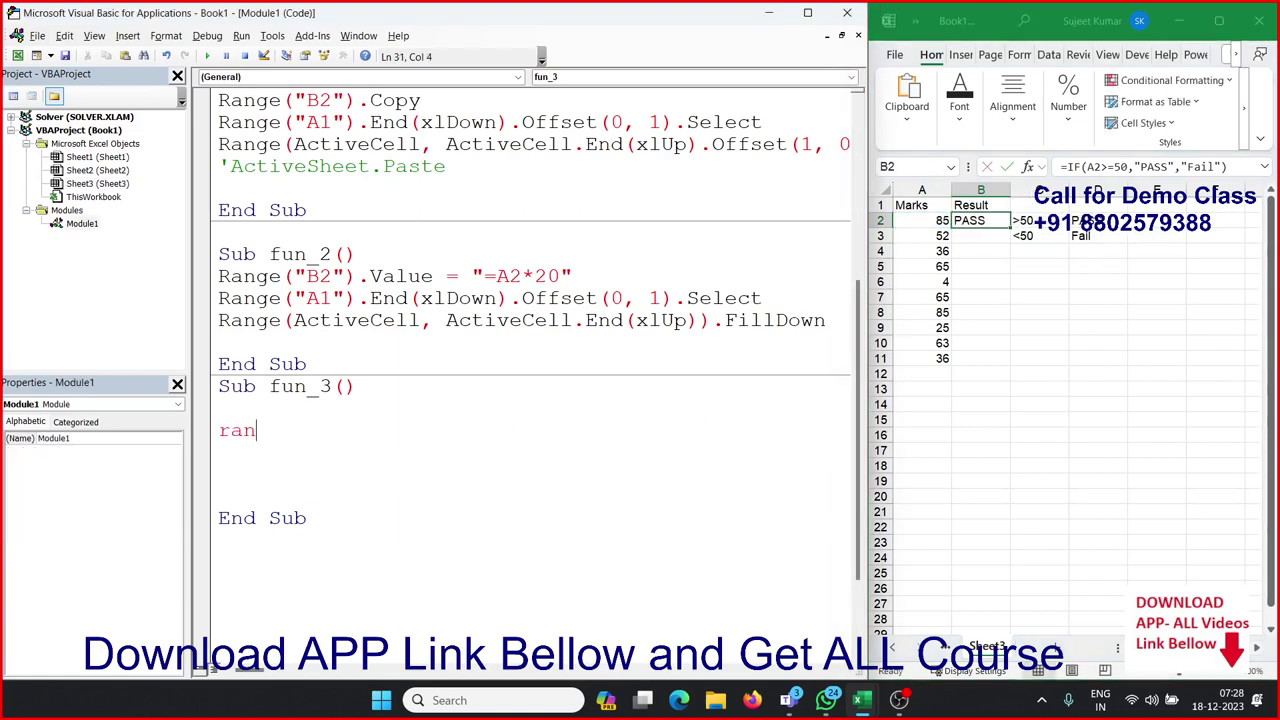
{"action": "type", "text": "ge(\""}
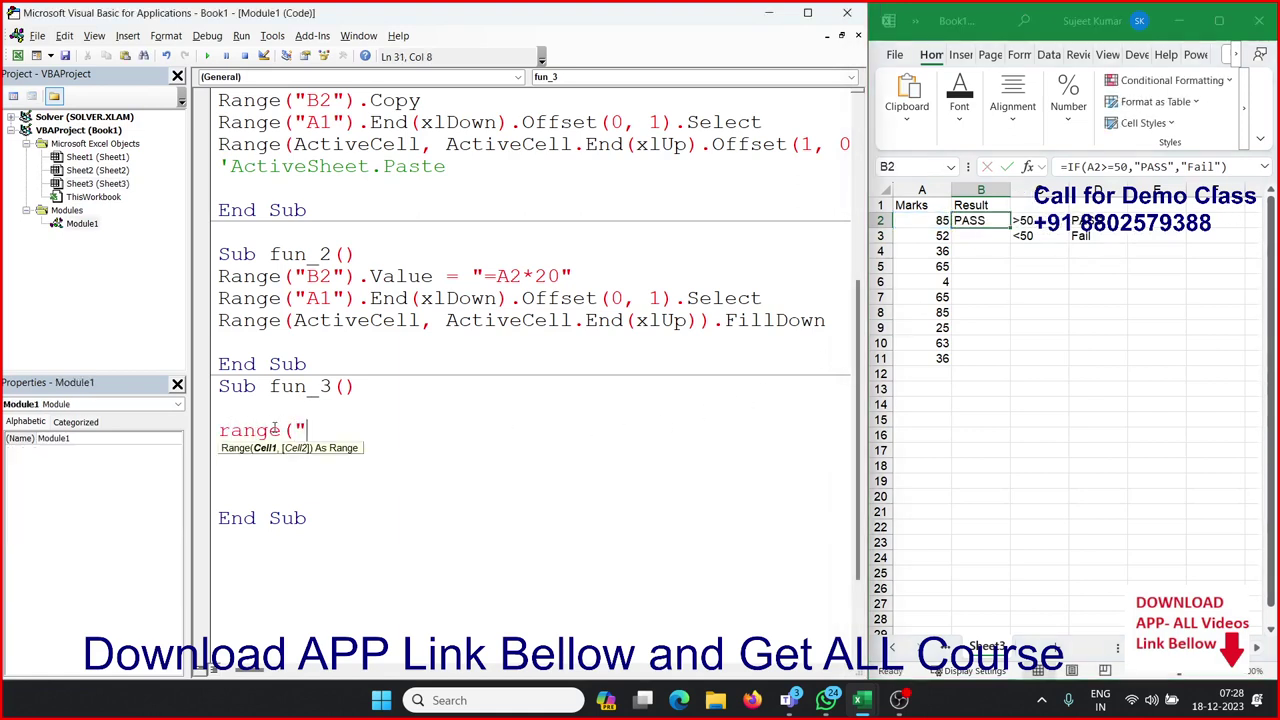
{"action": "type", "text": "B"}
{"action": "type", "text": "2\"),"}
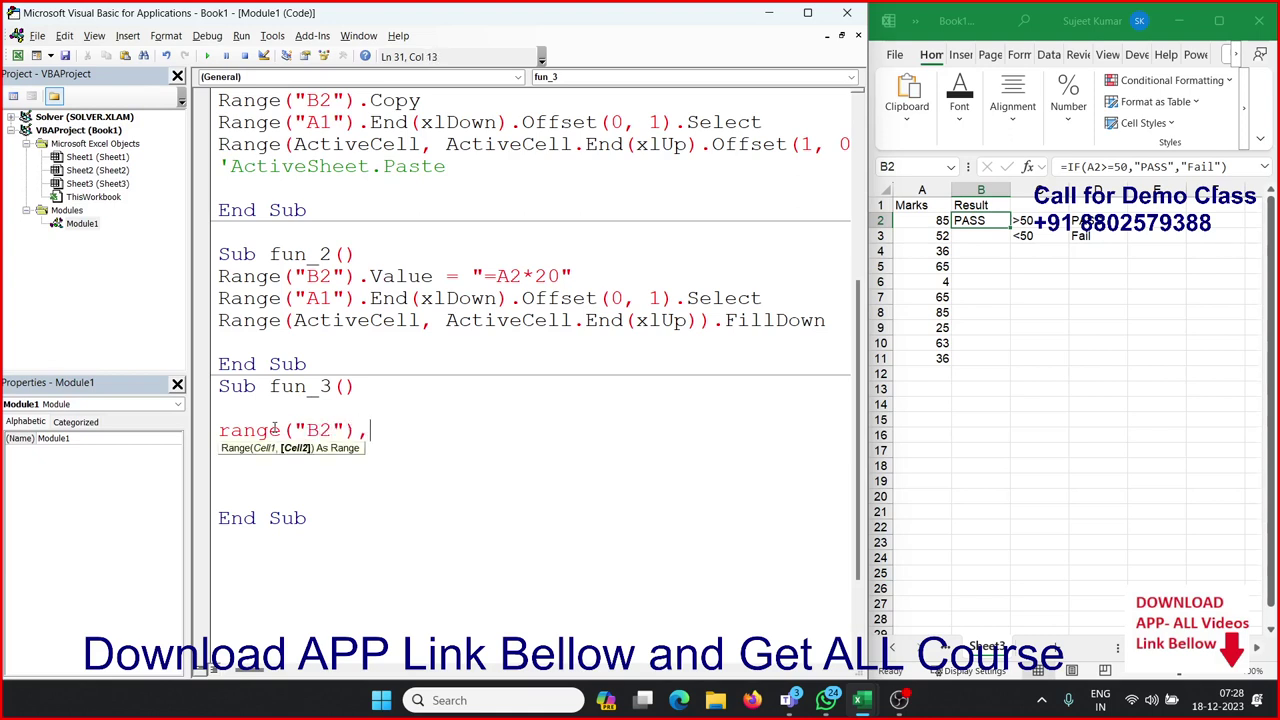
{"action": "key", "text": "BackSpace"}
{"action": "type", "text": ".va"}
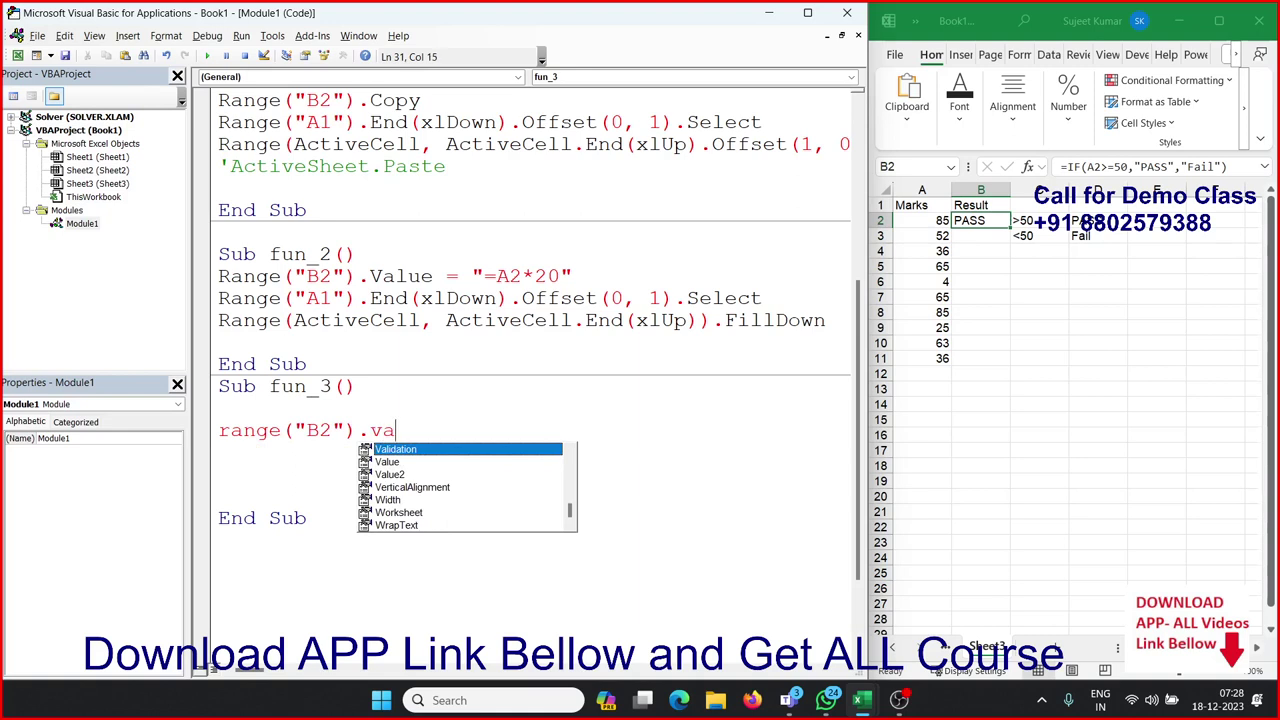
{"action": "key", "text": "Tab"}
{"action": "type", "text": "="}
{"action": "key", "text": "ctrl+v"}
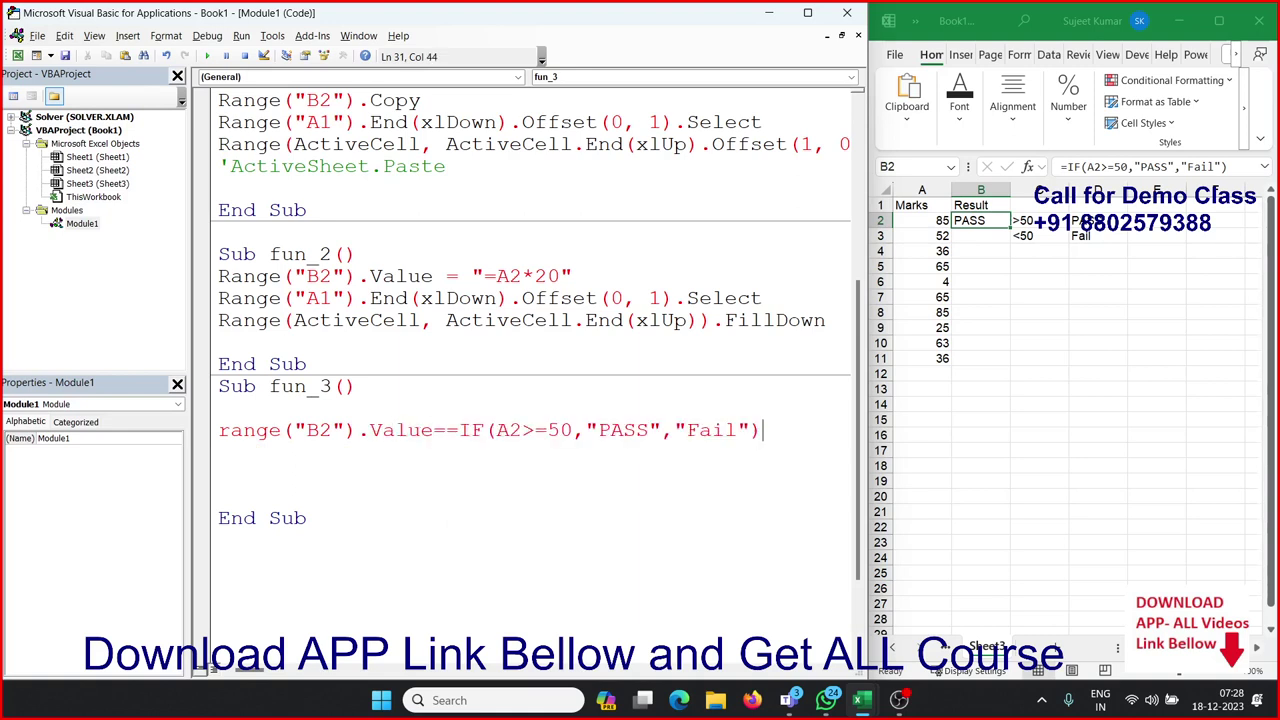
Wrap the pasted IF formula in double quotes and select the word PASS
{"action": "left_click", "coordinate": [446, 430]}
{"action": "type", "text": "\""}
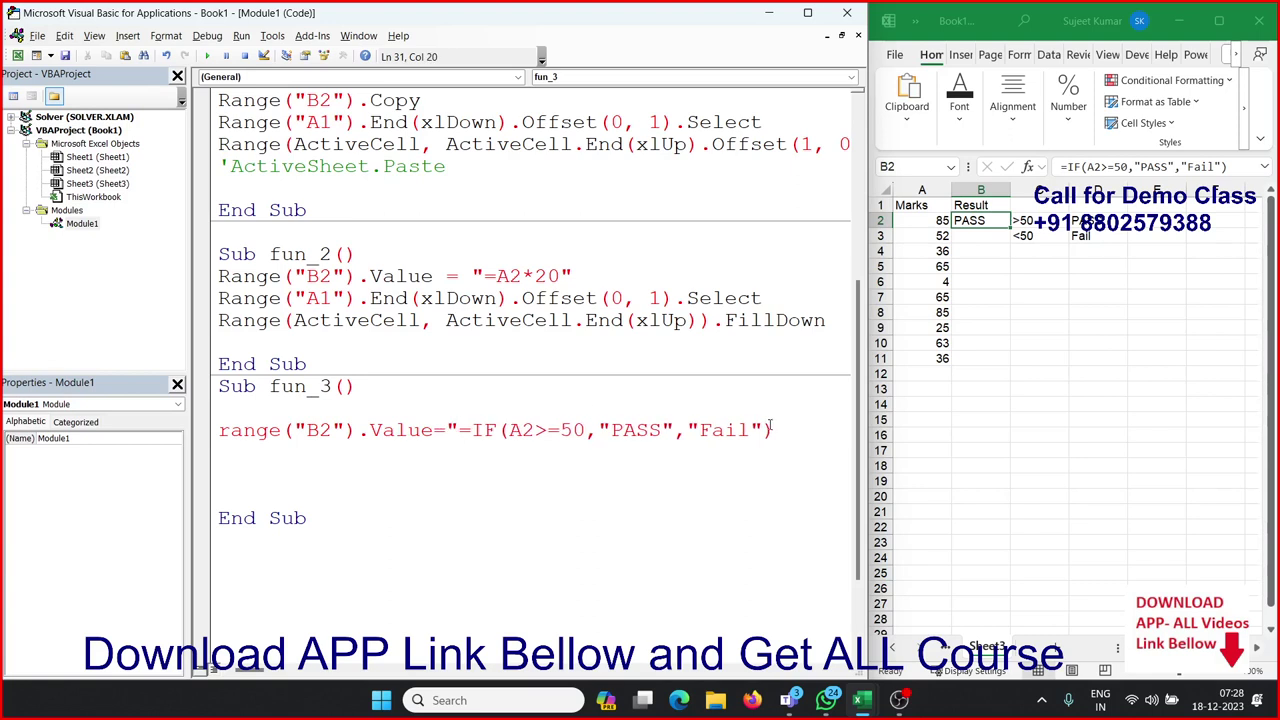
{"action": "left_click", "coordinate": [777, 430]}
{"action": "type", "text": "\""}
{"action": "left_click", "coordinate": [639, 430]}
{"action": "double_click", "coordinate": [643, 431]}
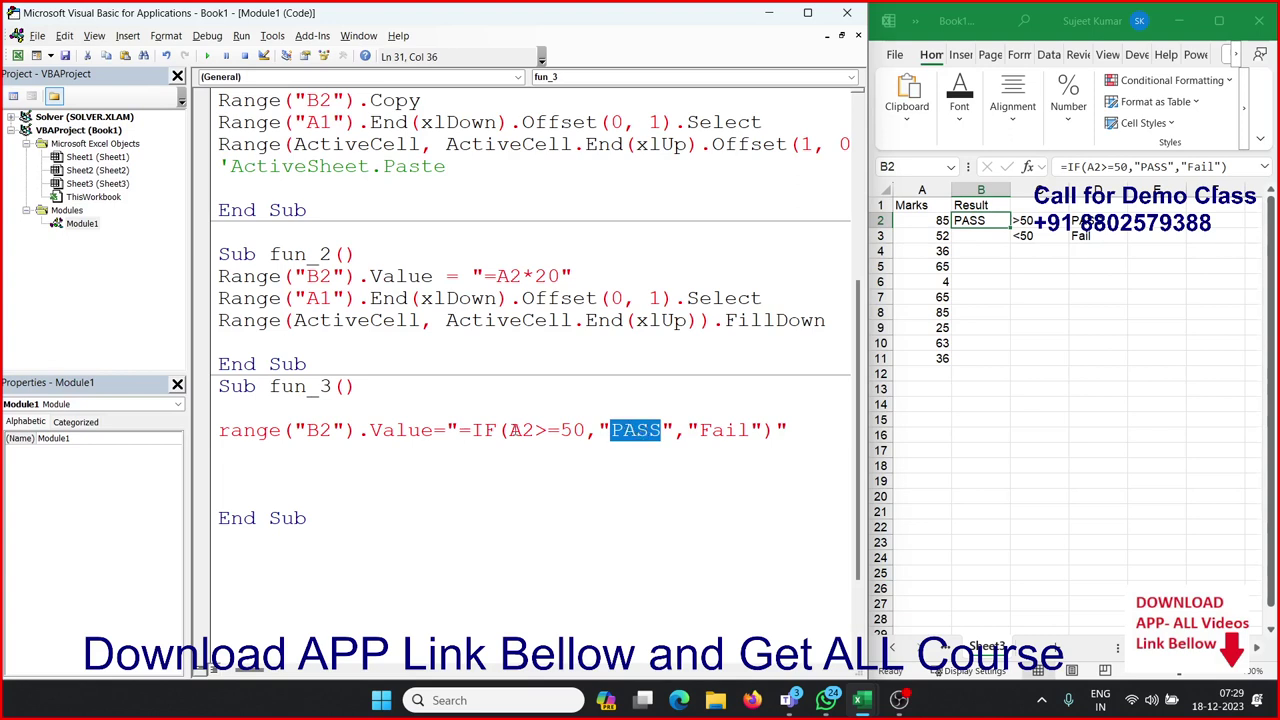
Highlight the quote pairs in the fun_3 formula string, then leave the line to trigger 'Expected: end of statement'
{"action": "left_click", "coordinate": [452, 428]}
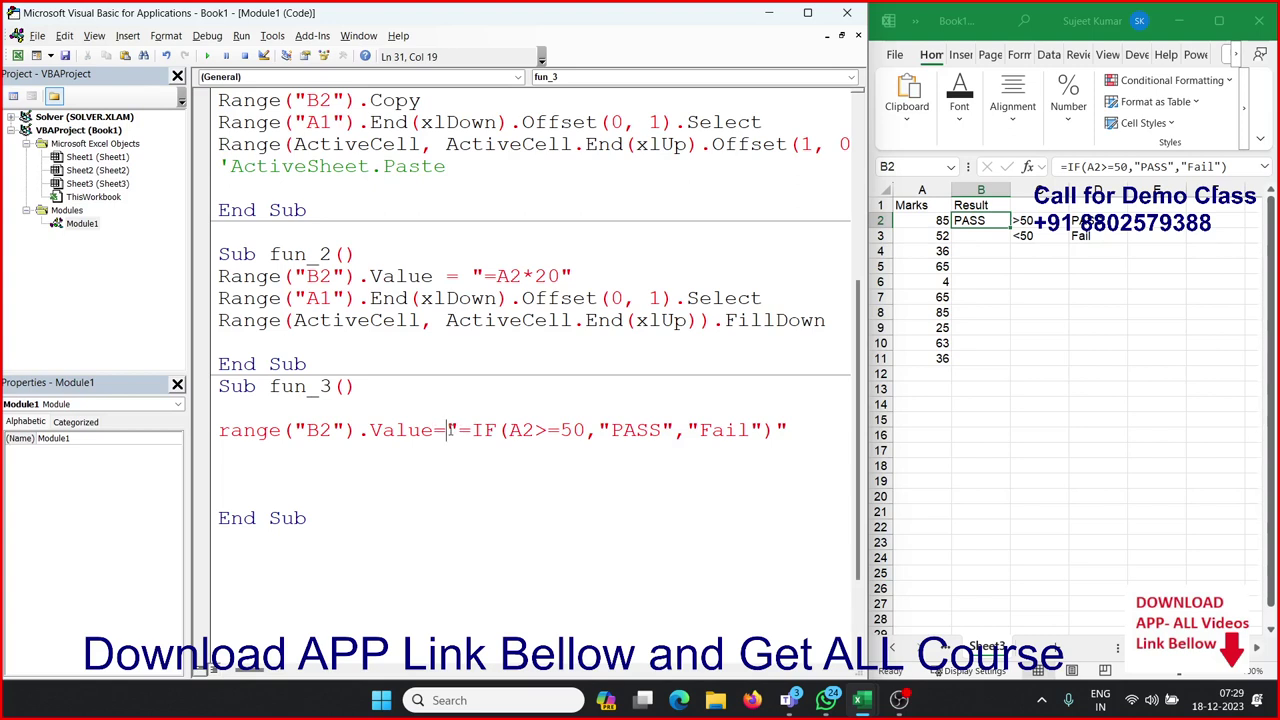
{"action": "key", "text": "shift+Right"}
{"action": "key", "text": "shift+Right"}
{"action": "key", "text": "shift+Right"}
{"action": "key", "text": "shift+Right"}
{"action": "key", "text": "shift+Right"}
{"action": "key", "text": "shift+Right"}
{"action": "key", "text": "shift+Right"}
{"action": "key", "text": "shift+Right"}
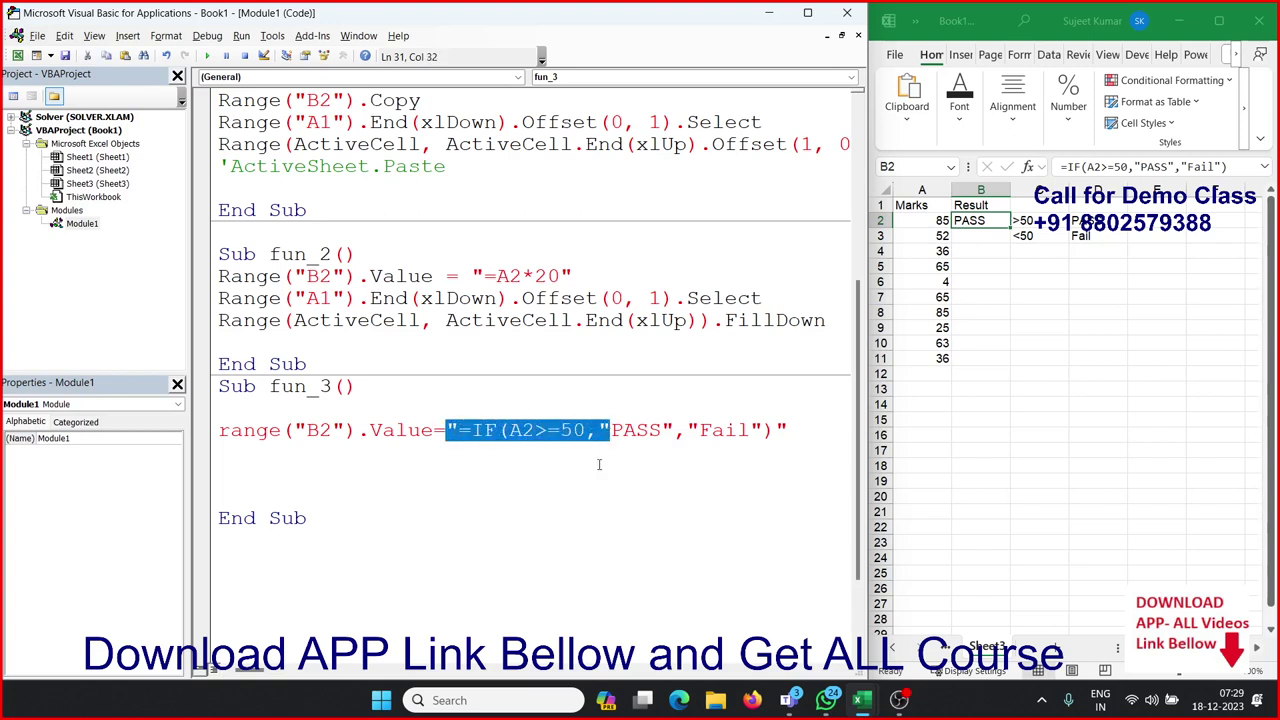
{"action": "left_click", "coordinate": [664, 432]}
{"action": "key", "text": "shift+Right"}
{"action": "key", "text": "shift+Right"}
{"action": "key", "text": "shift+Right"}
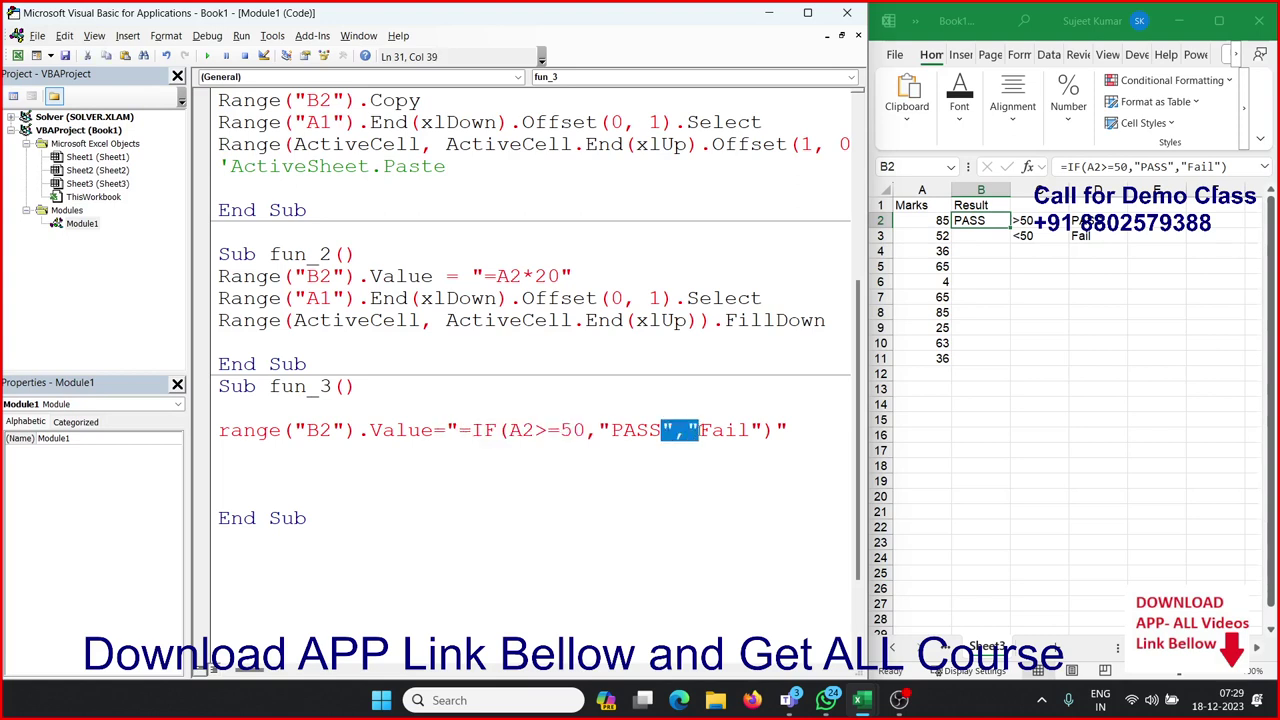
{"action": "left_click", "coordinate": [748, 432]}
{"action": "key", "text": "shift+Right"}
{"action": "key", "text": "shift+Right"}
{"action": "key", "text": "shift+Right"}
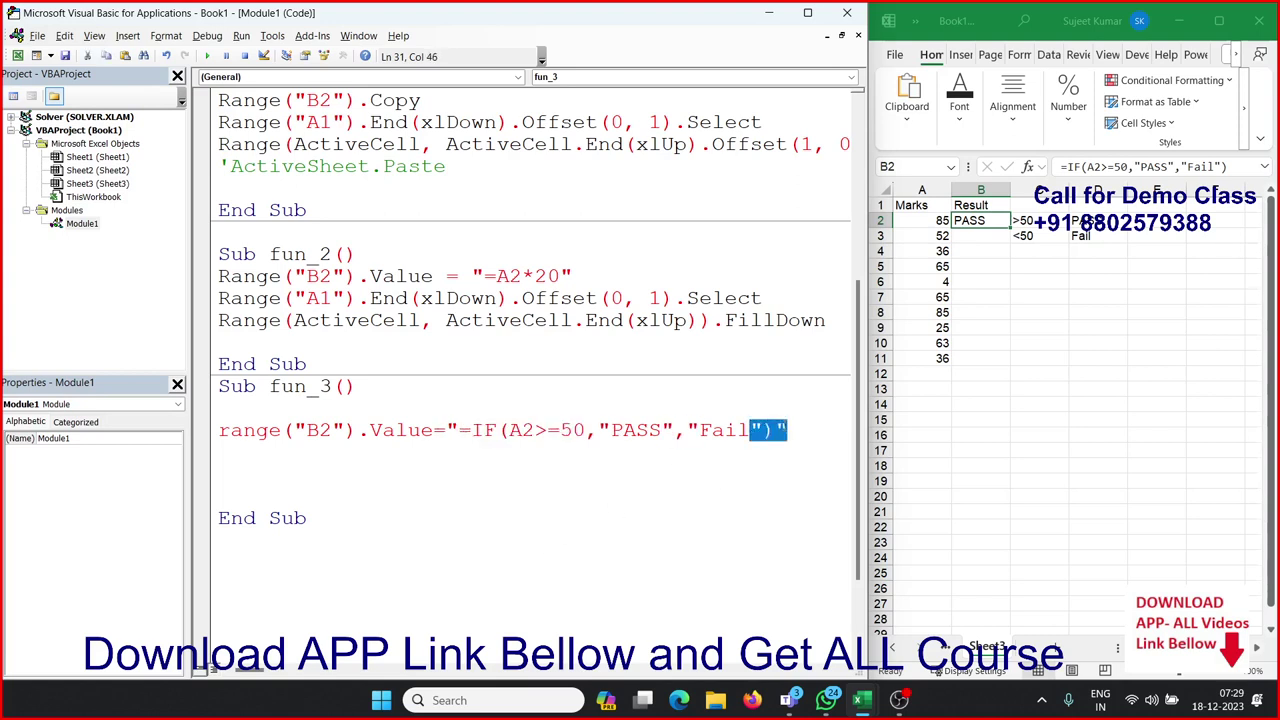
{"action": "left_click_drag", "start_coordinate": [622, 434], "coordinate": [738, 432]}
{"action": "left_click", "coordinate": [584, 432]}
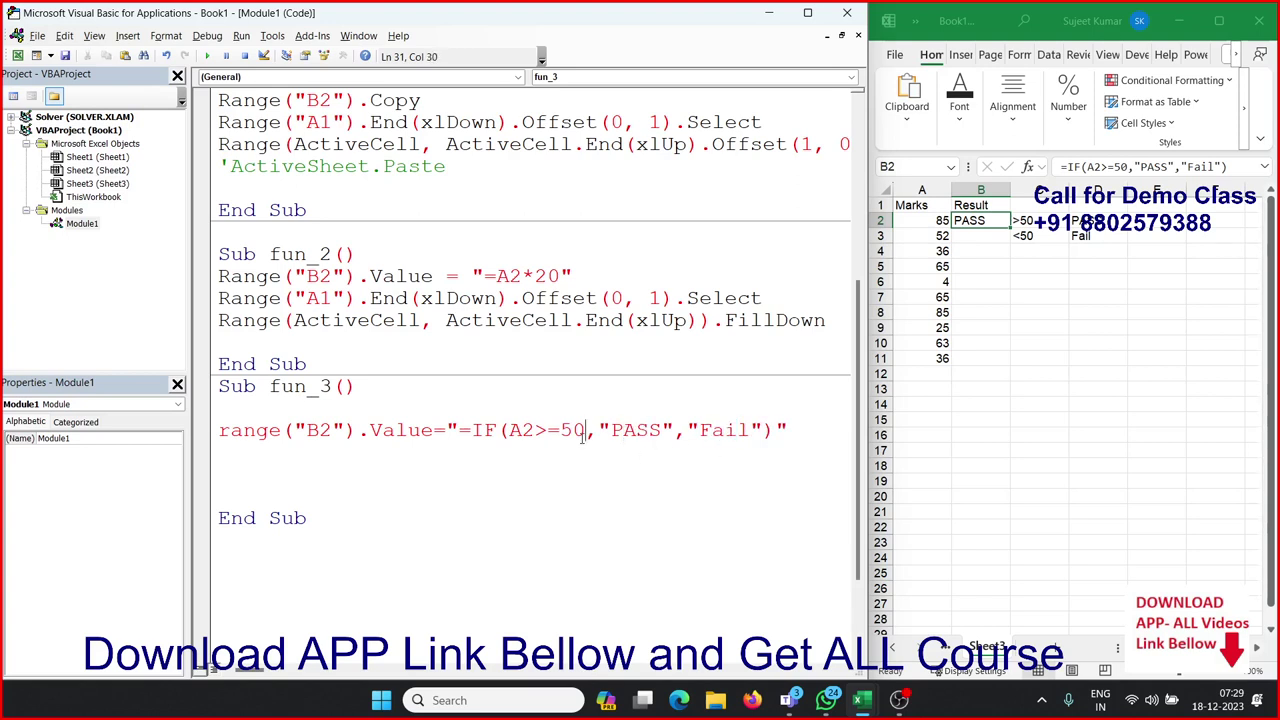
{"action": "left_click", "coordinate": [518, 484]}
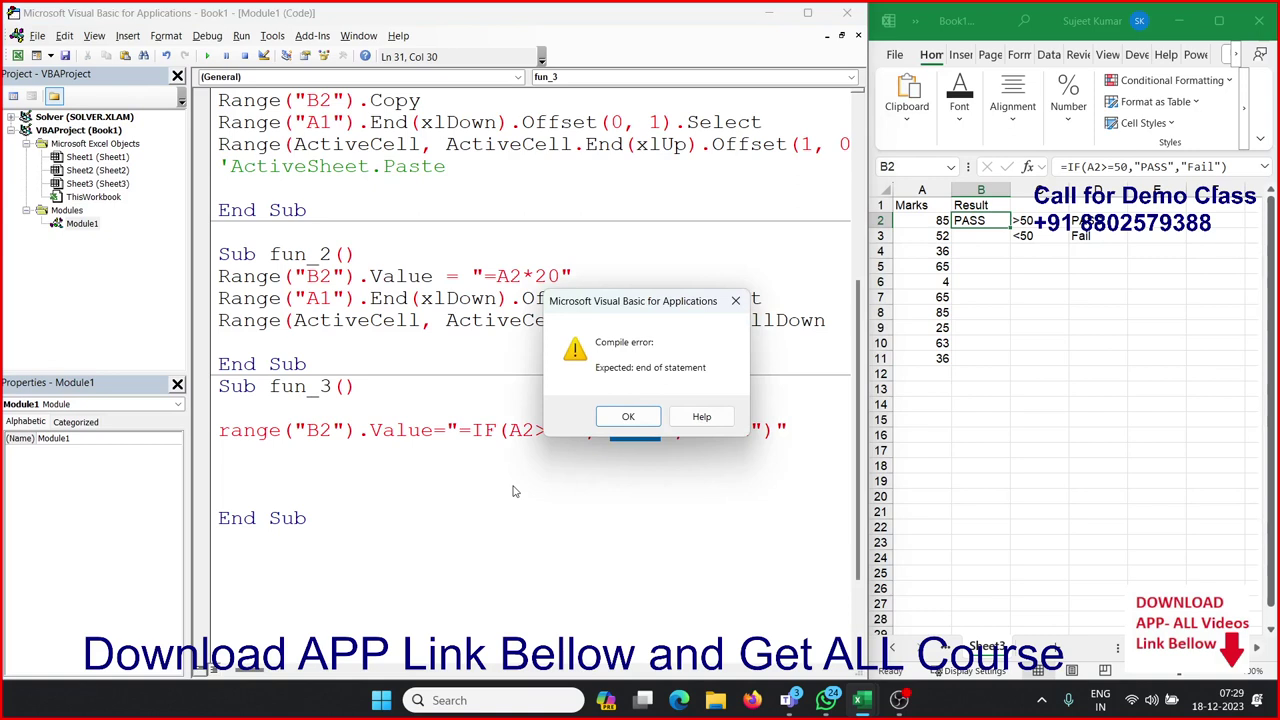
Dismiss the error and double the quotes around PASS and Fail in the fun_3 formula line
{"action": "left_click", "coordinate": [628, 416]}
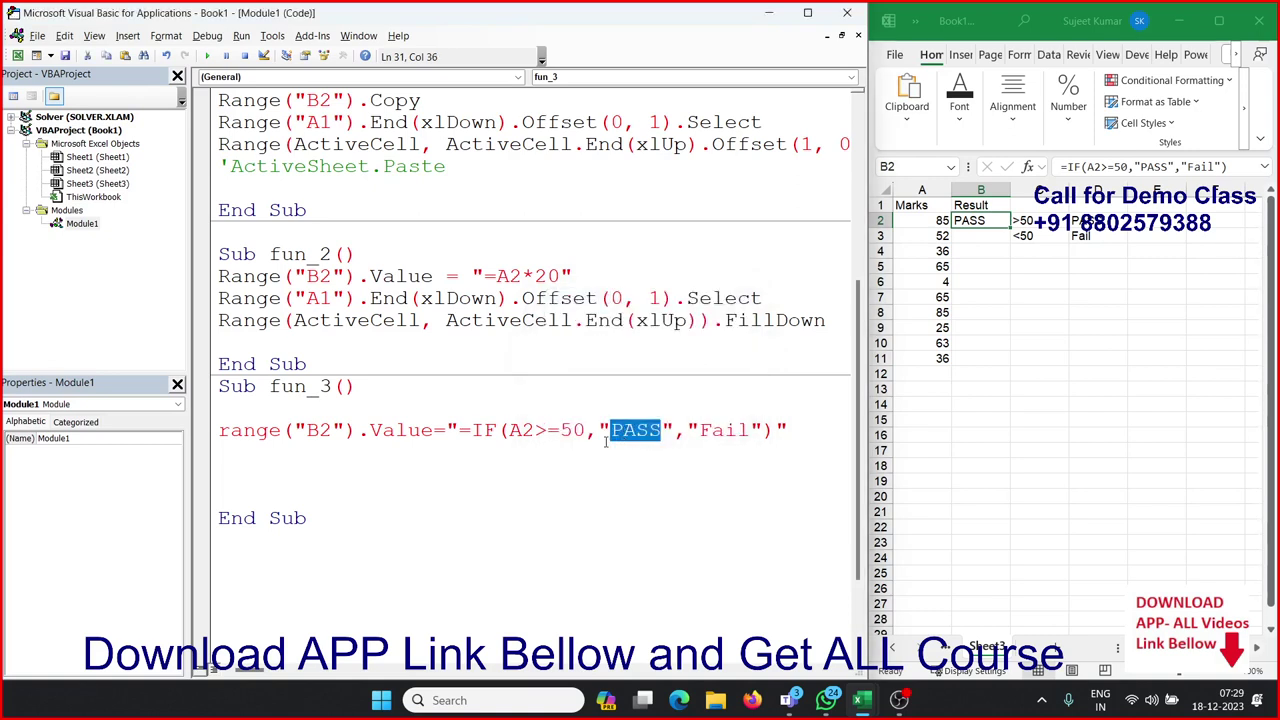
{"action": "left_click", "coordinate": [611, 430]}
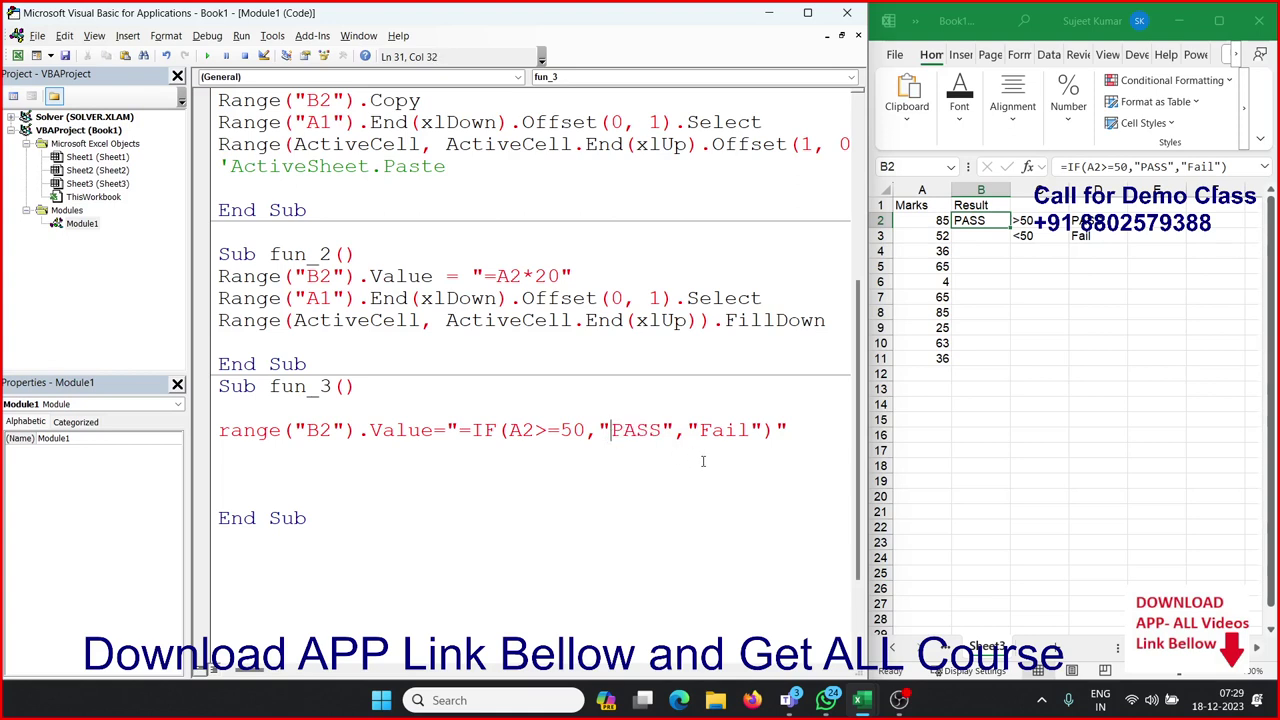
{"action": "type", "text": "\""}
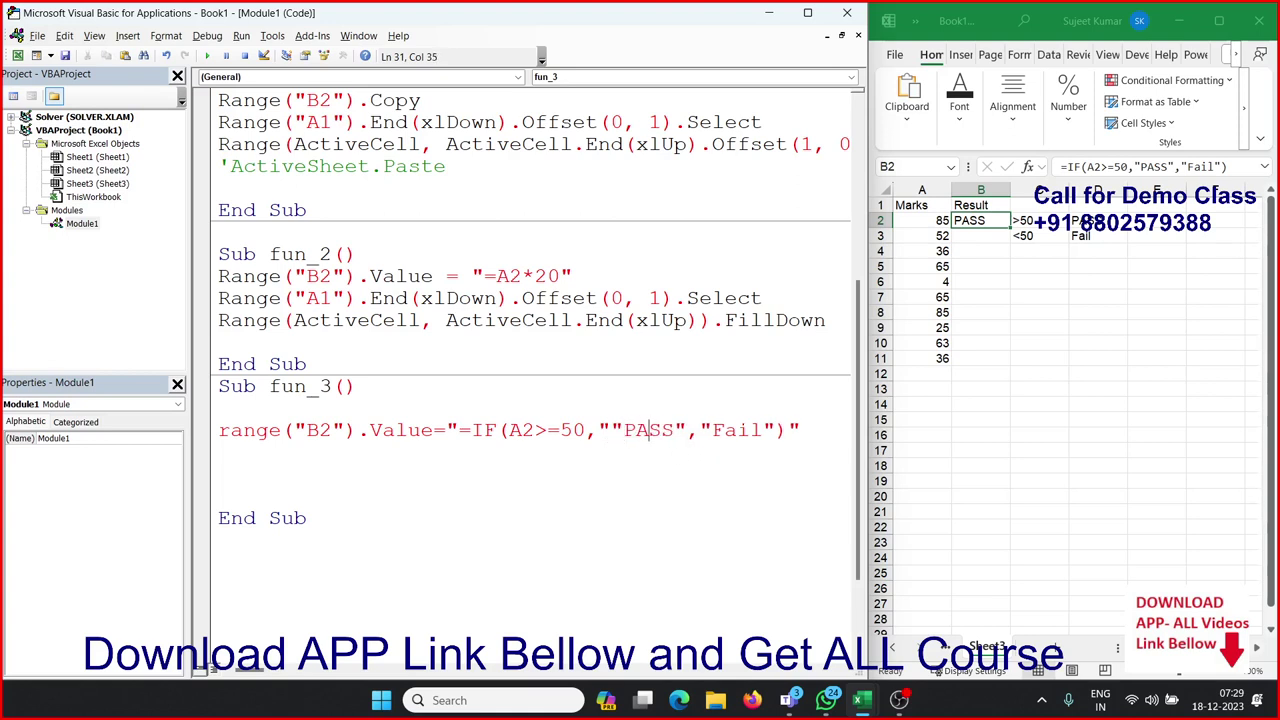
{"action": "key", "text": "Right"}
{"action": "key", "text": "Right"}
{"action": "key", "text": "Right"}
{"action": "key", "text": "Right"}
{"action": "type", "text": "\""}
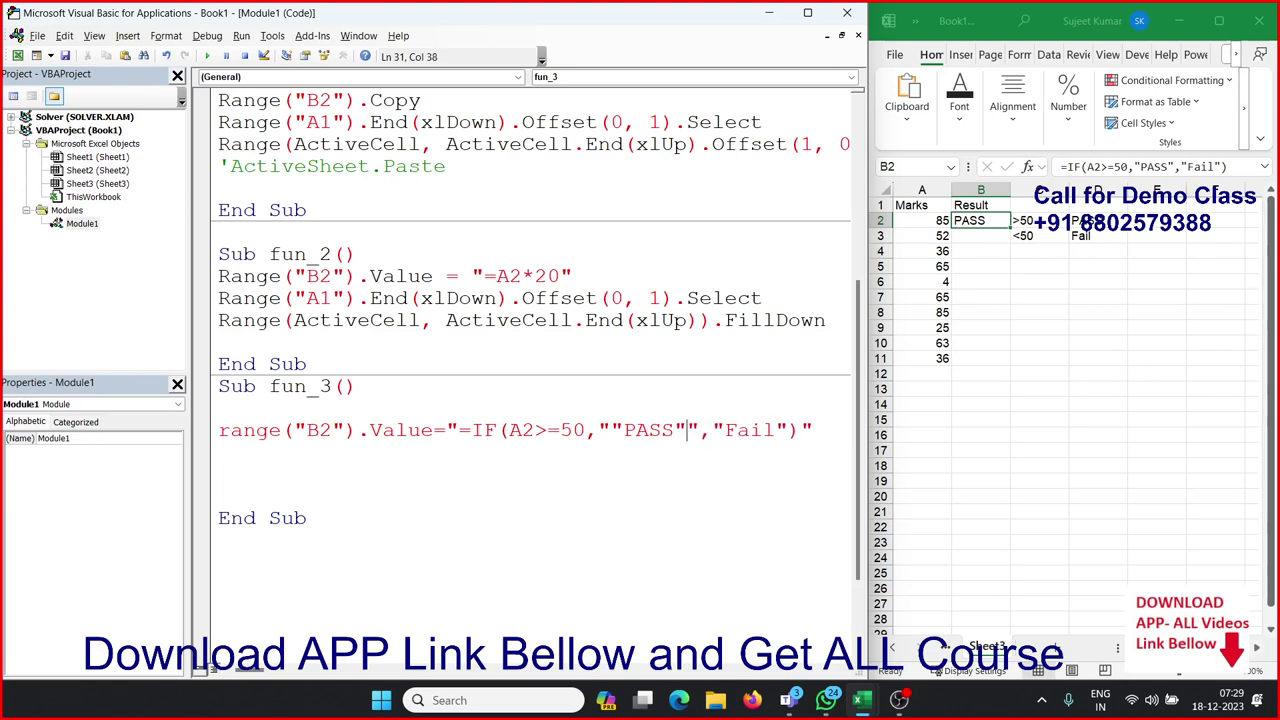
{"action": "left_click", "coordinate": [712, 430]}
{"action": "type", "text": "\""}
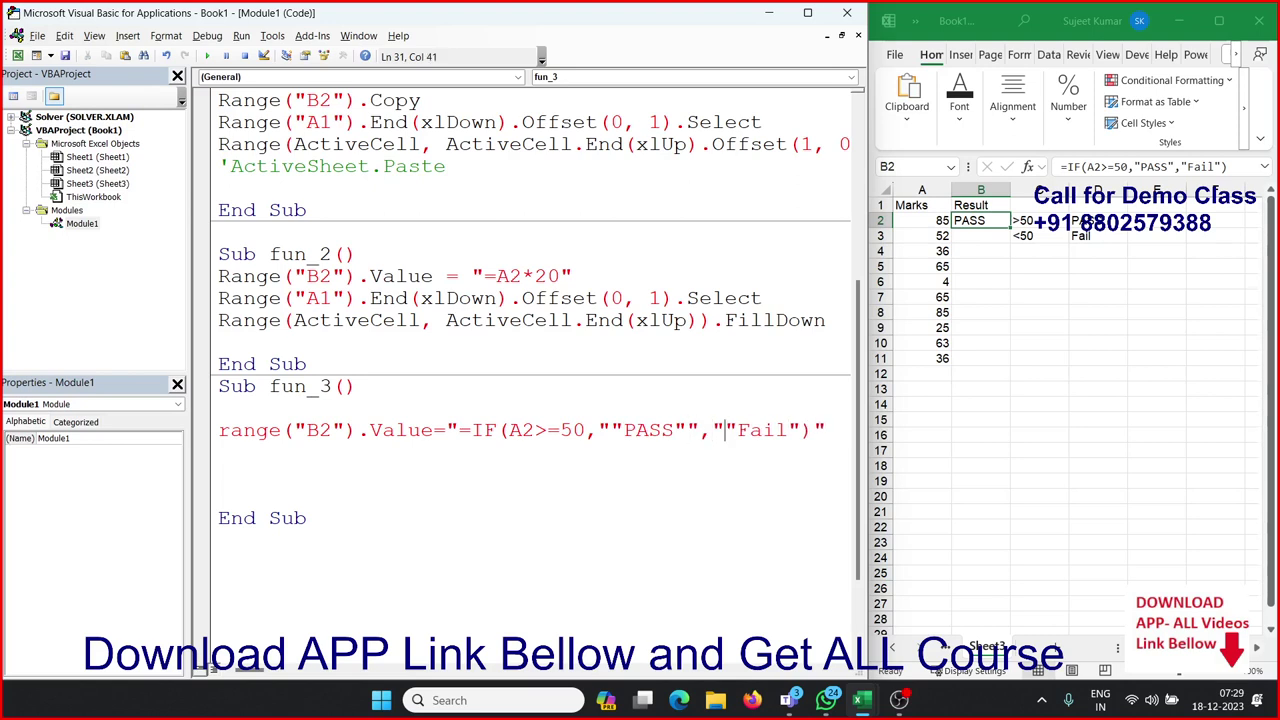
{"action": "key", "text": "Right"}
{"action": "key", "text": "Right"}
{"action": "key", "text": "Right"}
{"action": "key", "text": "Right"}
{"action": "key", "text": "Right"}
{"action": "type", "text": "\""}
{"action": "left_click", "coordinate": [665, 492]}
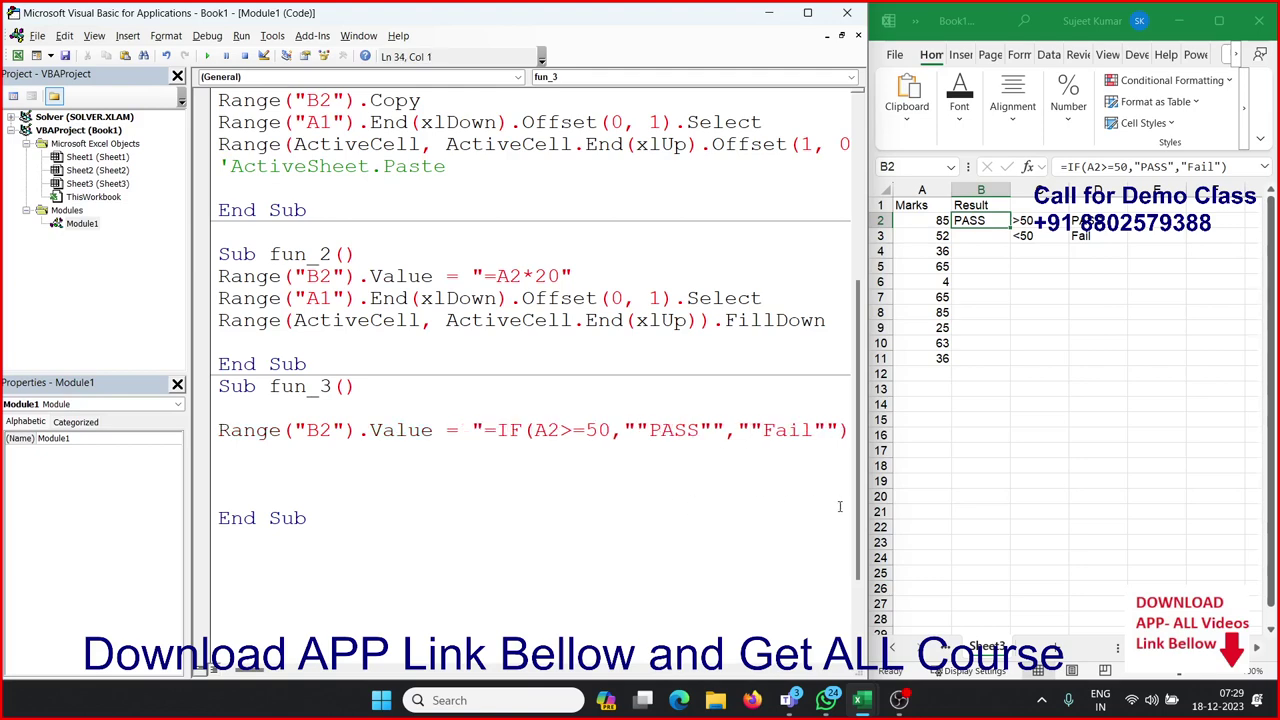
Widen the code editor beside the workbook and select cells B5 and B4 on Sheet3
{"action": "left_click_drag", "start_coordinate": [867, 508], "coordinate": [911, 508]}
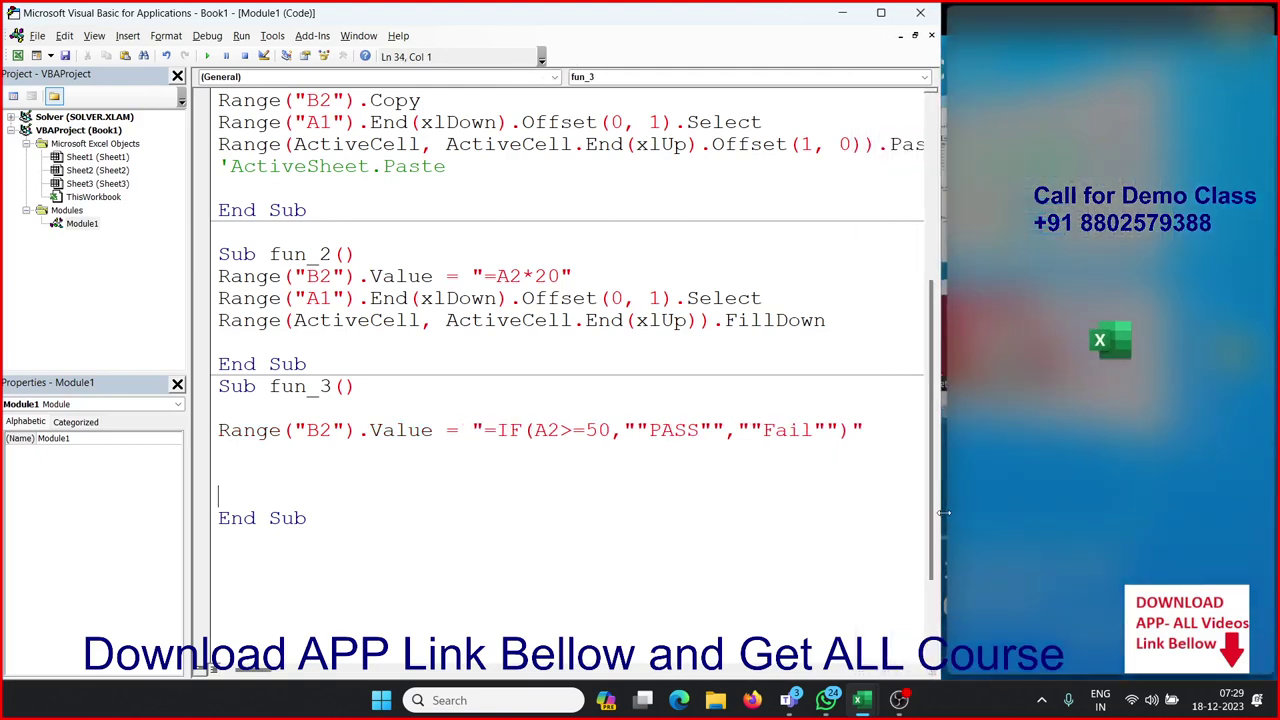
{"action": "left_click", "coordinate": [726, 510]}
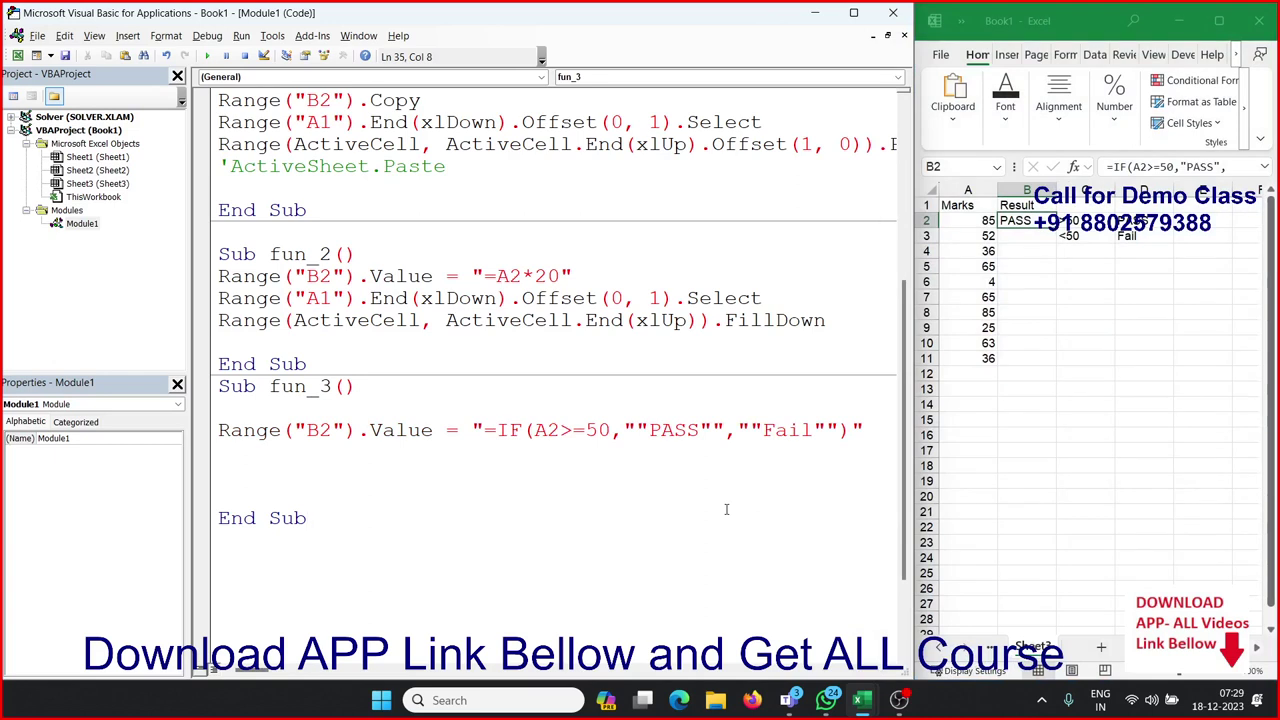
{"action": "left_click", "coordinate": [1032, 262]}
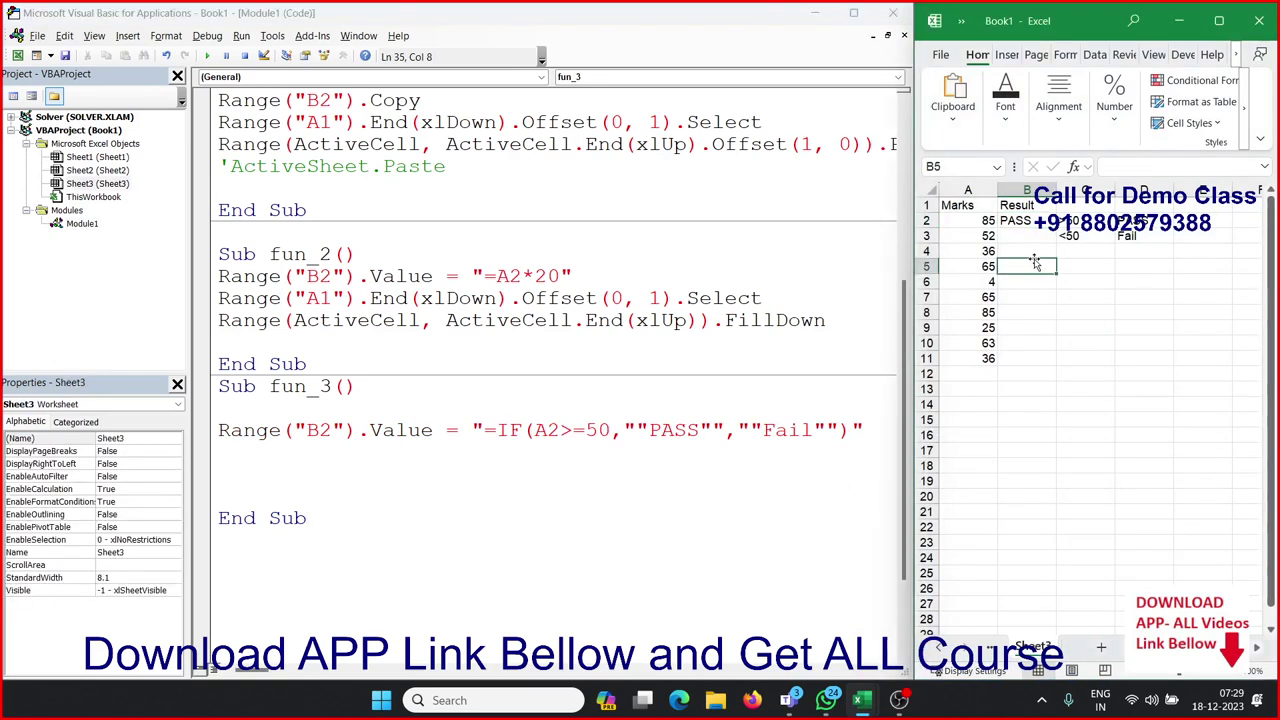
{"action": "left_click", "coordinate": [1030, 250]}
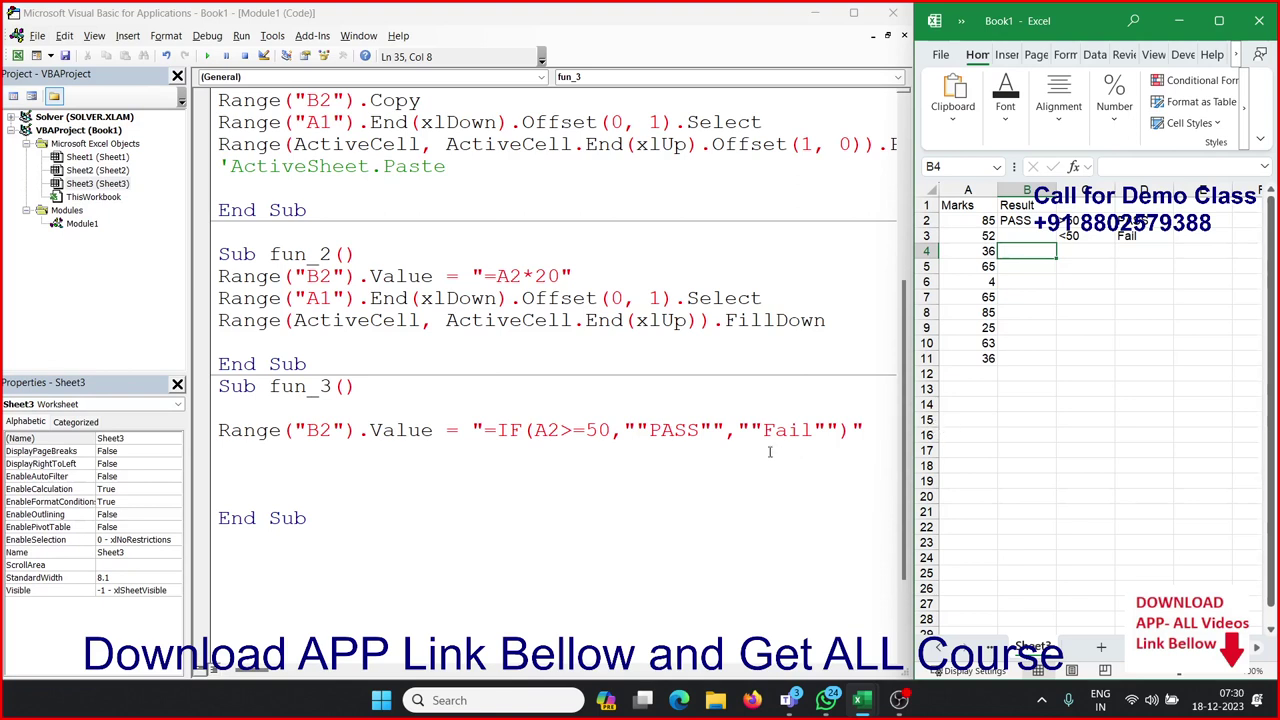
Compare the doubled-quote code line with B2's formula and move to the blank line in fun_3
{"action": "left_click_drag", "start_coordinate": [623, 430], "coordinate": [724, 430]}
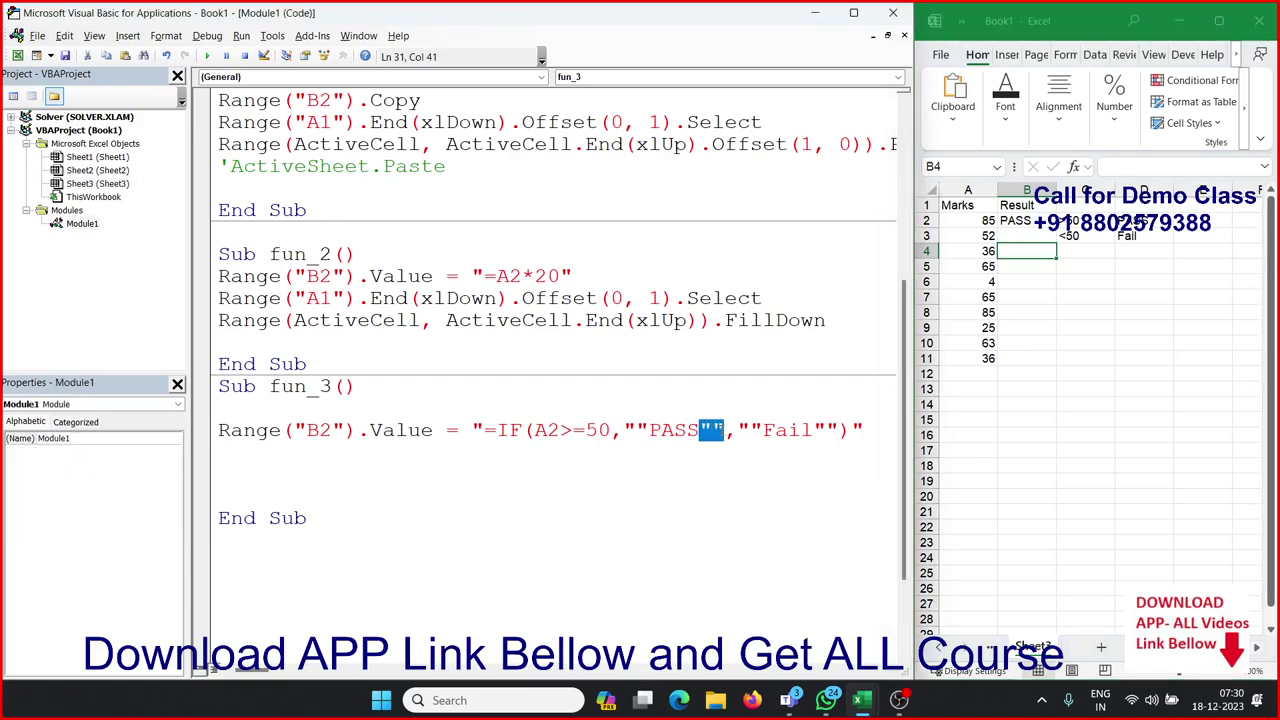
{"action": "left_click", "coordinate": [681, 482]}
{"action": "left_click", "coordinate": [1030, 220]}
{"action": "left_click", "coordinate": [445, 459]}
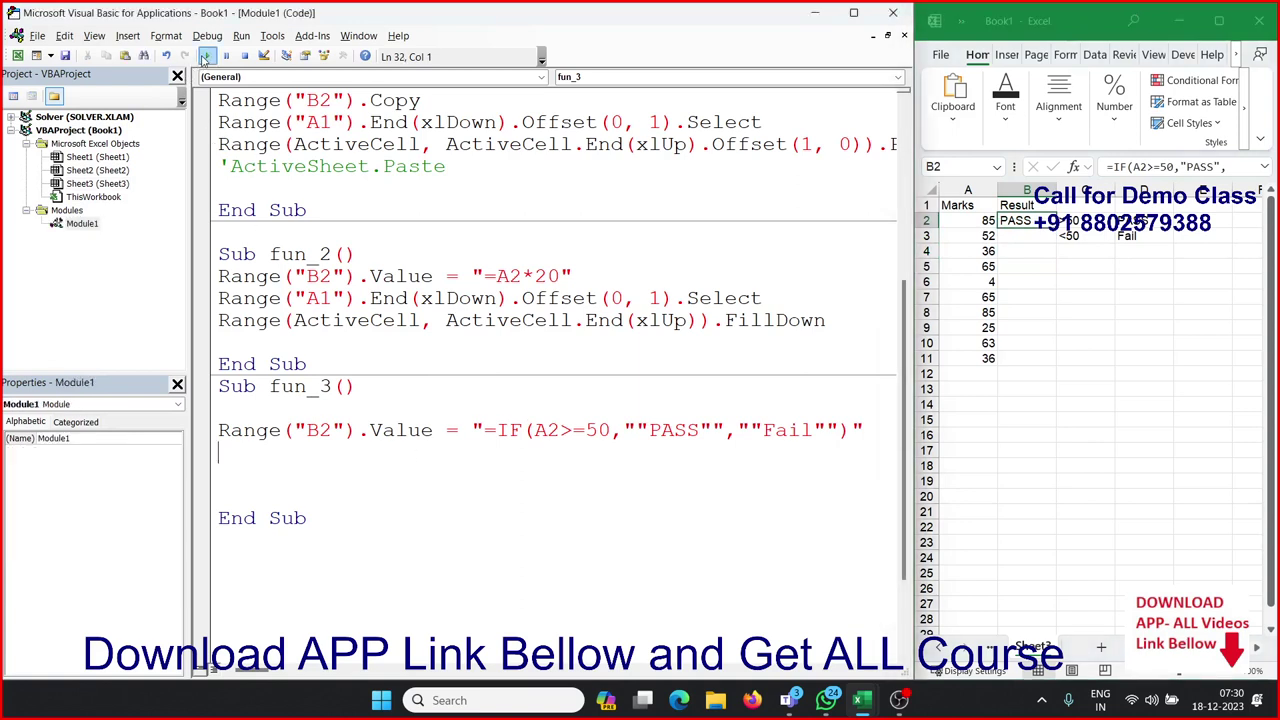
{"action": "key", "text": "Up"}
{"action": "key", "text": "Up"}
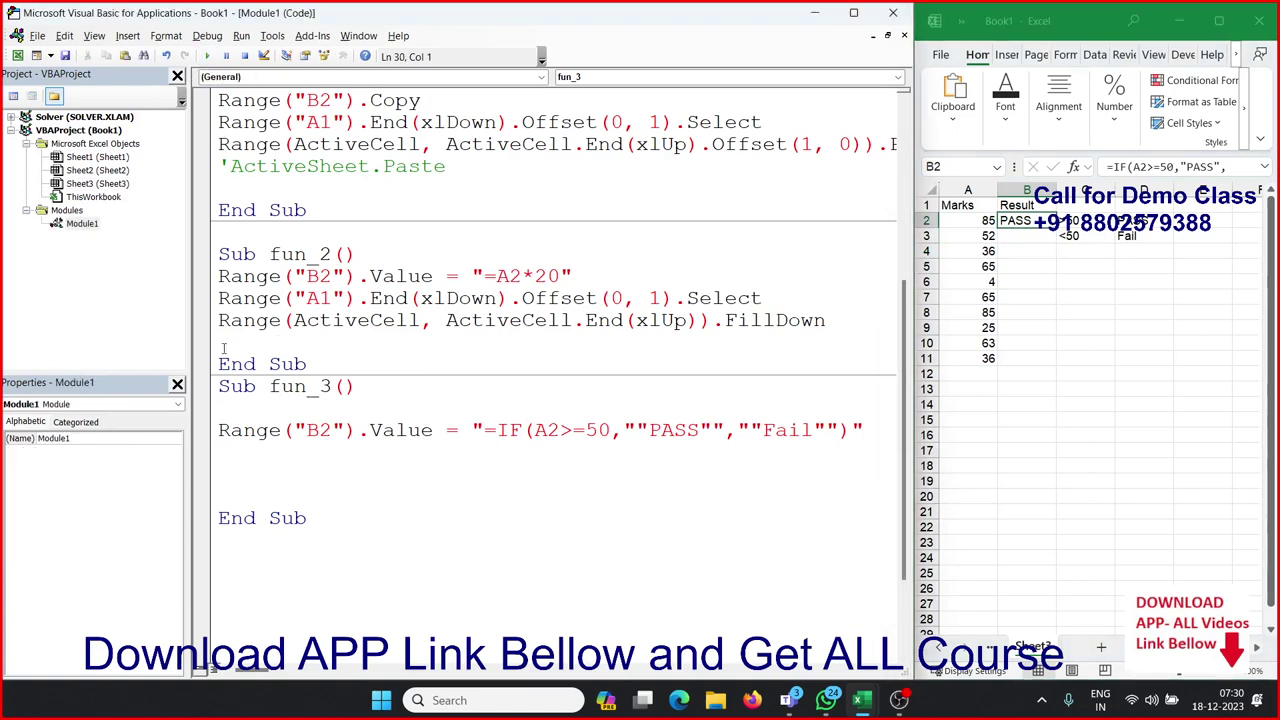
Add fun_2's two FillDown lines to fun_3 and run it, grading B2:B11 PASS or Fail
{"action": "left_click_drag", "start_coordinate": [243, 122], "coordinate": [280, 166]}
{"action": "left_click_drag", "start_coordinate": [219, 298], "coordinate": [242, 335]}
{"action": "key", "text": "ctrl+c"}
{"action": "left_click", "coordinate": [235, 458]}
{"action": "key", "text": "ctrl+v"}
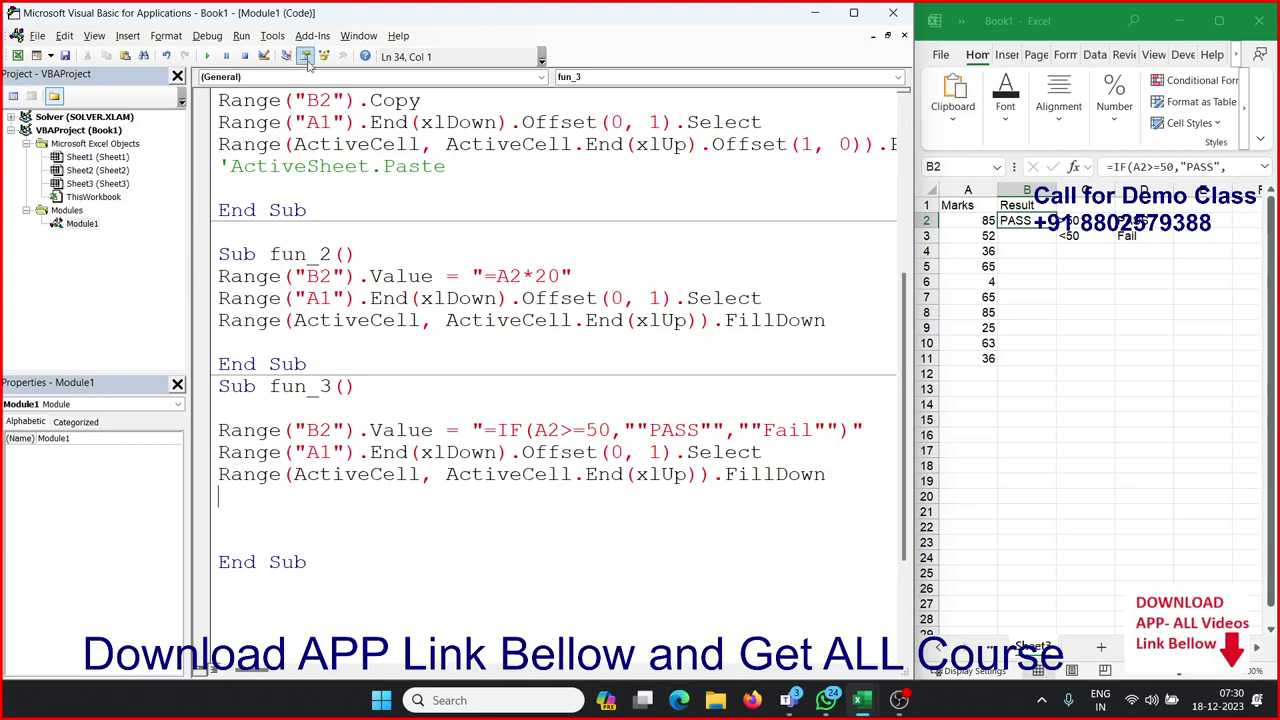
{"action": "left_click", "coordinate": [209, 57]}
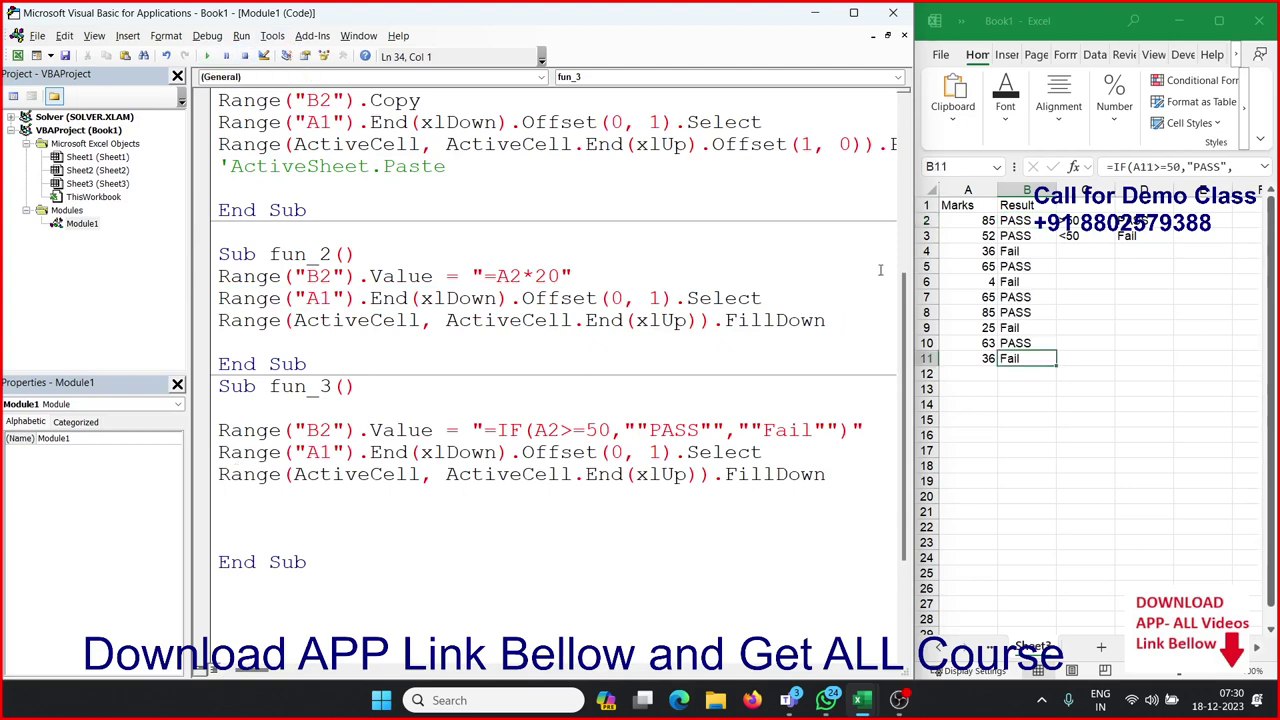
{"action": "left_click_drag", "start_coordinate": [1027, 360], "coordinate": [1001, 228]}
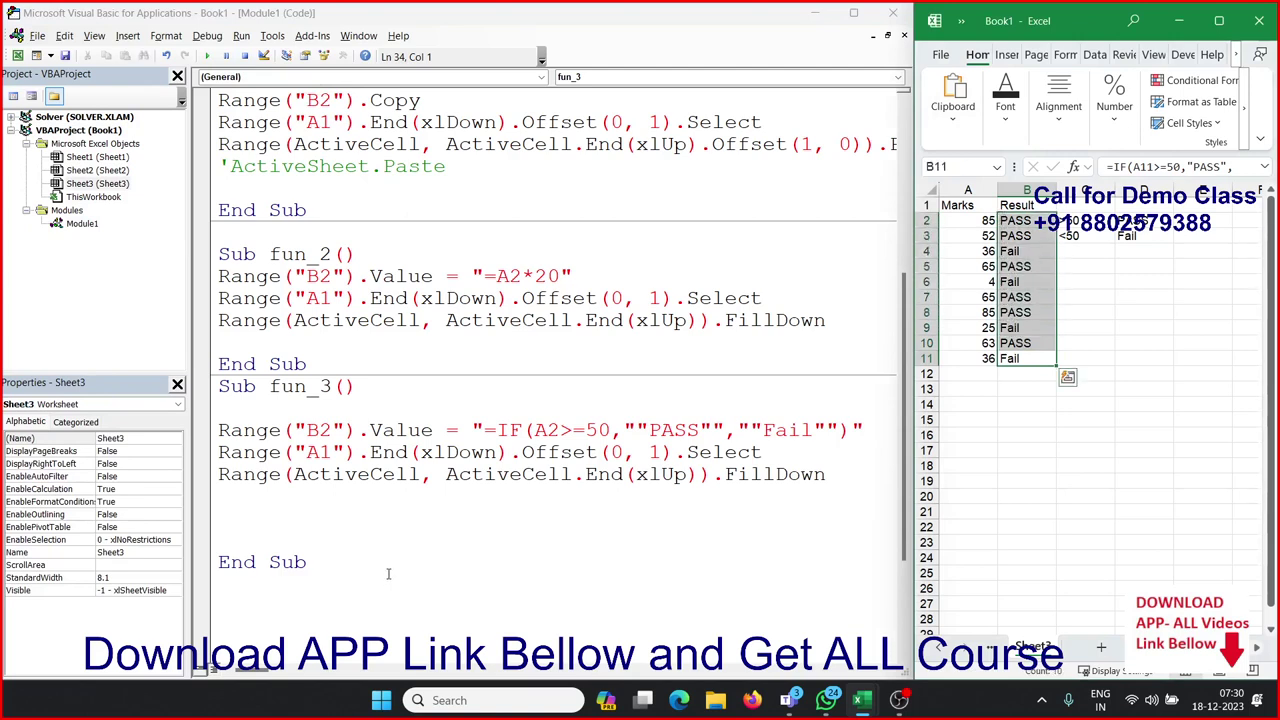
Maximize the workbook and add a new sheet named Data
{"action": "left_click", "coordinate": [1219, 20]}
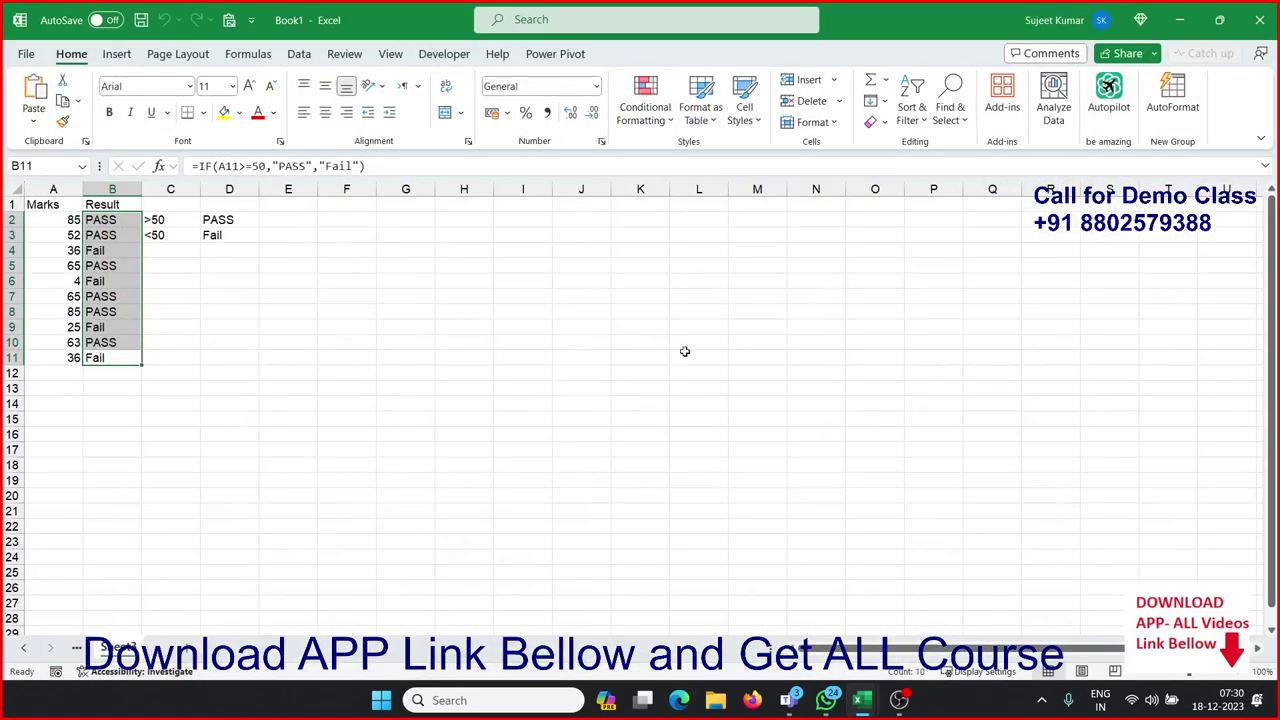
{"action": "left_click", "coordinate": [26, 648]}
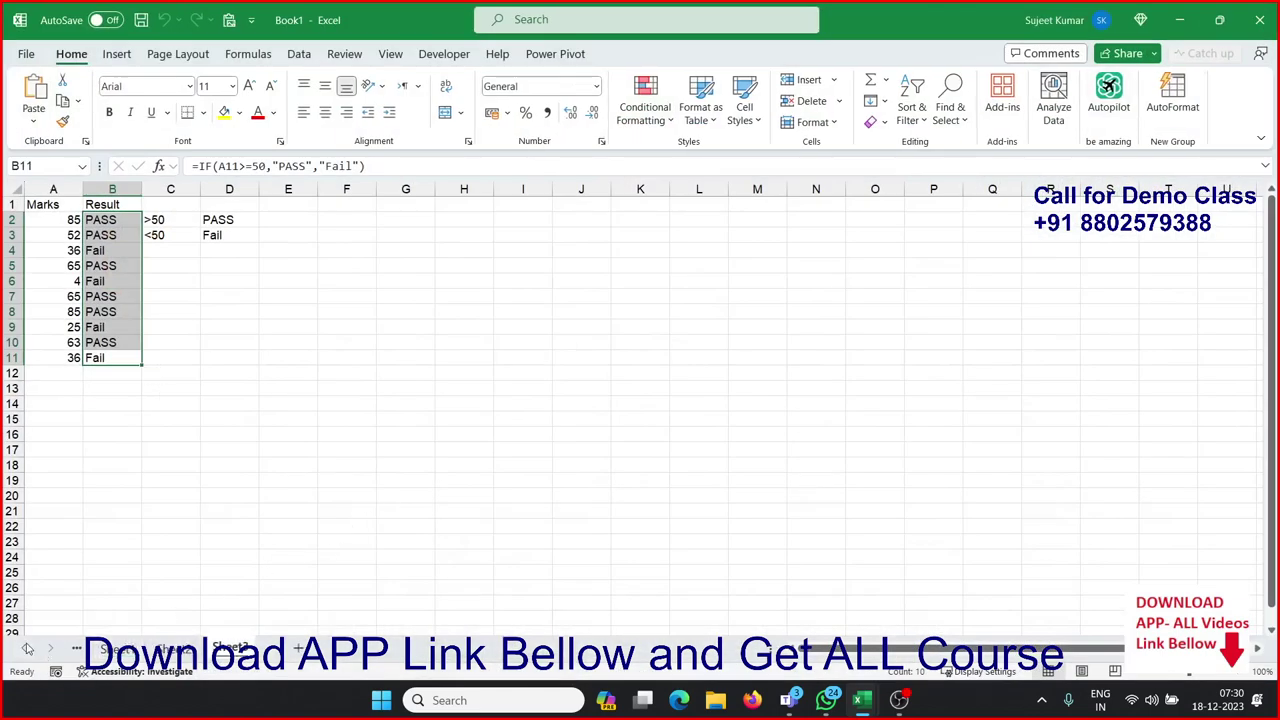
{"action": "left_click", "coordinate": [297, 648]}
{"action": "double_click", "coordinate": [288, 648]}
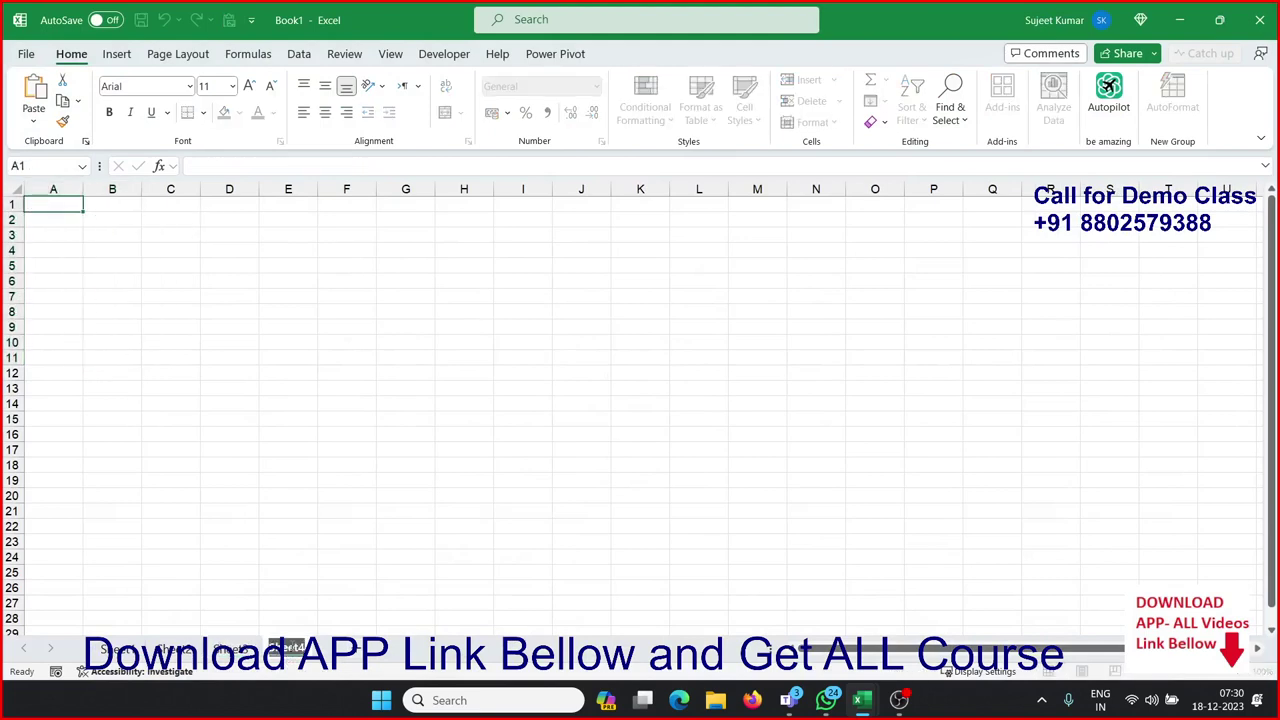
{"action": "type", "text": "Data"}
{"action": "left_click", "coordinate": [90, 250]}
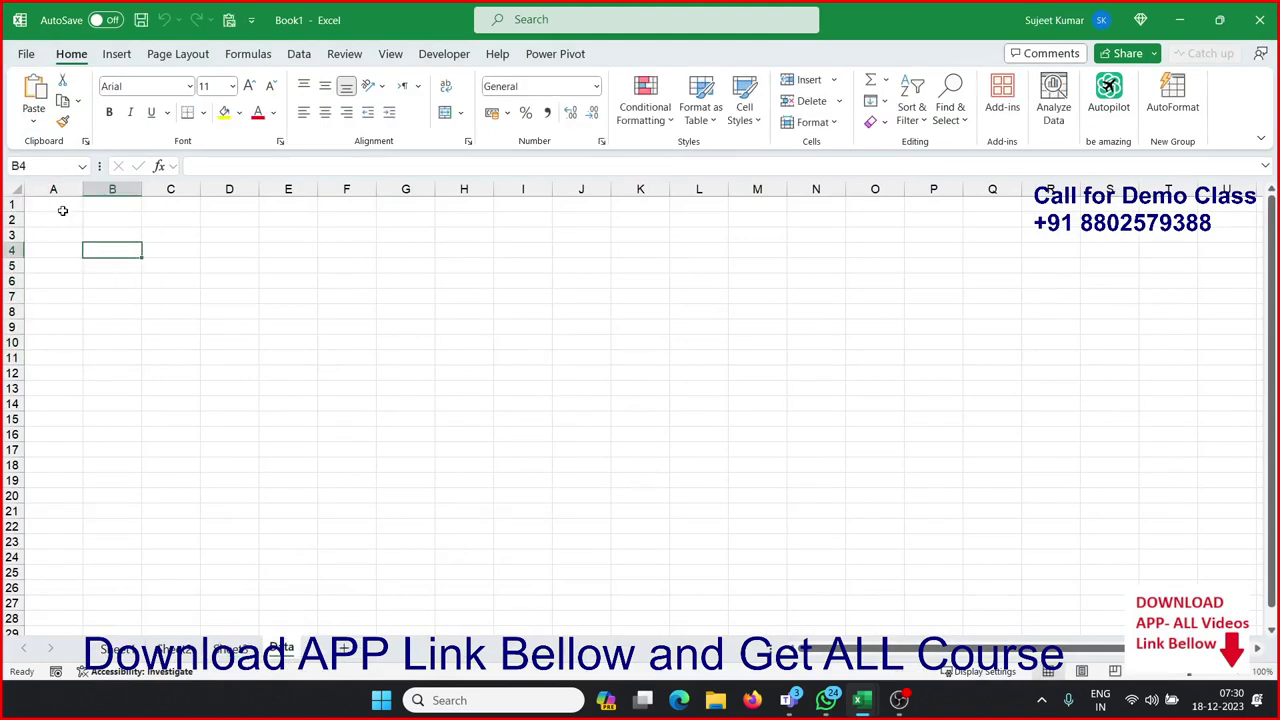
Enter the headers ID, Name, City and Amt in A1:D1
{"action": "left_click", "coordinate": [62, 210]}
{"action": "type", "text": "1"}
{"action": "key", "text": "Return"}
{"action": "type", "text": "2"}
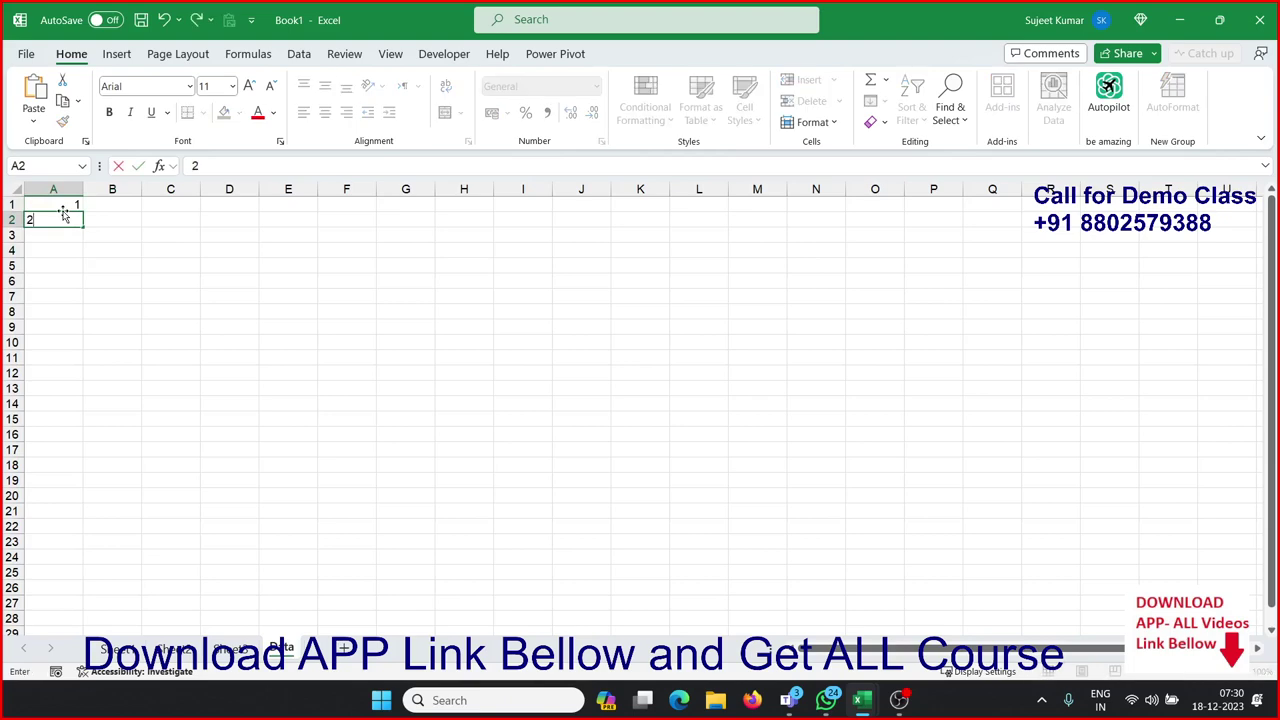
{"action": "left_click", "coordinate": [62, 207]}
{"action": "type", "text": "ID"}
{"action": "key", "text": "Tab"}
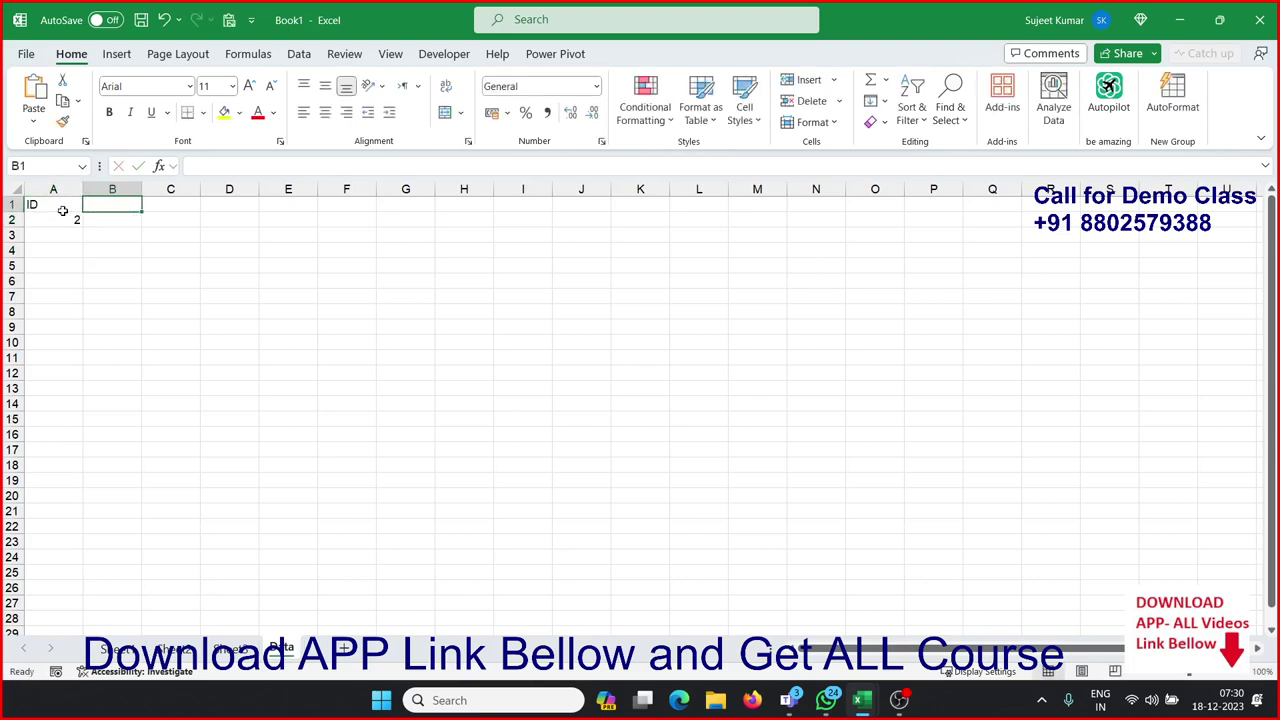
{"action": "type", "text": "Name"}
{"action": "key", "text": "Tab"}
{"action": "type", "text": "C"}
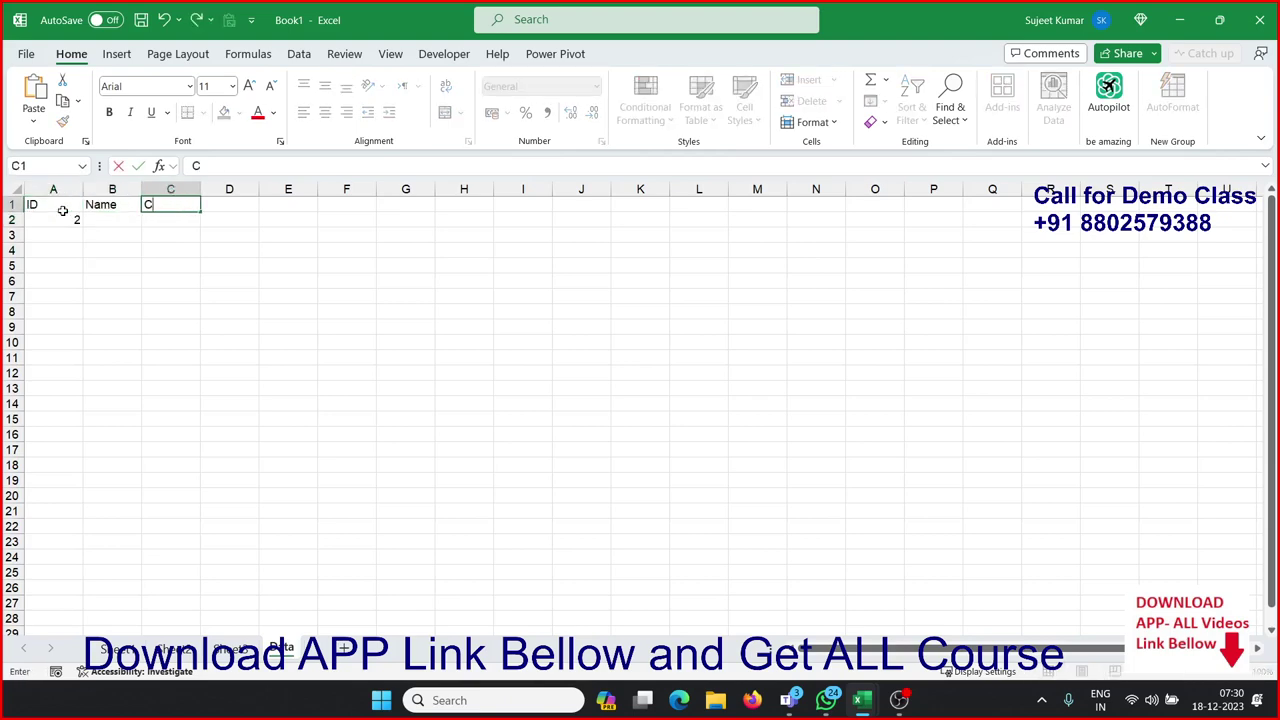
{"action": "type", "text": "ity"}
{"action": "key", "text": "Tab"}
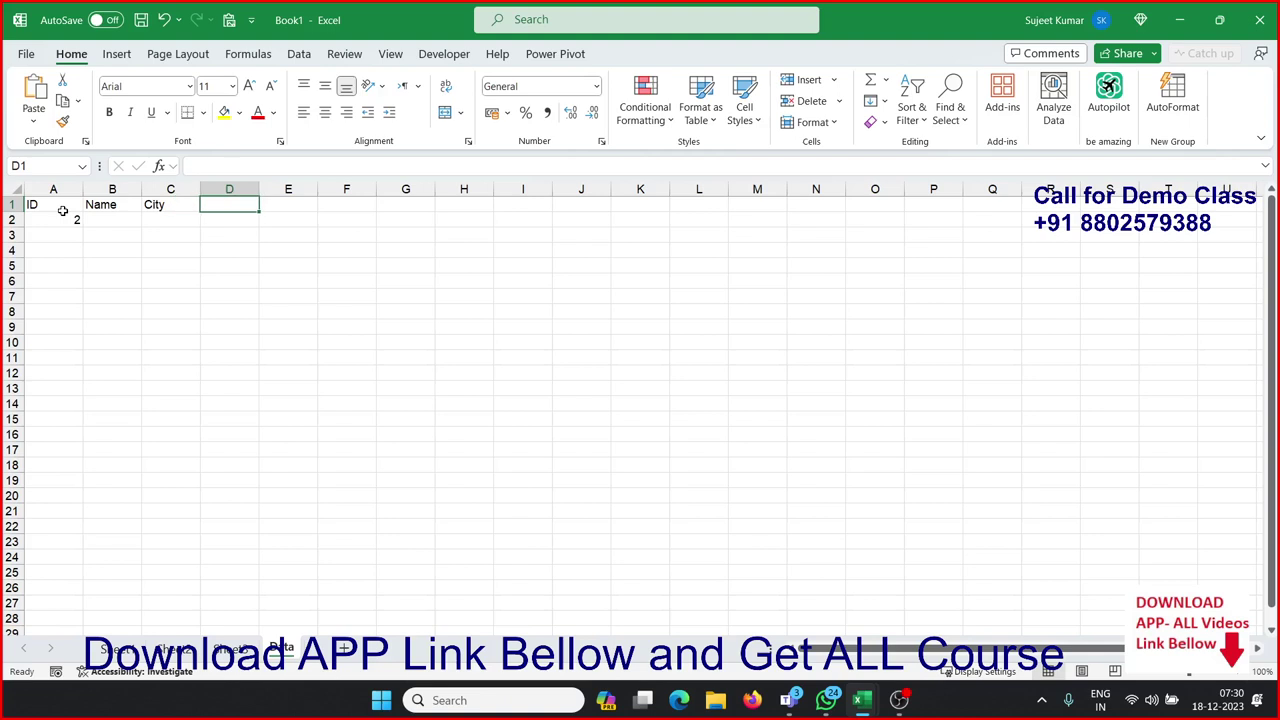
{"action": "type", "text": "Amt"}
{"action": "key", "text": "Return"}
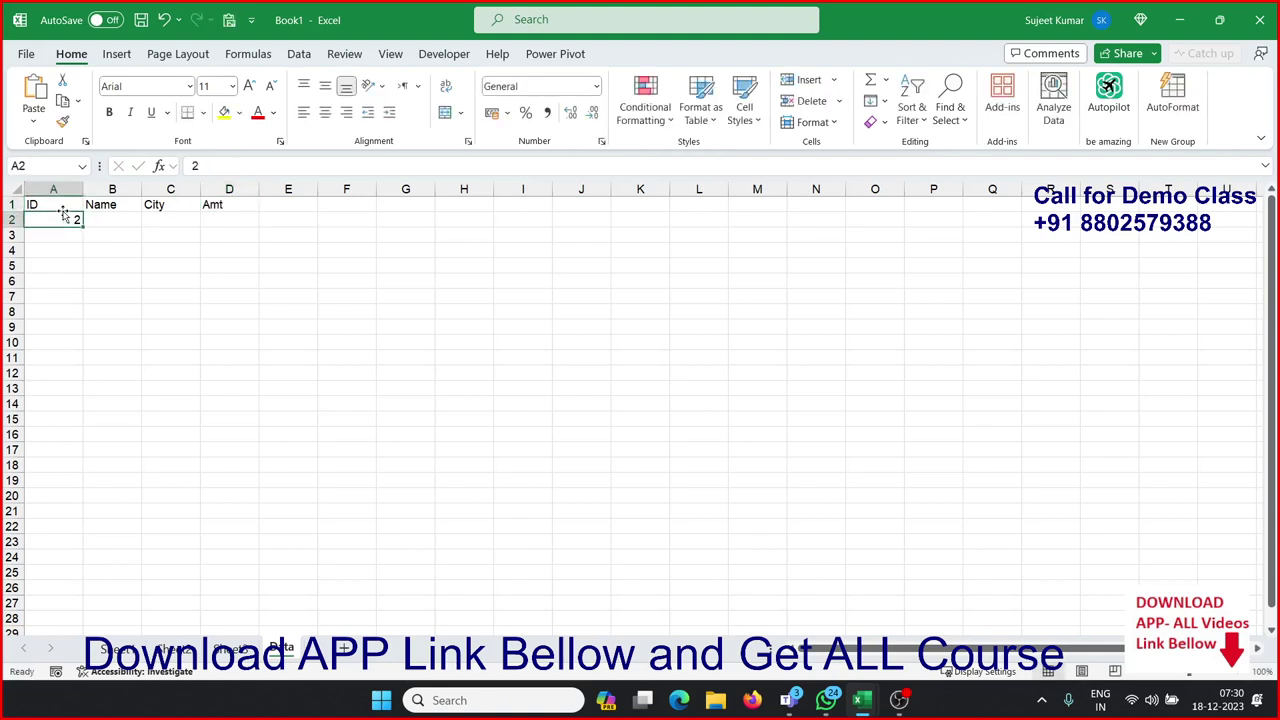
Enter IDs 1 and 2, then extend the ID series down to 15
{"action": "type", "text": "1"}
{"action": "key", "text": "Return"}
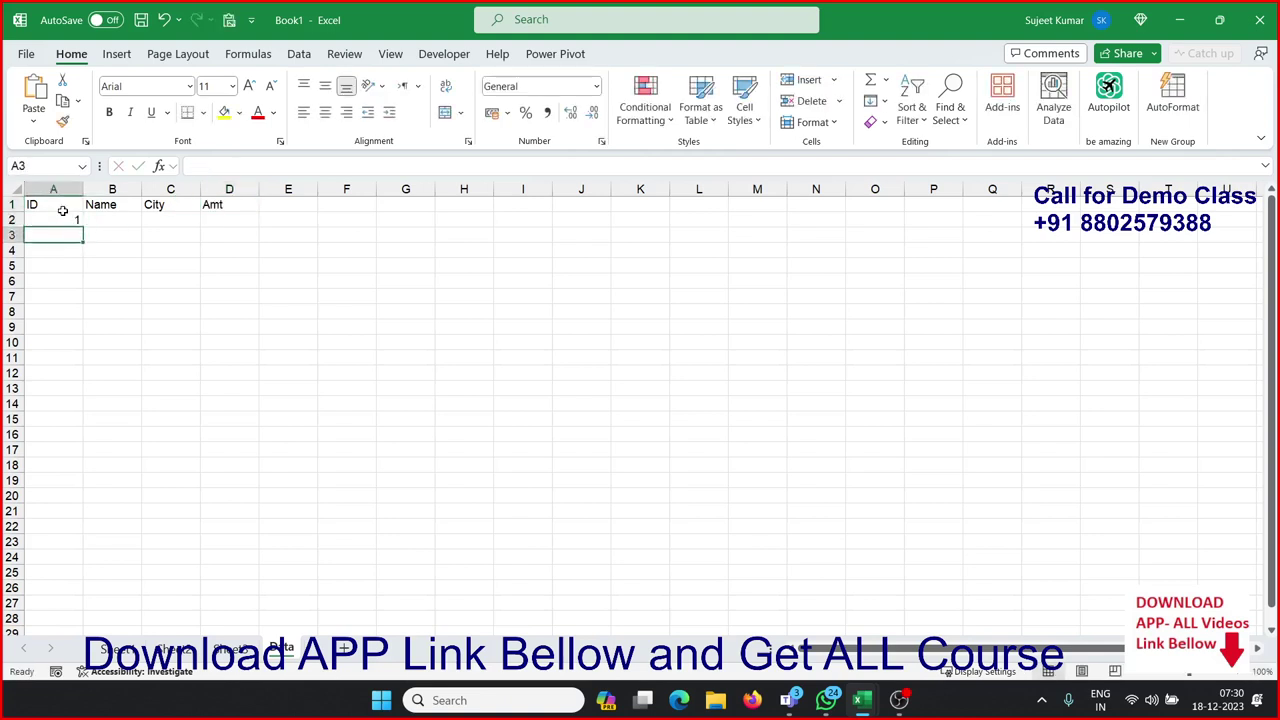
{"action": "type", "text": "2"}
{"action": "left_click_drag", "start_coordinate": [62, 219], "coordinate": [40, 236]}
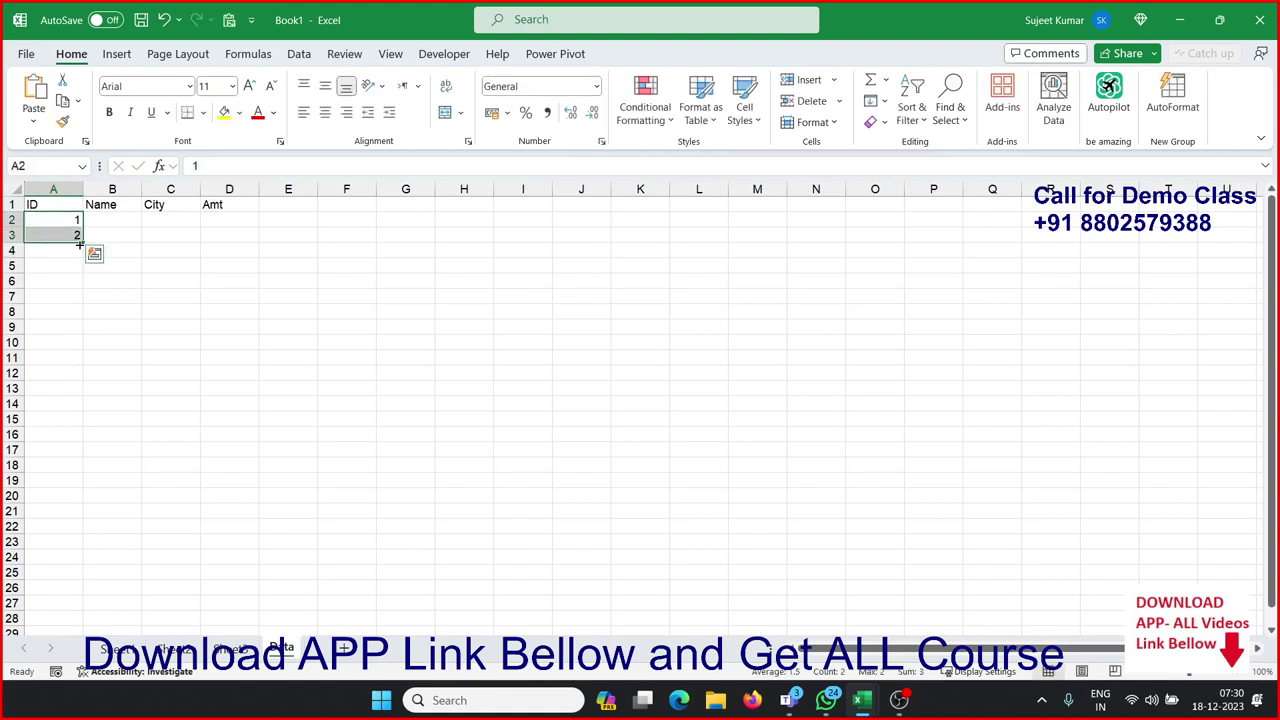
{"action": "left_click_drag", "start_coordinate": [83, 243], "coordinate": [60, 436]}
Enter a sample name and the city Pune, filling both down to row 16
{"action": "left_click", "coordinate": [110, 222]}
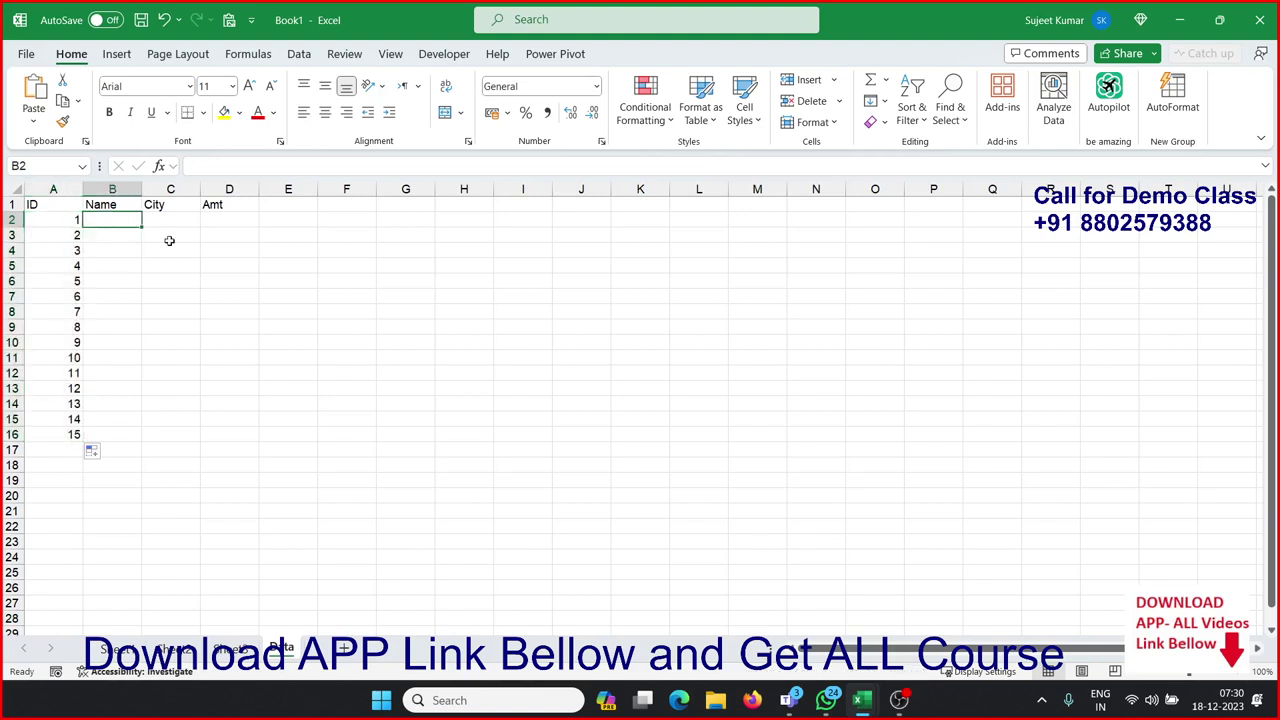
{"action": "type", "text": "="}
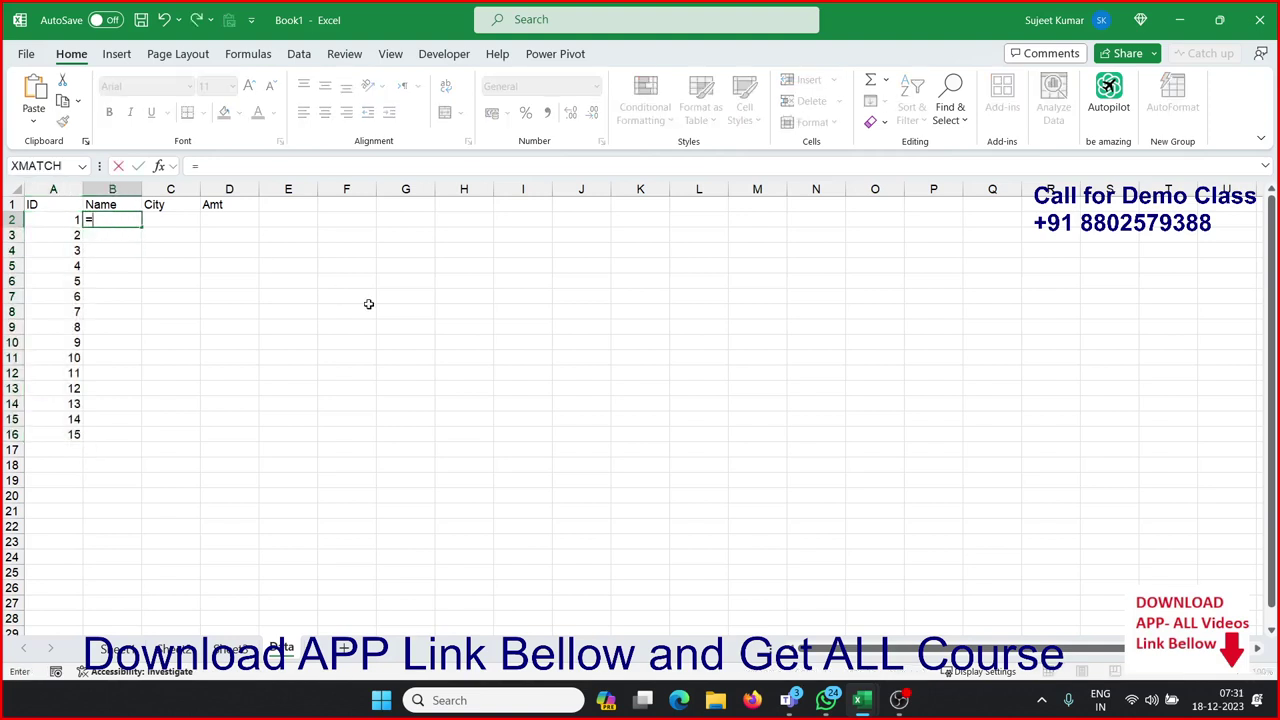
{"action": "key", "text": "BackSpace"}
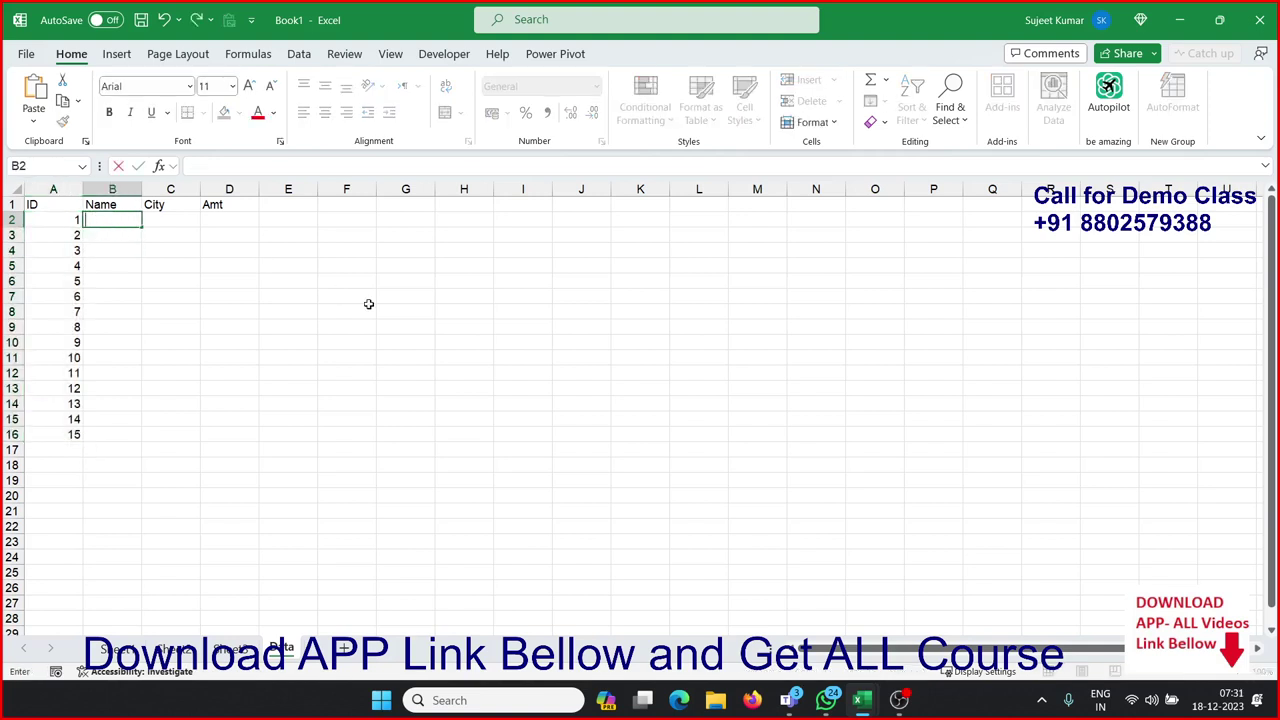
{"action": "type", "text": "Puja"}
{"action": "left_click", "coordinate": [362, 307]}
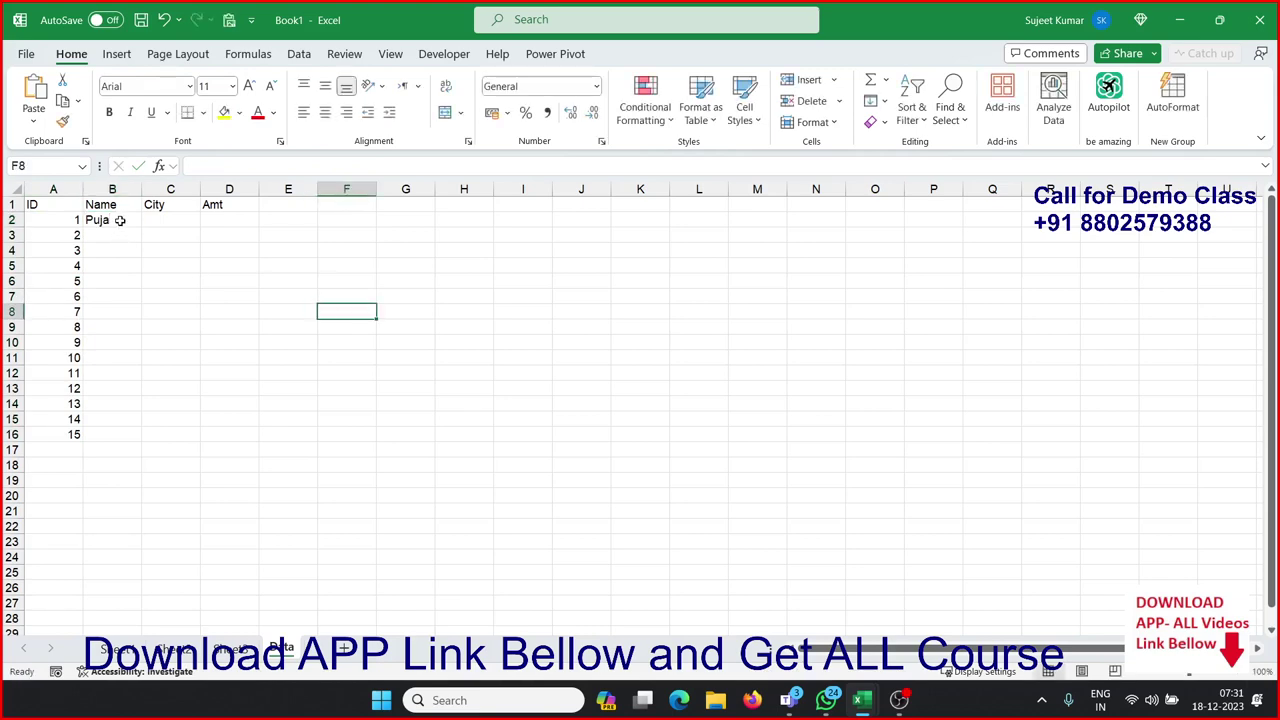
{"action": "left_click", "coordinate": [115, 220]}
{"action": "left_click_drag", "start_coordinate": [142, 227], "coordinate": [144, 441]}
{"action": "left_click", "coordinate": [168, 220]}
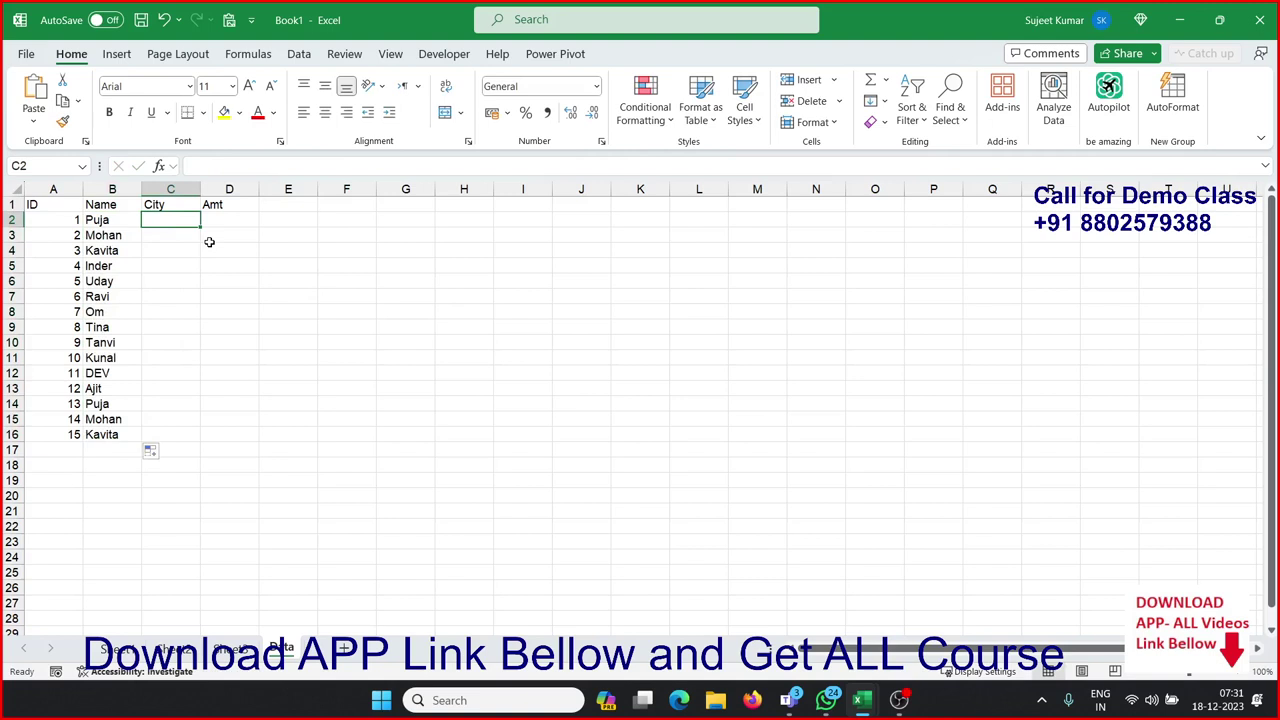
{"action": "type", "text": "Pu"}
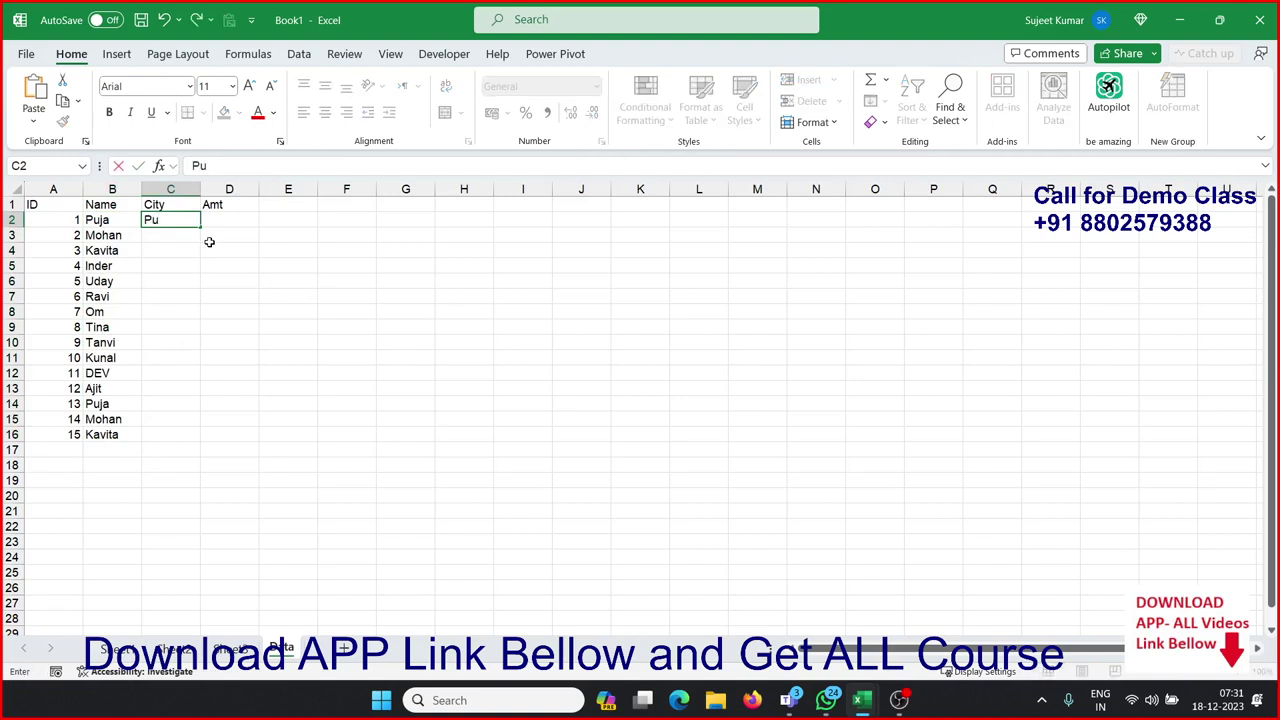
{"action": "type", "text": "ne"}
{"action": "left_click", "coordinate": [209, 242]}
{"action": "left_click", "coordinate": [190, 220]}
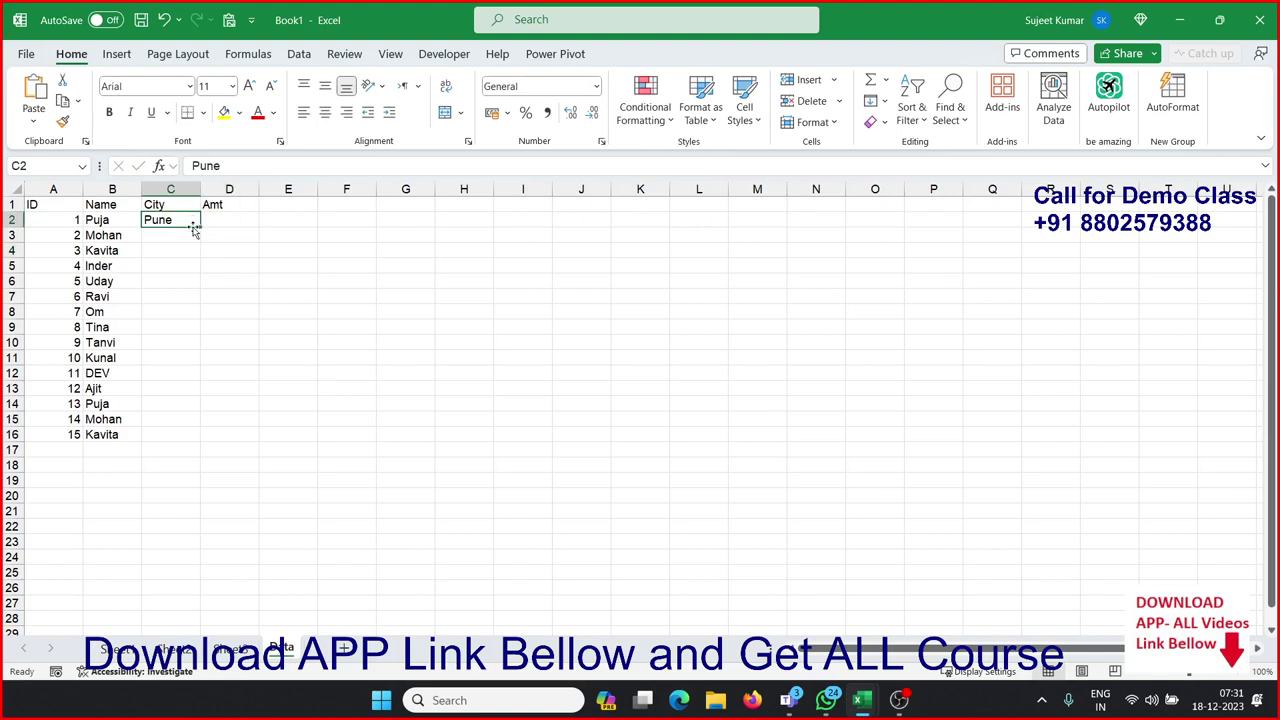
{"action": "double_click", "coordinate": [199, 227]}
Fill D2:D16 with a RANDBETWEEN formula and paste the amounts back as fixed values
{"action": "left_click", "coordinate": [218, 218]}
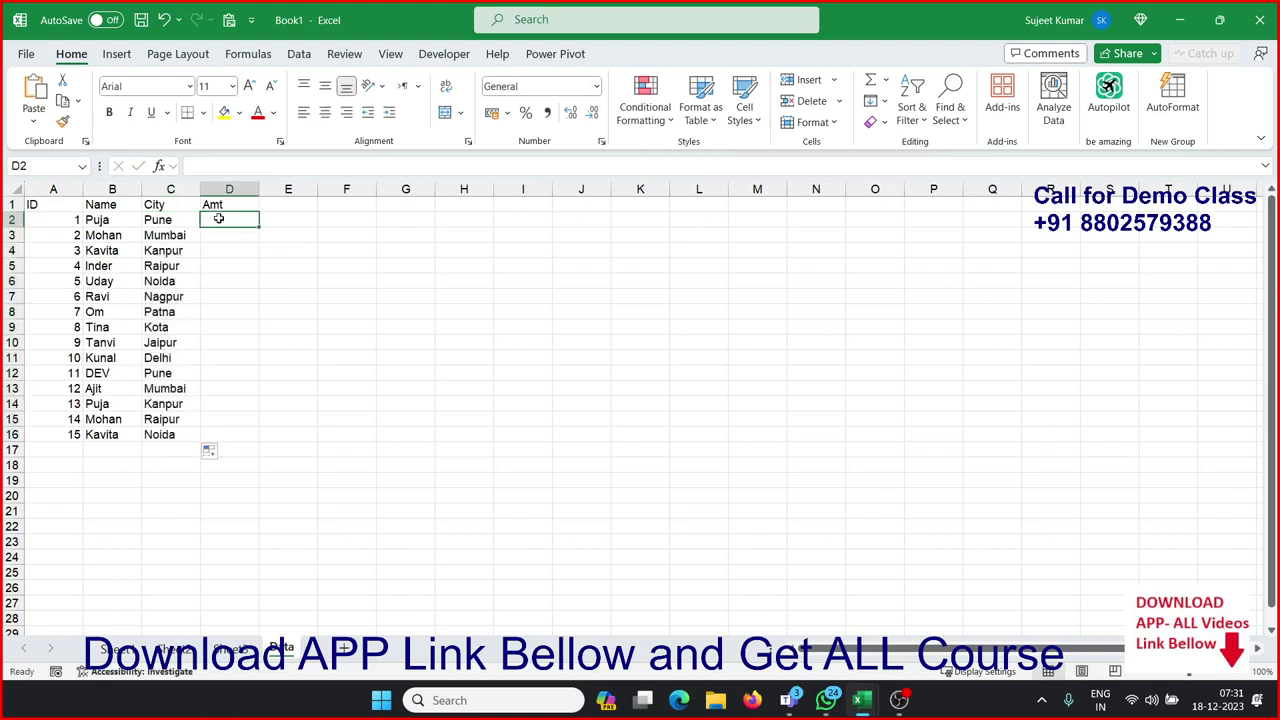
{"action": "type", "text": "=ran"}
{"action": "key", "text": "Down"}
{"action": "key", "text": "Down"}
{"action": "key", "text": "Tab"}
{"action": "type", "text": "10"}
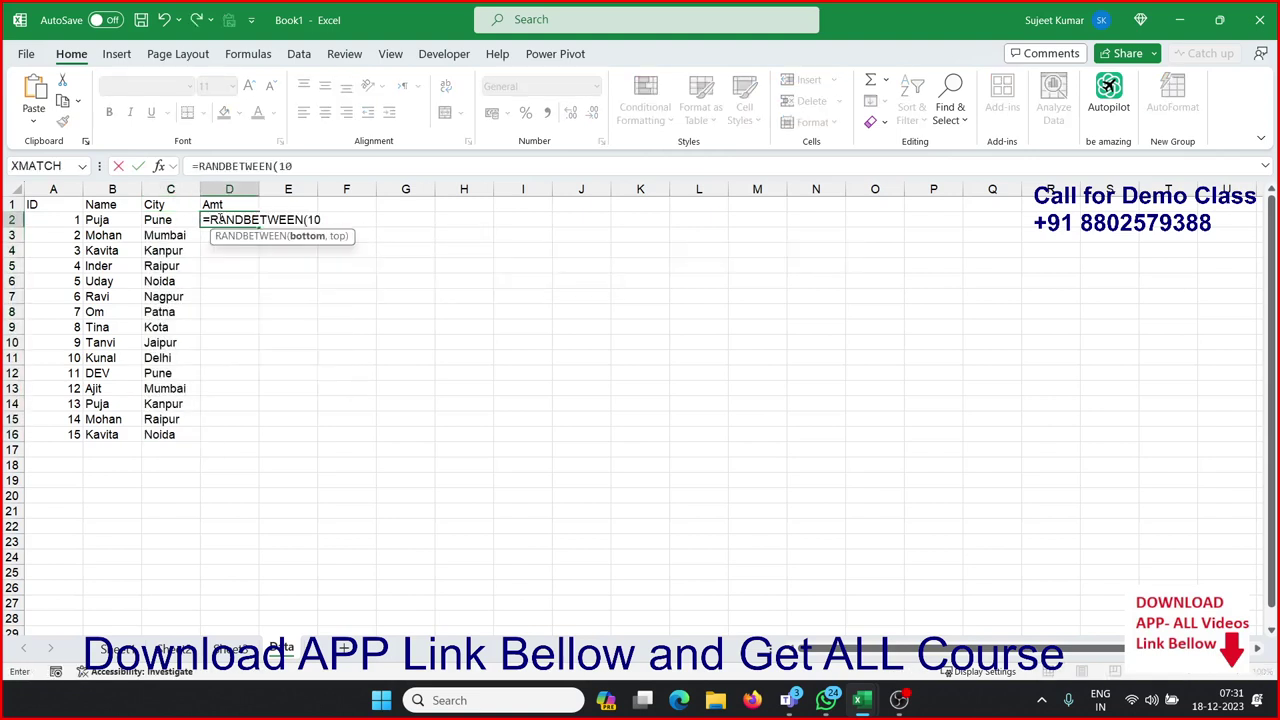
{"action": "type", "text": ",100"}
{"action": "key", "text": "Return"}
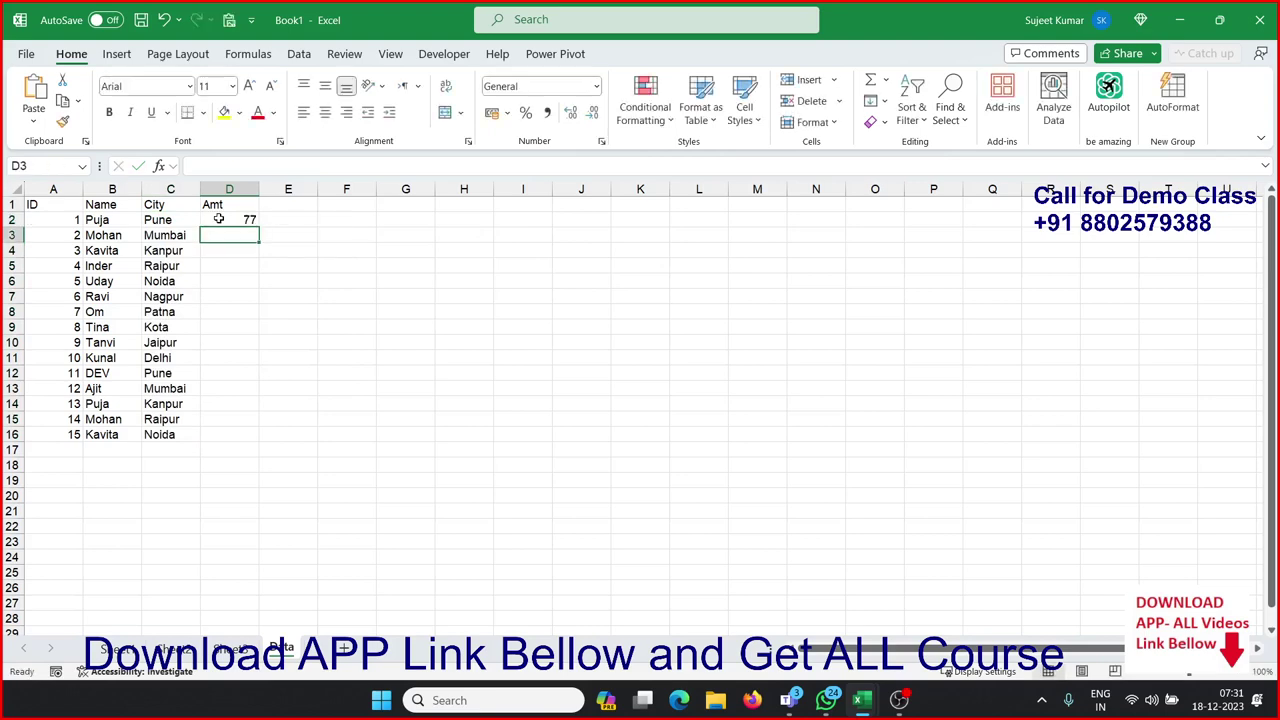
{"action": "key", "text": "Left"}
{"action": "key", "text": "ctrl+Down"}
{"action": "key", "text": "Right"}
{"action": "key", "text": "ctrl+shift+Up"}
{"action": "key", "text": "ctrl+d"}
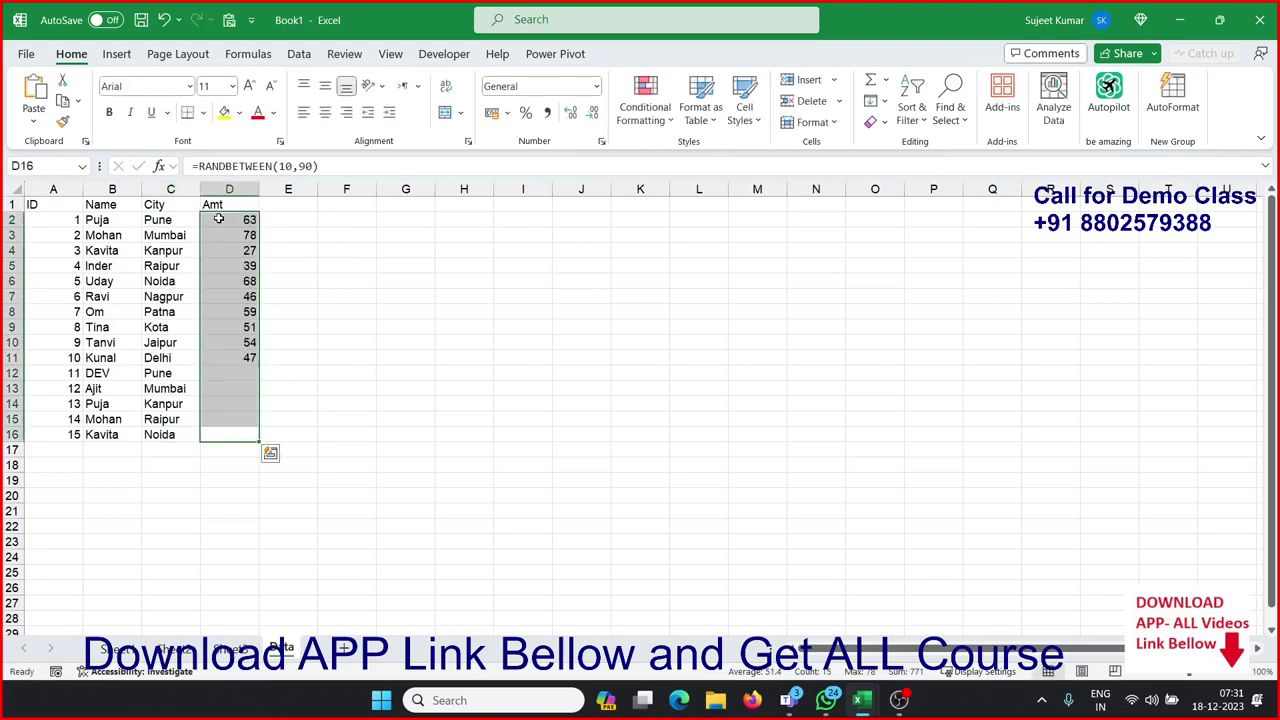
{"action": "key", "text": "ctrl+c"}
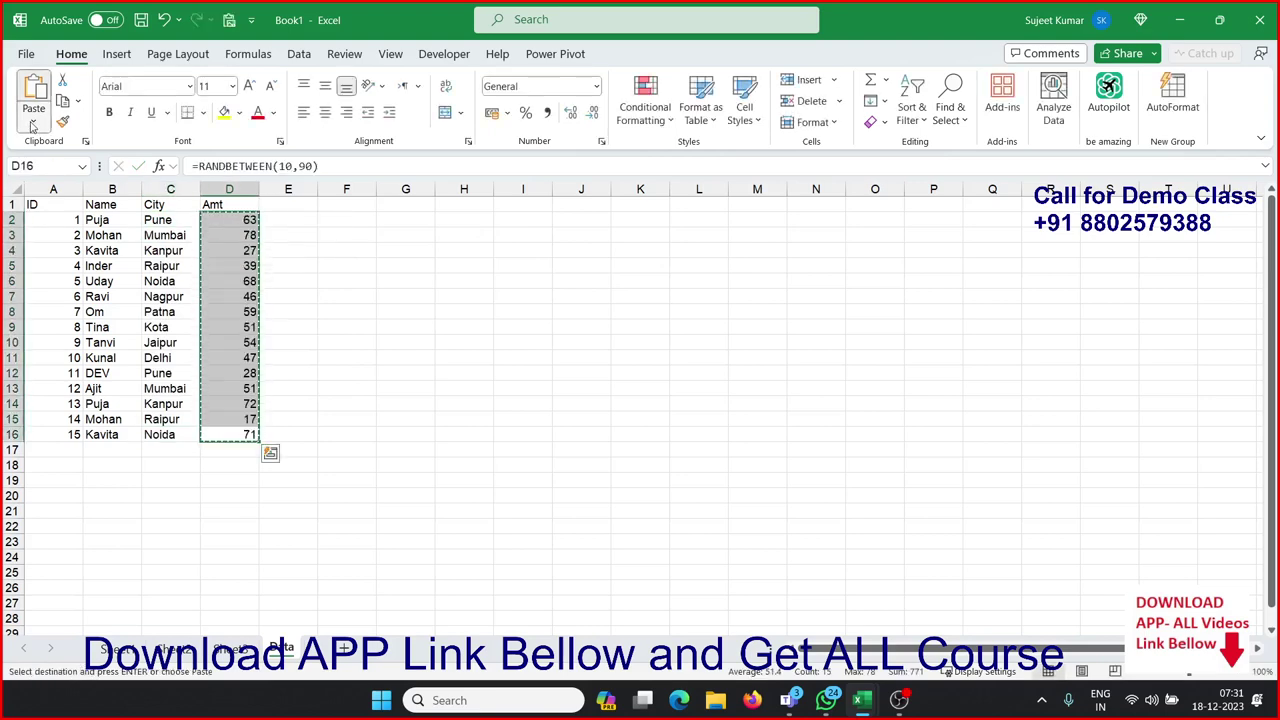
{"action": "left_click", "coordinate": [33, 120]}
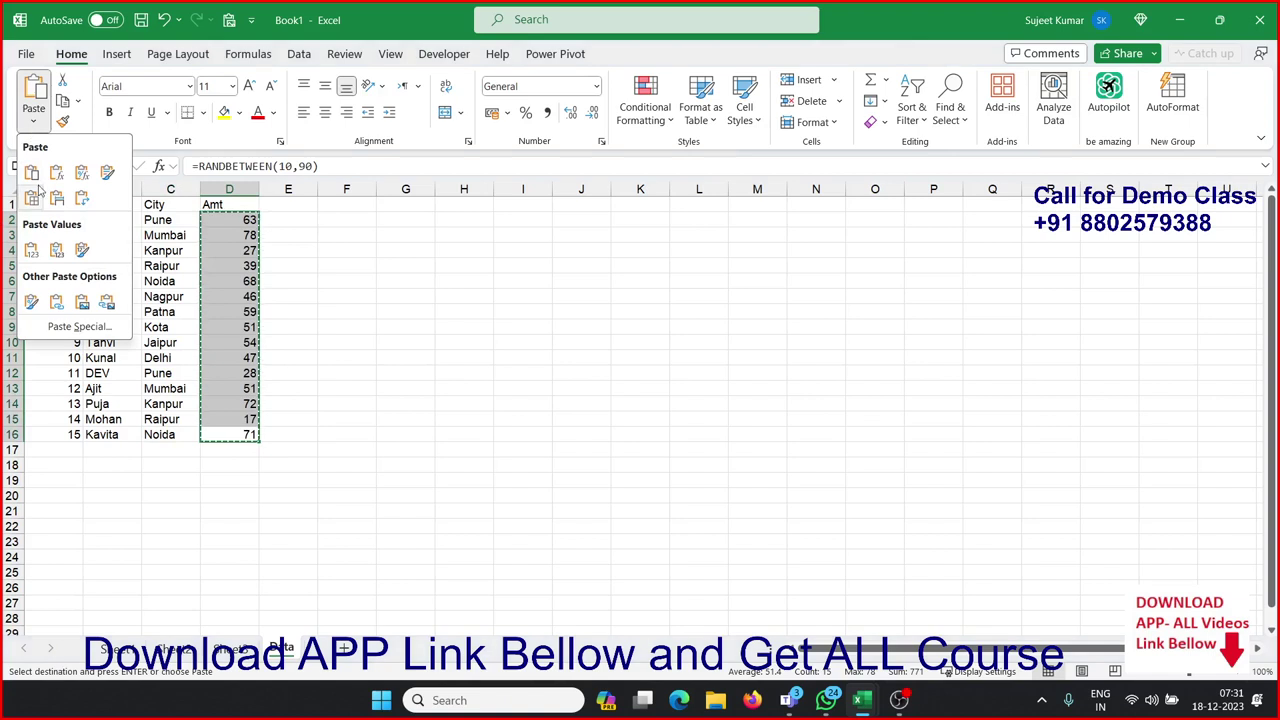
{"action": "left_click", "coordinate": [31, 250]}
Copy the header row A1:D1 and insert a new blank sheet
{"action": "key", "text": "ctrl+Home"}
{"action": "key", "text": "ctrl+shift+Right"}
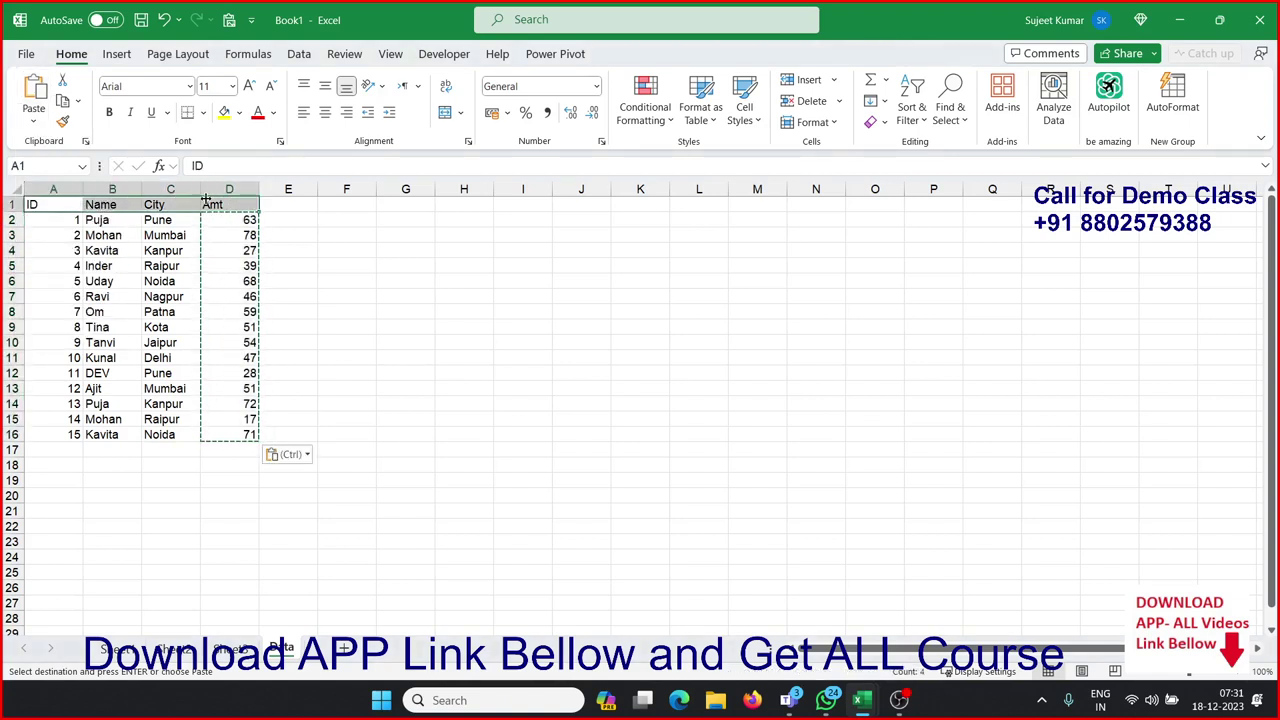
{"action": "key", "text": "ctrl+c"}
{"action": "left_click", "coordinate": [345, 649]}
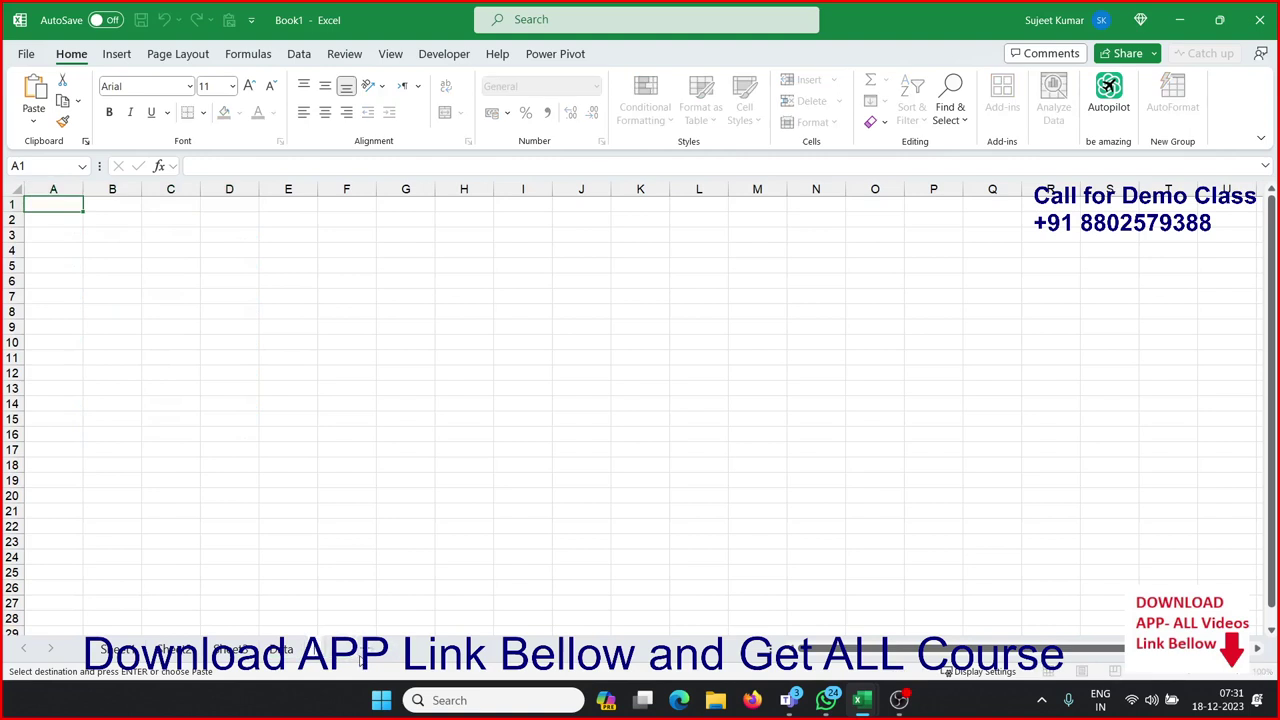
Paste the ID, Name, City, Amt headers into A1 and enter IDs 1, 2, 3, 5 below
{"action": "left_click", "coordinate": [176, 405]}
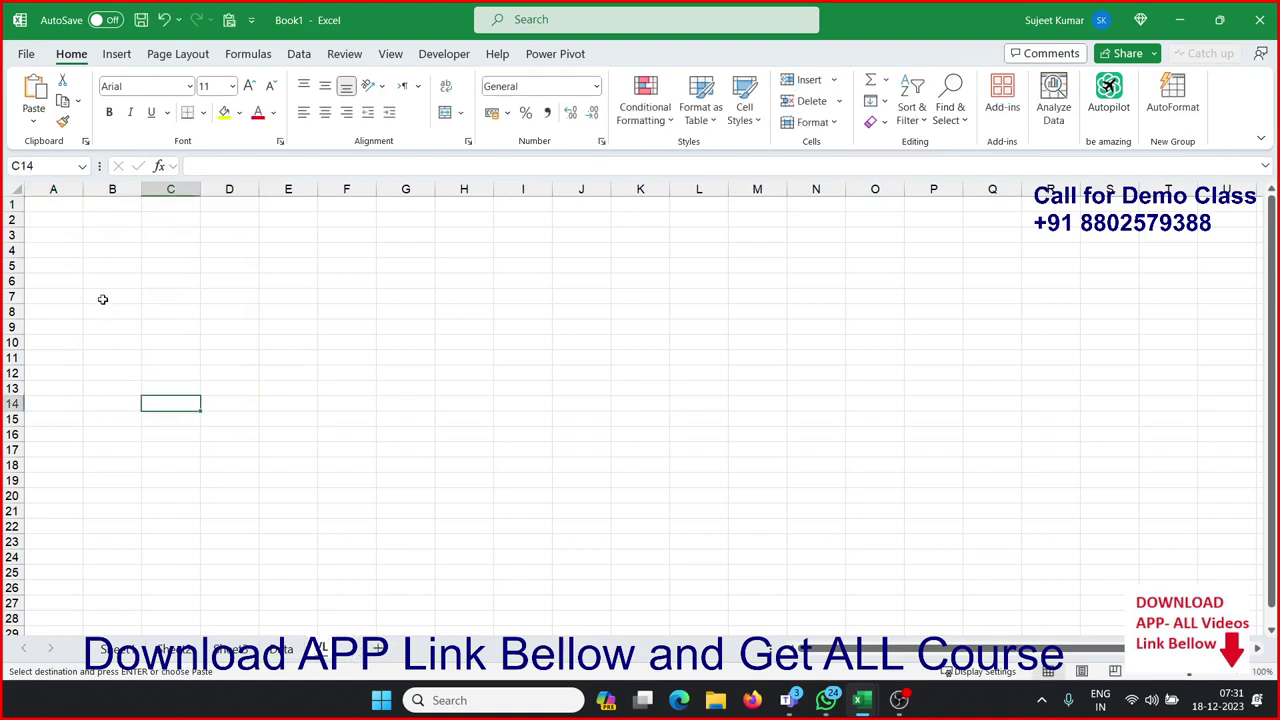
{"action": "left_click", "coordinate": [58, 204]}
{"action": "key", "text": "ctrl+v"}
{"action": "left_click", "coordinate": [52, 218]}
{"action": "key", "text": "Escape"}
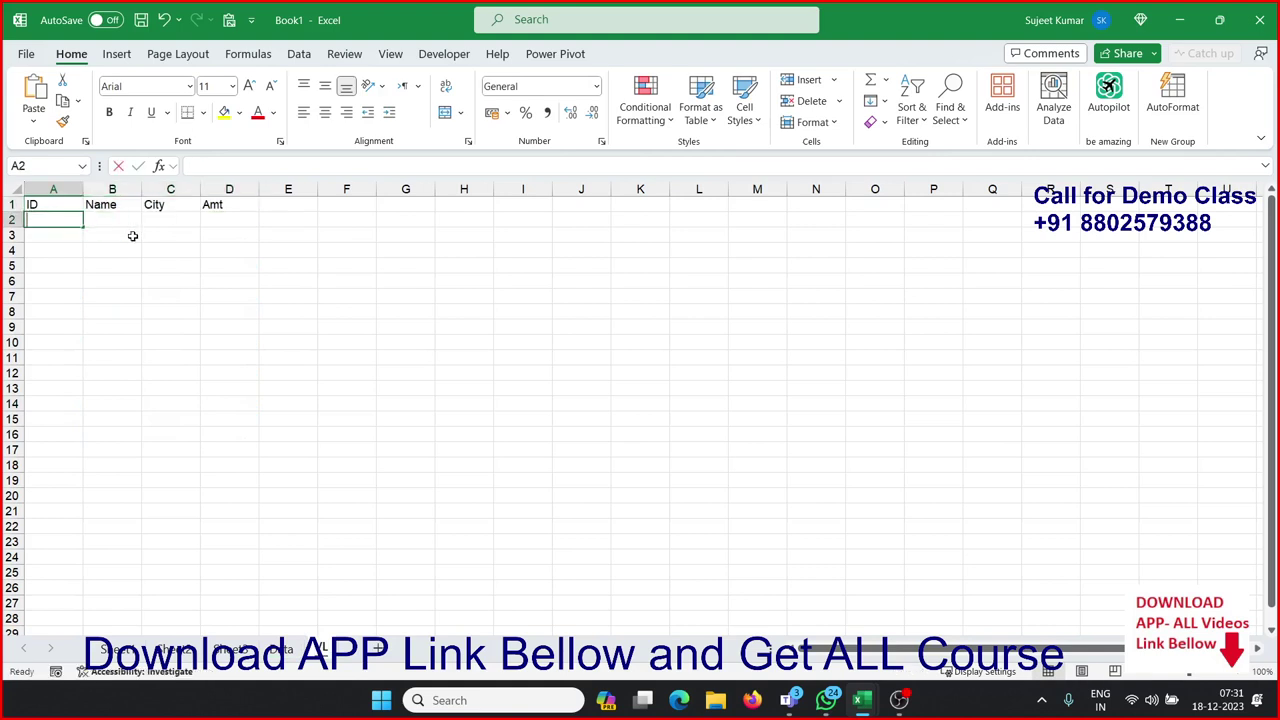
{"action": "type", "text": "85"}
{"action": "key", "text": "BackSpace"}
{"action": "key", "text": "BackSpace"}
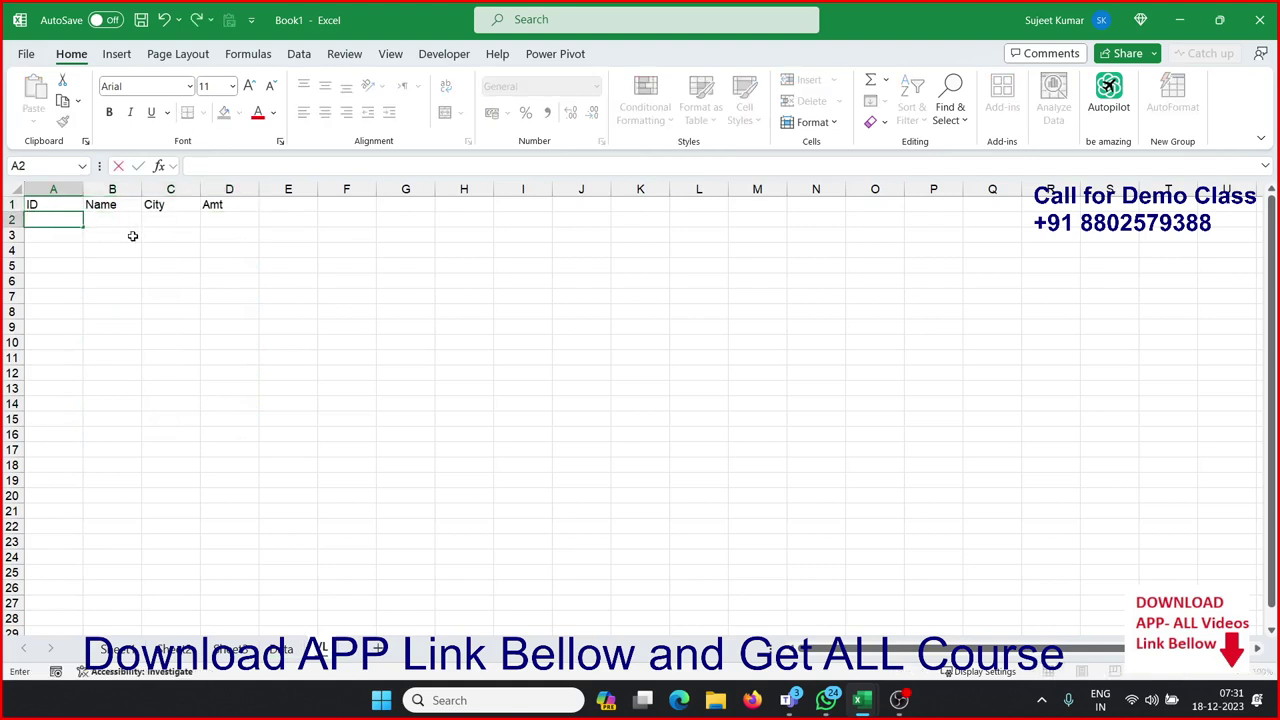
{"action": "type", "text": "1 2 3"}
{"action": "key", "text": "Return"}
{"action": "type", "text": "5"}
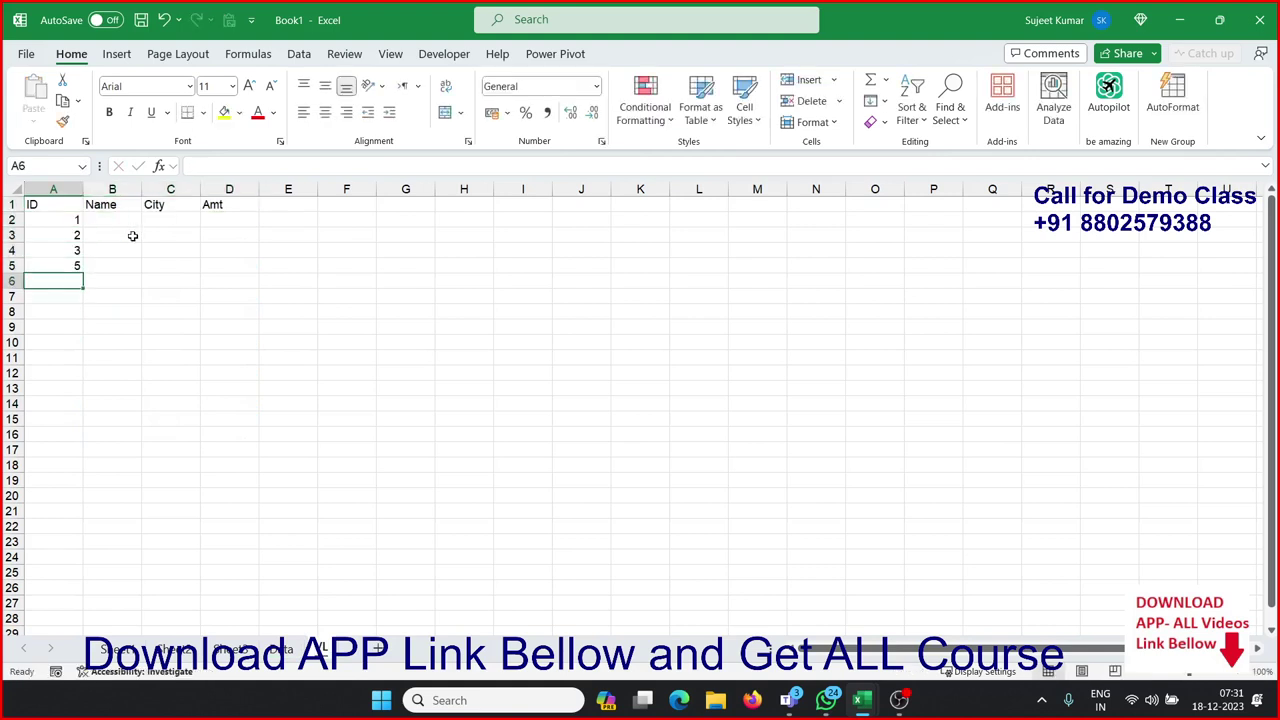
Enter =VLOOKUP(A2,Data!A:D,2,0) in B2 to return the matching name
{"action": "mouse_move", "coordinate": [128, 219]}
{"action": "left_mouse_down"}
{"action": "mouse_move", "coordinate": [234, 227]}
{"action": "mouse_move", "coordinate": [134, 226]}
{"action": "left_mouse_up"}
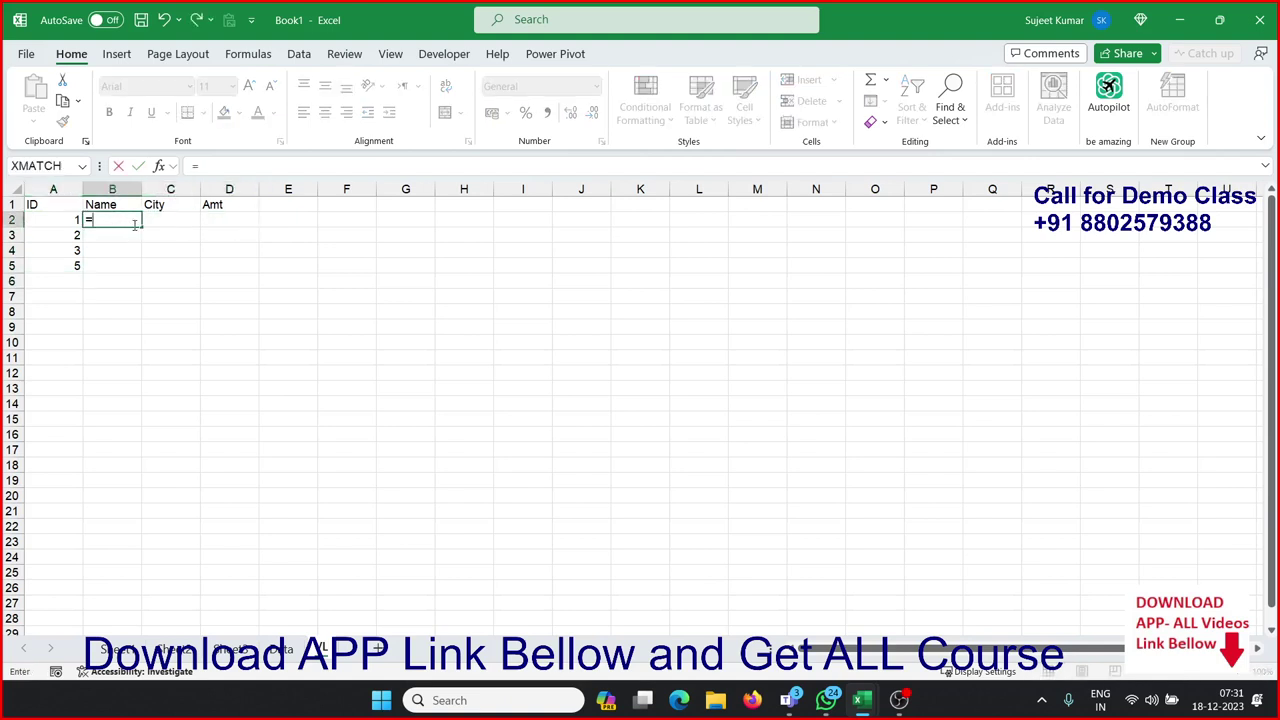
{"action": "type", "text": "=vl"}
{"action": "key", "text": "Tab"}
{"action": "key", "text": "Left"}
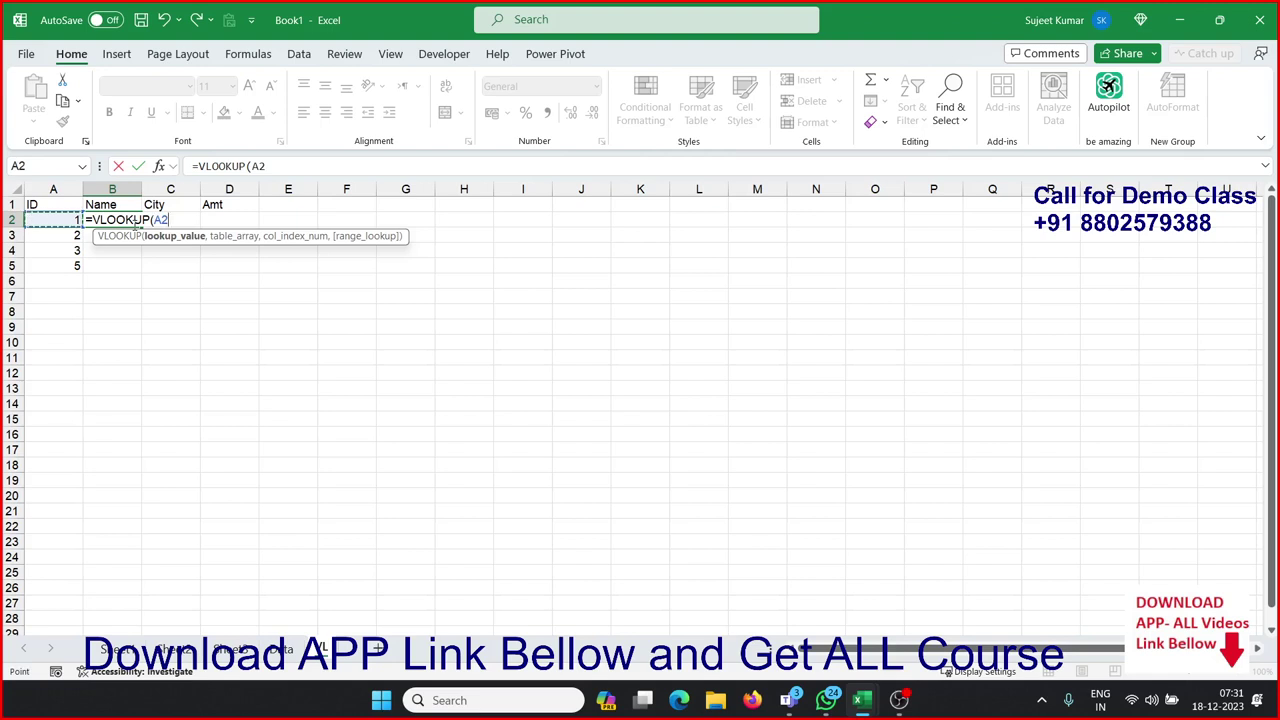
{"action": "type", "text": ","}
{"action": "left_click", "coordinate": [284, 651]}
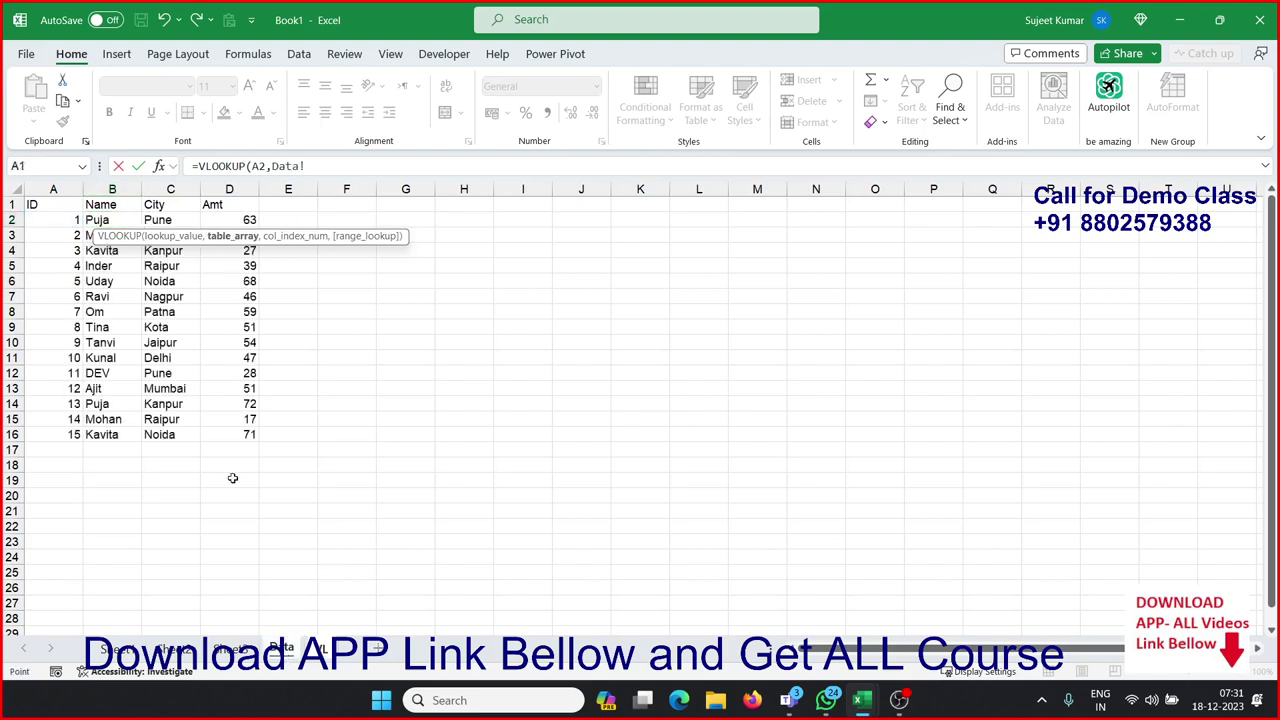
{"action": "left_click_drag", "start_coordinate": [53, 189], "coordinate": [227, 193]}
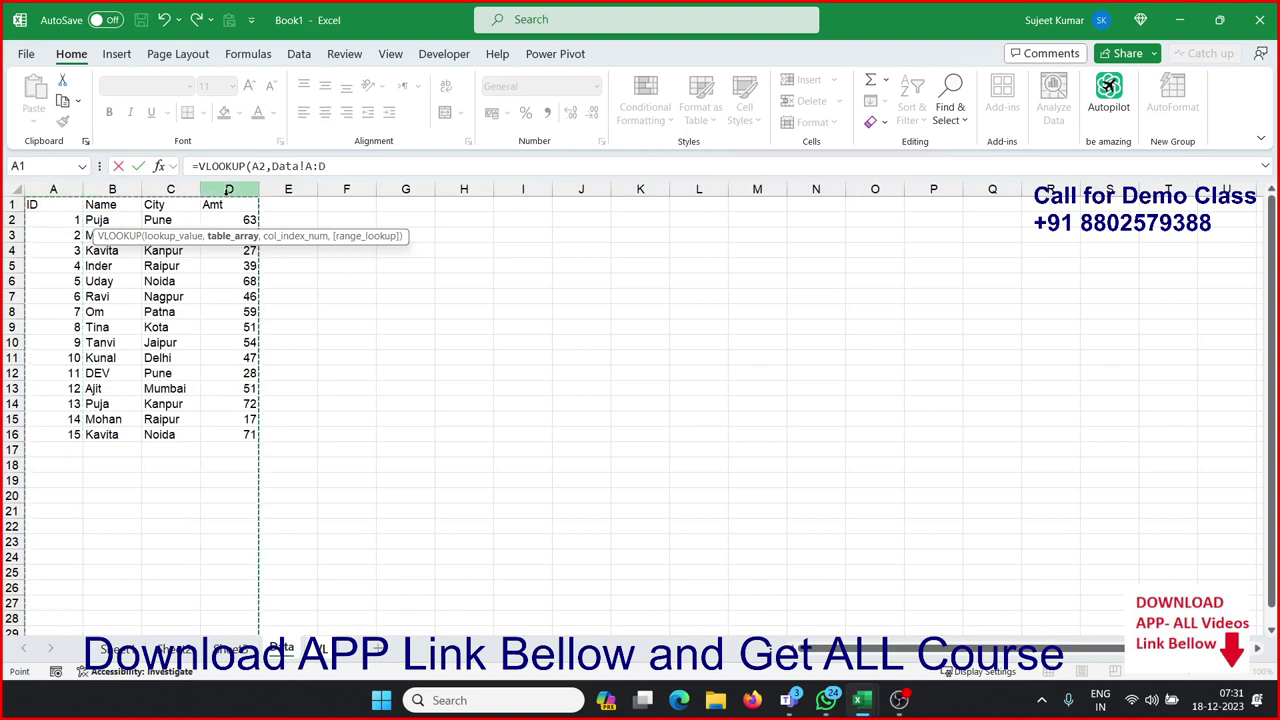
{"action": "type", "text": ",2,0"}
{"action": "key", "text": "Return"}
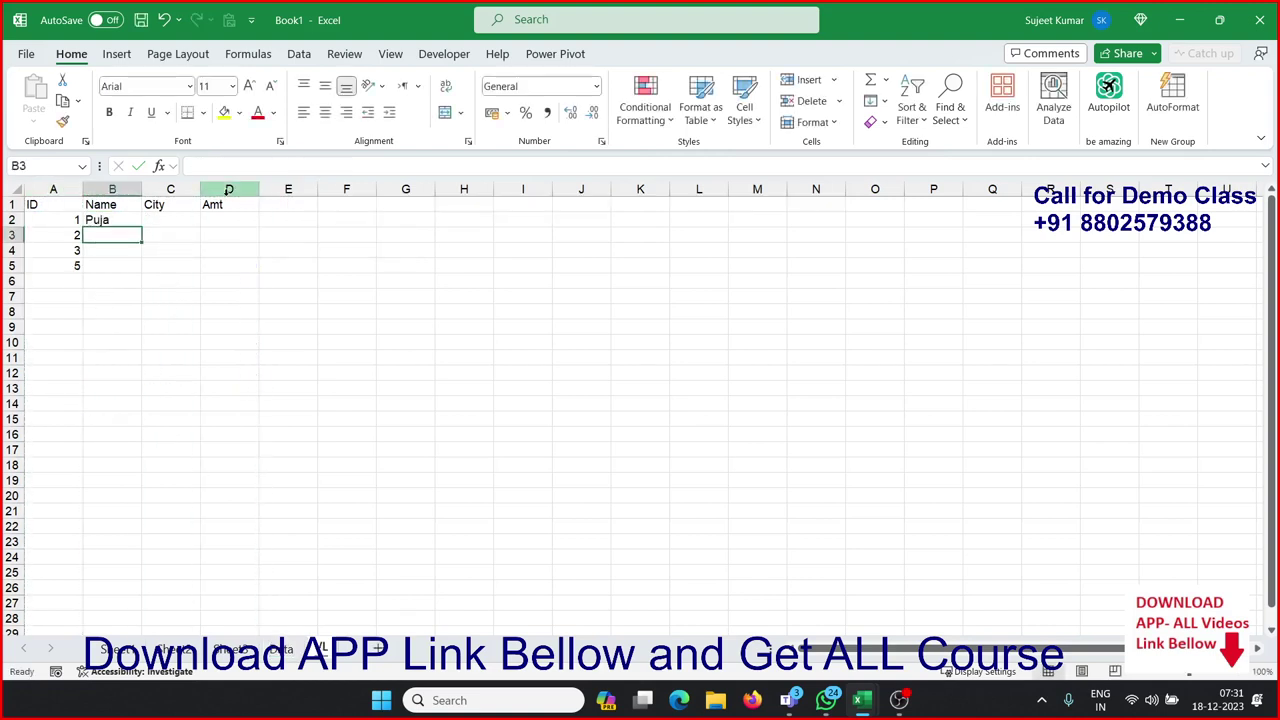
{"action": "left_click", "coordinate": [112, 222]}
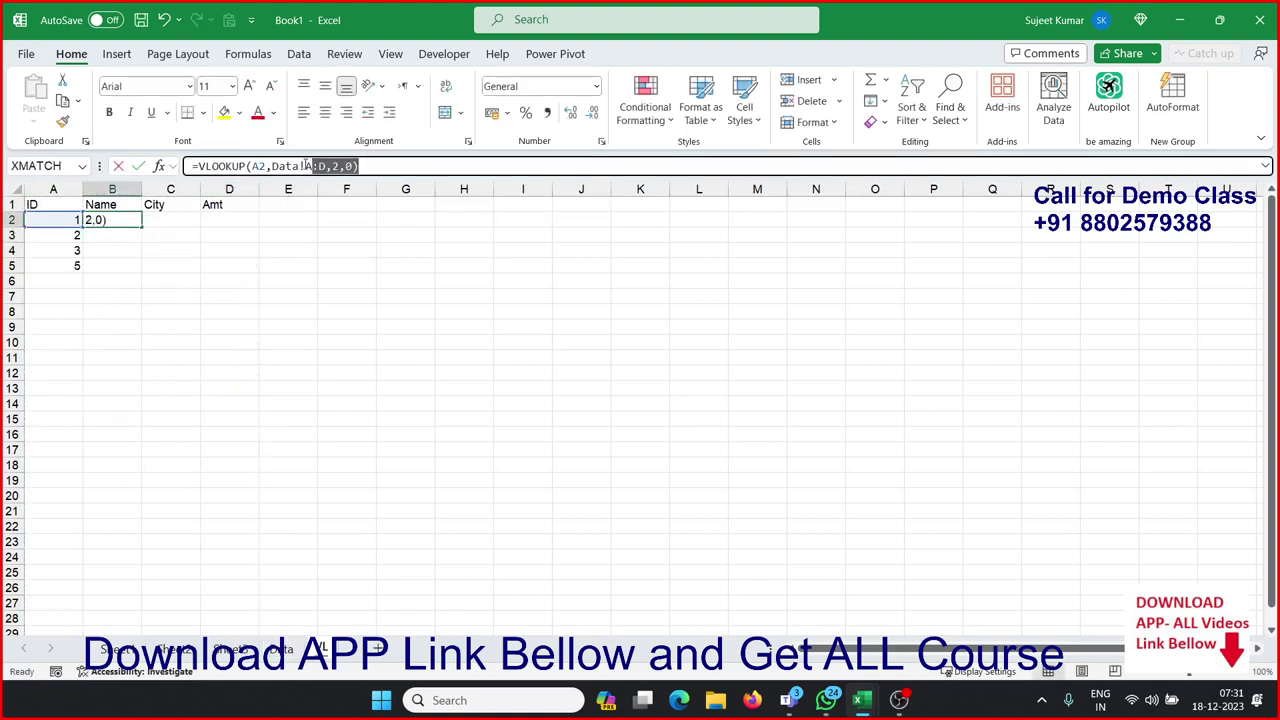
{"action": "left_click_drag", "start_coordinate": [376, 166], "coordinate": [192, 166]}
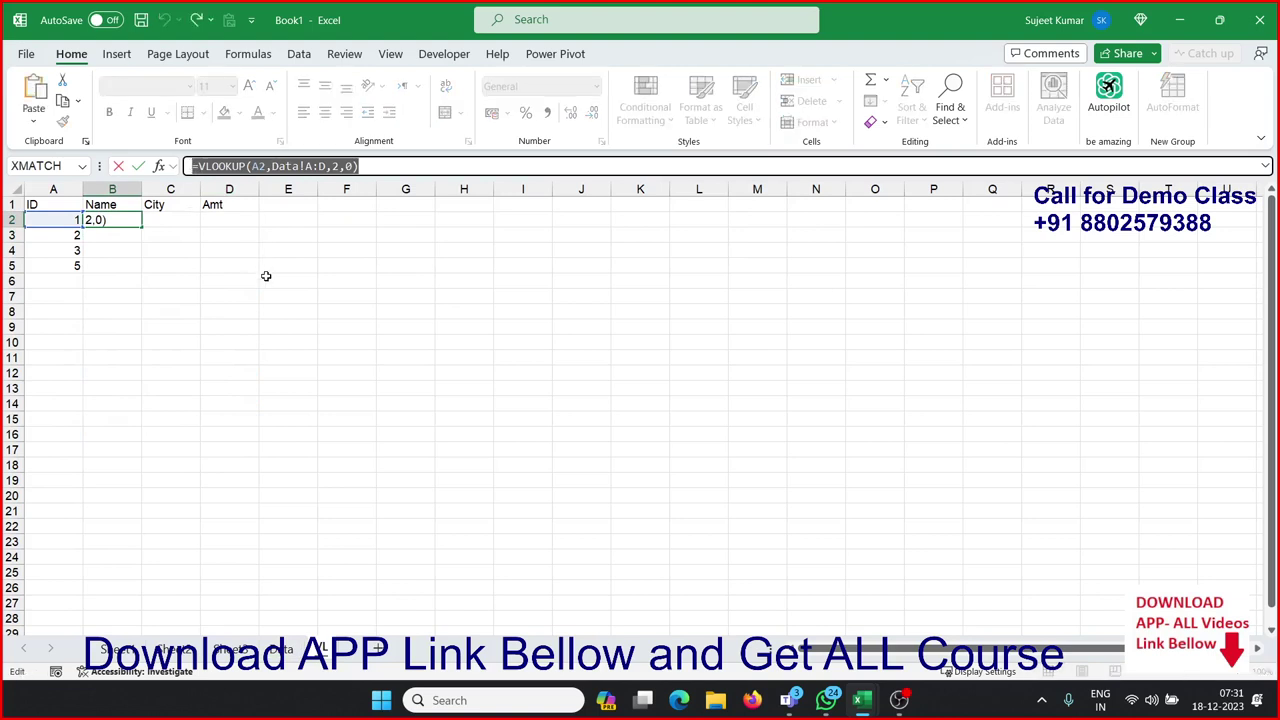
{"action": "key", "text": "Escape"}
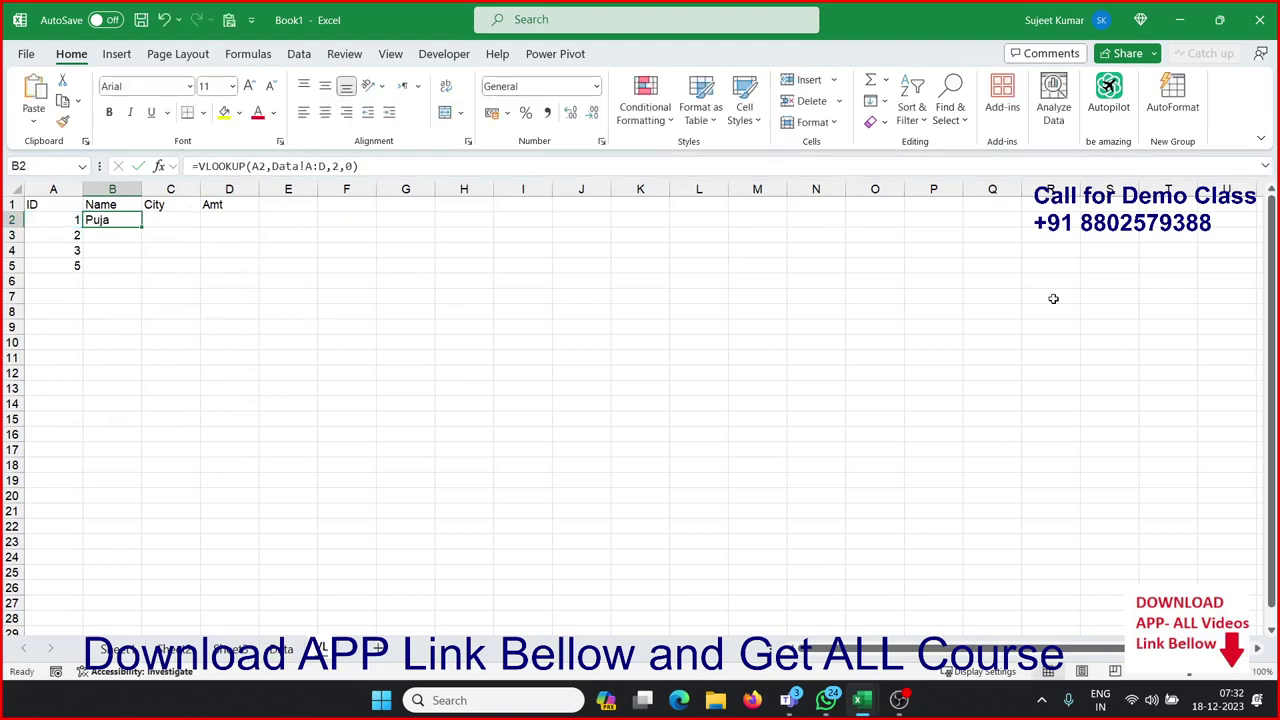
Snap the VBA editor and Excel side by side, widen the editor, and delete fun_3's blank lines
{"action": "mouse_move", "coordinate": [1219, 20]}
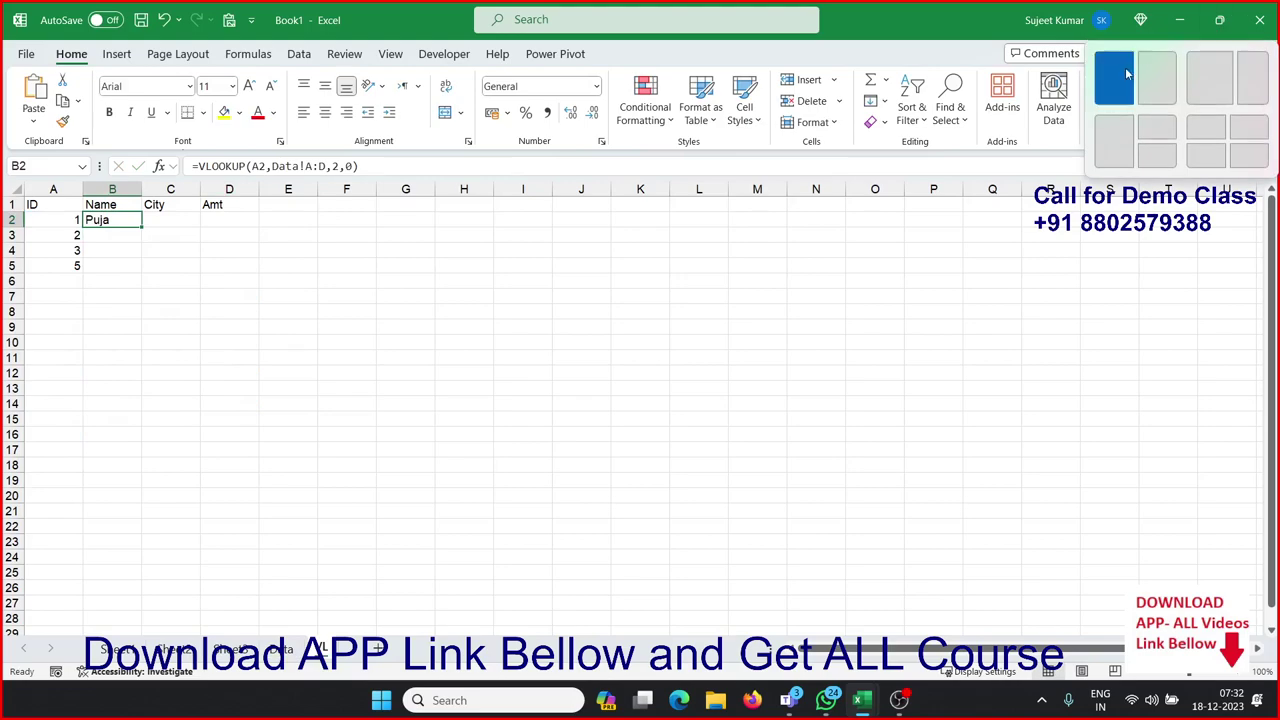
{"action": "left_click", "coordinate": [1126, 74]}
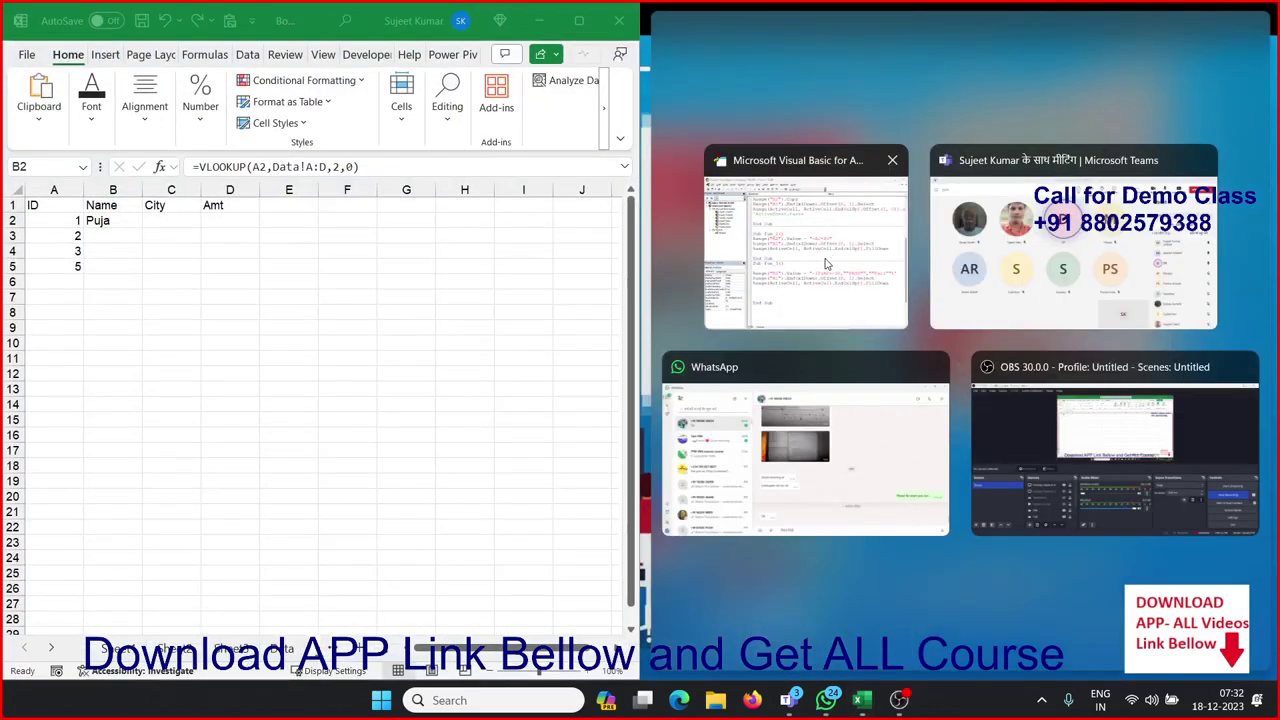
{"action": "left_click", "coordinate": [826, 264]}
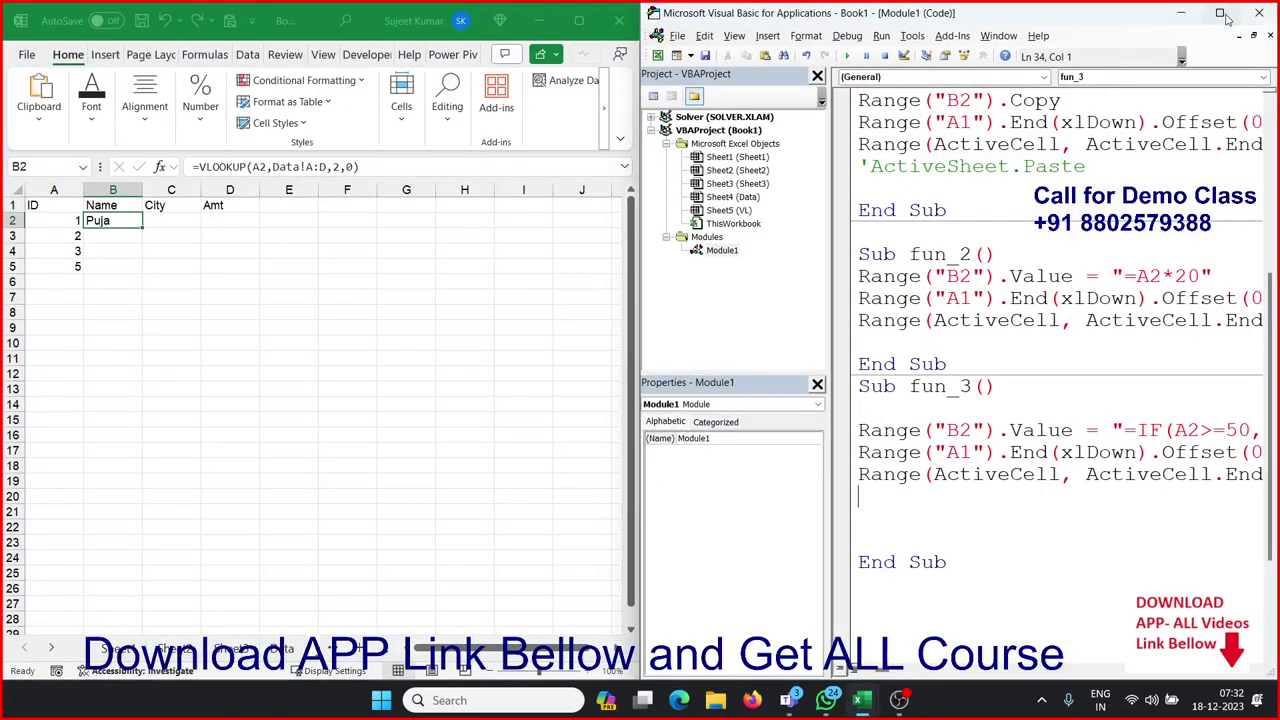
{"action": "mouse_move", "coordinate": [1222, 18]}
{"action": "left_click", "coordinate": [1114, 62]}
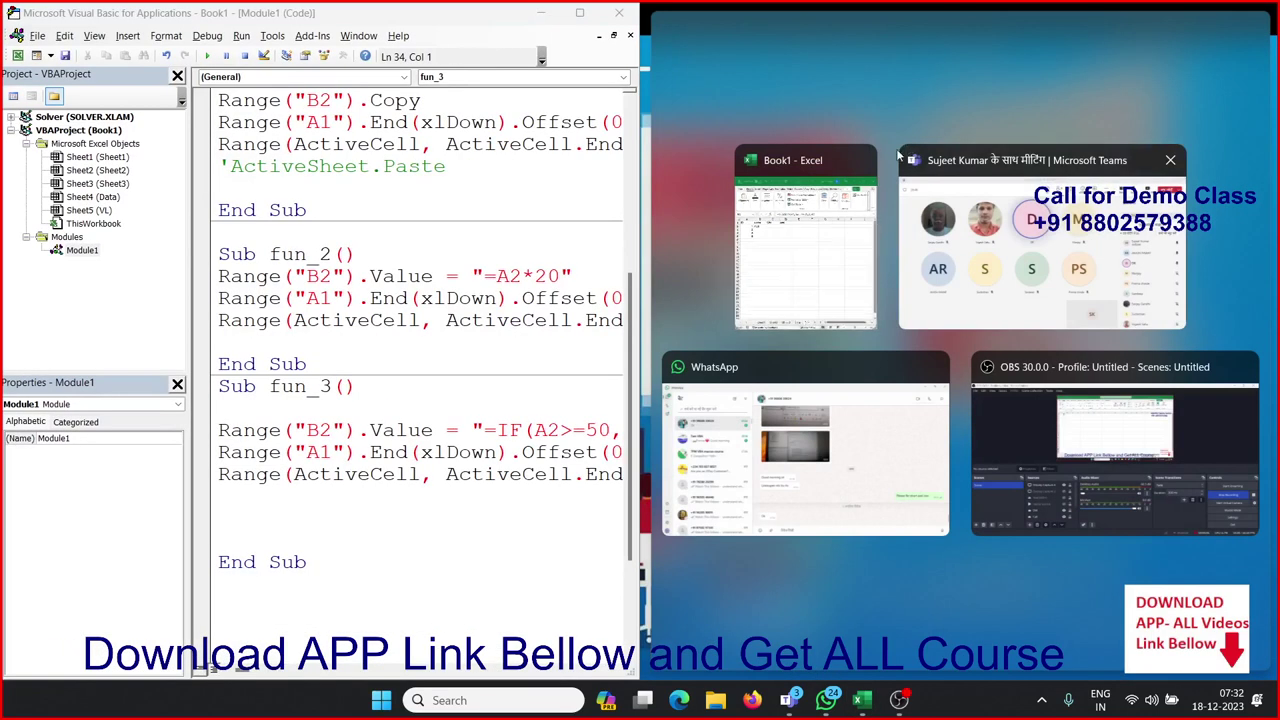
{"action": "left_click", "coordinate": [848, 205]}
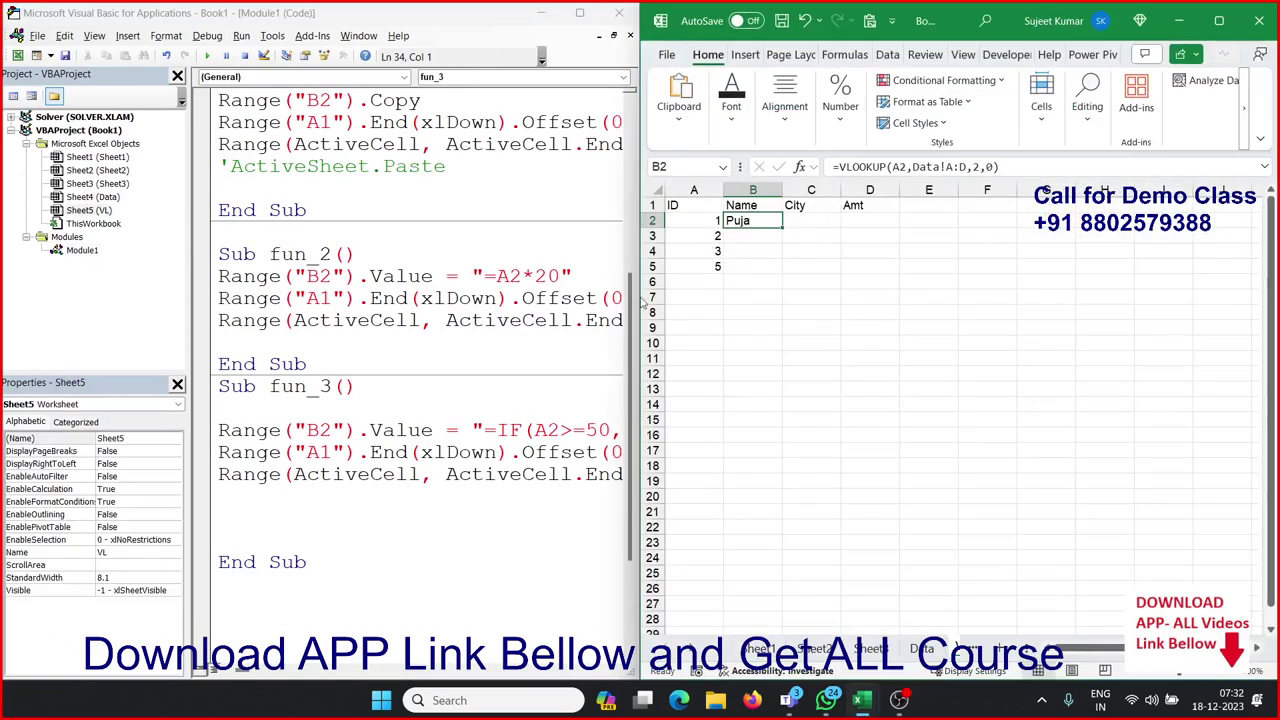
{"action": "left_click_drag", "start_coordinate": [642, 302], "coordinate": [808, 302]}
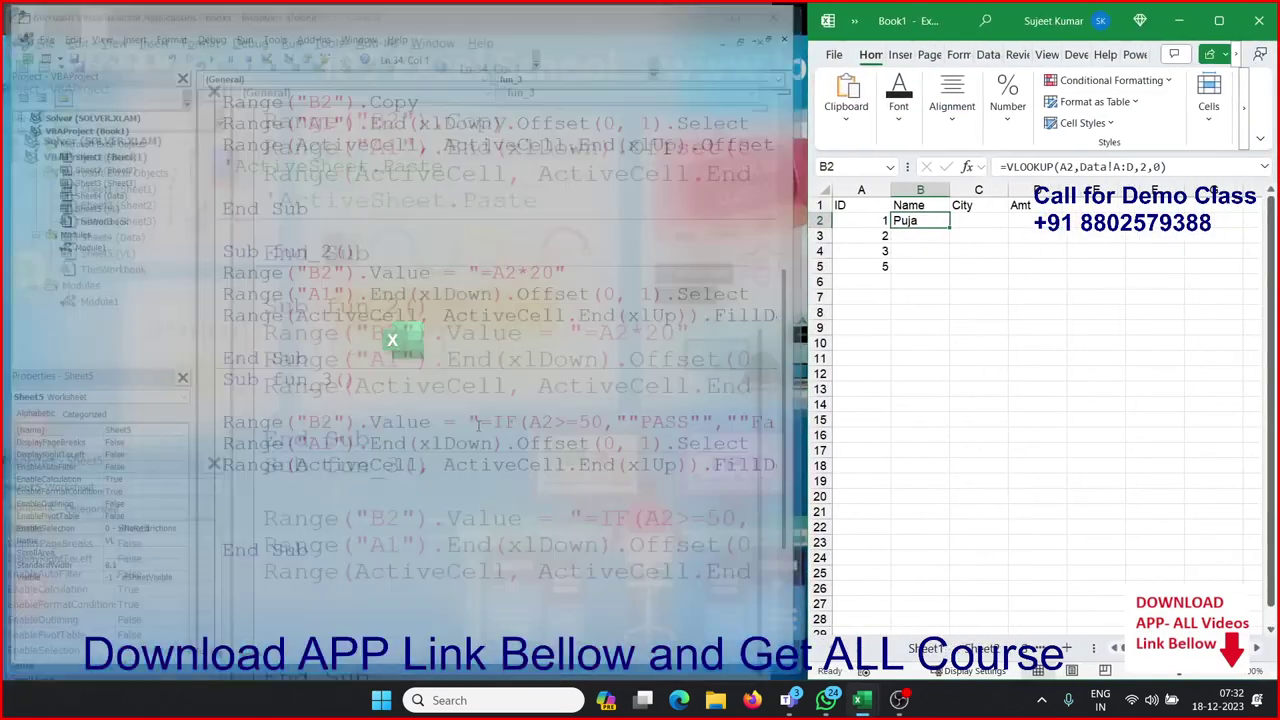
{"action": "key", "text": "Delete"}
{"action": "key", "text": "Delete"}
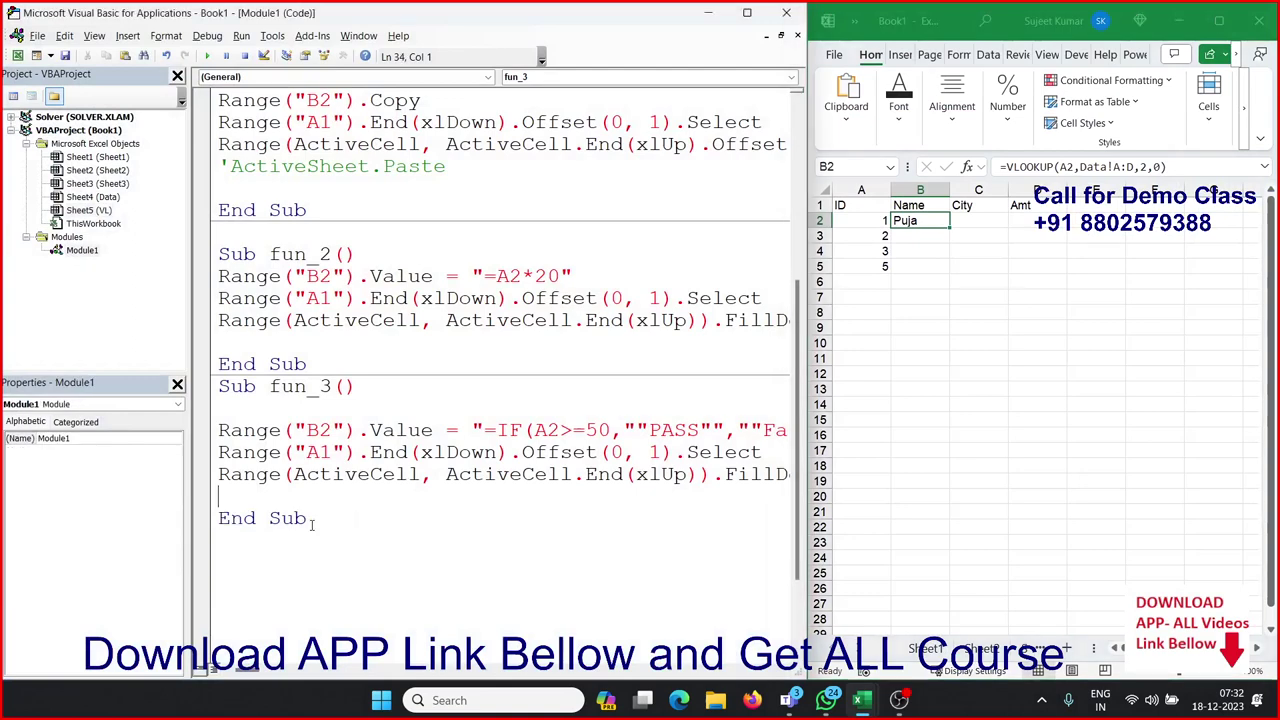
{"action": "key", "text": "Delete"}
Close up fun_3's remaining blank lines and declare a new Sub fun_3() below it
{"action": "key", "text": "Up"}
{"action": "key", "text": "Up"}
{"action": "key", "text": "Up"}
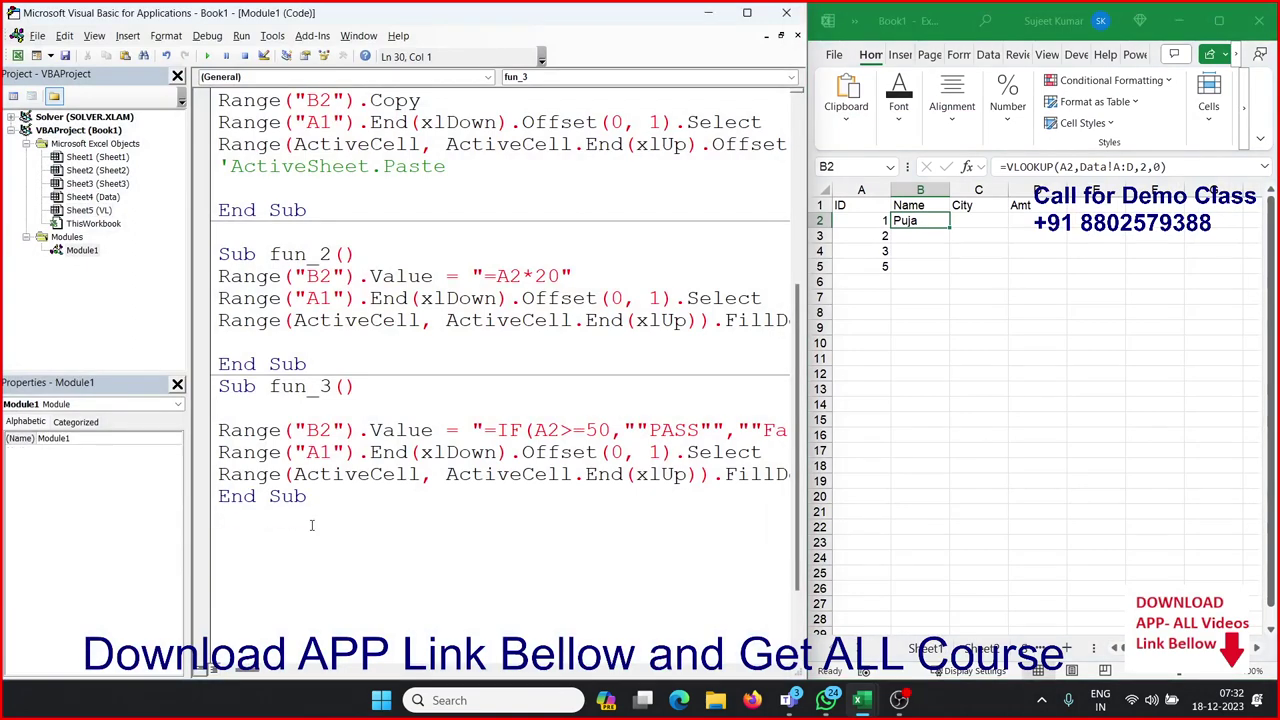
{"action": "key", "text": "Delete"}
{"action": "key", "text": "Down"}
{"action": "key", "text": "Down"}
{"action": "key", "text": "Down"}
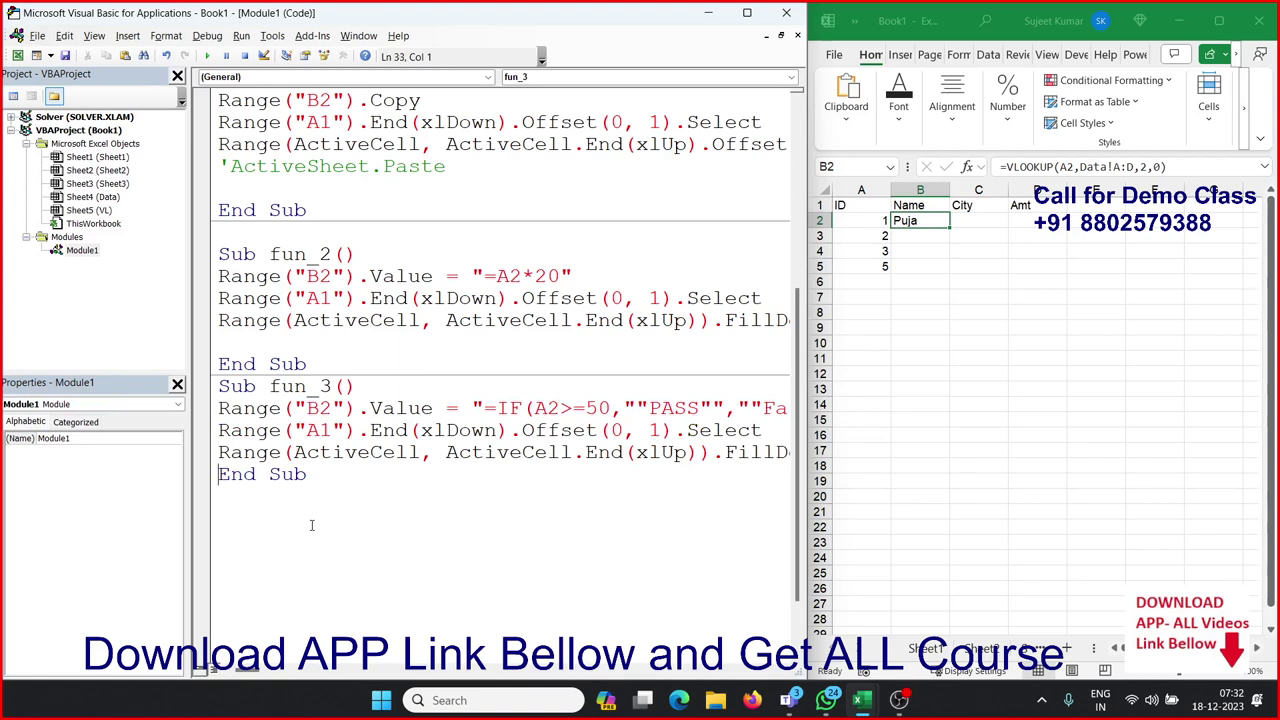
{"action": "key", "text": "Down"}
{"action": "type", "text": "su"}
{"action": "type", "text": "b fu"}
{"action": "type", "text": "n_3"}
{"action": "type", "text": "()"}
{"action": "key", "text": "Return"}
{"action": "key", "text": "Return"}
{"action": "key", "text": "Return"}
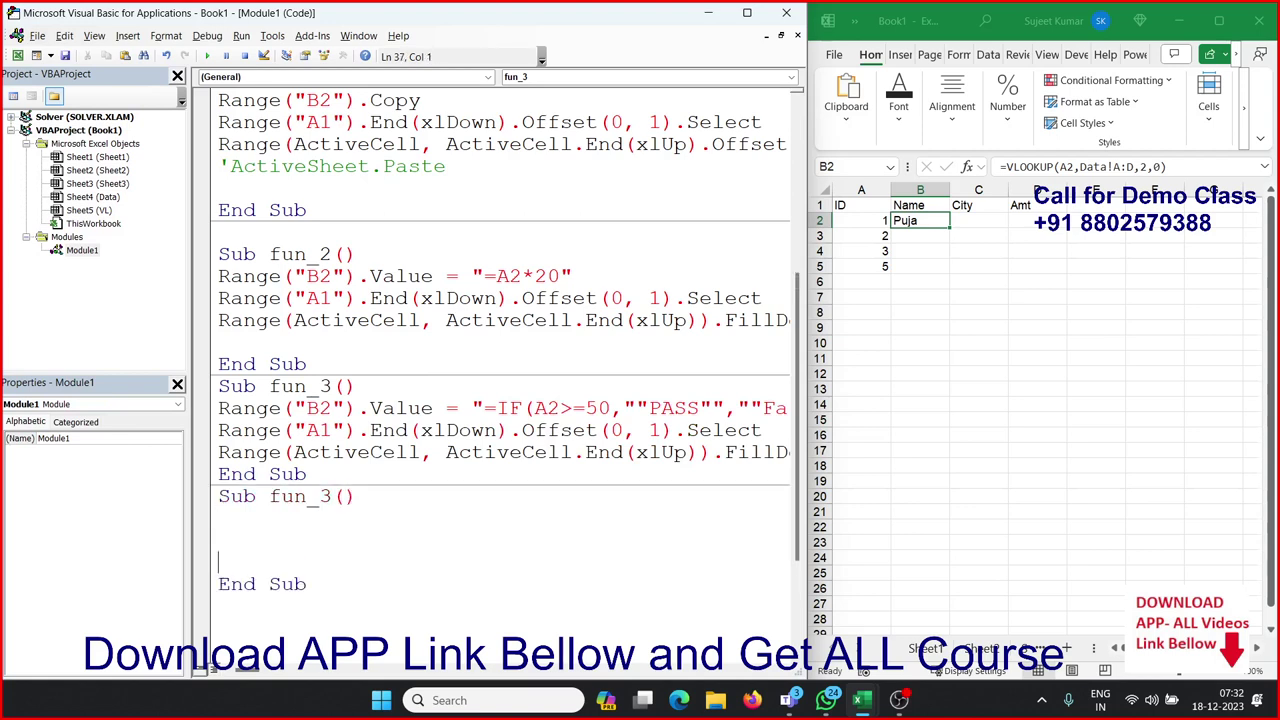
{"action": "key", "text": "Return"}
{"action": "key", "text": "Return"}
{"action": "key", "text": "Up"}
{"action": "key", "text": "Up"}
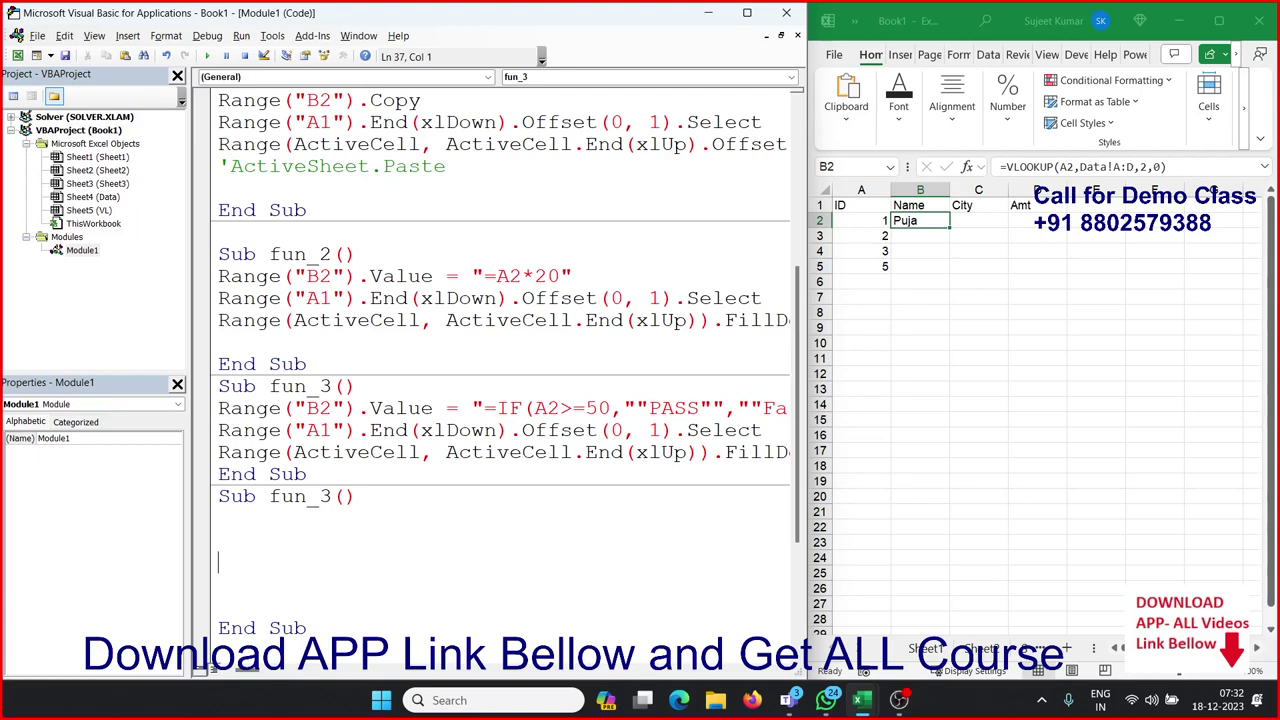
Write Range("B2").Value = "=VLOOKUP(...)" using the pasted formula
{"action": "left_click", "coordinate": [219, 540]}
{"action": "type", "text": "range"}
{"action": "type", "text": "(\"B"}
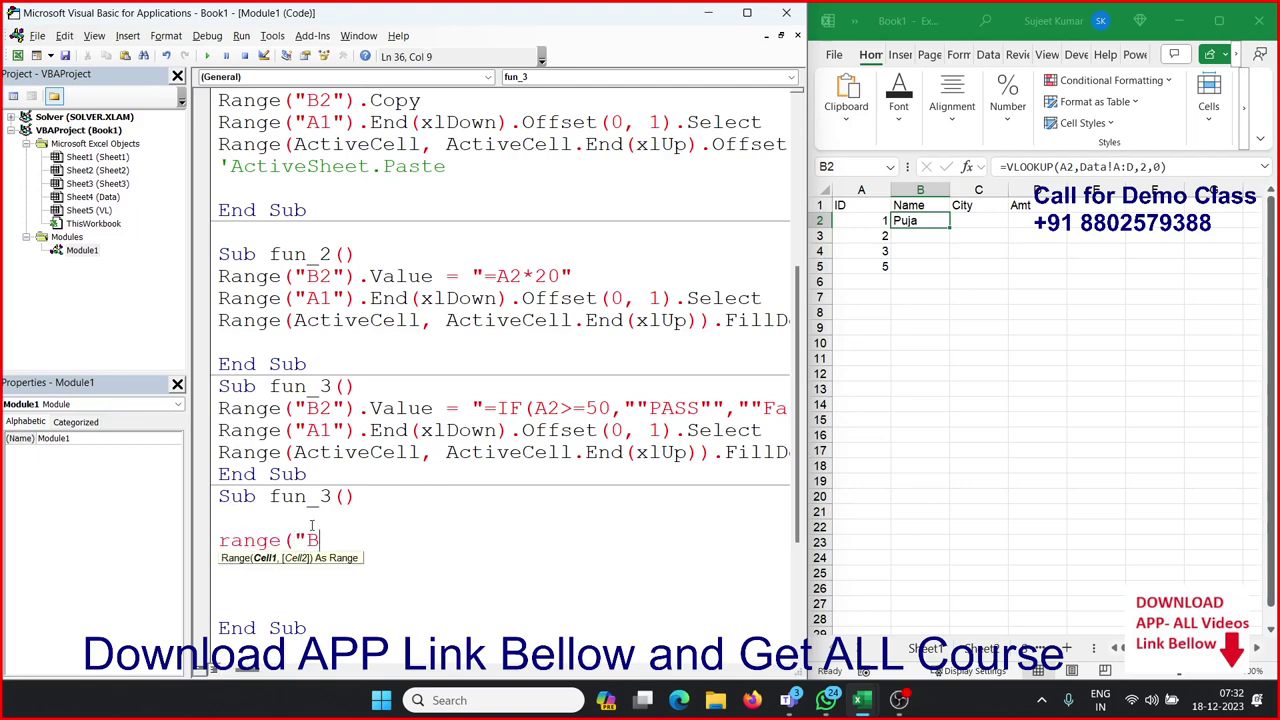
{"action": "type", "text": "2\").v"}
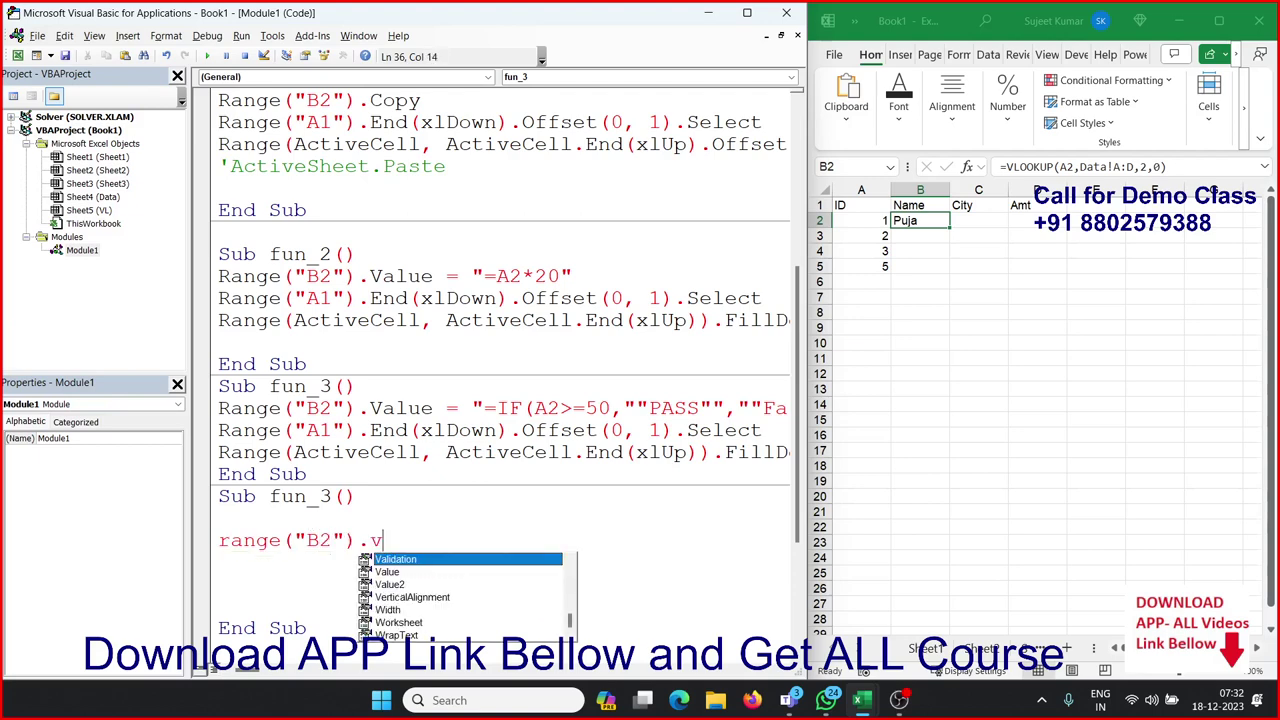
{"action": "key", "text": "Tab"}
{"action": "type", "text": "=\""}
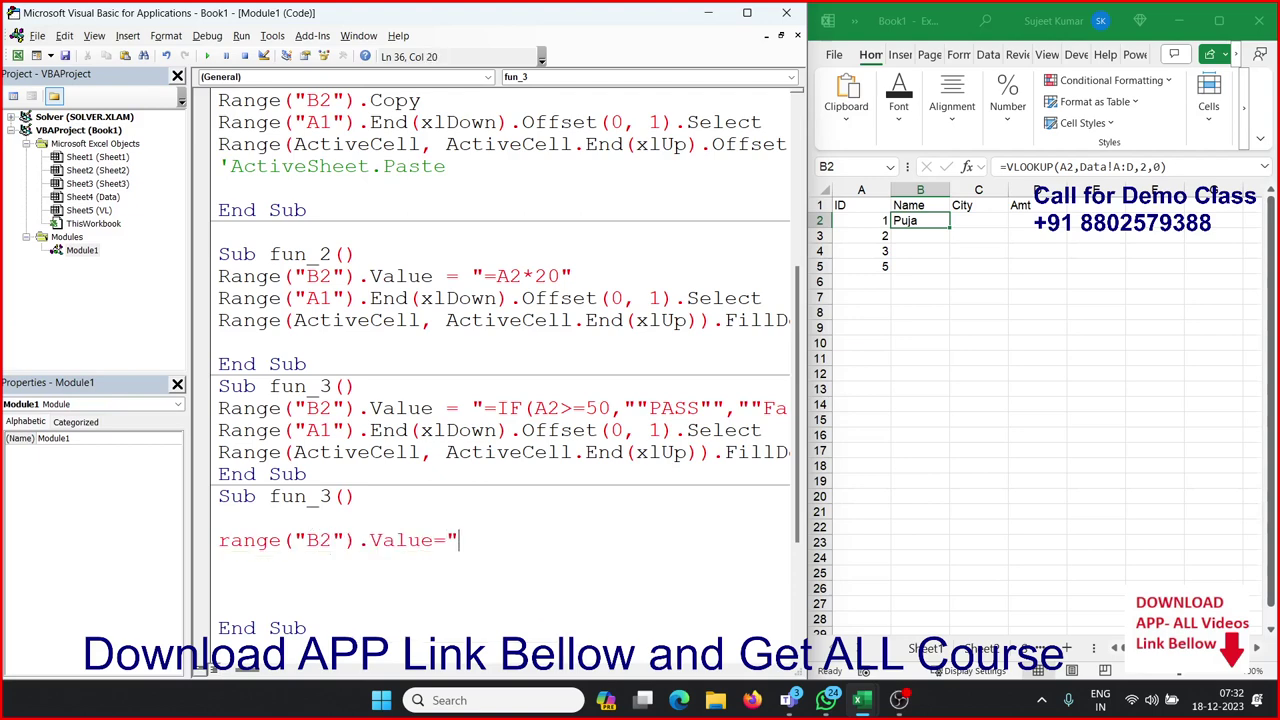
{"action": "type", "text": "=VLOOKUP(A2,Data!A:D,2,0)"}
{"action": "type", "text": "\""}
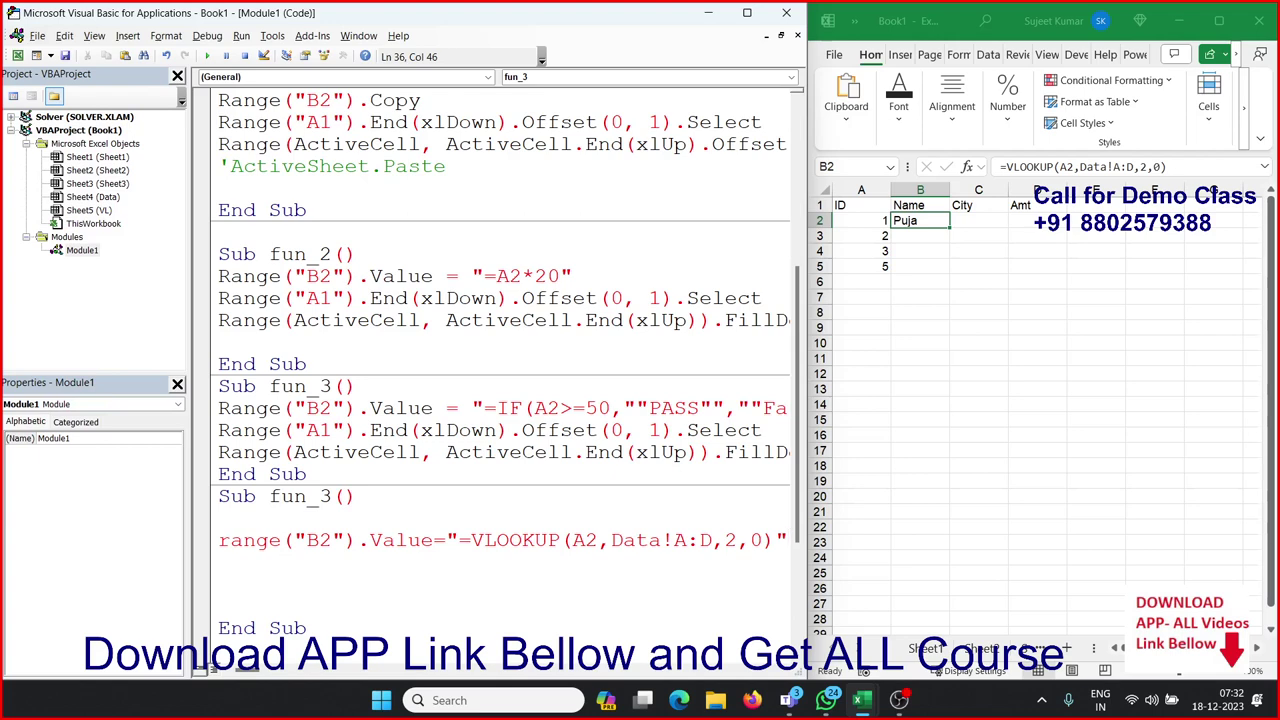
{"action": "key", "text": "Return"}
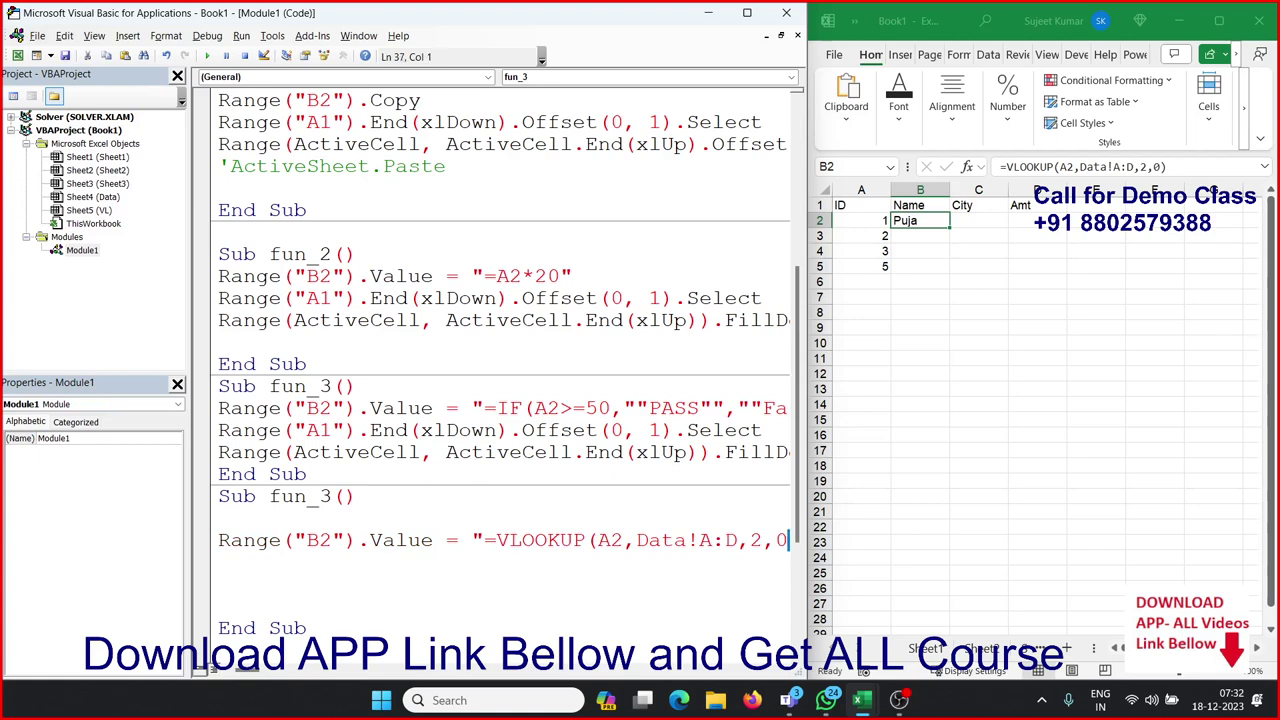
Duplicate the lookup line and change it to target C2 with column index 3
{"action": "key", "text": "Up"}
{"action": "key", "text": "shift+Down"}
{"action": "key", "text": "ctrl+c"}
{"action": "key", "text": "ctrl+v"}
{"action": "key", "text": "ctrl+v"}
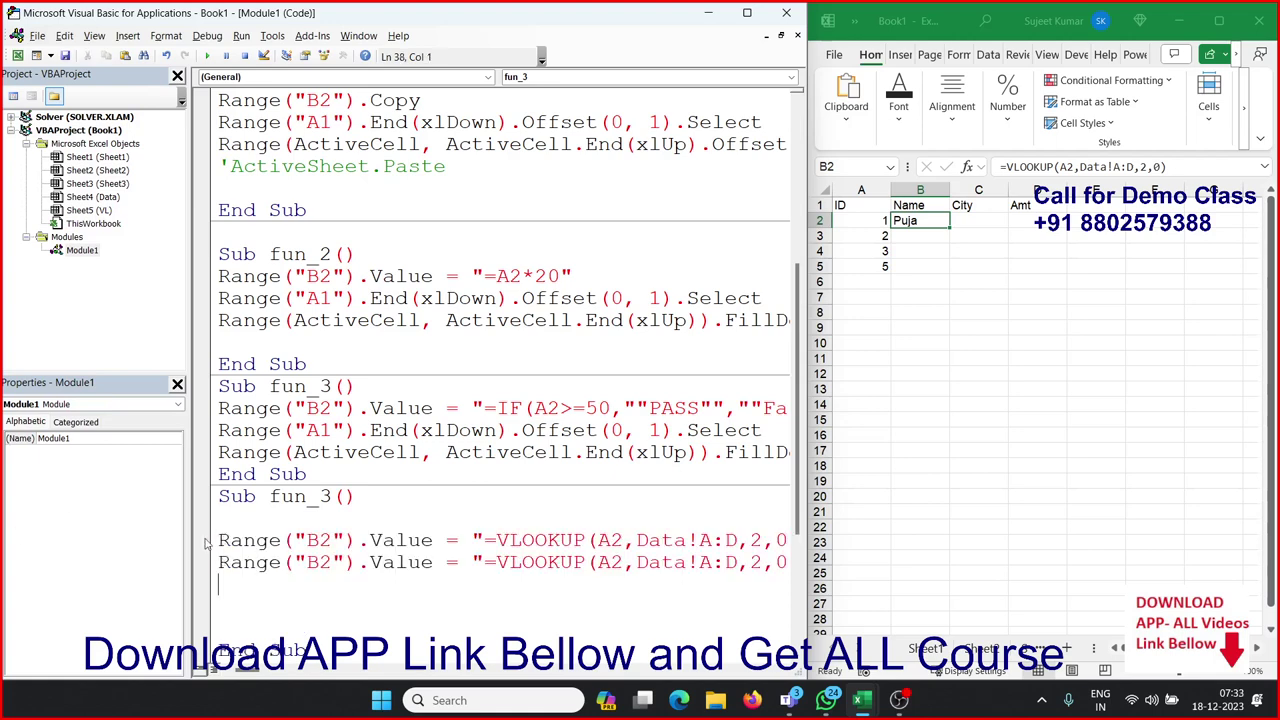
{"action": "left_click", "coordinate": [320, 562]}
{"action": "key", "text": "BackSpace"}
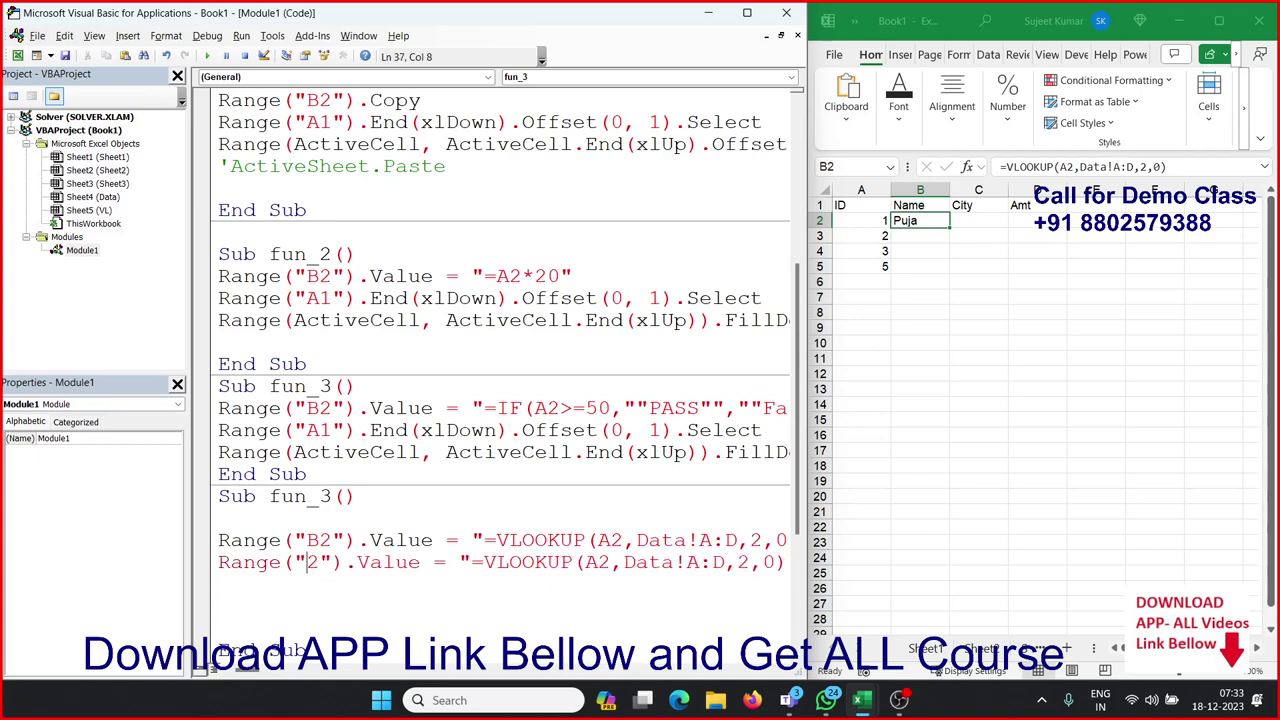
{"action": "type", "text": "C"}
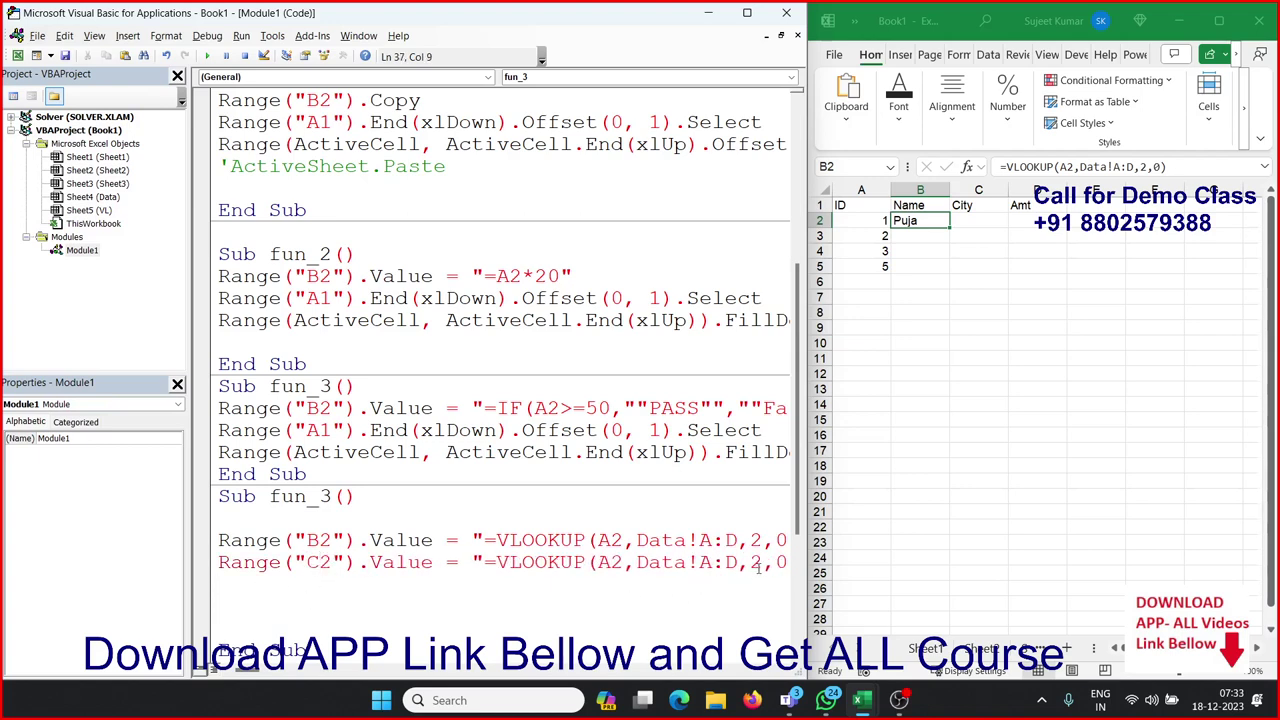
{"action": "left_click", "coordinate": [762, 563]}
{"action": "key", "text": "BackSpace"}
{"action": "type", "text": "3"}
Add a third copy targeting D2 with column index 4
{"action": "key", "text": "Down"}
{"action": "key", "text": "ctrl+v"}
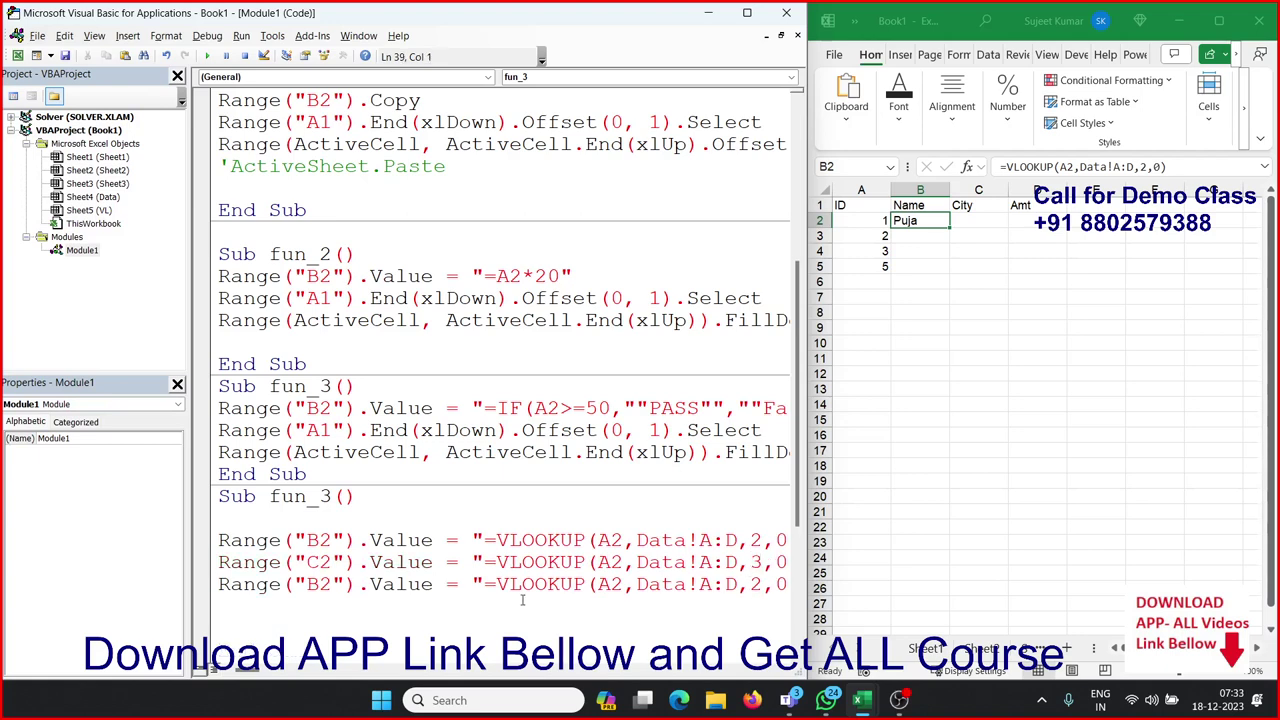
{"action": "left_click", "coordinate": [318, 584]}
{"action": "key", "text": "BackSpace"}
{"action": "type", "text": "D"}
{"action": "left_click", "coordinate": [761, 584]}
{"action": "key", "text": "BackSpace"}
{"action": "type", "text": "4"}
{"action": "key", "text": "Down"}
{"action": "key", "text": "Down"}
Dismiss the ambiguous-name error and rename the duplicate procedure to fun_4
{"action": "left_click", "coordinate": [205, 57]}
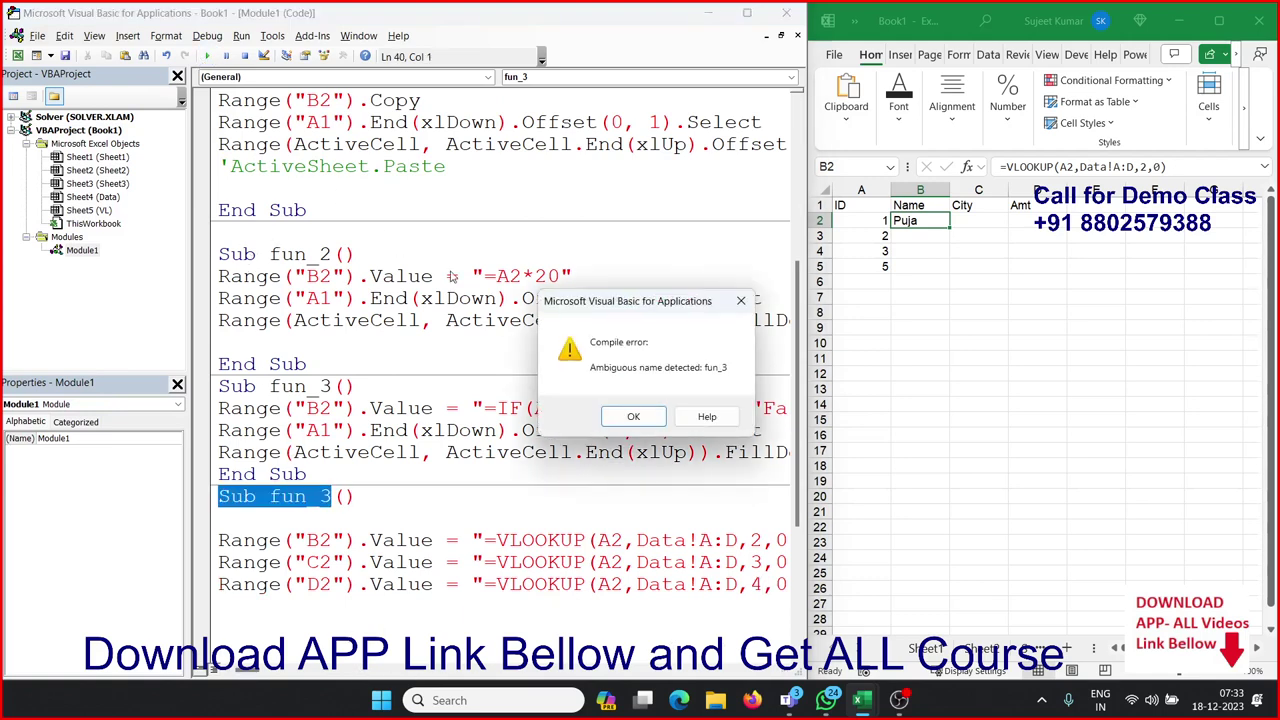
{"action": "left_click", "coordinate": [633, 416]}
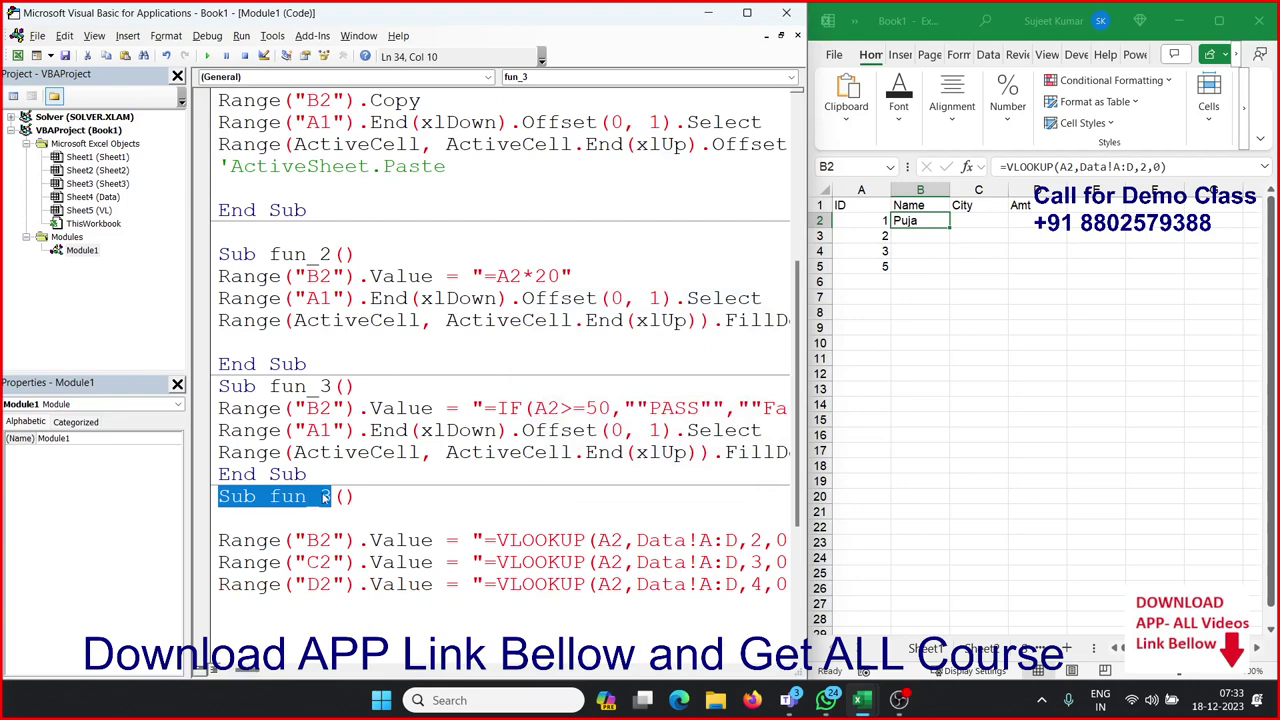
{"action": "left_click", "coordinate": [332, 497]}
{"action": "key", "text": "BackSpace"}
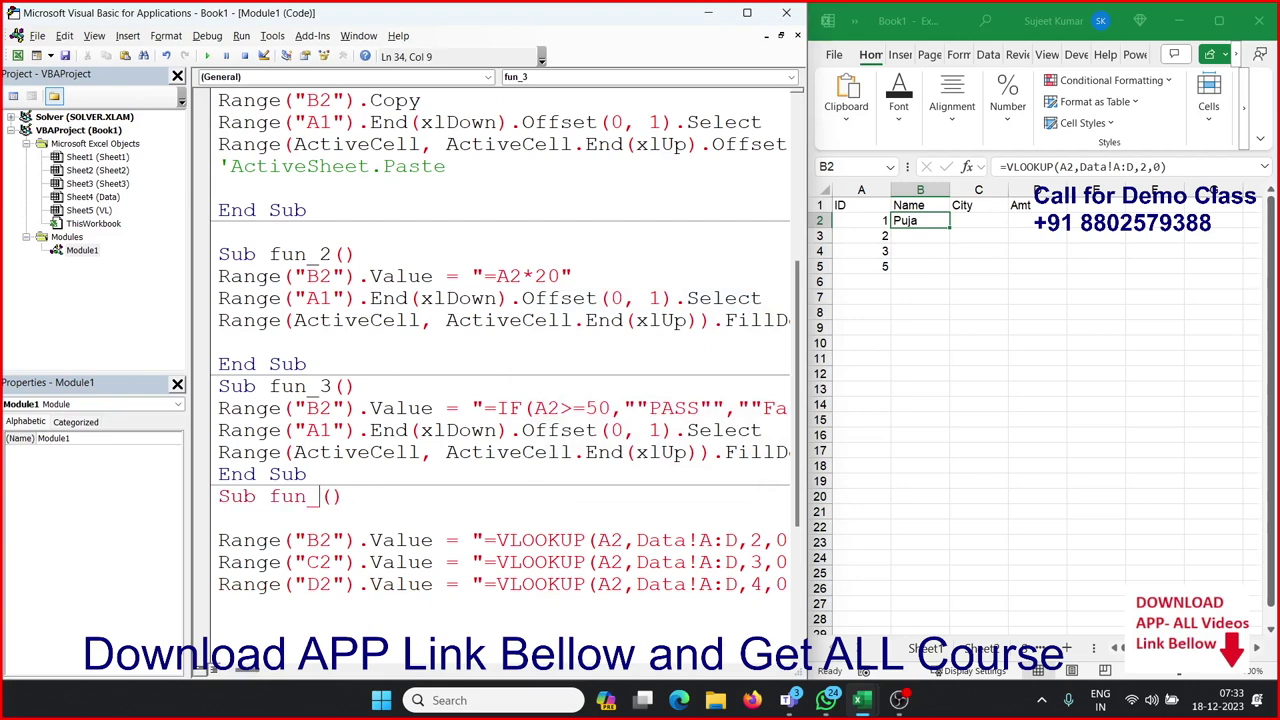
{"action": "type", "text": "4"}
{"action": "key", "text": "Down"}
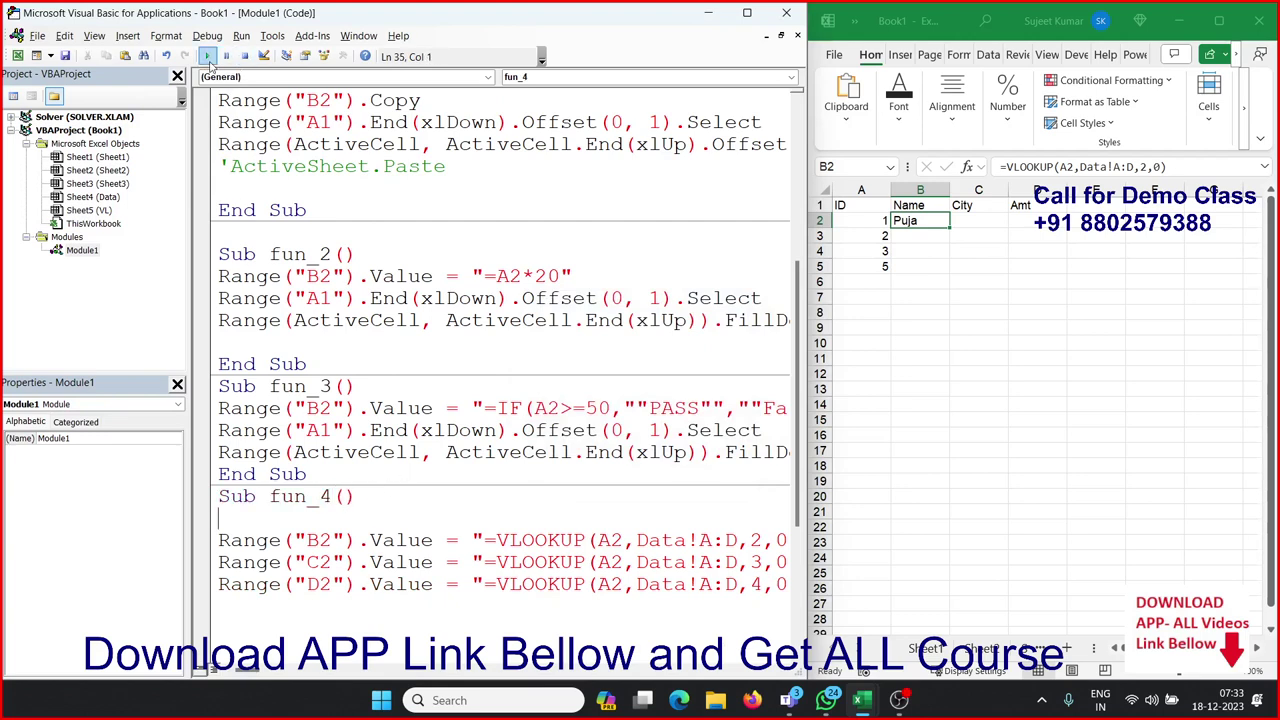
Run fun_4 and check the lookup results in B2:E5 of the sheet
{"action": "left_click", "coordinate": [208, 57]}
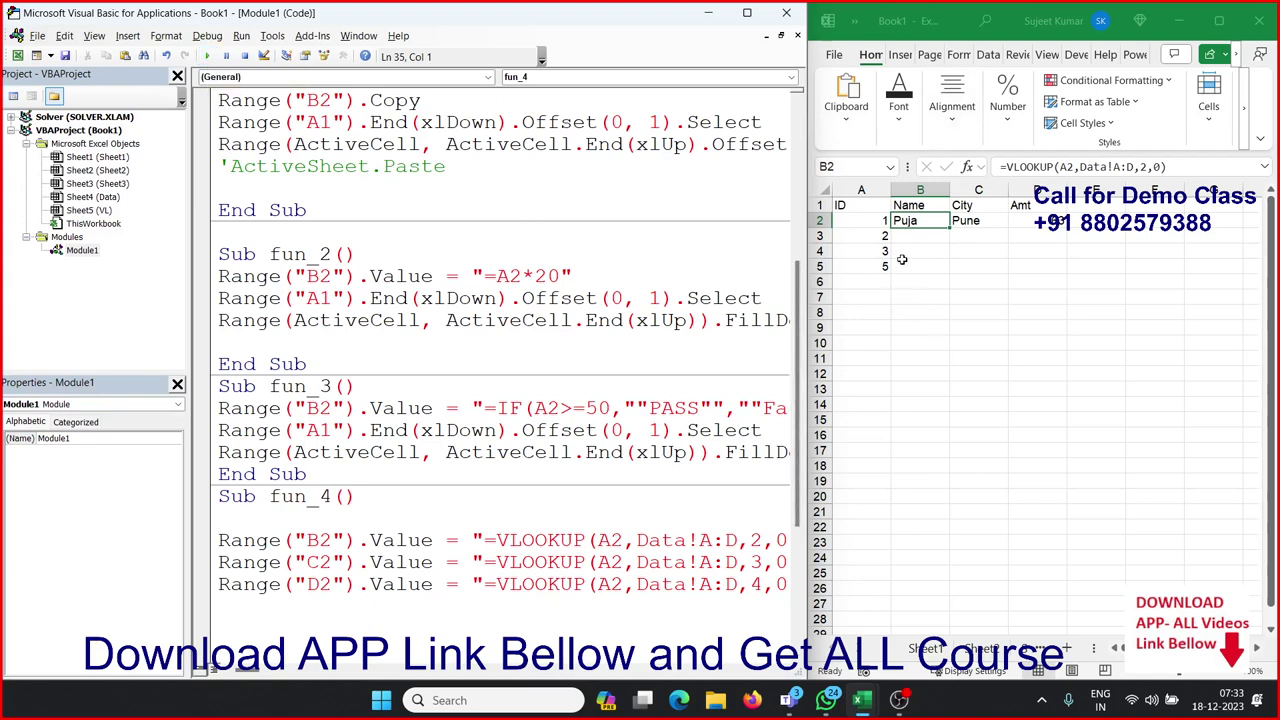
{"action": "left_click_drag", "start_coordinate": [902, 266], "coordinate": [1060, 220]}
{"action": "scroll", "coordinate": [902, 276], "scroll_direction": "down", "scroll_amount": 4}
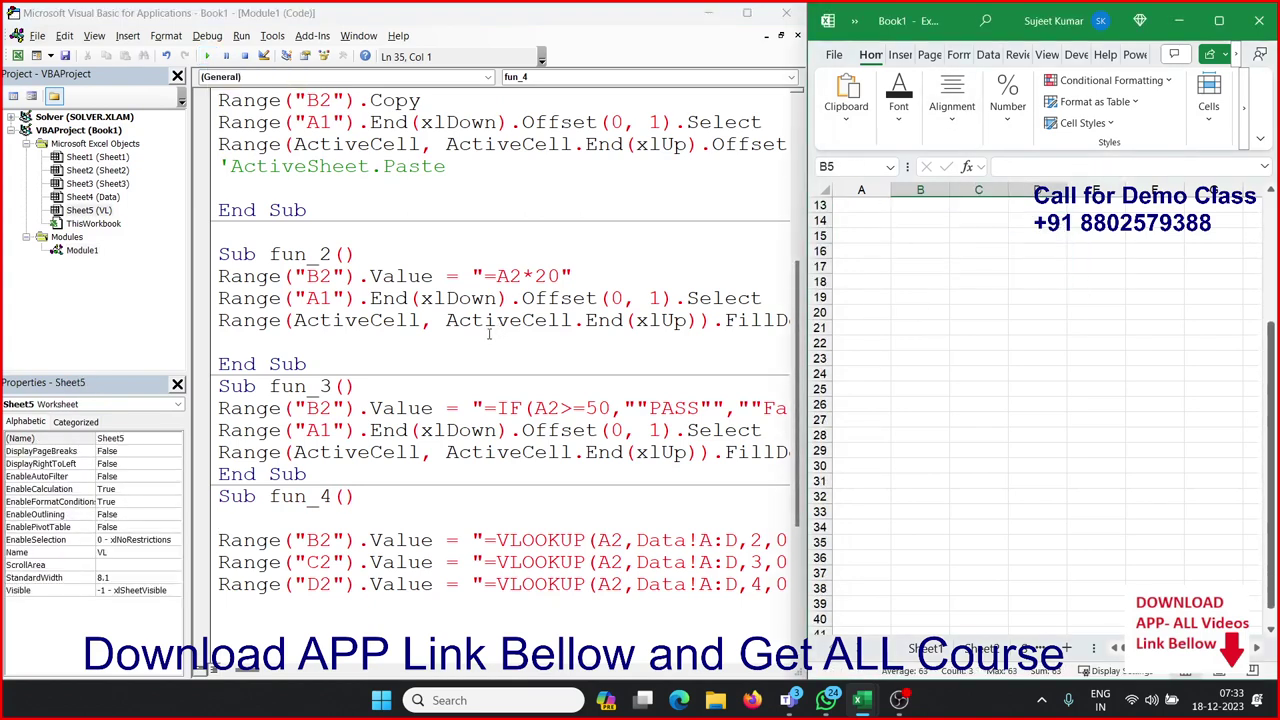
{"action": "key", "text": "alt+F11"}
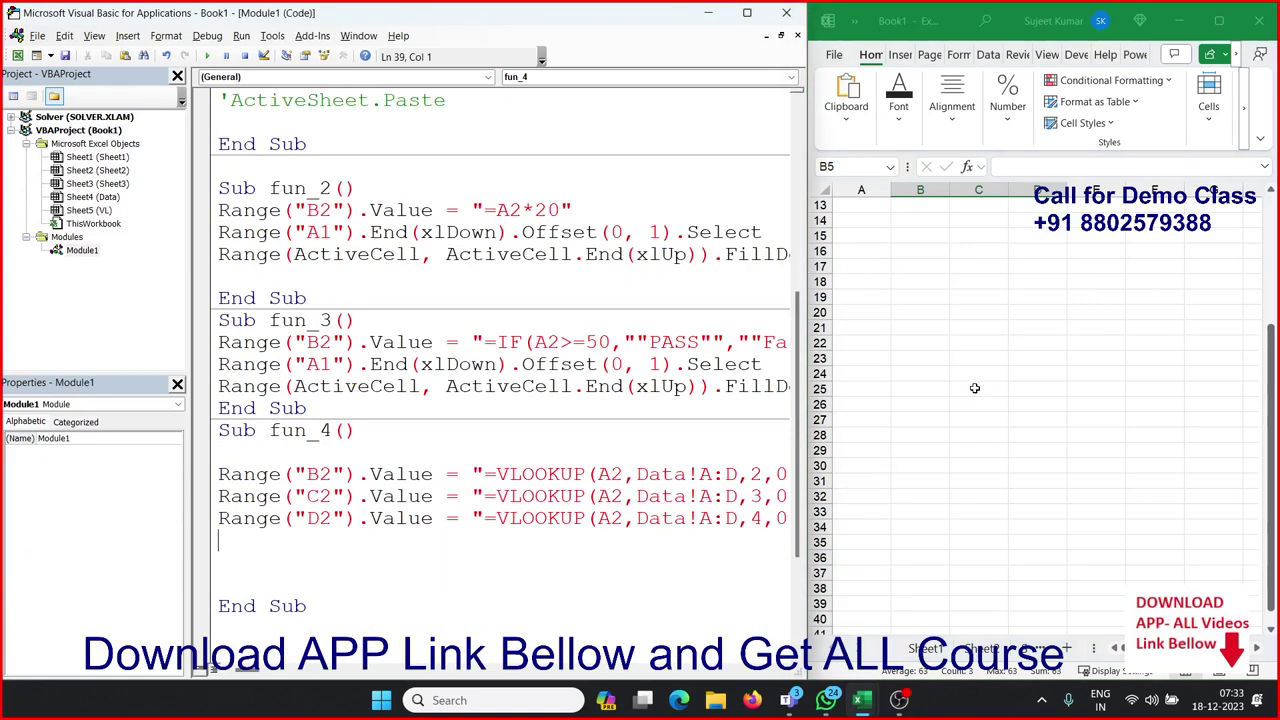
{"action": "left_click", "coordinate": [971, 386]}
{"action": "scroll", "coordinate": [971, 386], "scroll_direction": "up", "scroll_amount": 4}
{"action": "left_click", "coordinate": [292, 558]}
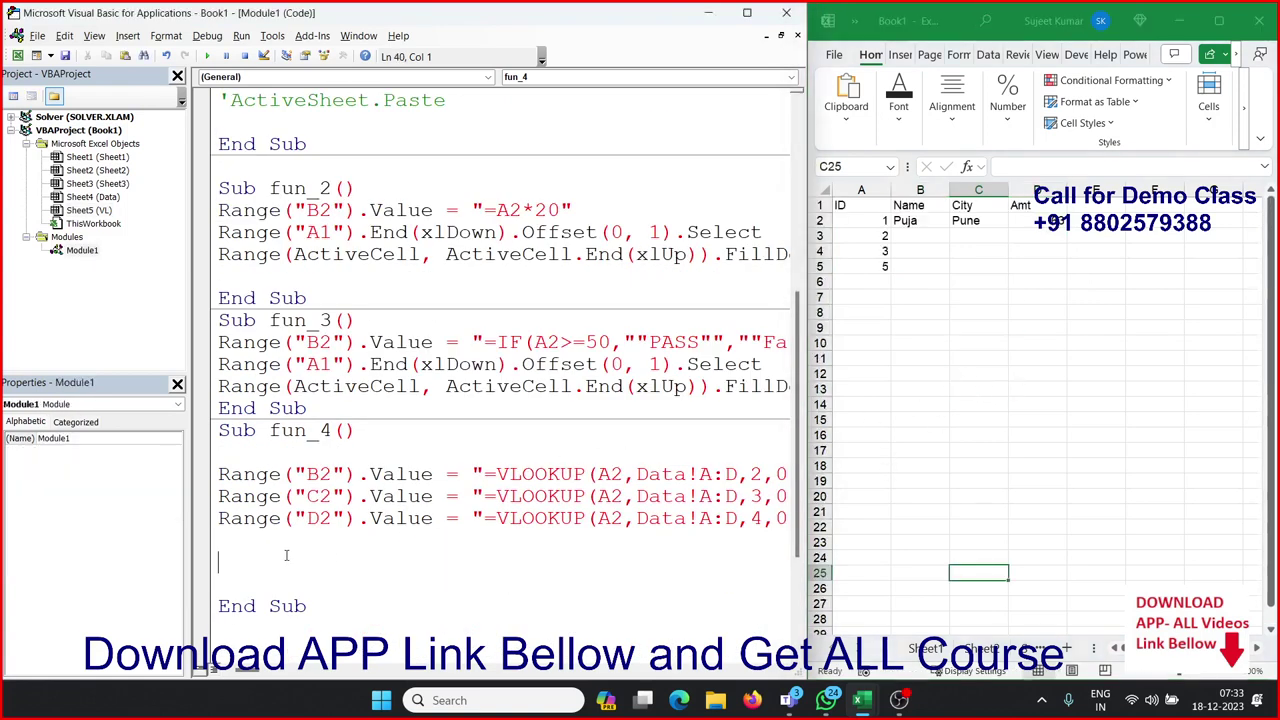
Add the line Range("A65000").End(xlUp).Offset(0, 1).Select below the VLOOKUP lines in fun_4
{"action": "type", "text": "range"}
{"action": "type", "text": "("}
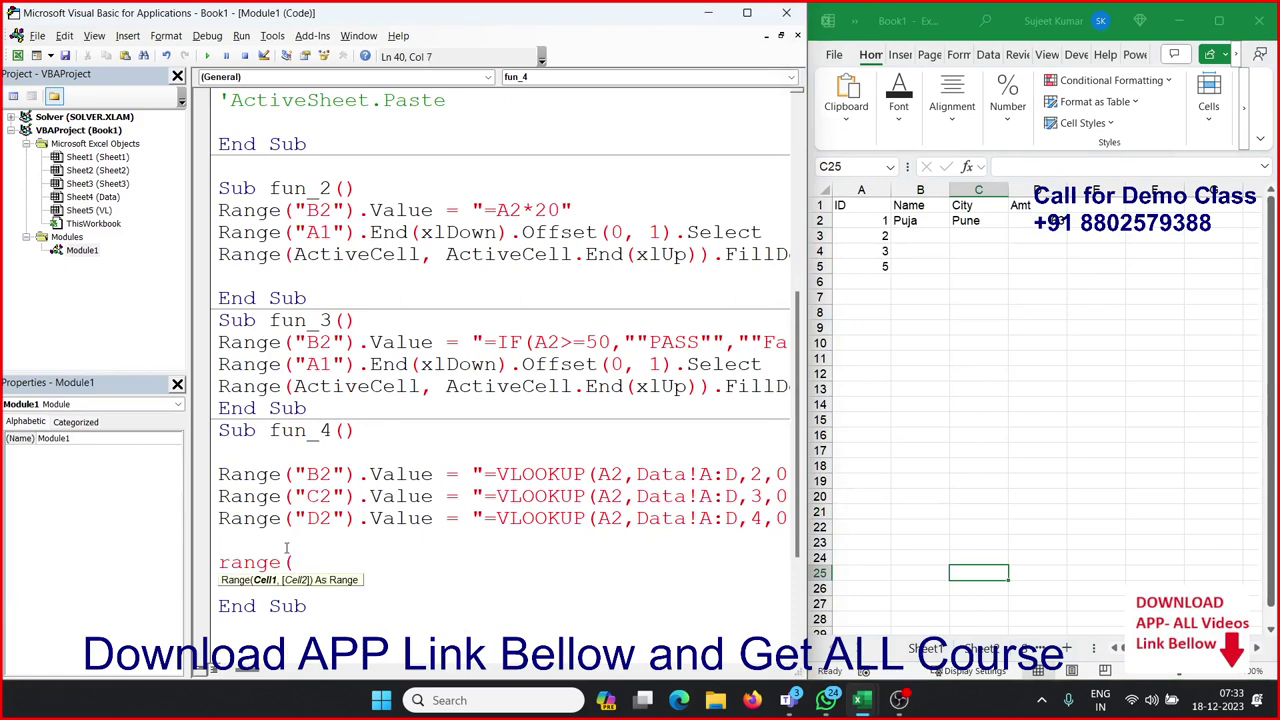
{"action": "type", "text": "A"}
{"action": "key", "text": "BackSpace"}
{"action": "type", "text": "\"A1"}
{"action": "key", "text": "BackSpace"}
{"action": "type", "text": "65000\""}
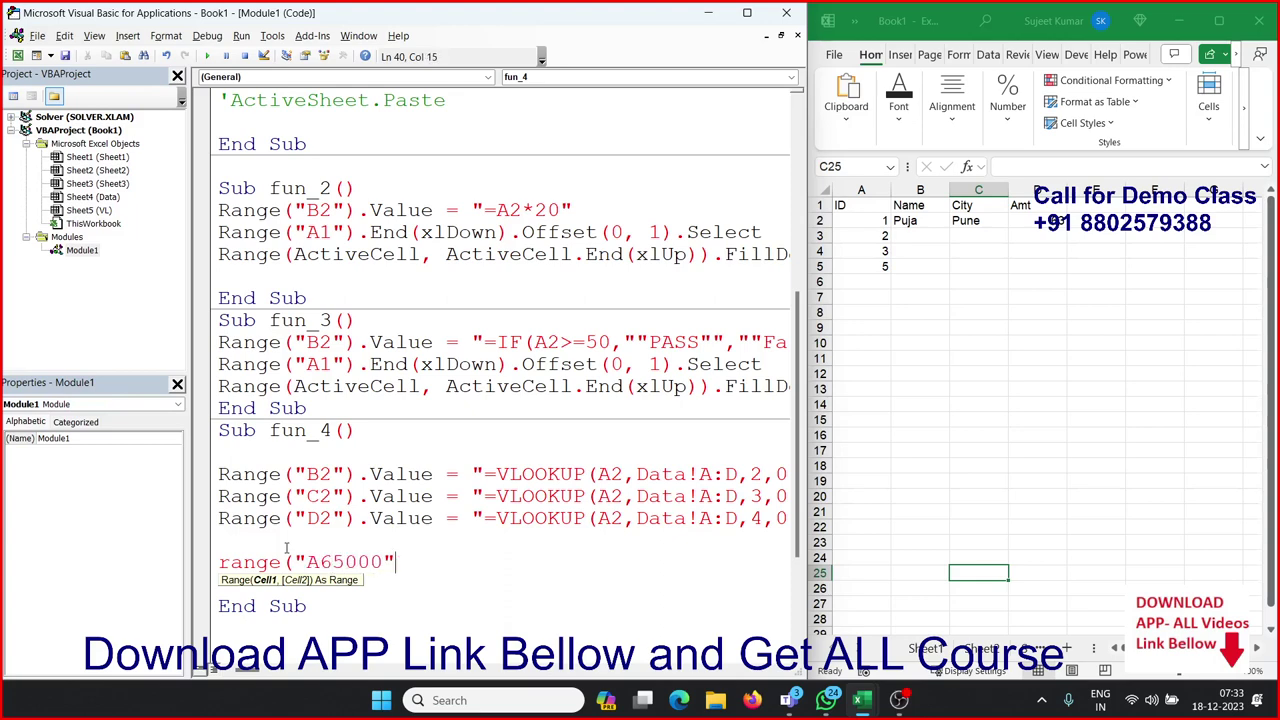
{"action": "type", "text": ").en"}
{"action": "key", "text": "Tab"}
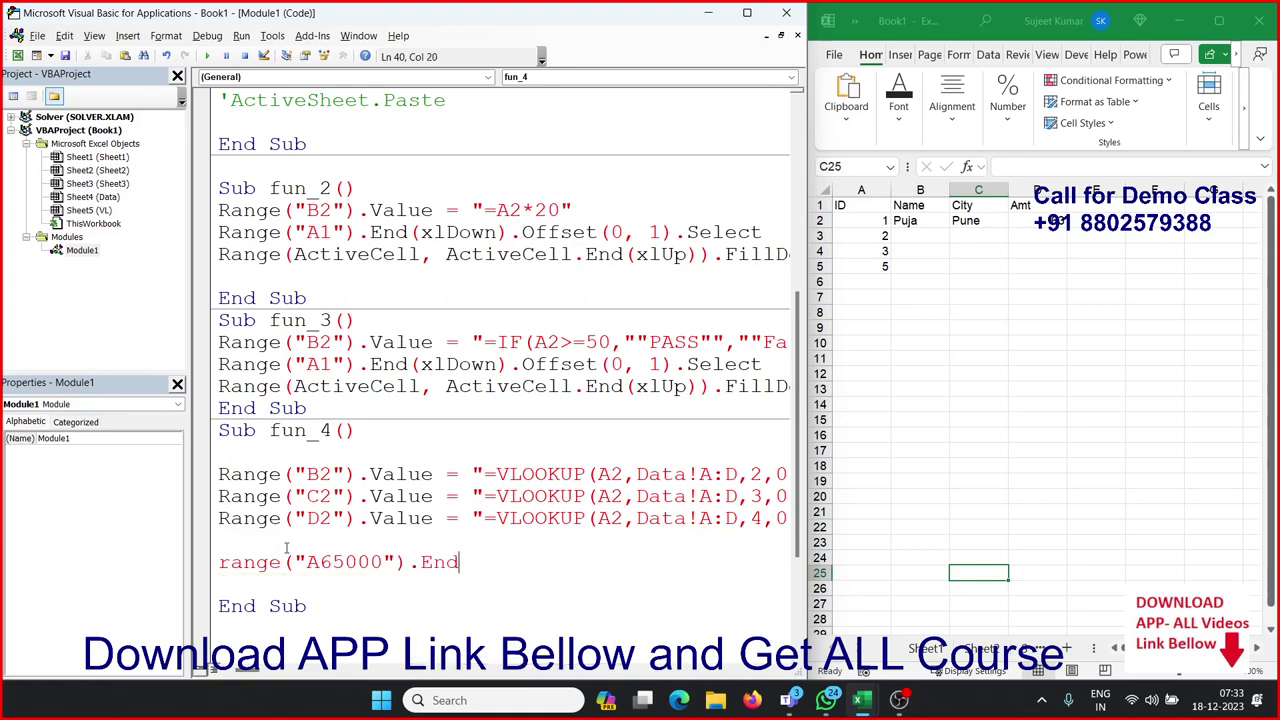
{"action": "type", "text": "("}
{"action": "key", "text": "Down"}
{"action": "key", "text": "Down"}
{"action": "key", "text": "Down"}
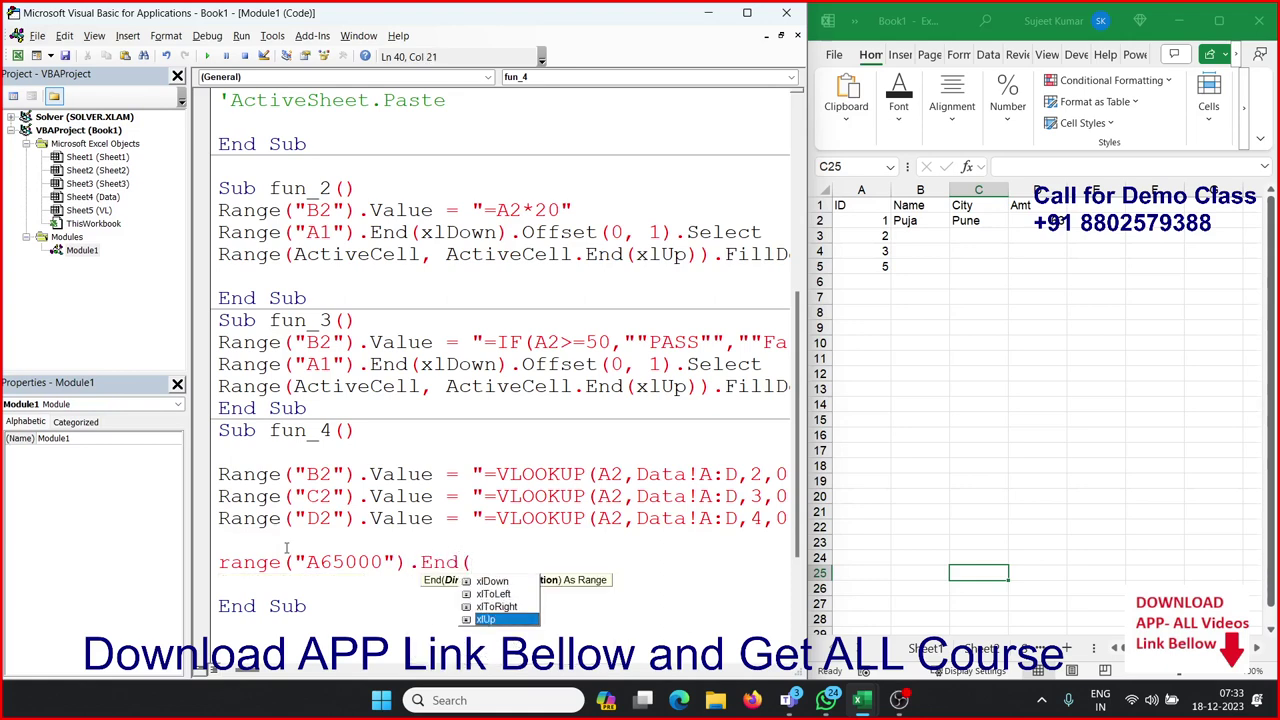
{"action": "key", "text": "Tab"}
{"action": "type", "text": ").od"}
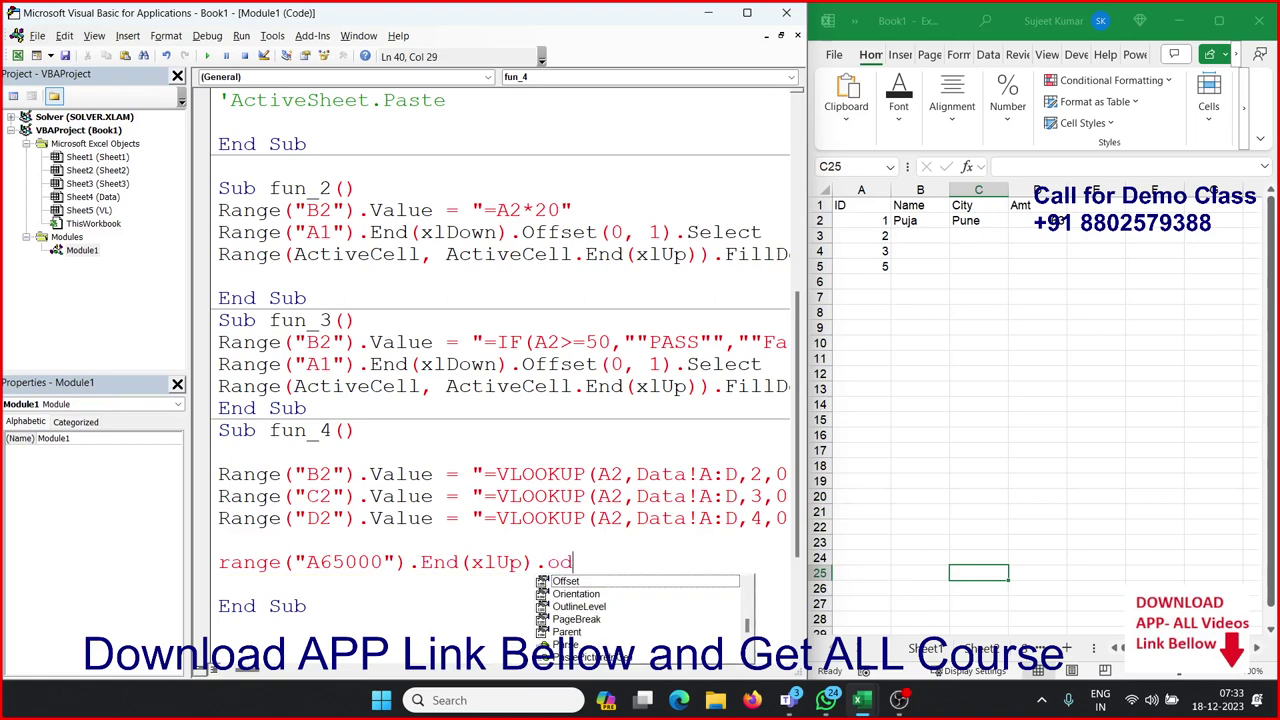
{"action": "key", "text": "Tab"}
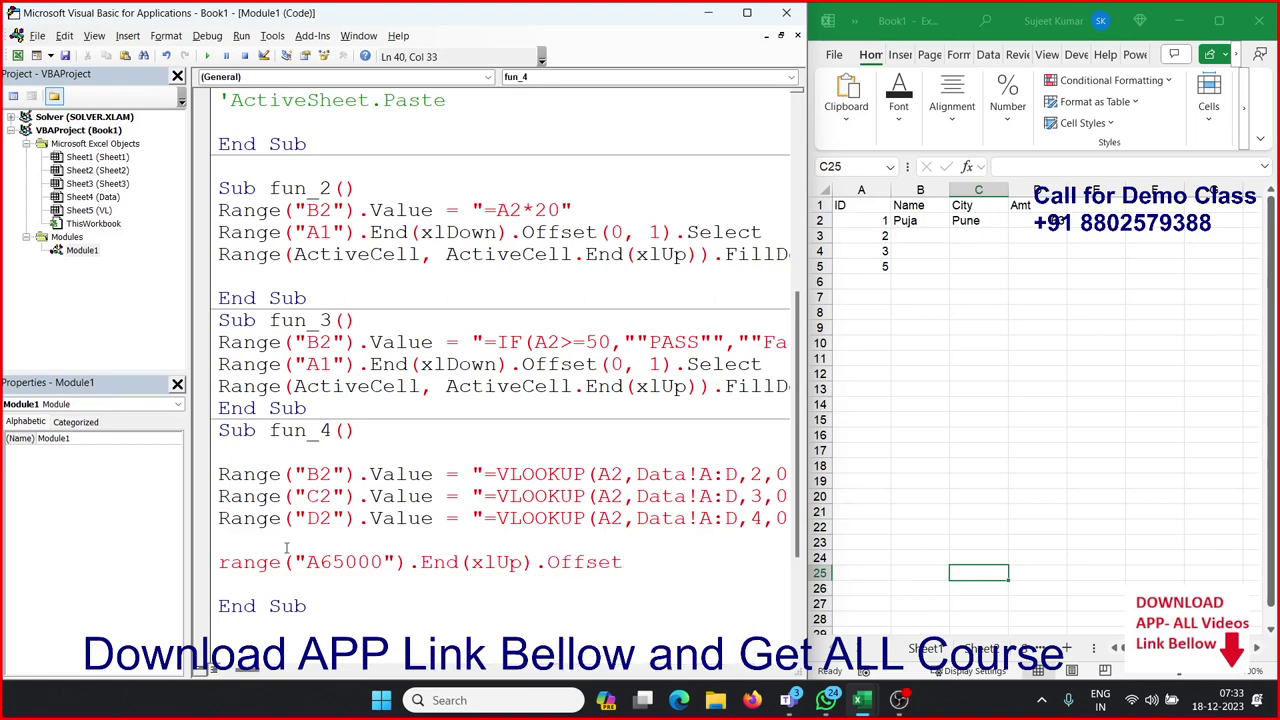
{"action": "type", "text": "(1,"}
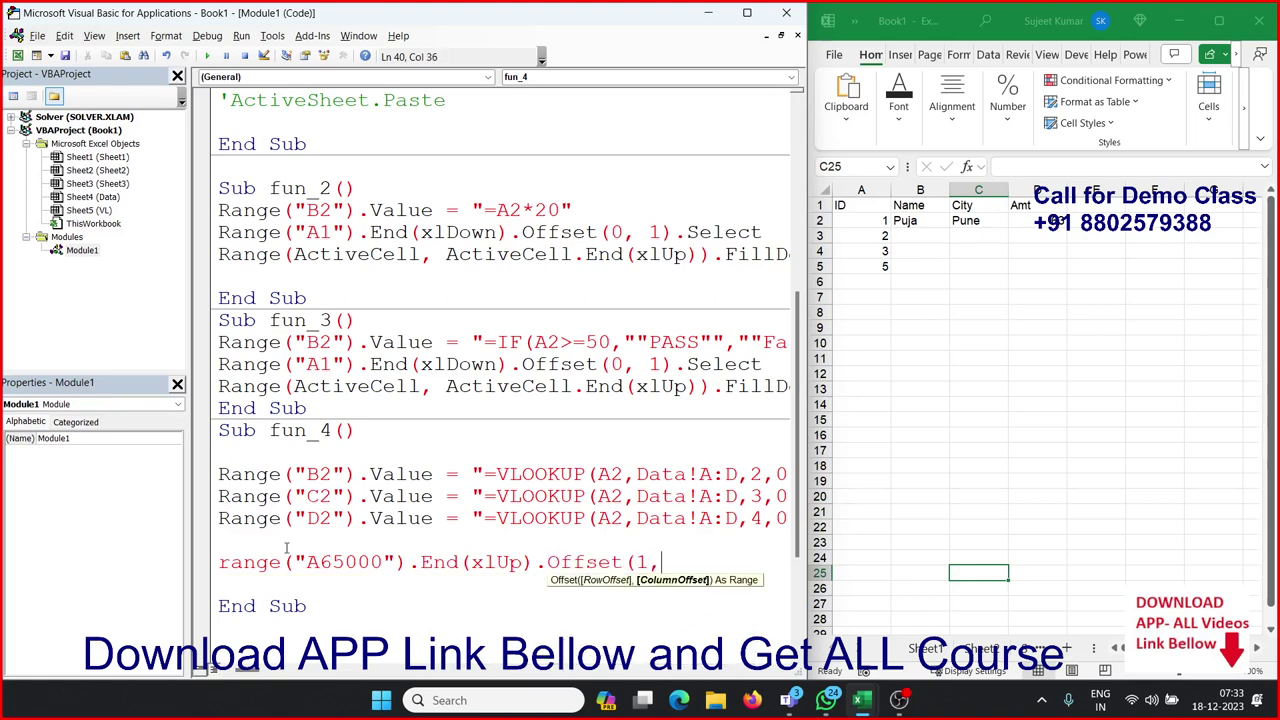
{"action": "key", "text": "BackSpace"}
{"action": "key", "text": "BackSpace"}
{"action": "type", "text": "0,1"}
{"action": "type", "text": ")"}
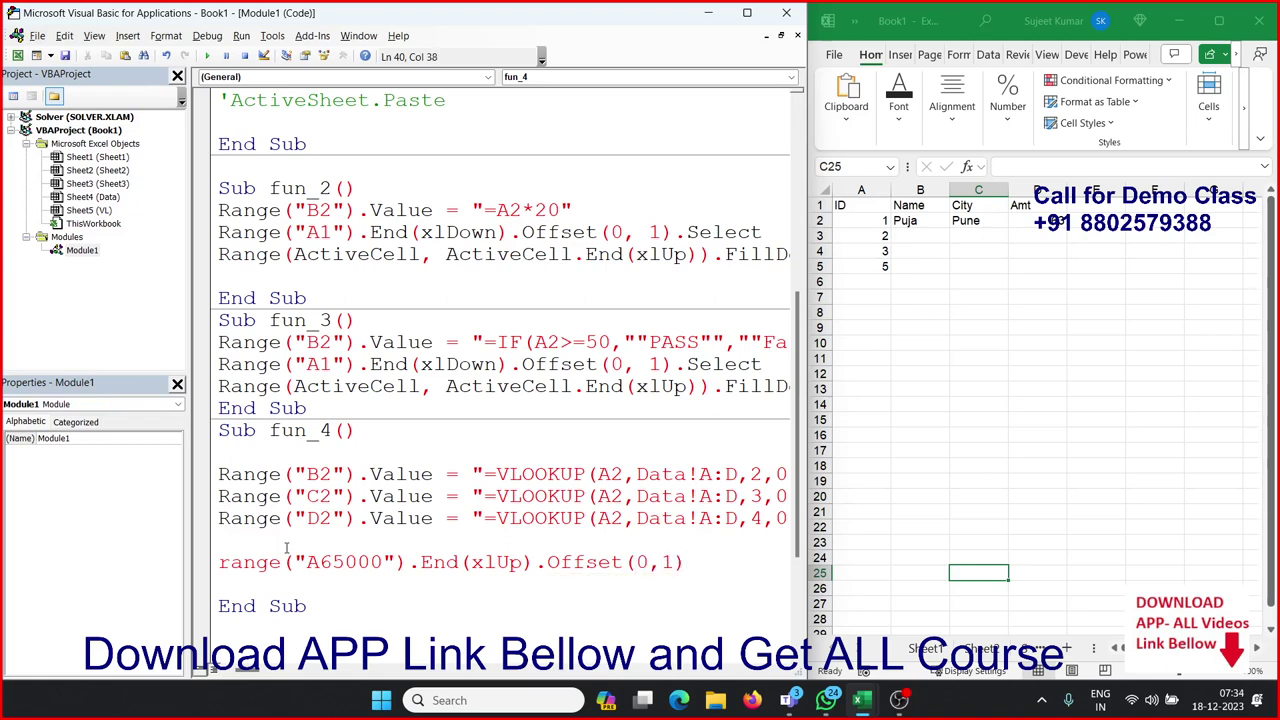
{"action": "type", "text": ".select"}
{"action": "key", "text": "Return"}
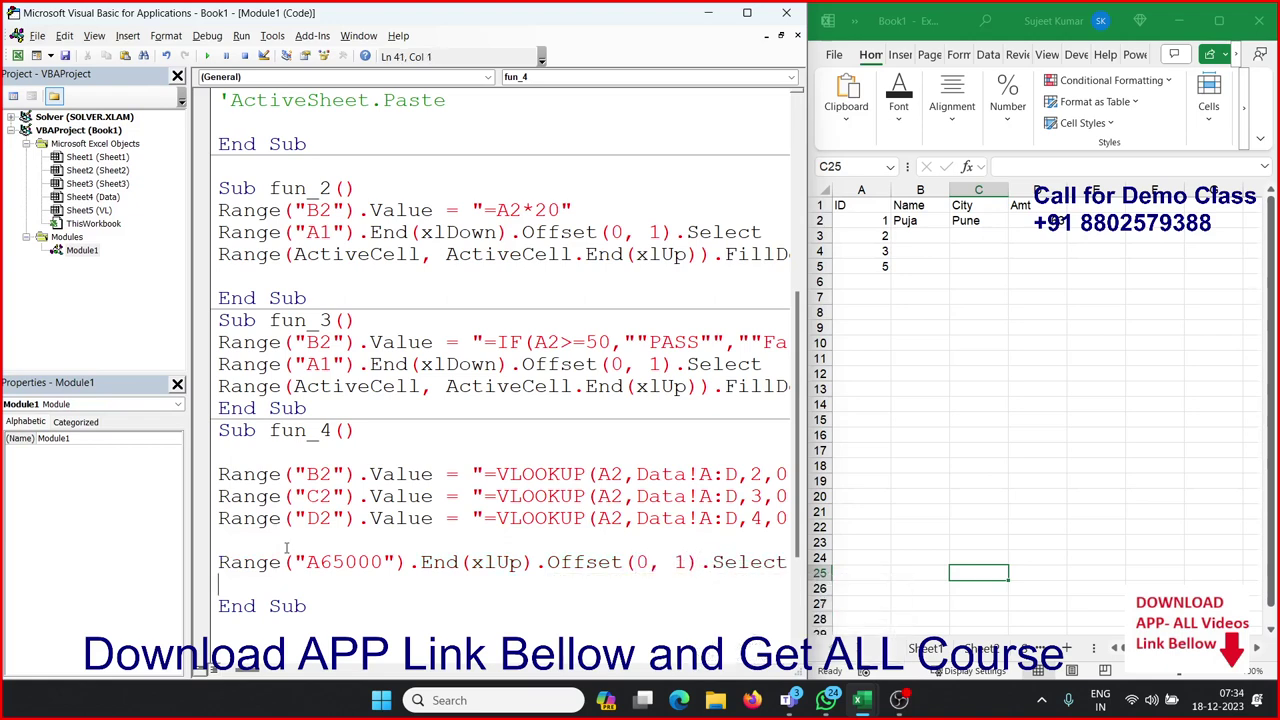
{"action": "key", "text": "Down"}
{"action": "key", "text": "Return"}
Add Range(ActiveCell, ActiveCell.End(xlUp).Offset(0,3)).Select on the next line
{"action": "scroll", "coordinate": [237, 554], "scroll_direction": "down", "scroll_amount": 4}
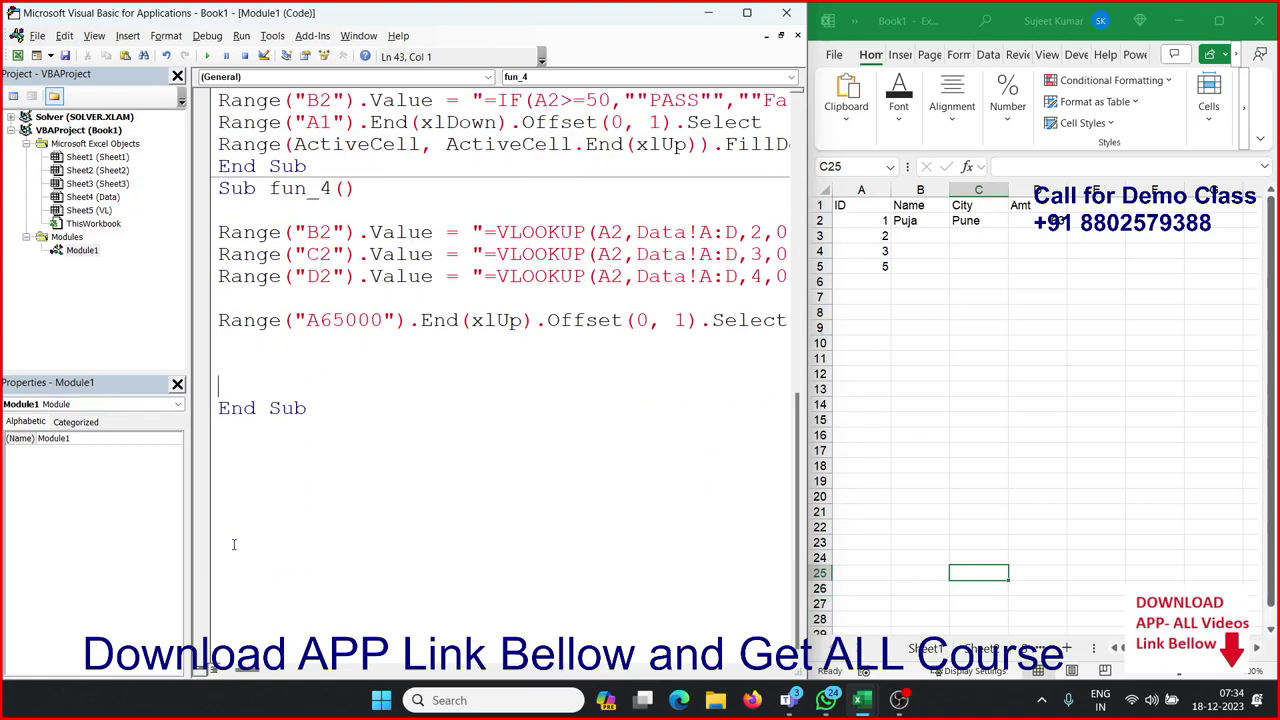
{"action": "left_click", "coordinate": [241, 349]}
{"action": "type", "text": "r"}
{"action": "type", "text": "ange"}
{"action": "type", "text": "(act"}
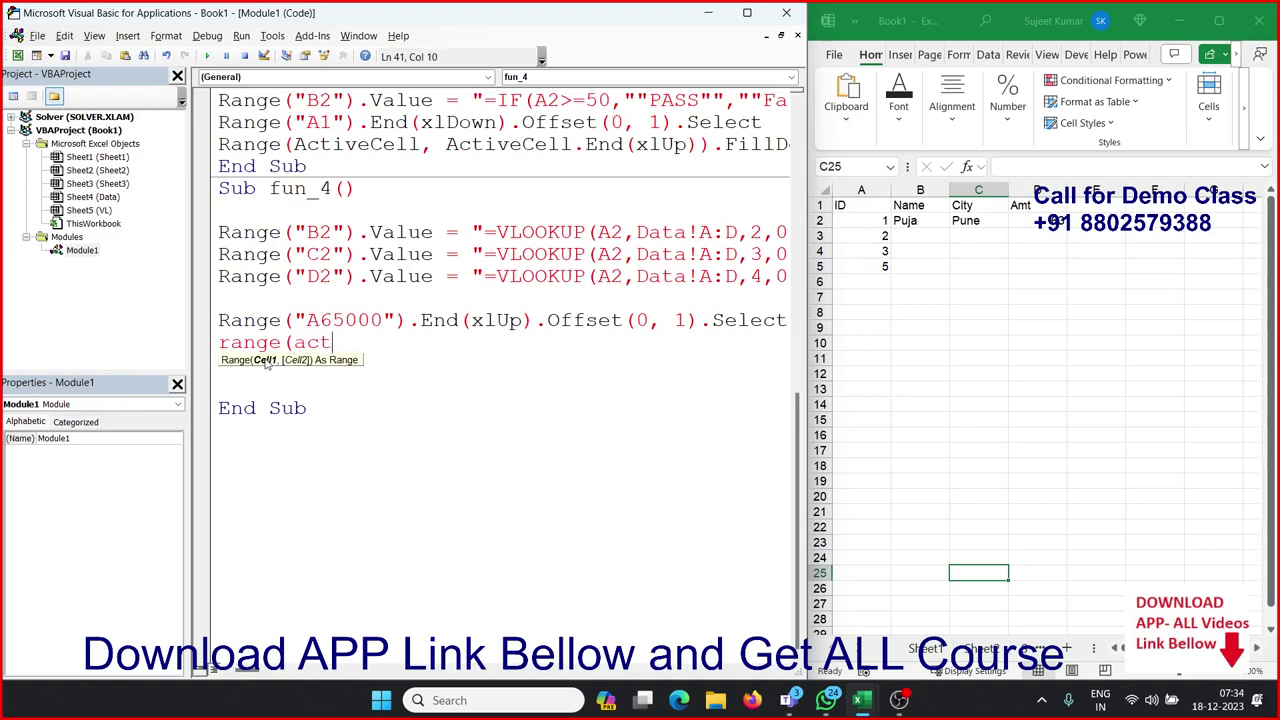
{"action": "type", "text": "ivecell"}
{"action": "type", "text": ","}
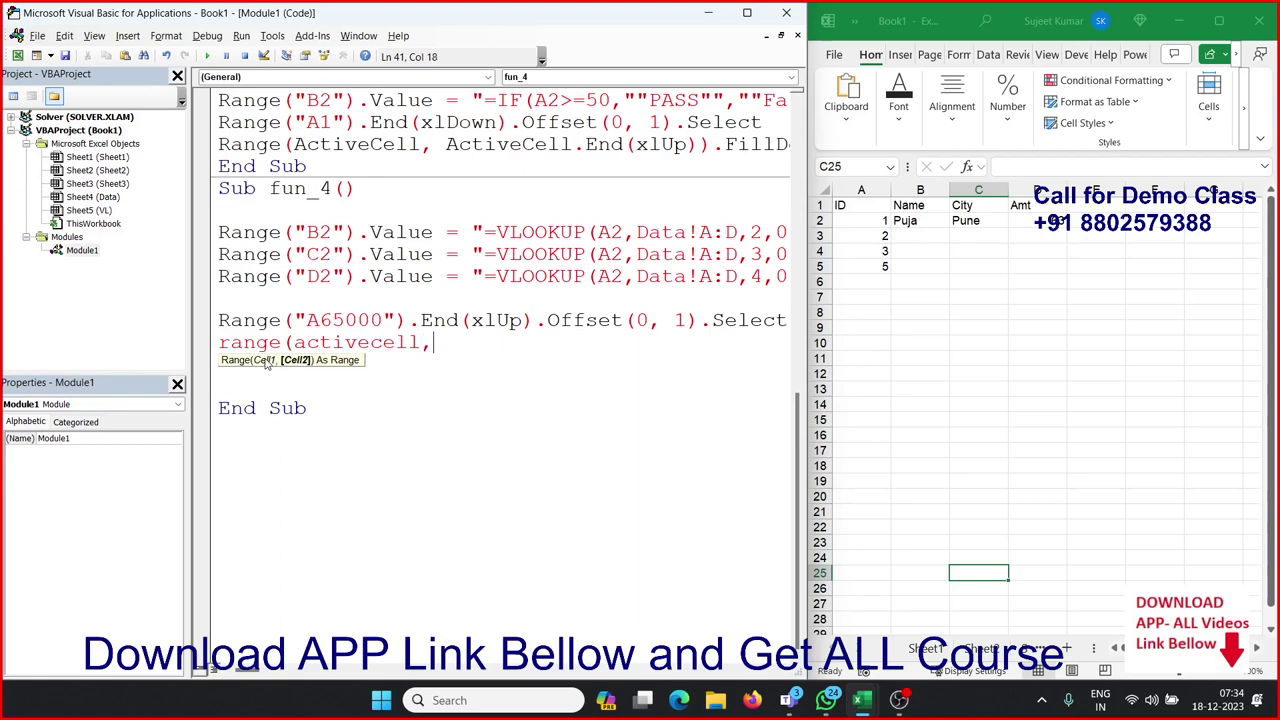
{"action": "type", "text": "acti"}
{"action": "type", "text": "vecell"}
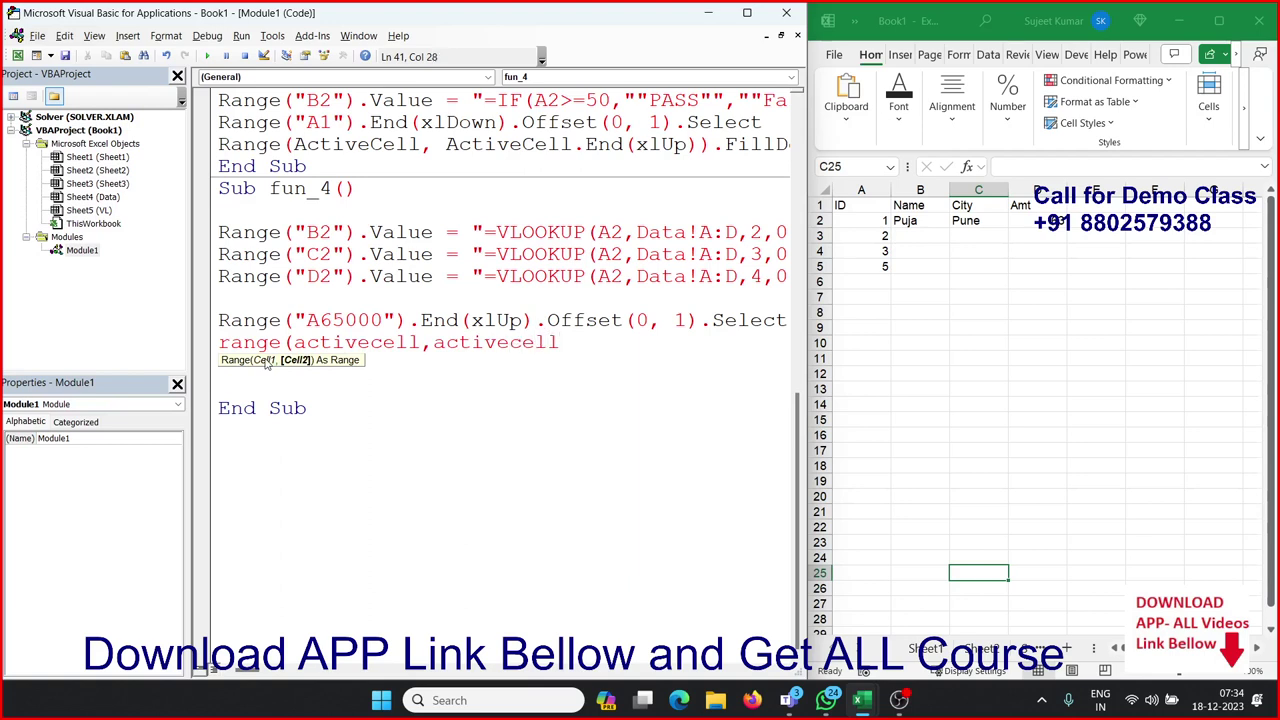
{"action": "type", "text": ".end("}
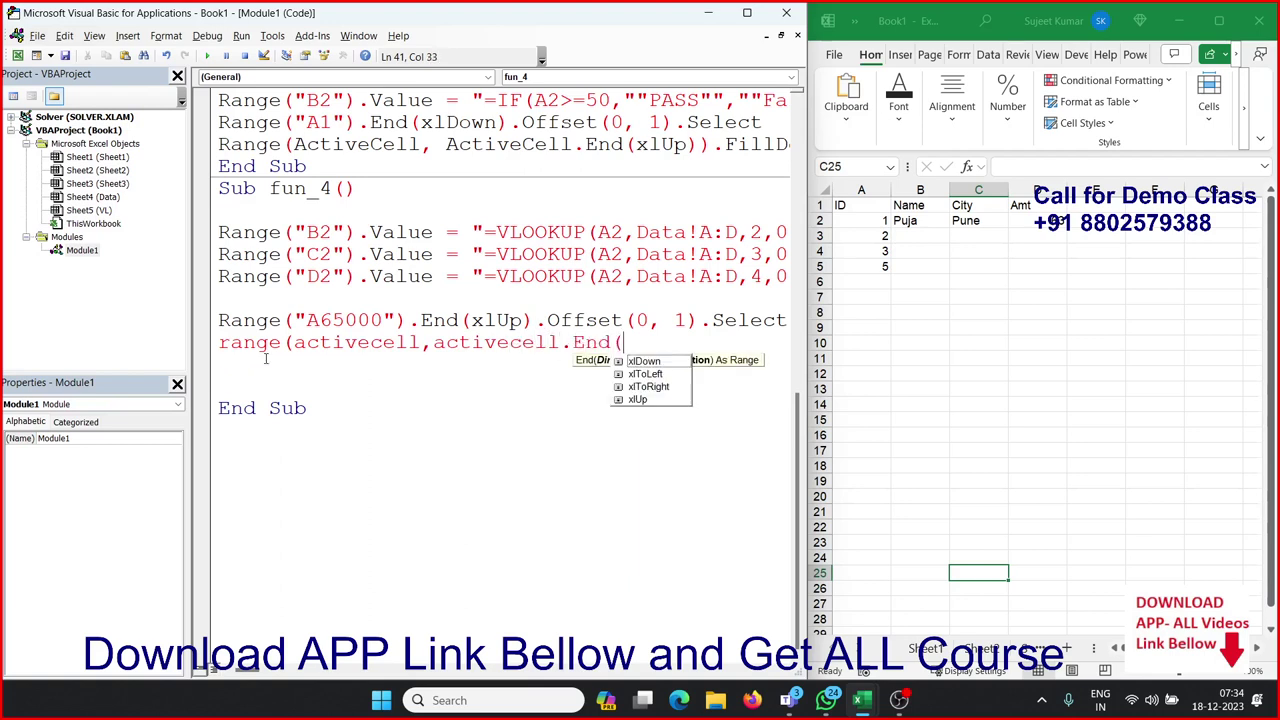
{"action": "key", "text": "Down"}
{"action": "key", "text": "Down"}
{"action": "key", "text": "Down"}
{"action": "key", "text": "Down"}
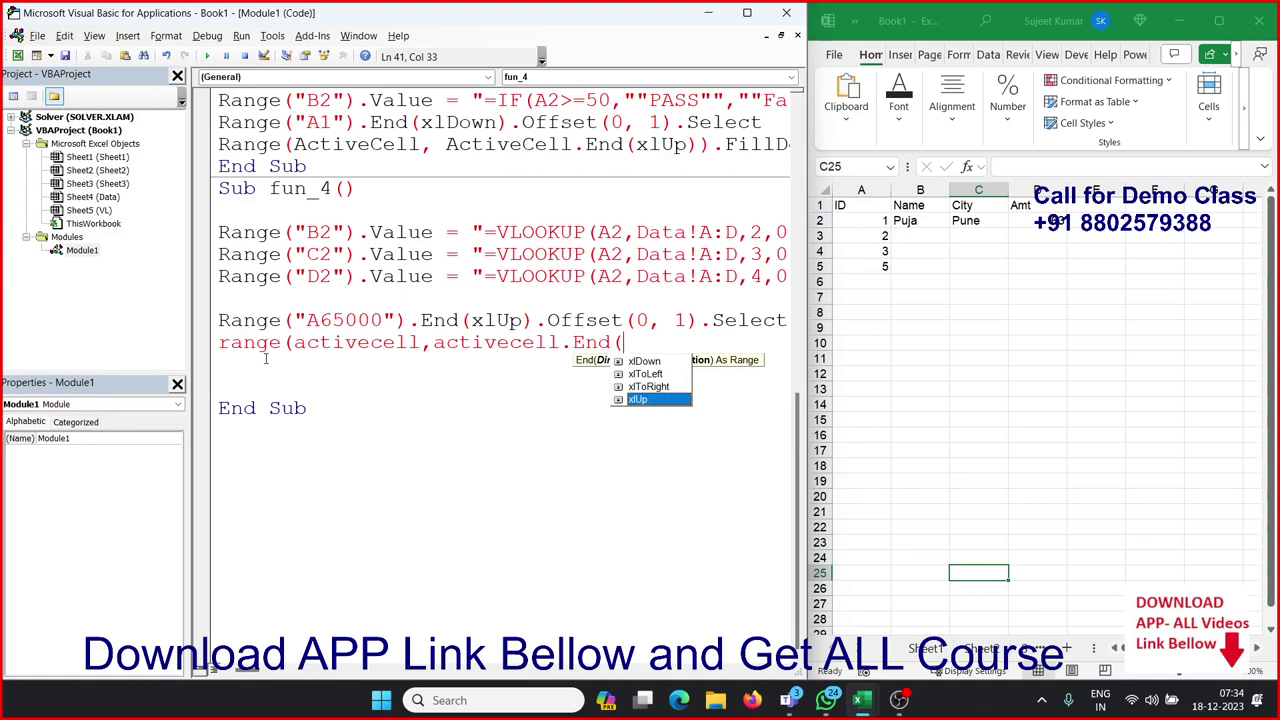
{"action": "key", "text": "Tab"}
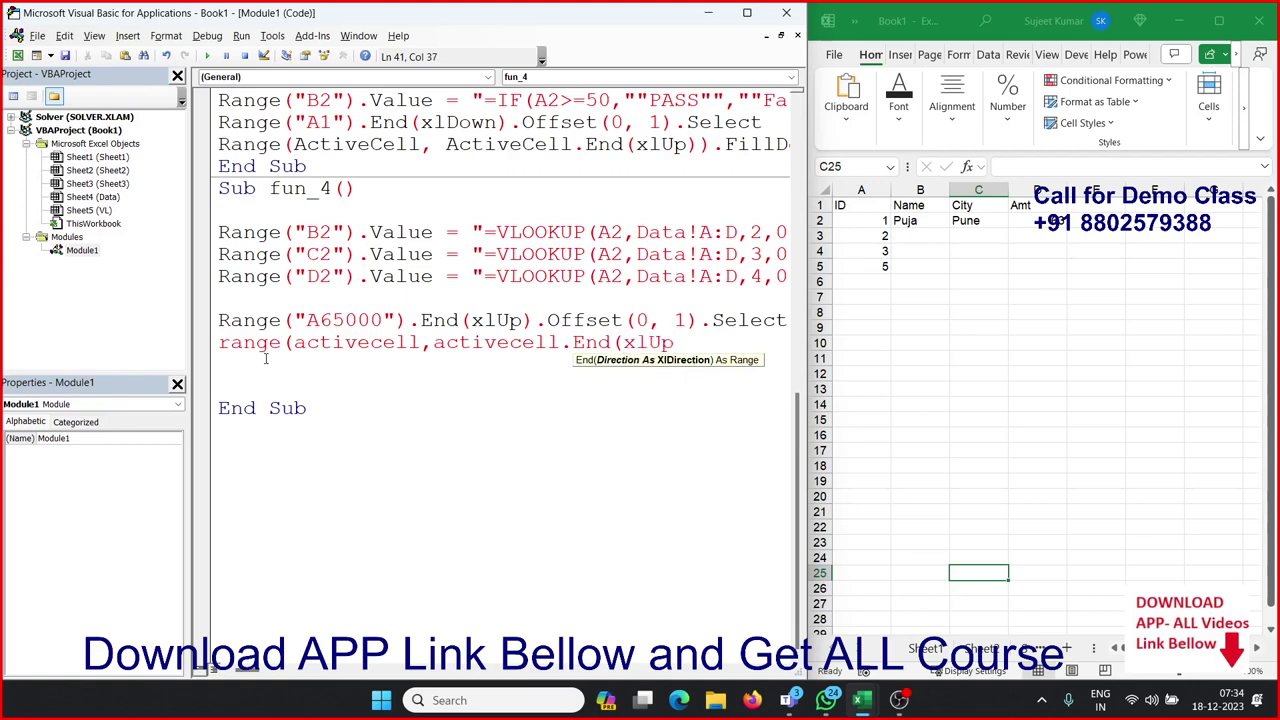
{"action": "type", "text": ")"}
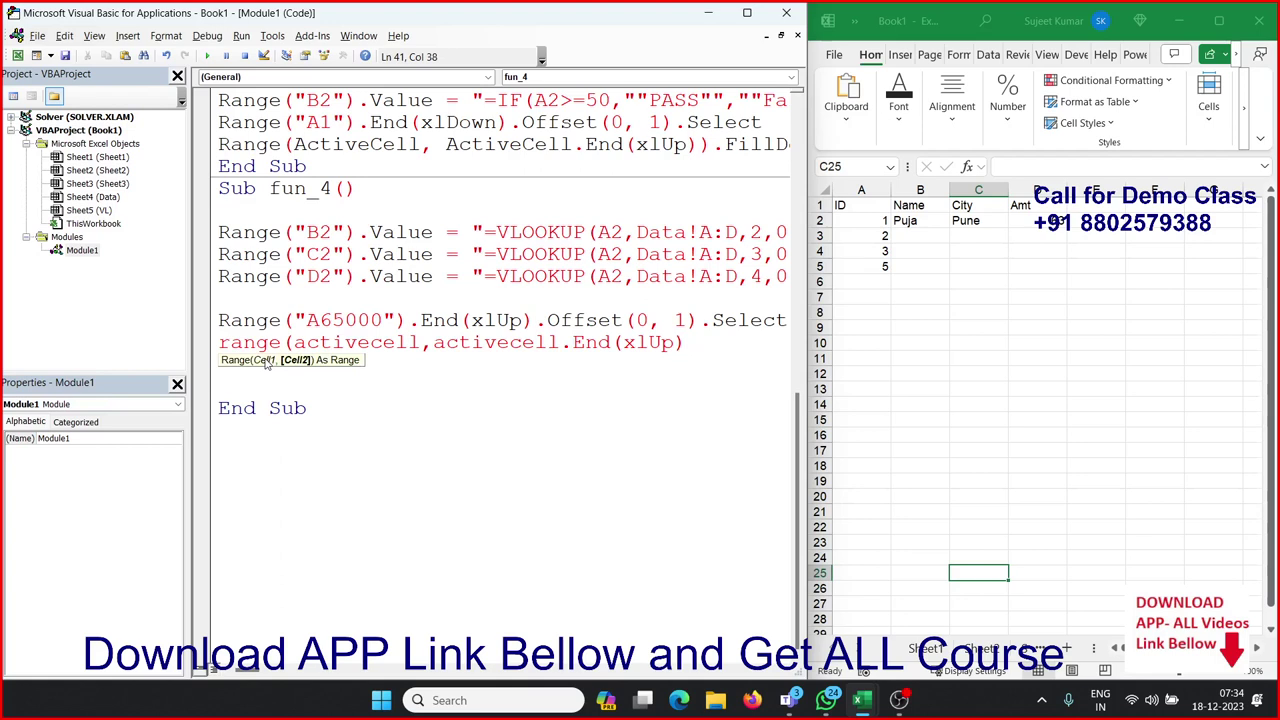
{"action": "type", "text": "."}
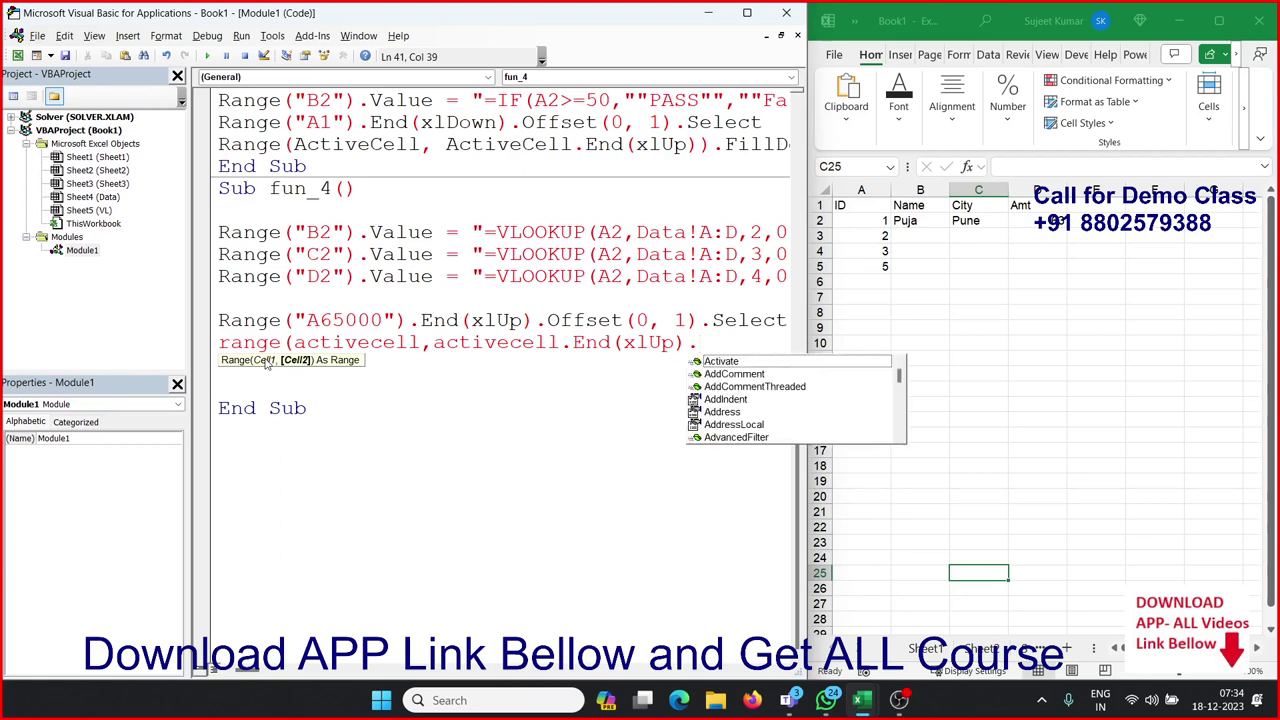
{"action": "type", "text": "of("}
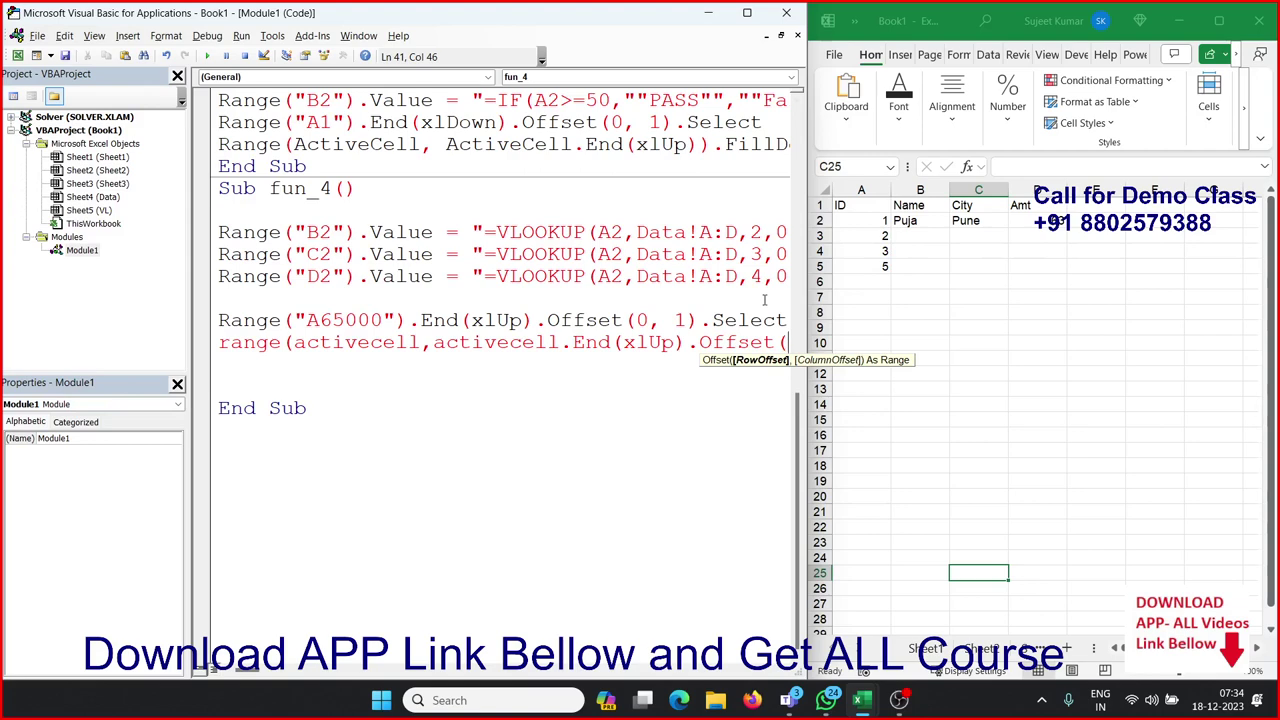
{"action": "type", "text": "0,3"}
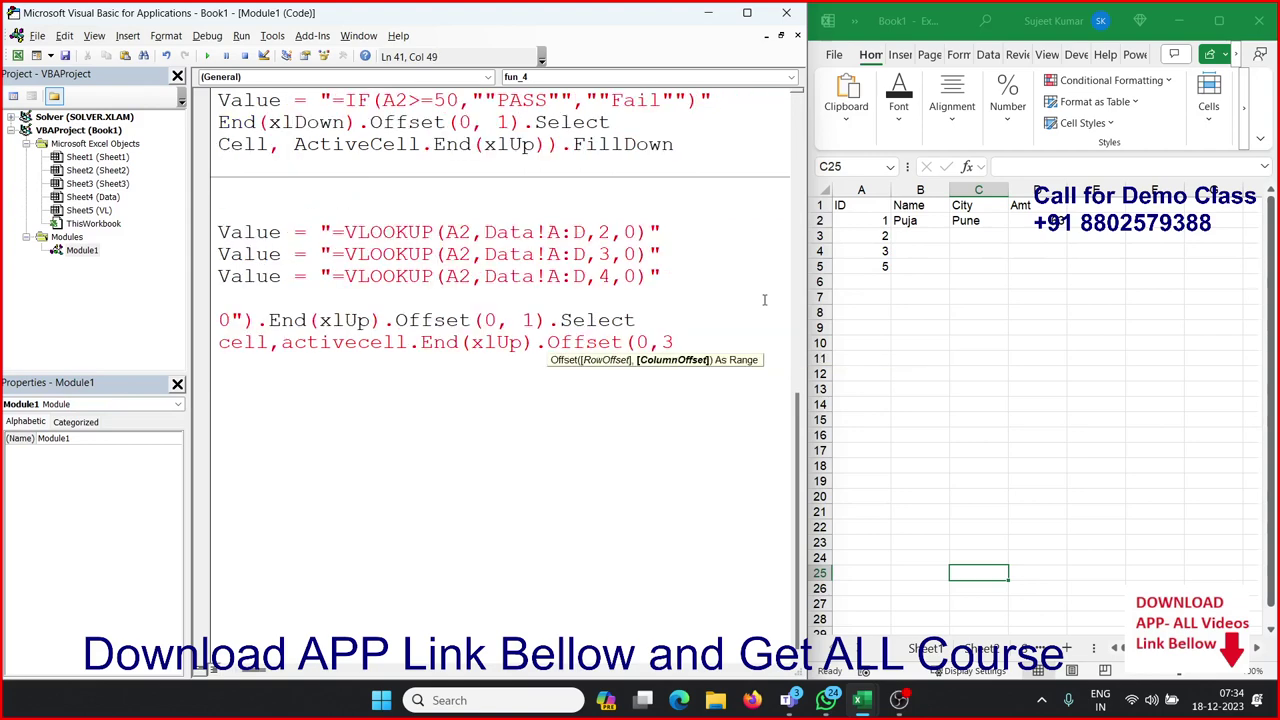
{"action": "type", "text": ")"}
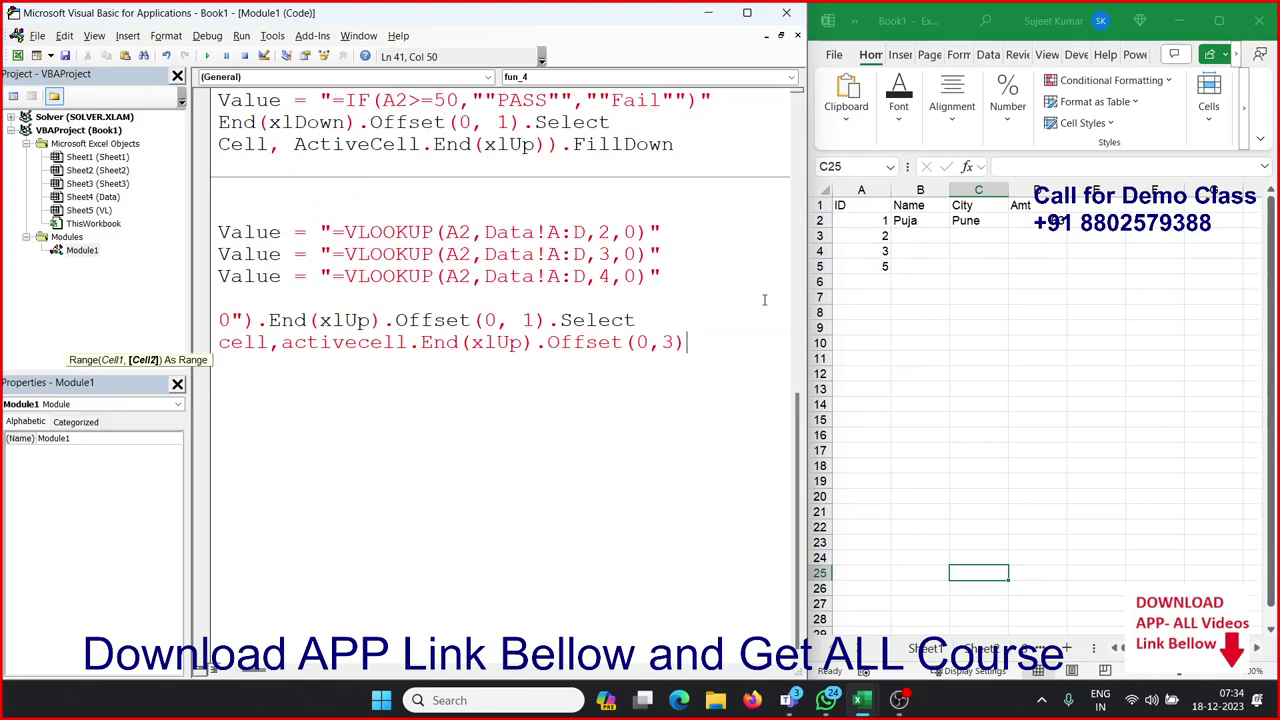
{"action": "key", "text": "Left"}
{"action": "key", "text": "Left"}
{"action": "key", "text": "Left"}
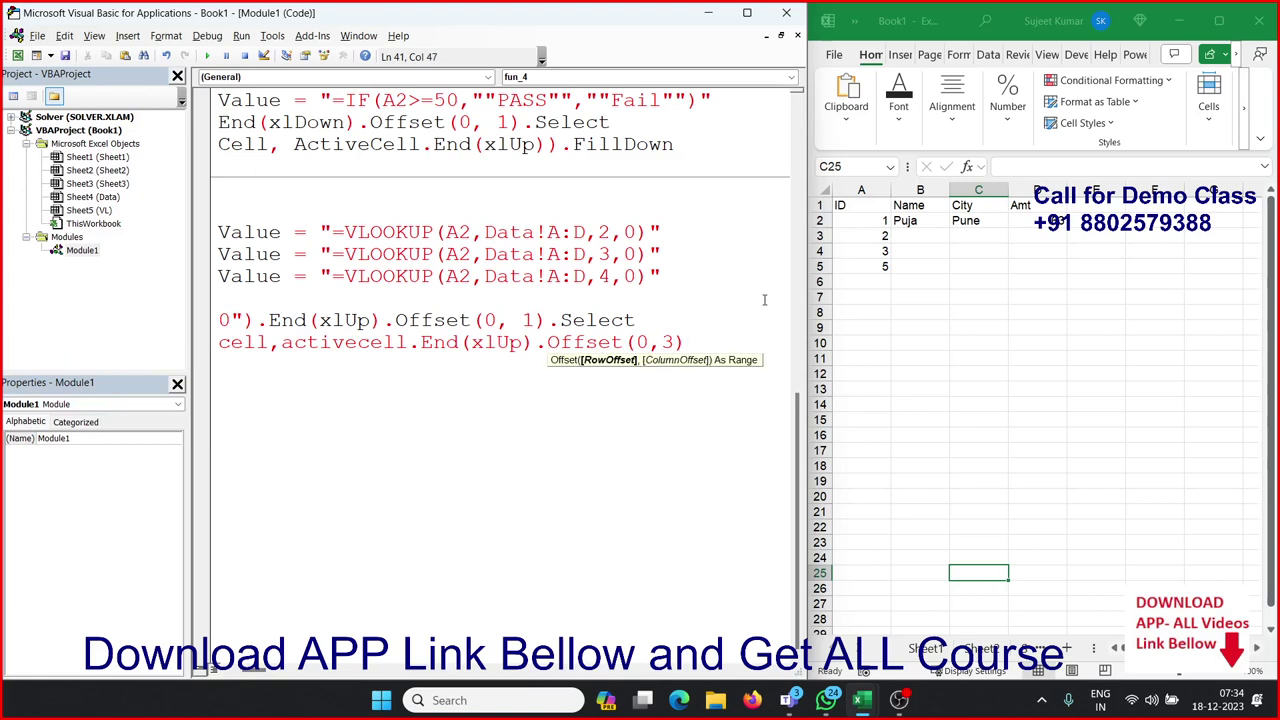
{"action": "key", "text": "End"}
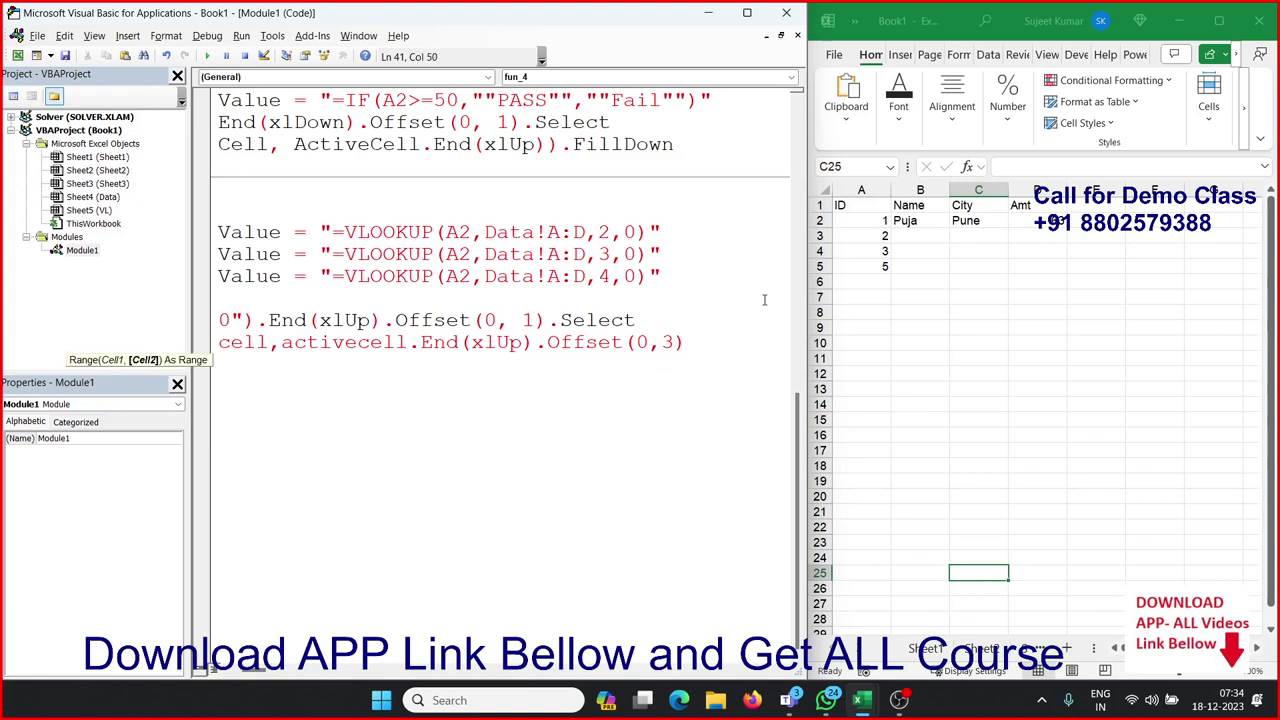
{"action": "type", "text": ")"}
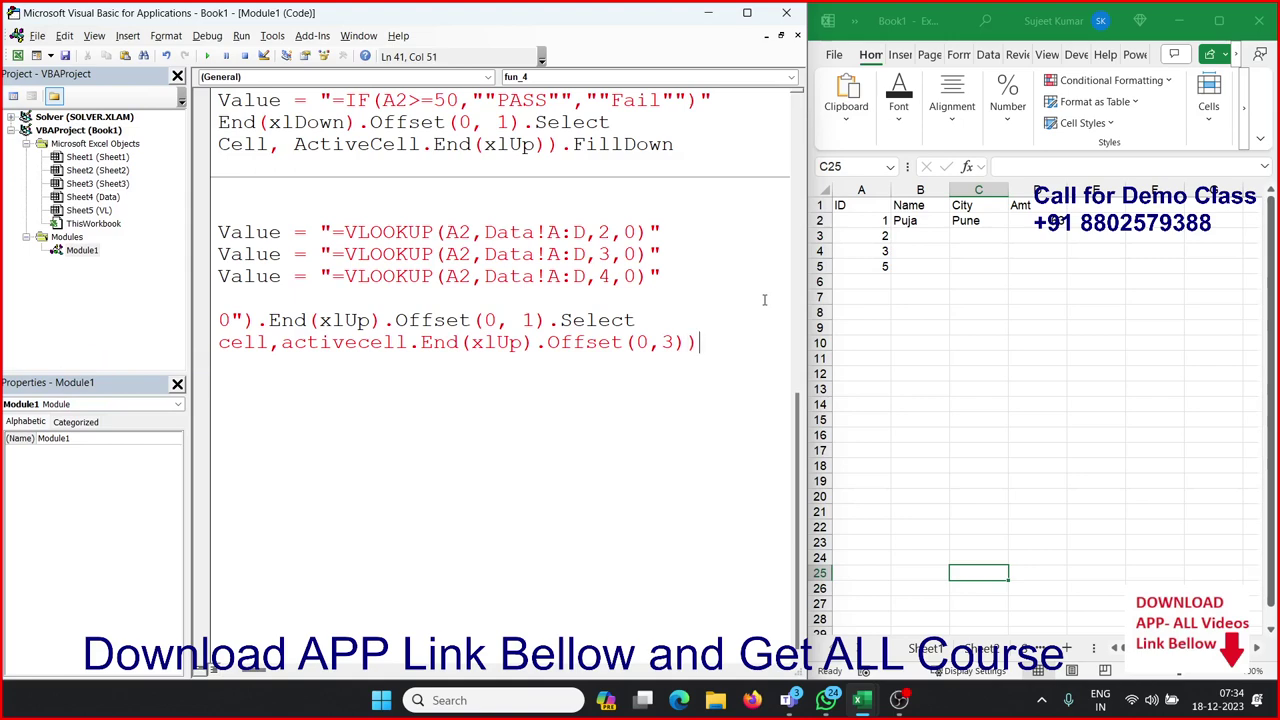
{"action": "type", "text": ".Offse"}
{"action": "key", "text": "Tab"}
{"action": "key", "text": "Return"}
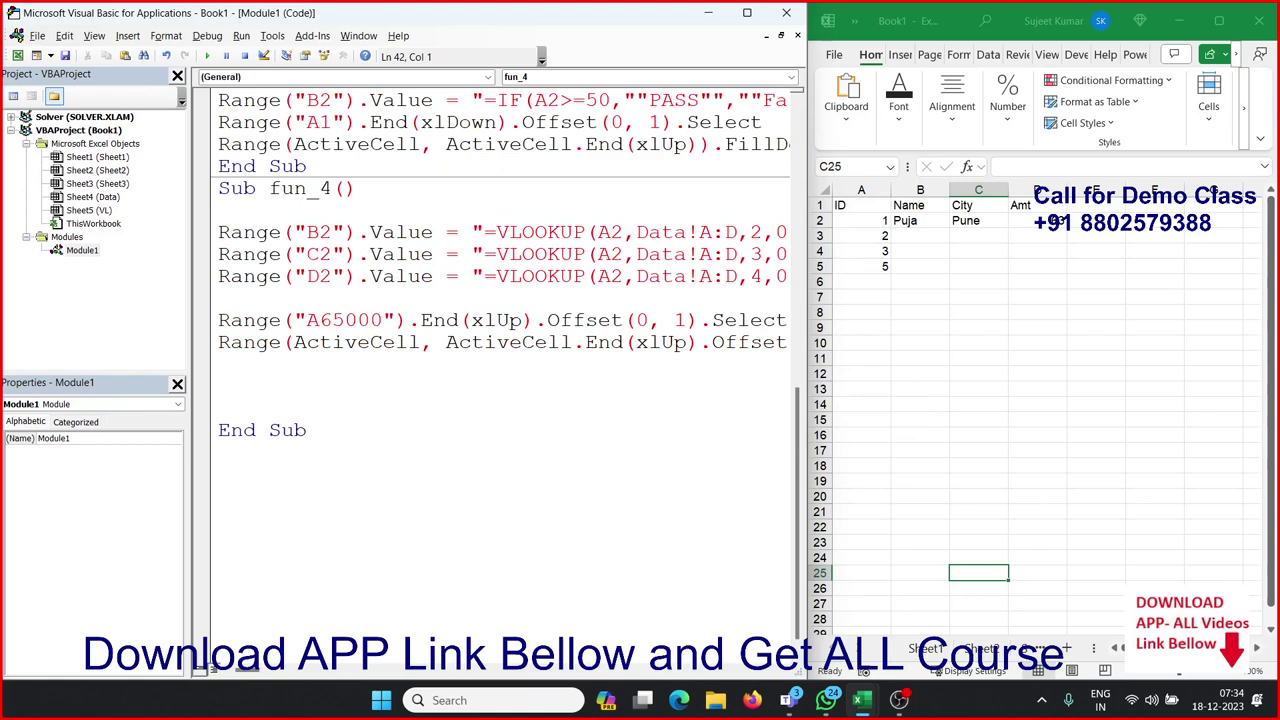
Test-run fun_4, then change the column offset from 3 to 2 and rerun to select B2:D5
{"action": "left_click", "coordinate": [210, 57]}
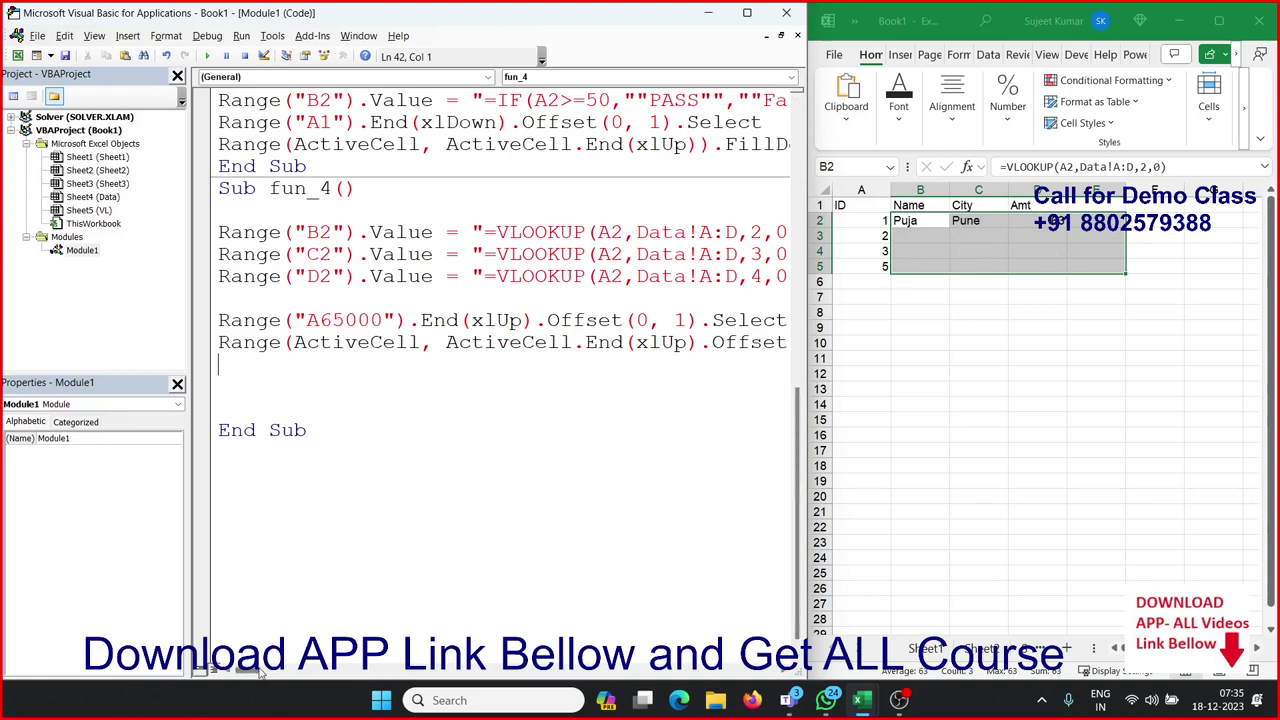
{"action": "left_click_drag", "start_coordinate": [258, 672], "coordinate": [268, 672]}
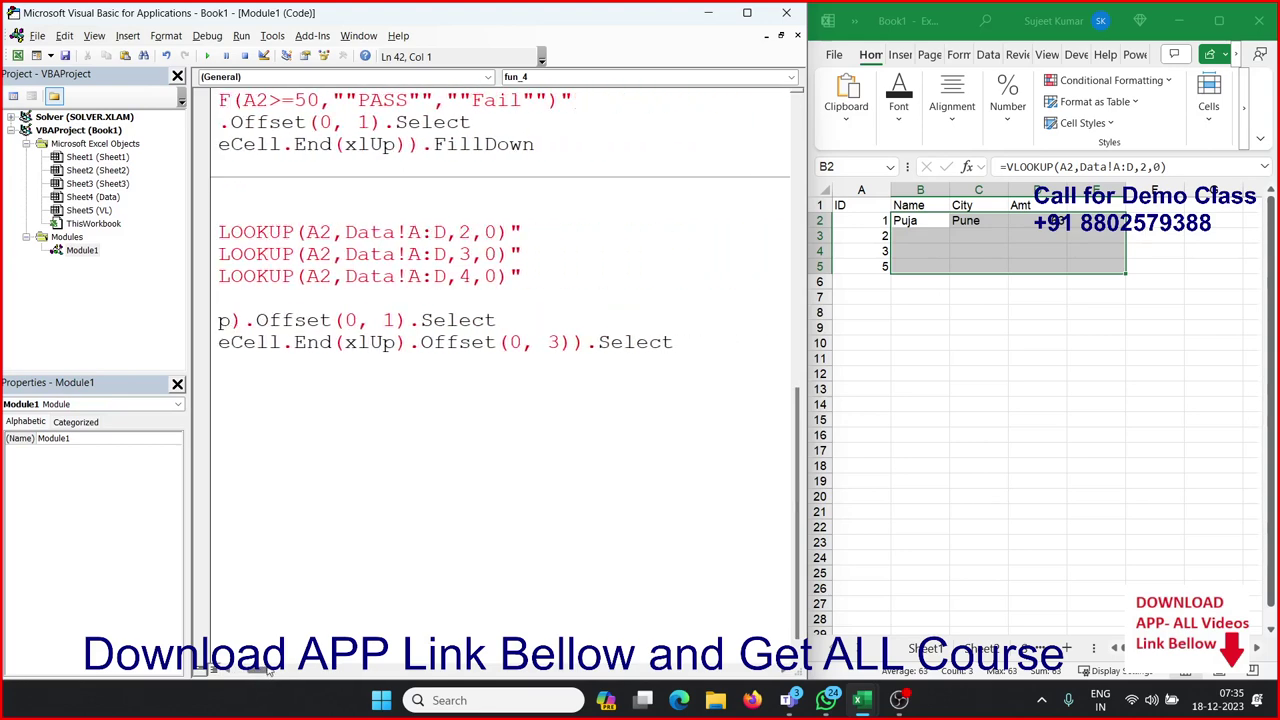
{"action": "double_click", "coordinate": [552, 343]}
{"action": "type", "text": "2\").Value = \"=V"}
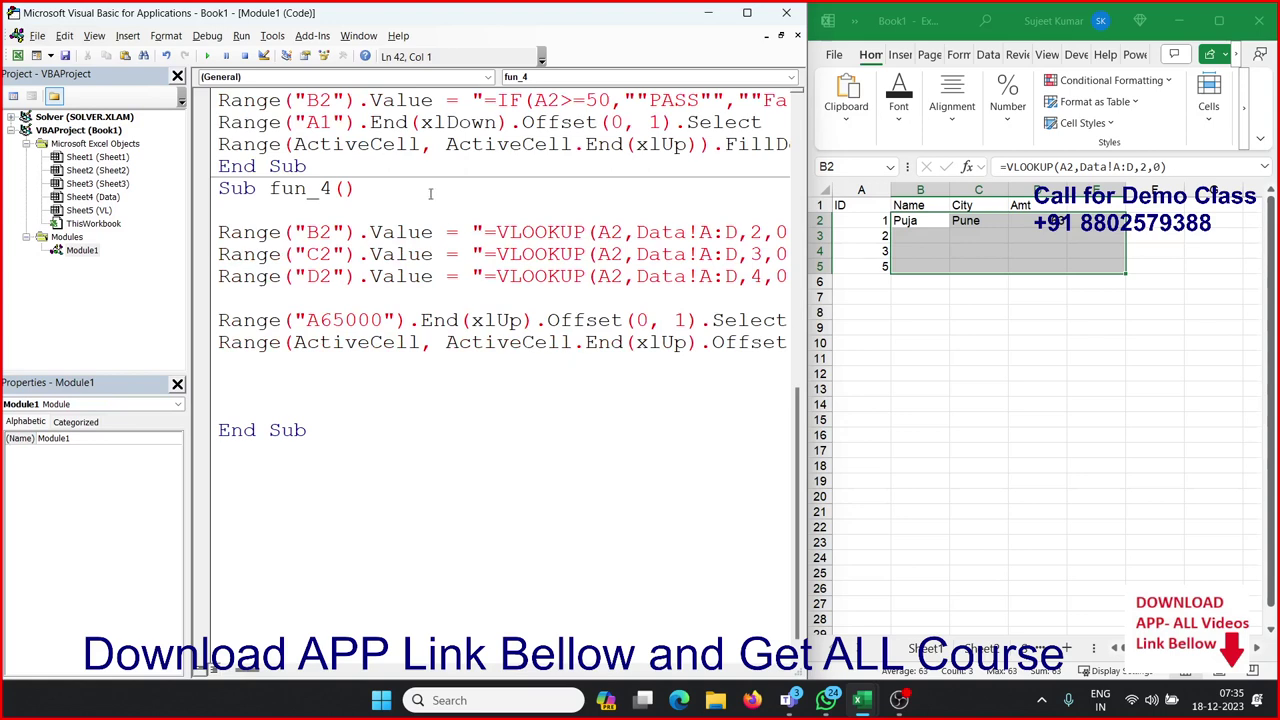
{"action": "left_click", "coordinate": [208, 57]}
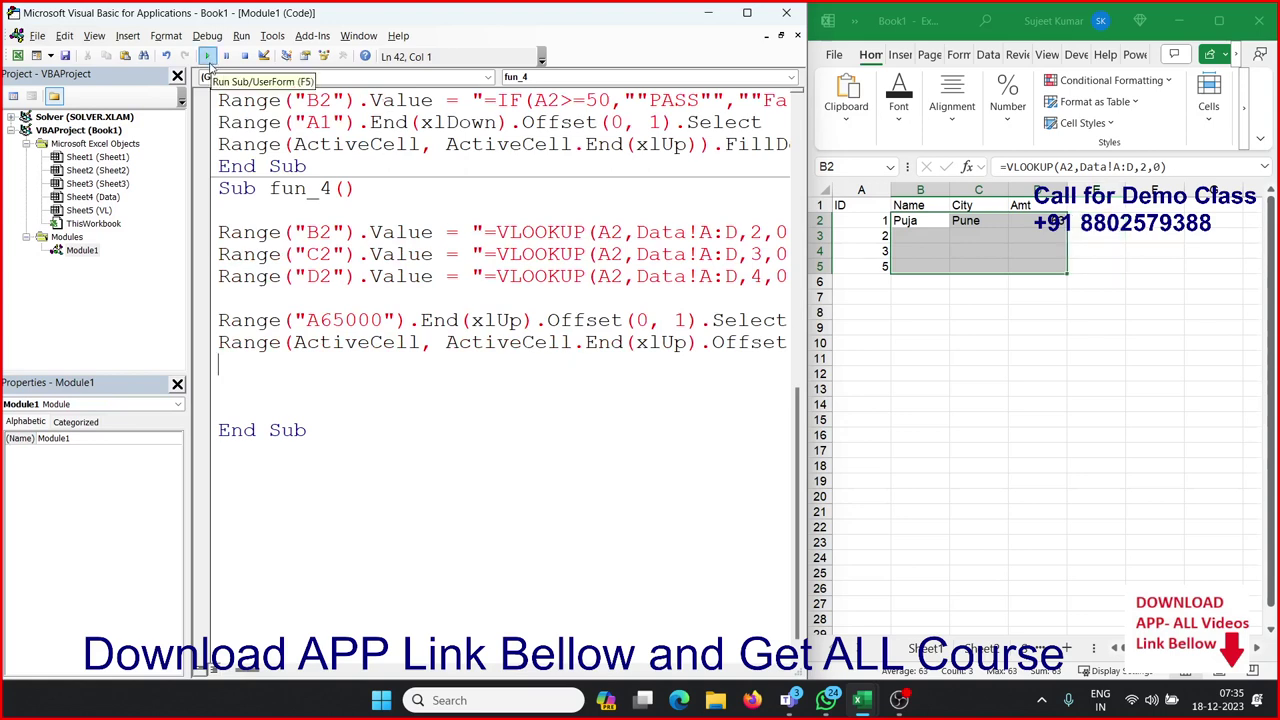
Add a Selection.FillDown line and run fun_4 to fill the lookups down
{"action": "left_click", "coordinate": [235, 367]}
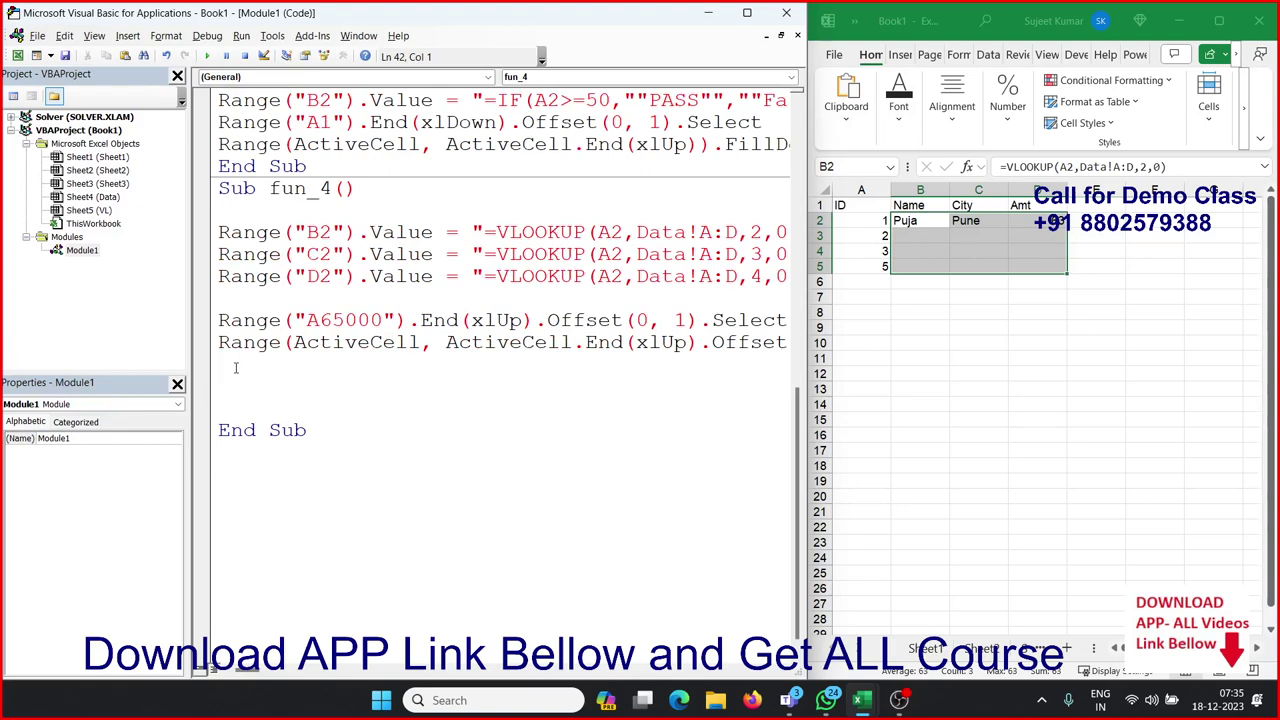
{"action": "type", "text": "select"}
{"action": "type", "text": "ion"}
{"action": "type", "text": ".fill"}
{"action": "type", "text": "down"}
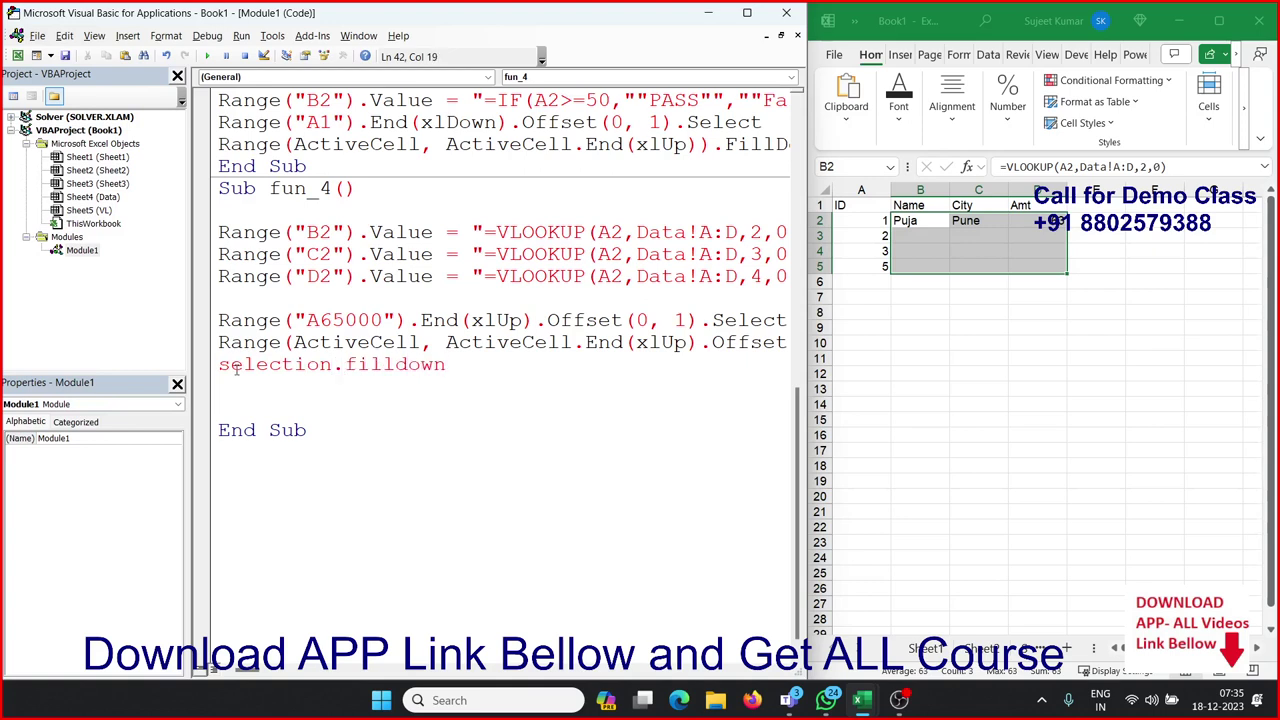
{"action": "left_click", "coordinate": [282, 401]}
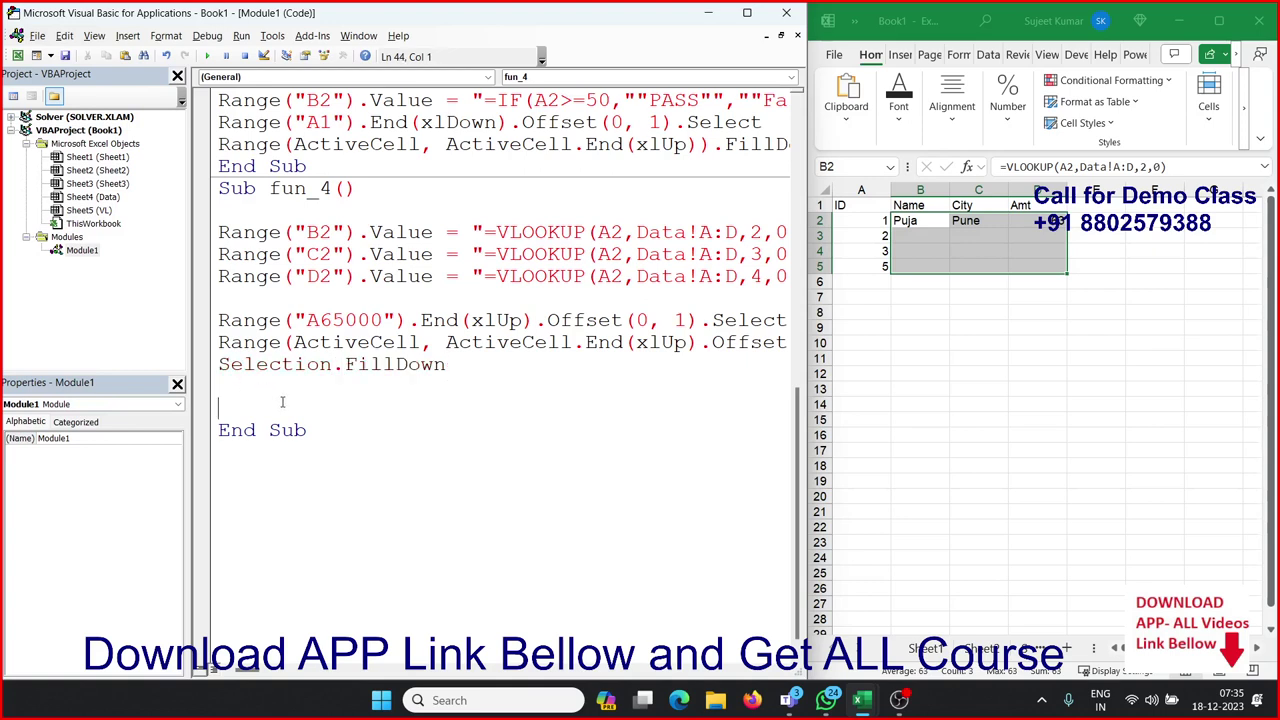
{"action": "left_click", "coordinate": [208, 56]}
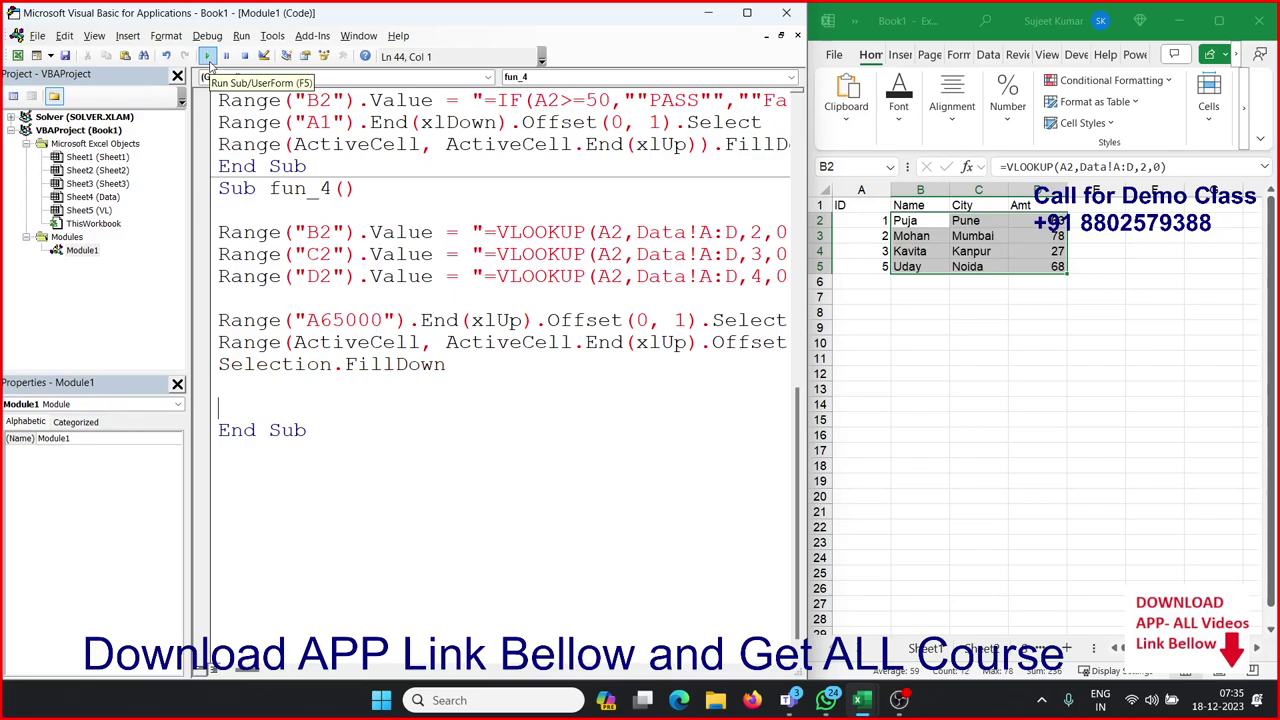
Review the fun_4 code and maximize the code editor window
{"action": "scroll", "coordinate": [341, 243], "scroll_direction": "up", "scroll_amount": 3}
{"action": "scroll", "coordinate": [341, 243], "scroll_direction": "up", "scroll_amount": 3}
{"action": "scroll", "coordinate": [341, 243], "scroll_direction": "up", "scroll_amount": 4}
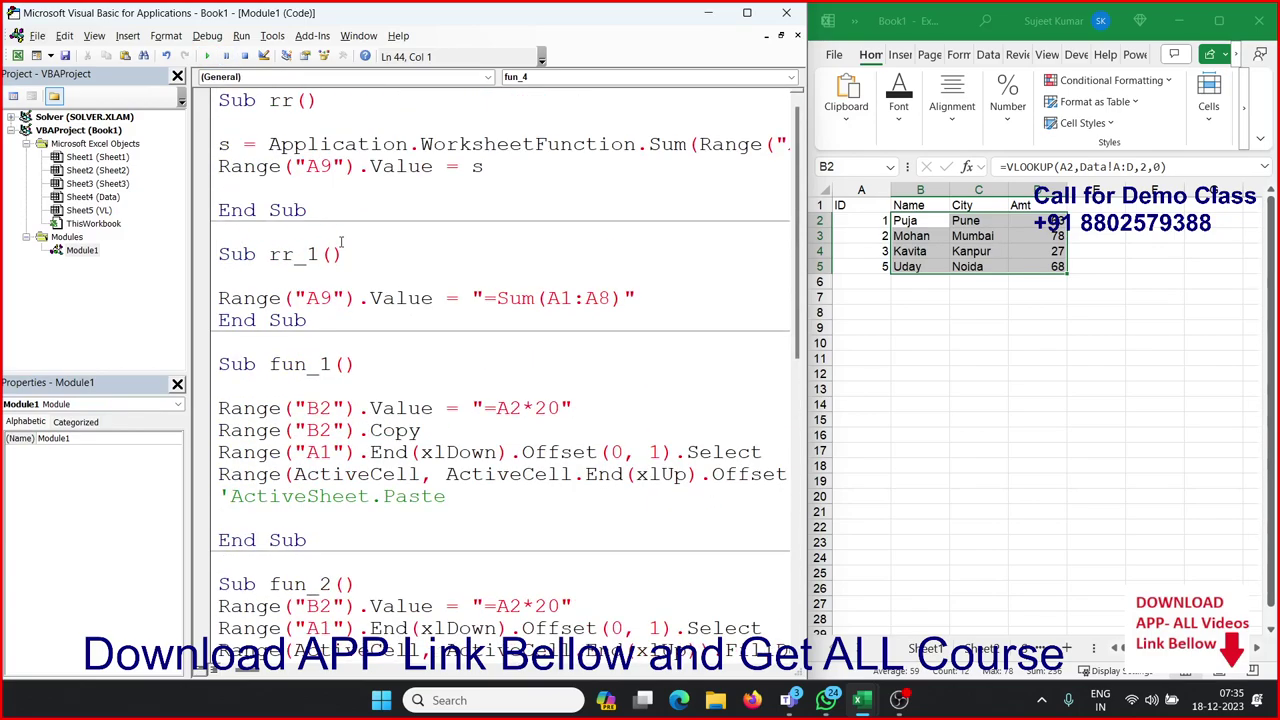
{"action": "scroll", "coordinate": [341, 243], "scroll_direction": "down", "scroll_amount": 5}
{"action": "scroll", "coordinate": [341, 243], "scroll_direction": "down", "scroll_amount": 1}
{"action": "scroll", "coordinate": [338, 243], "scroll_direction": "down", "scroll_amount": 4}
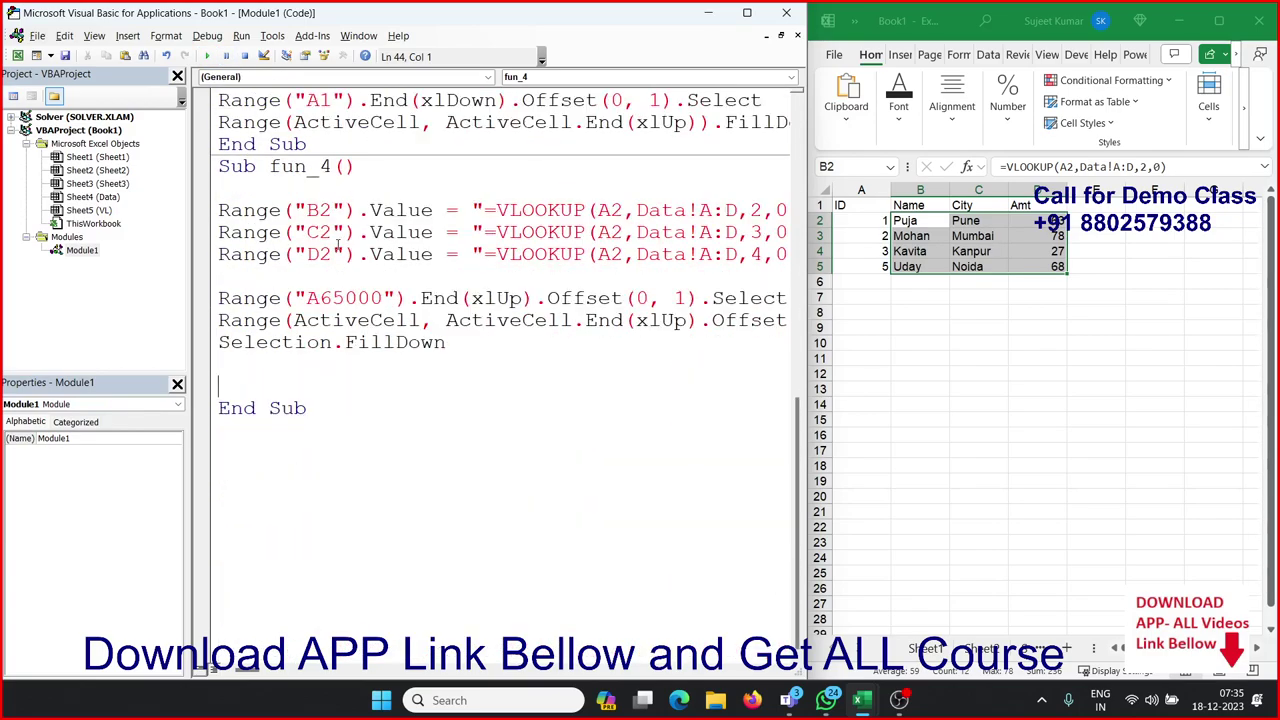
{"action": "scroll", "coordinate": [338, 243], "scroll_direction": "up", "scroll_amount": 3}
{"action": "scroll", "coordinate": [340, 244], "scroll_direction": "up", "scroll_amount": 6}
{"action": "scroll", "coordinate": [342, 245], "scroll_direction": "up", "scroll_amount": 3}
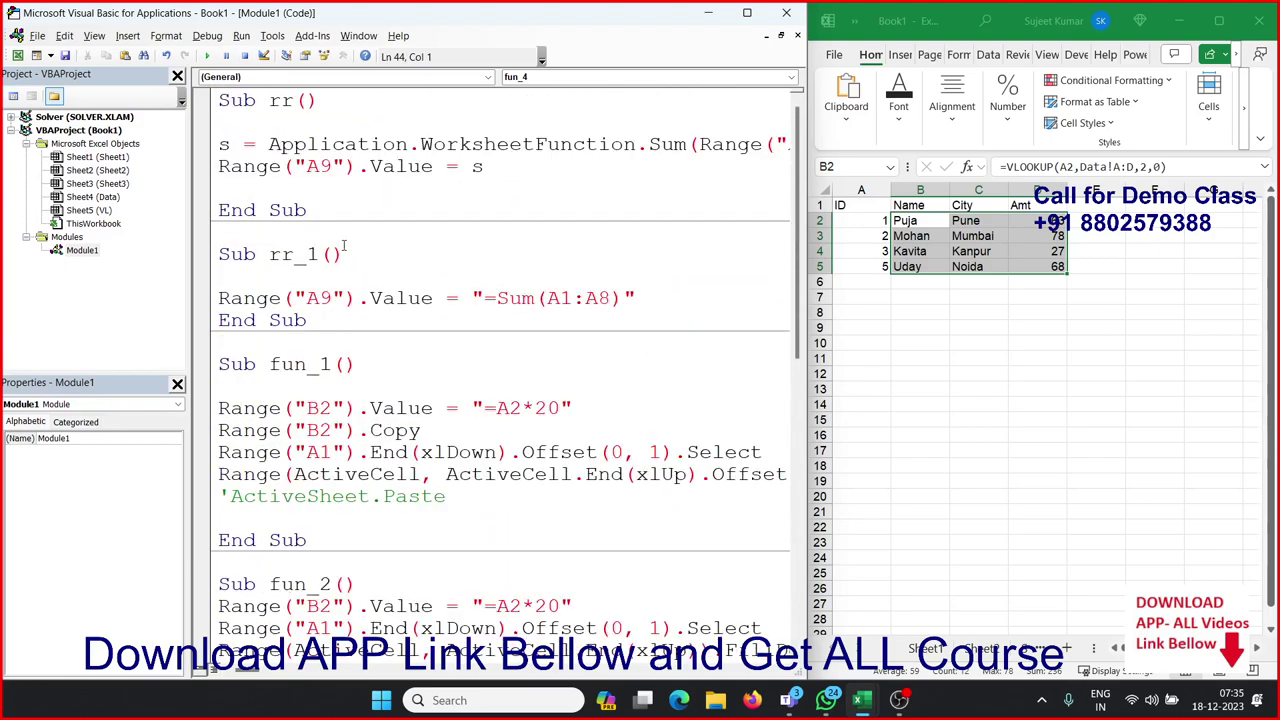
{"action": "scroll", "coordinate": [343, 245], "scroll_direction": "down", "scroll_amount": 10}
{"action": "left_click", "coordinate": [434, 408]}
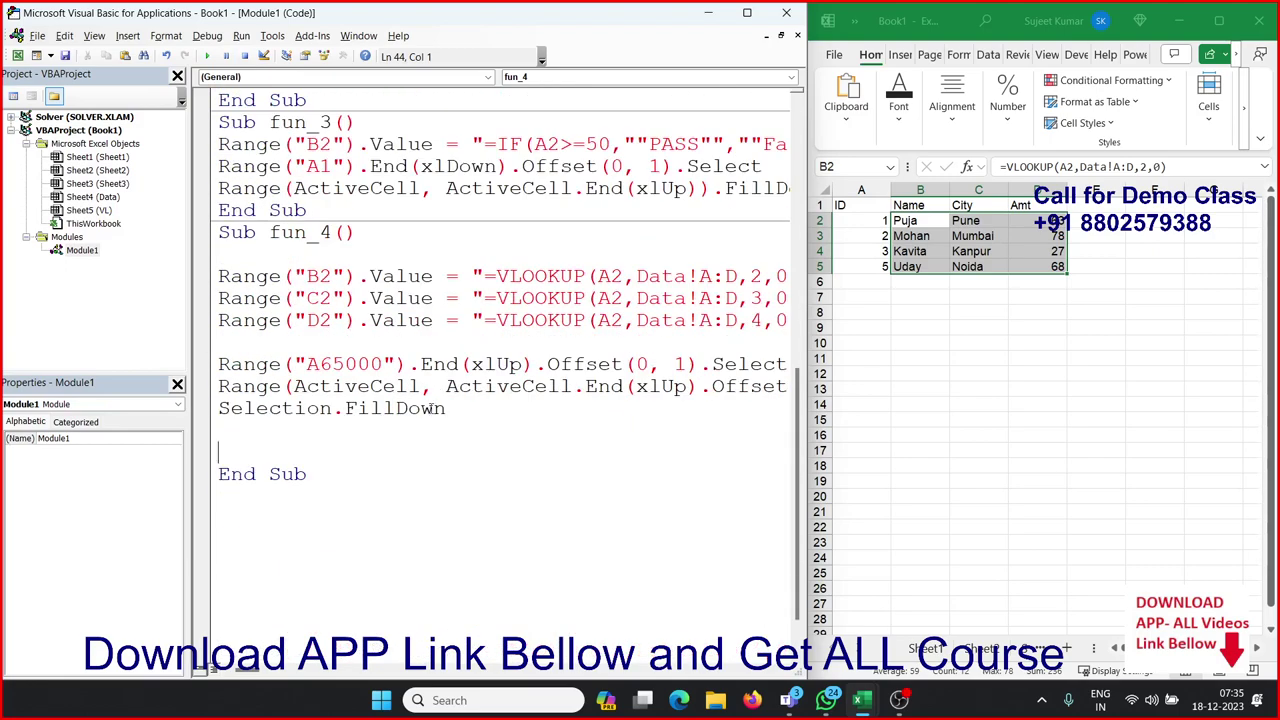
{"action": "left_click", "coordinate": [437, 447]}
{"action": "left_click", "coordinate": [746, 12]}
Highlight the three VLOOKUP lines, the last-row line, and the ActiveCell.End(xlUp).Offset(0, 2) expression
{"action": "left_click_drag", "start_coordinate": [813, 314], "coordinate": [269, 246]}
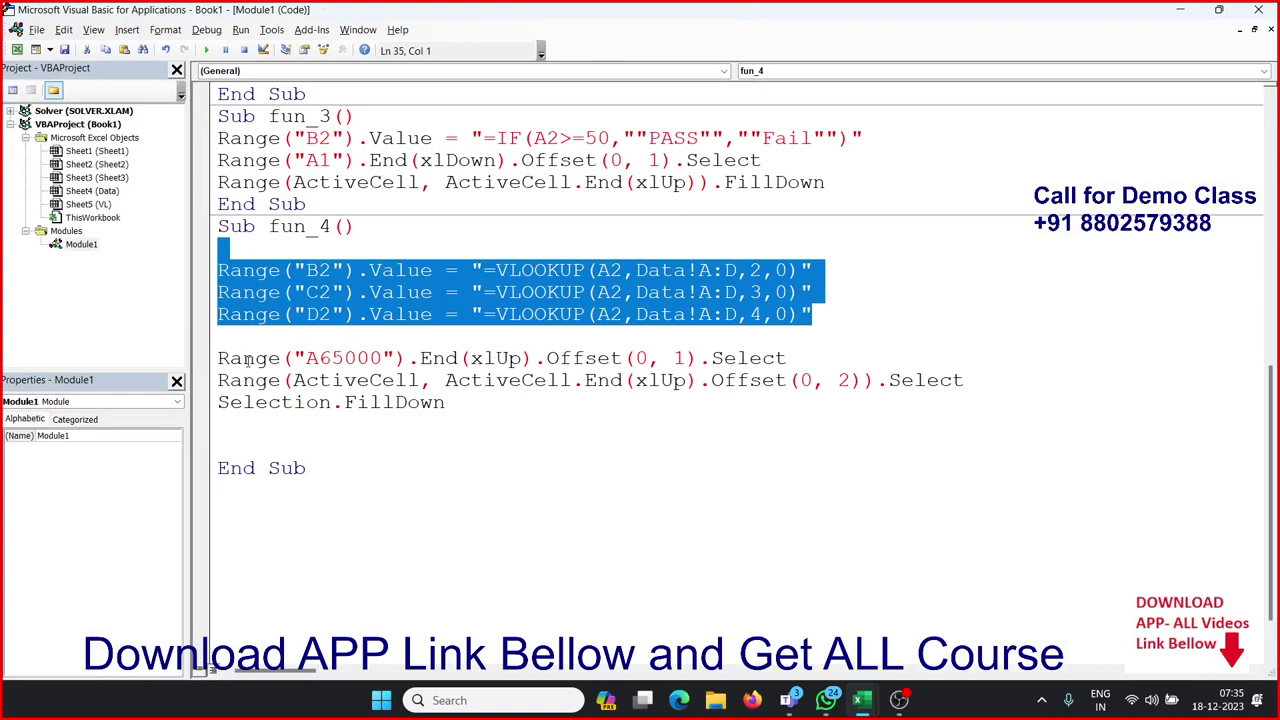
{"action": "left_click_drag", "start_coordinate": [229, 358], "coordinate": [792, 360]}
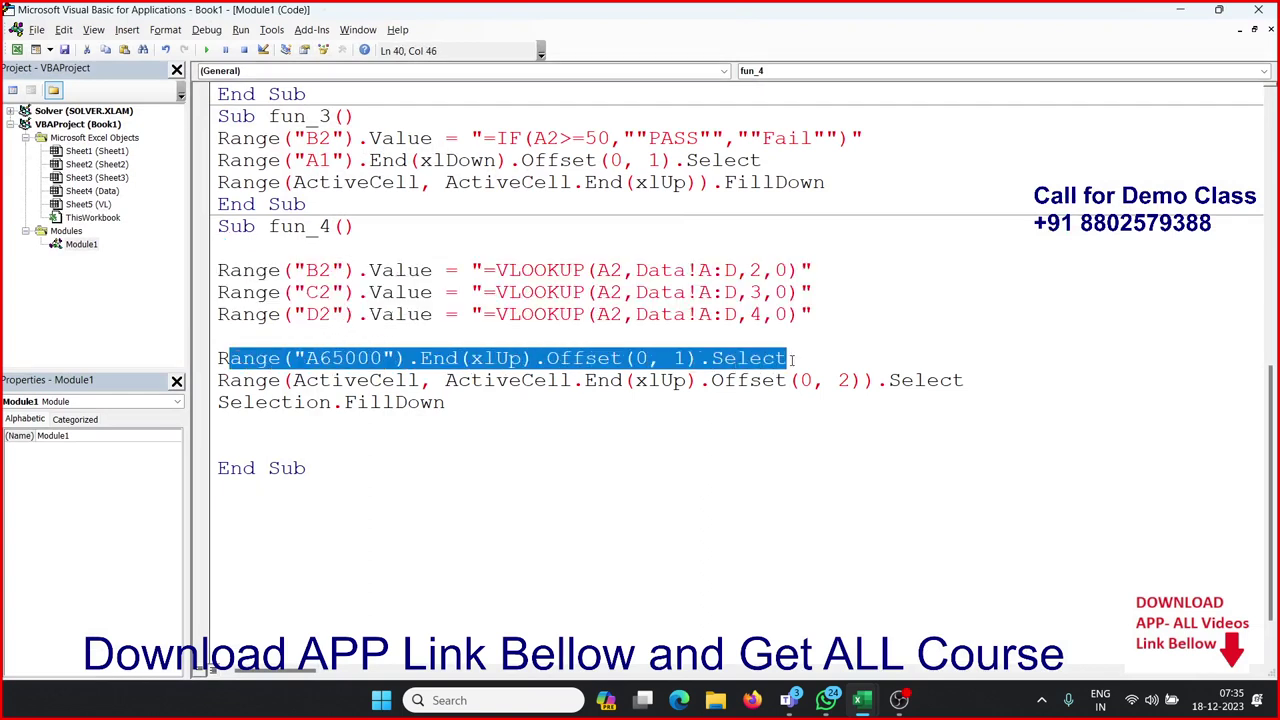
{"action": "double_click", "coordinate": [418, 380]}
{"action": "left_click", "coordinate": [566, 382]}
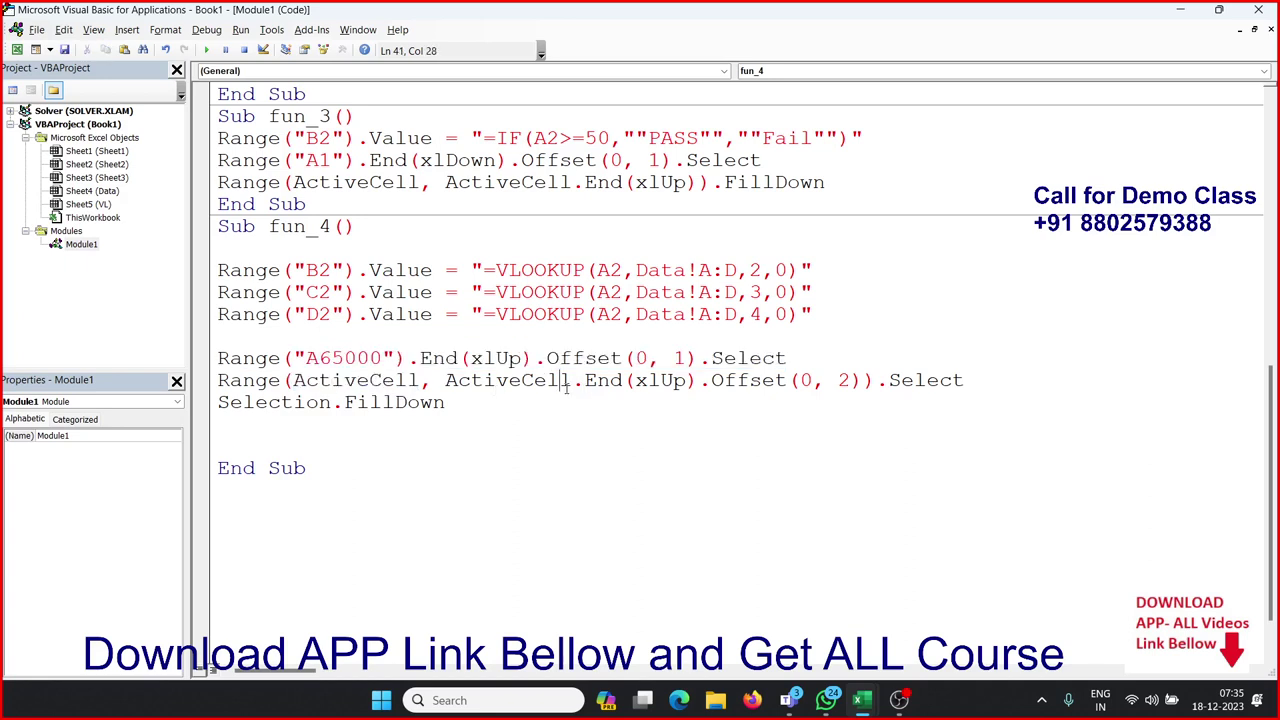
{"action": "left_click", "coordinate": [698, 383]}
{"action": "double_click", "coordinate": [843, 381]}
Point out the arguments of fun_1's Offset(1, 0), then minimize the editor to show the VL sheet
{"action": "scroll", "coordinate": [826, 341], "scroll_direction": "up", "scroll_amount": 1}
{"action": "scroll", "coordinate": [707, 258], "scroll_direction": "up", "scroll_amount": 1}
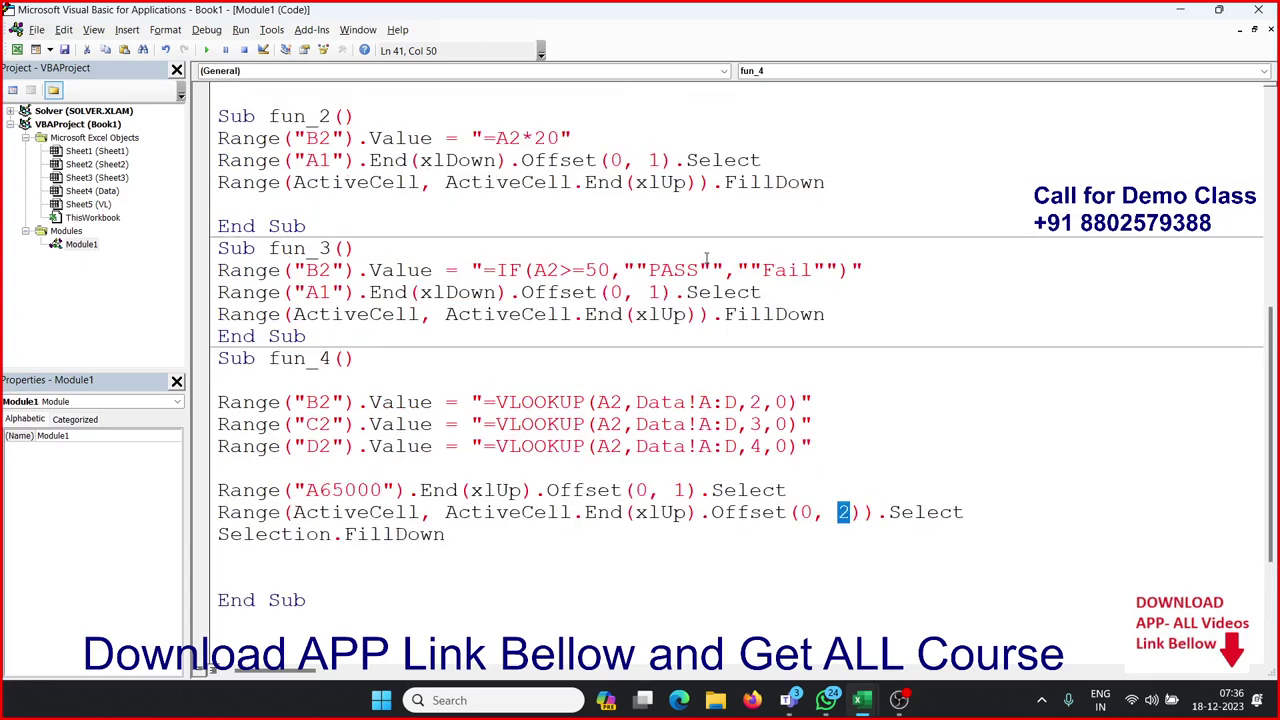
{"action": "scroll", "coordinate": [608, 214], "scroll_direction": "up", "scroll_amount": 1}
{"action": "scroll", "coordinate": [610, 216], "scroll_direction": "up", "scroll_amount": 2}
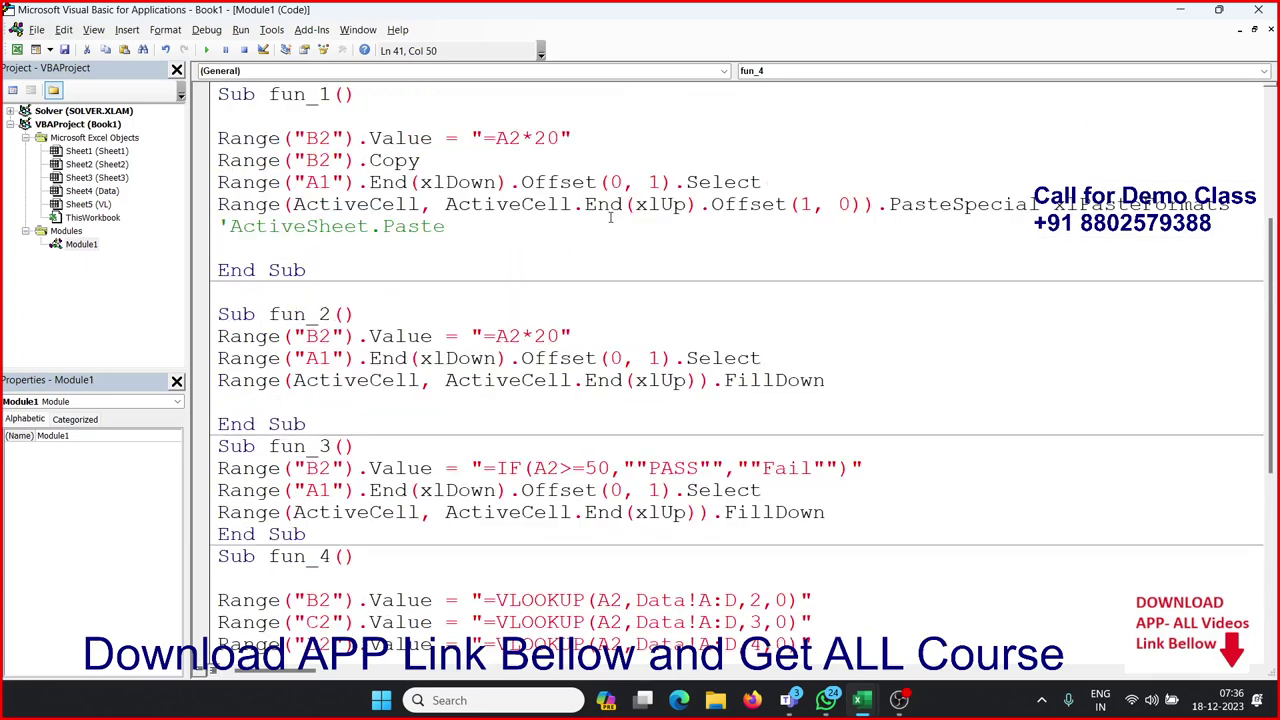
{"action": "double_click", "coordinate": [803, 204]}
{"action": "left_click", "coordinate": [806, 204]}
{"action": "left_click", "coordinate": [838, 204]}
{"action": "double_click", "coordinate": [843, 204]}
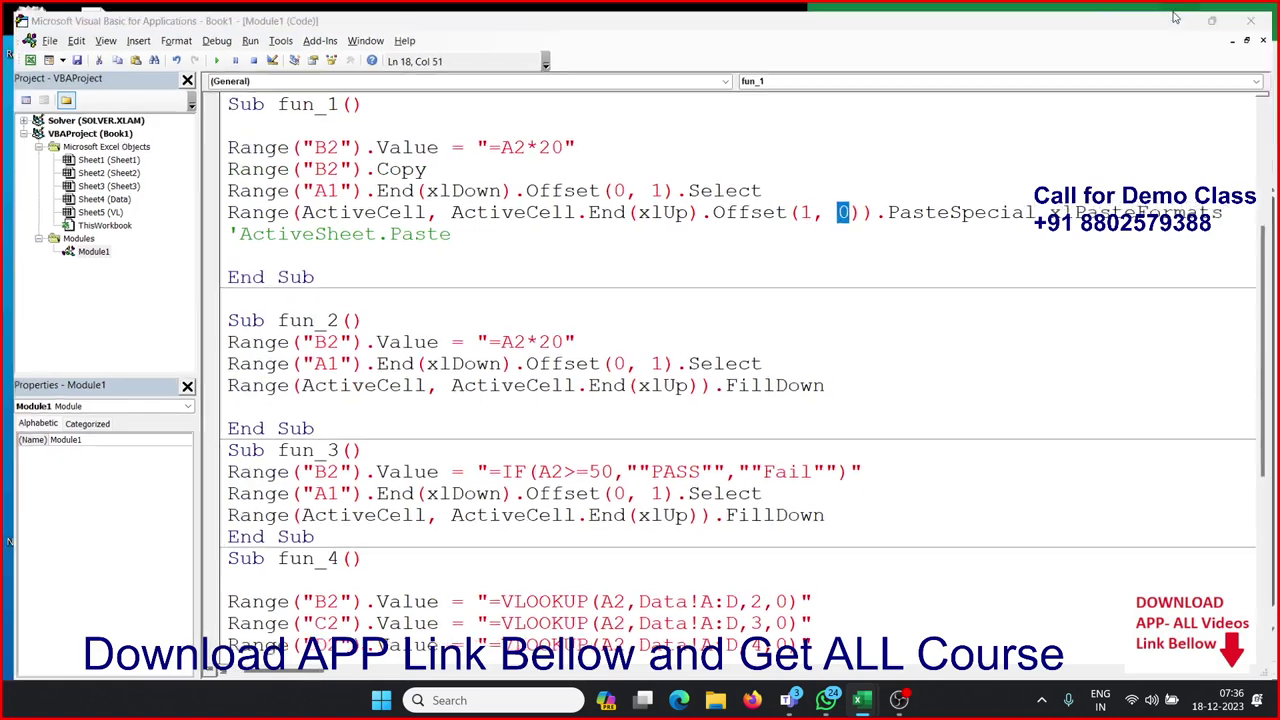
{"action": "left_click", "coordinate": [1175, 18]}
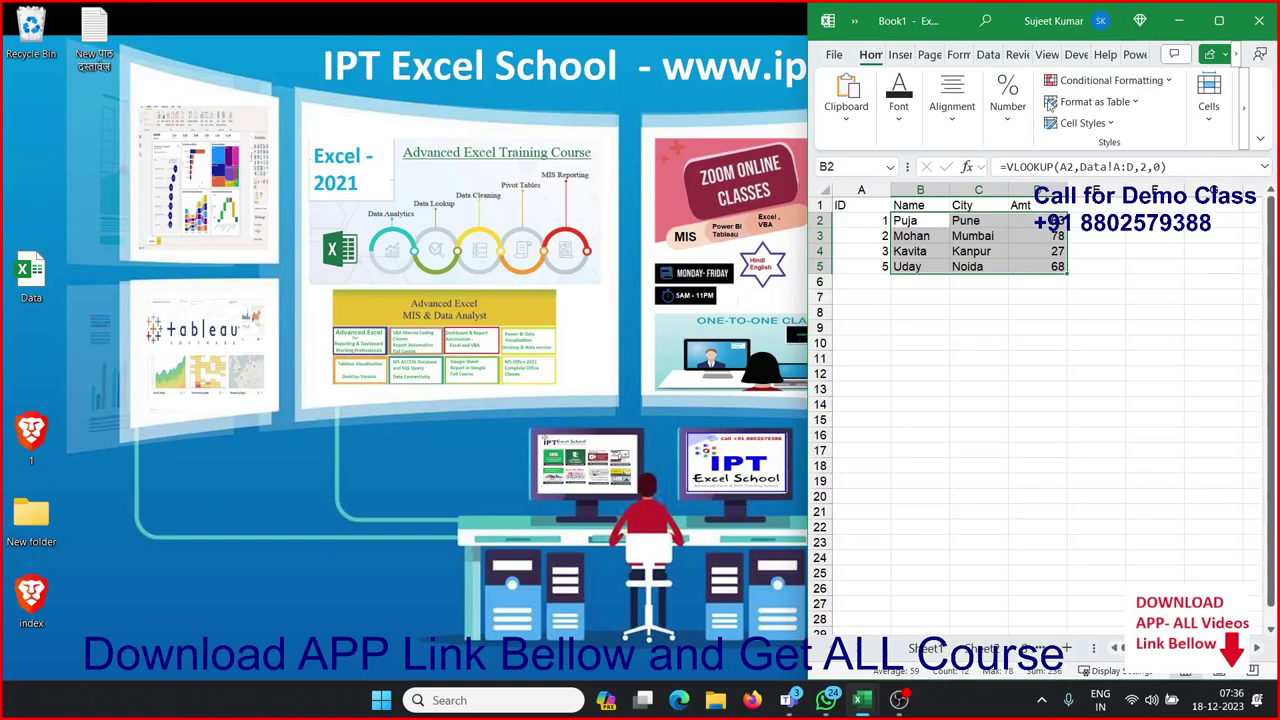
Select B2:D5 on the VL sheet and rerun fun_4 from the editor
{"action": "left_click", "coordinate": [918, 266]}
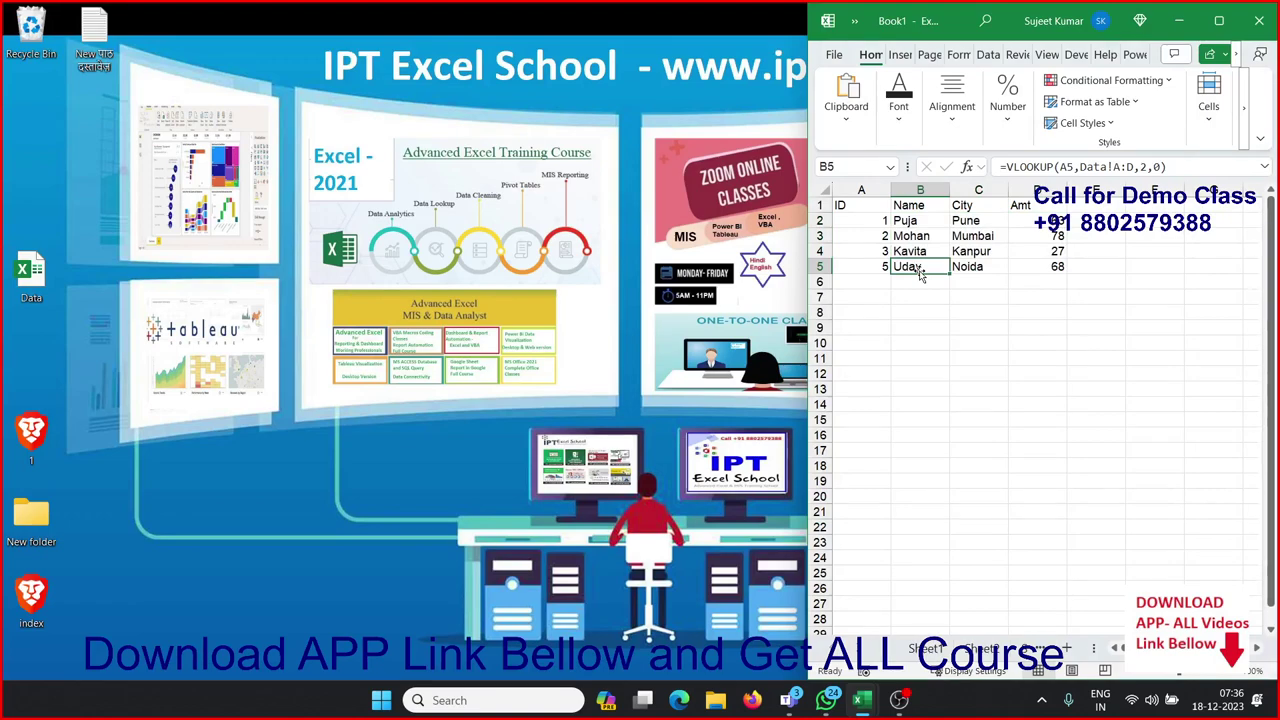
{"action": "left_click", "coordinate": [1068, 221], "text": "shift"}
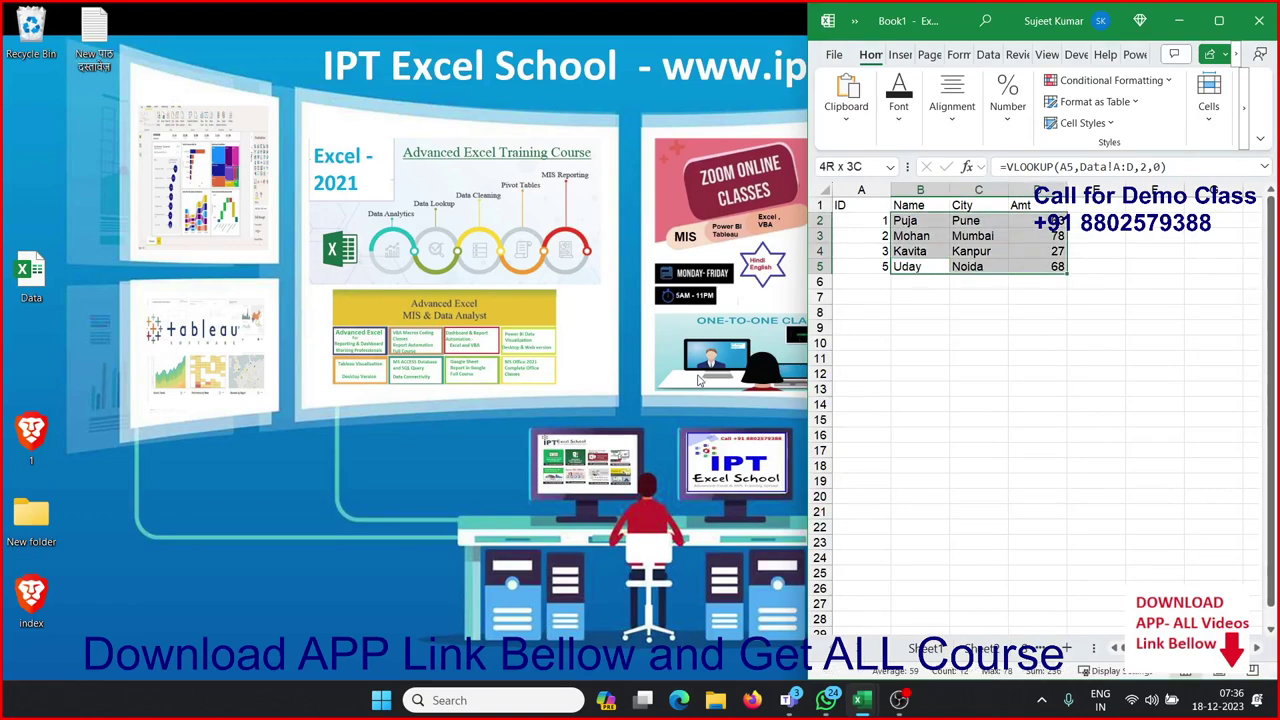
{"action": "key", "text": "alt+F11"}
{"action": "scroll", "coordinate": [808, 355], "scroll_direction": "down", "scroll_amount": 2}
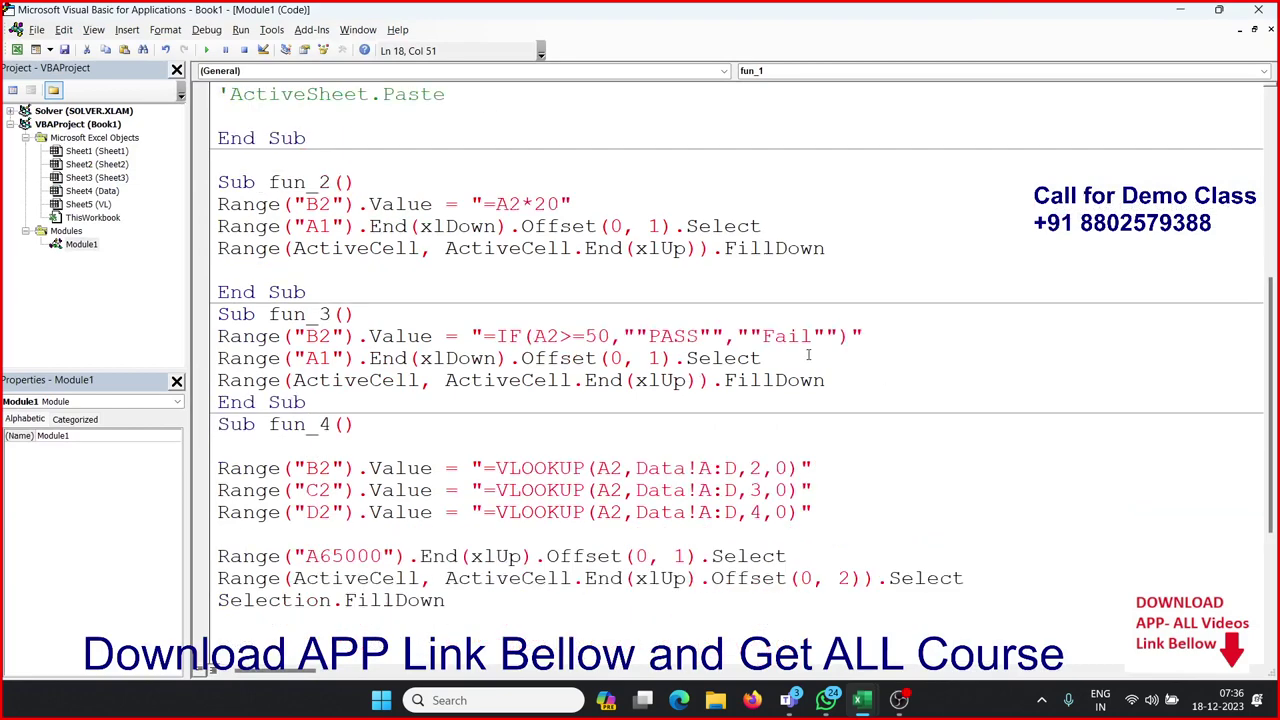
{"action": "scroll", "coordinate": [808, 355], "scroll_direction": "down", "scroll_amount": 2}
{"action": "left_click", "coordinate": [445, 446]}
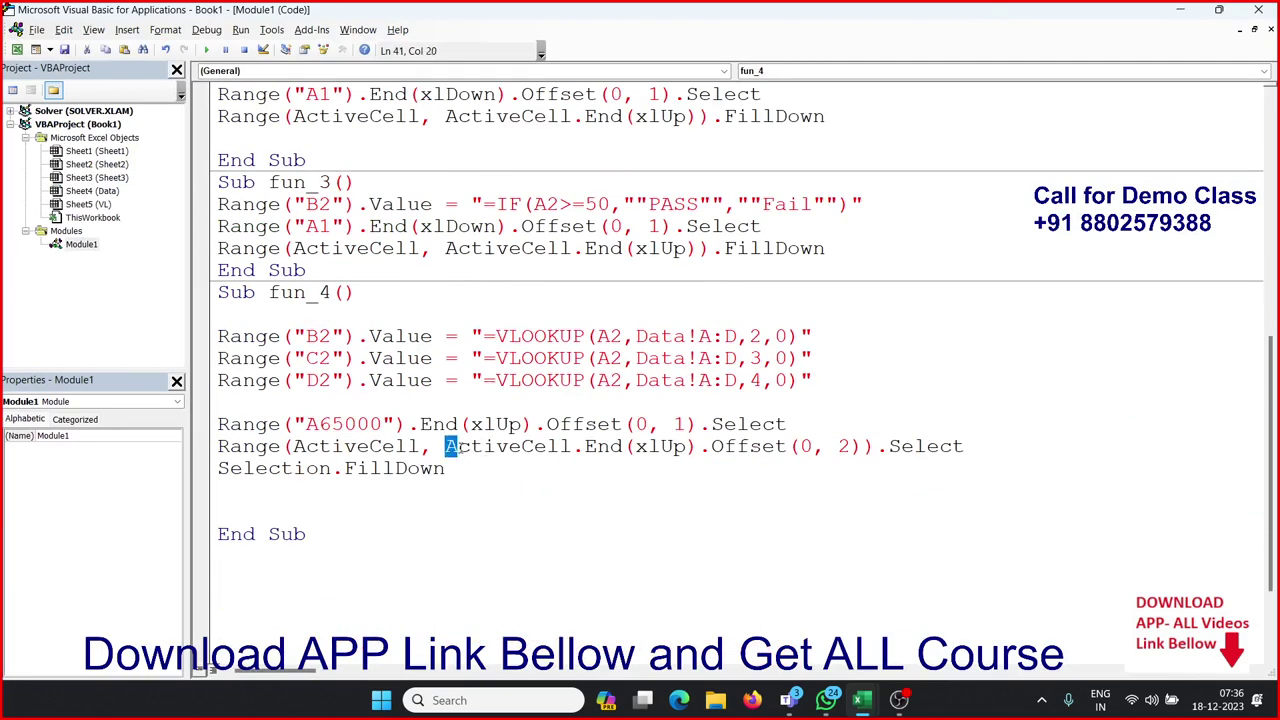
{"action": "left_click_drag", "start_coordinate": [445, 446], "coordinate": [862, 448]}
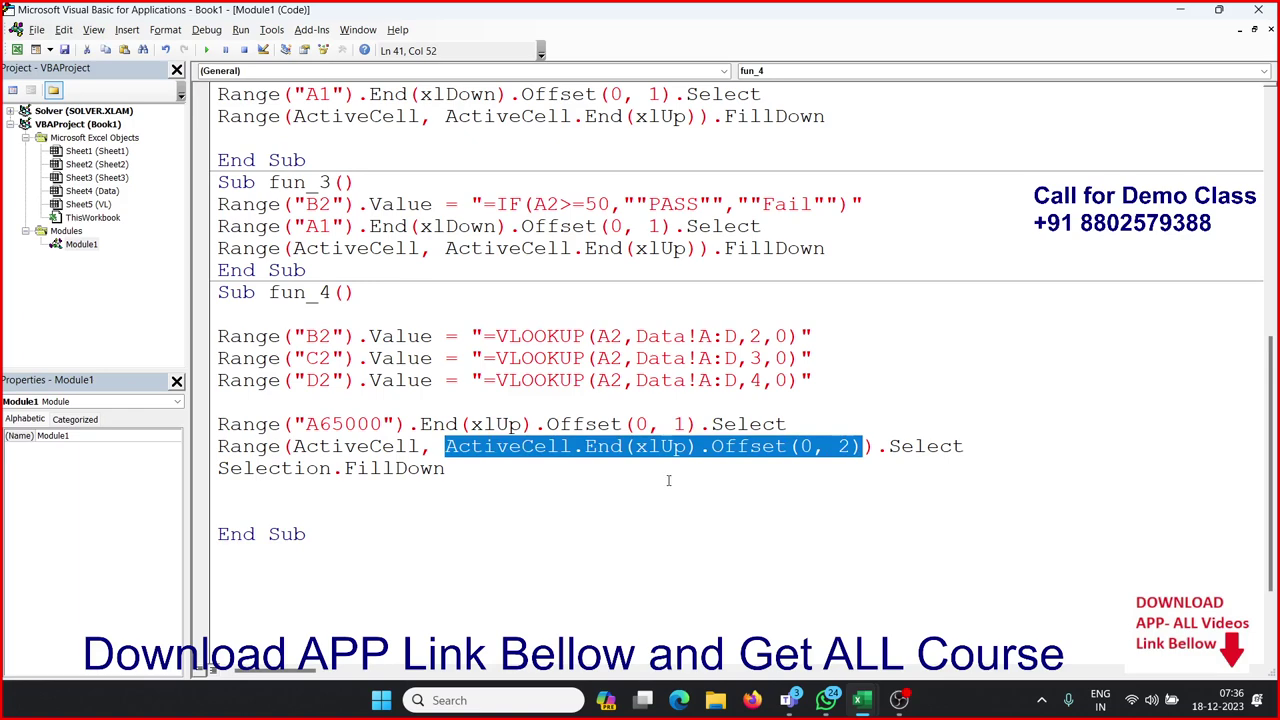
{"action": "key", "text": "F5"}
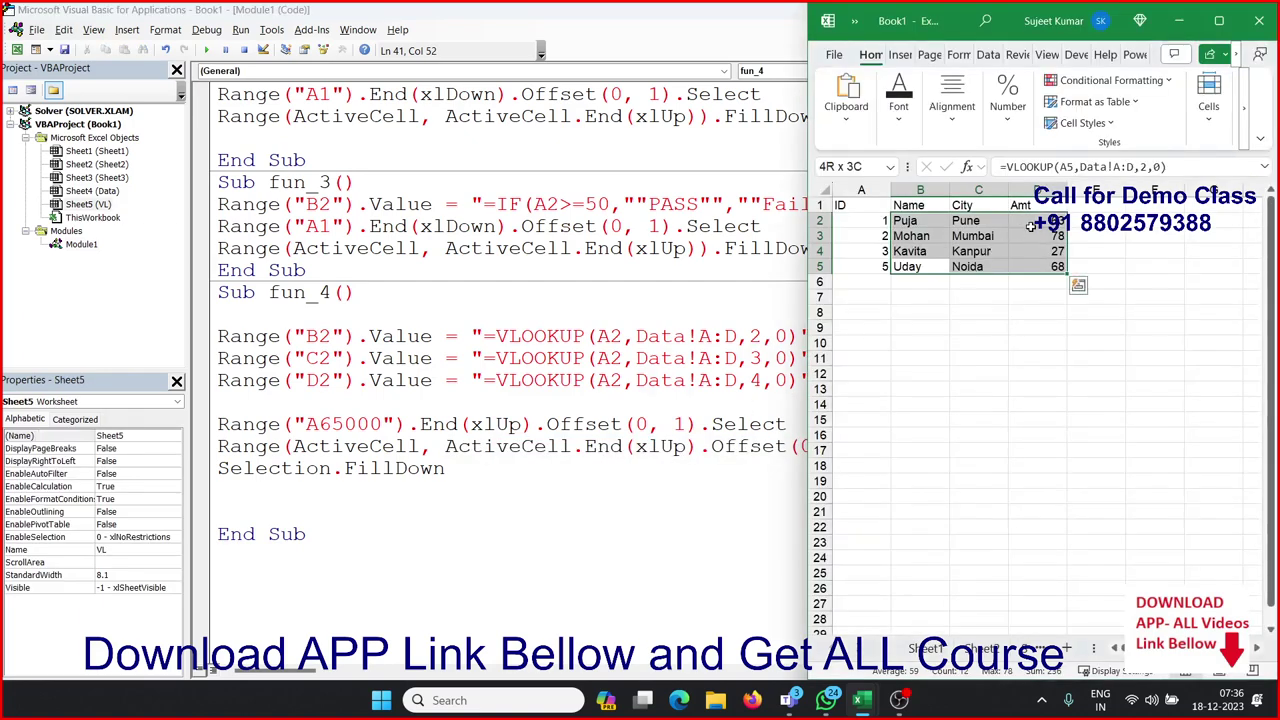
Inspect the VLOOKUP formulas in B2, C2, D2 and the filled-down B5
{"action": "left_click", "coordinate": [1031, 225]}
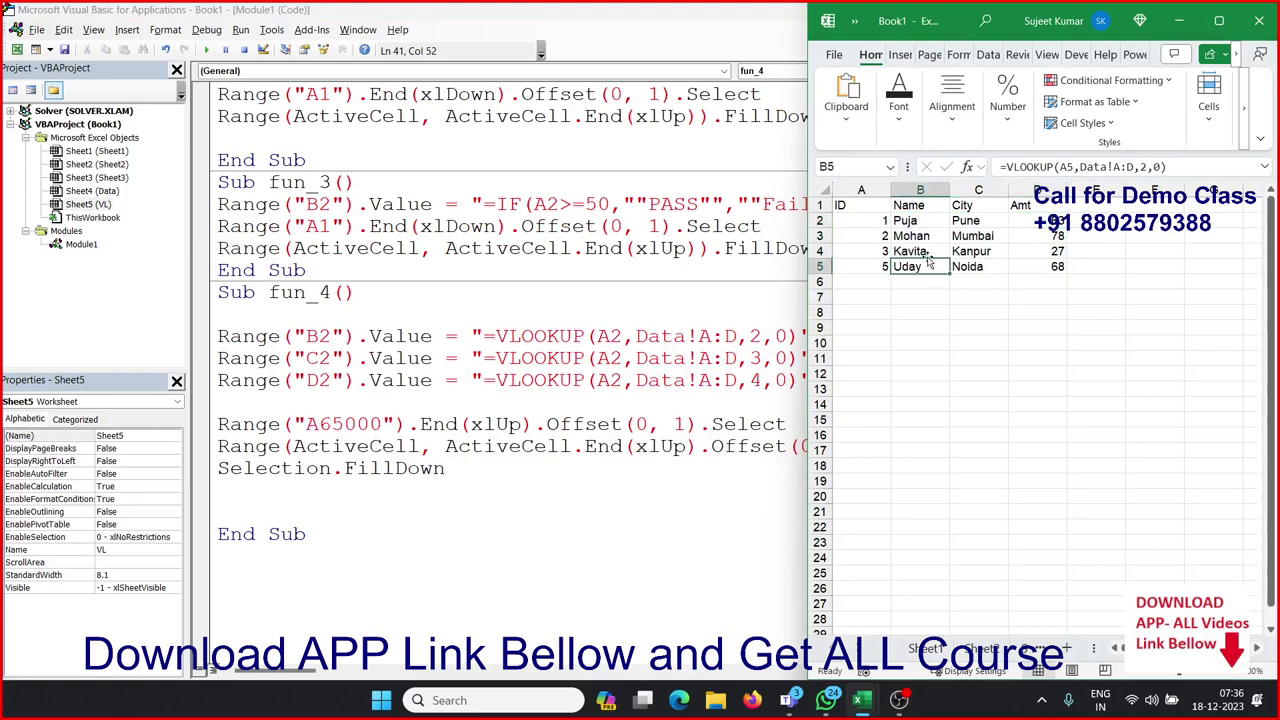
{"action": "left_click", "coordinate": [917, 221]}
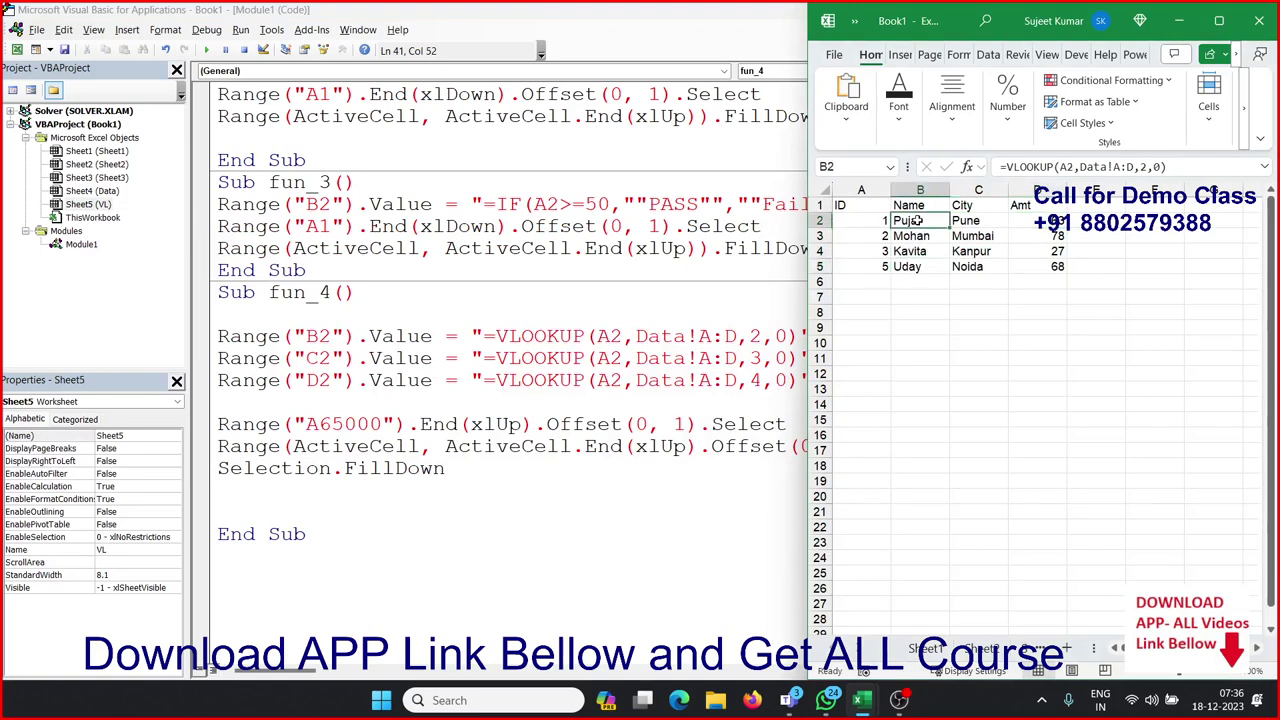
{"action": "left_click", "coordinate": [975, 221]}
{"action": "left_click", "coordinate": [1013, 221]}
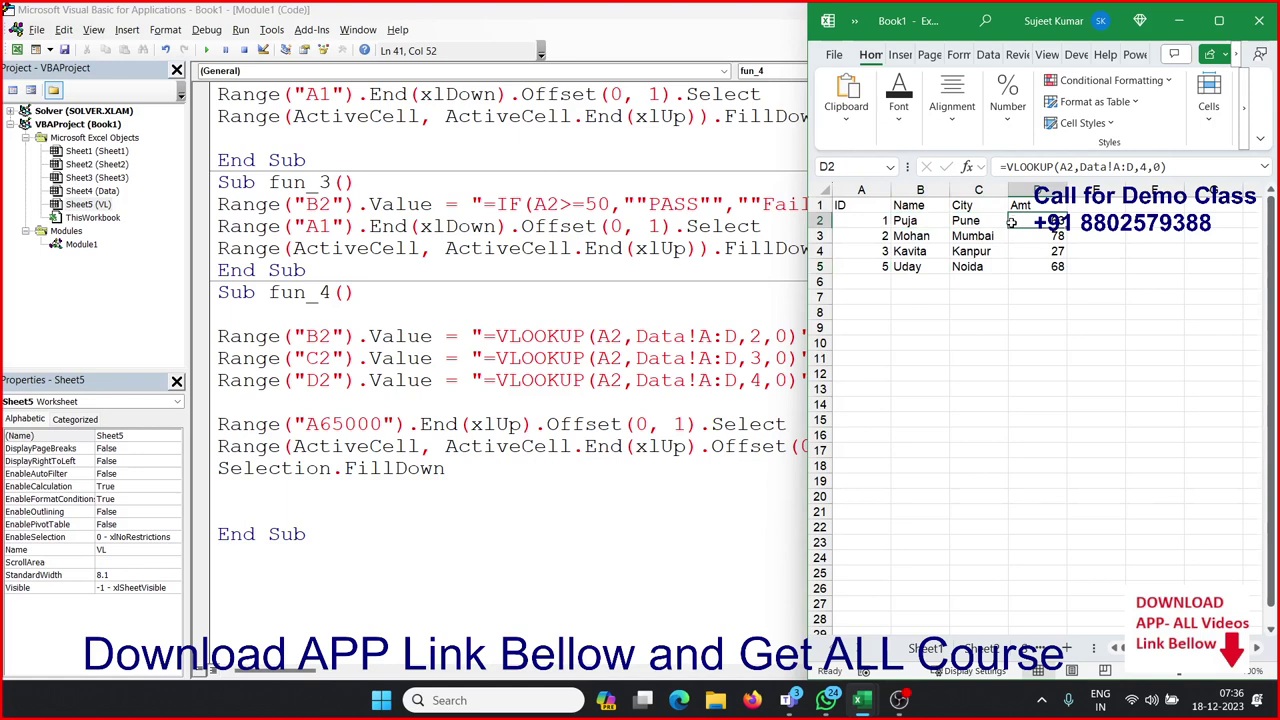
{"action": "left_click", "coordinate": [922, 266]}
{"action": "left_click", "coordinate": [916, 221]}
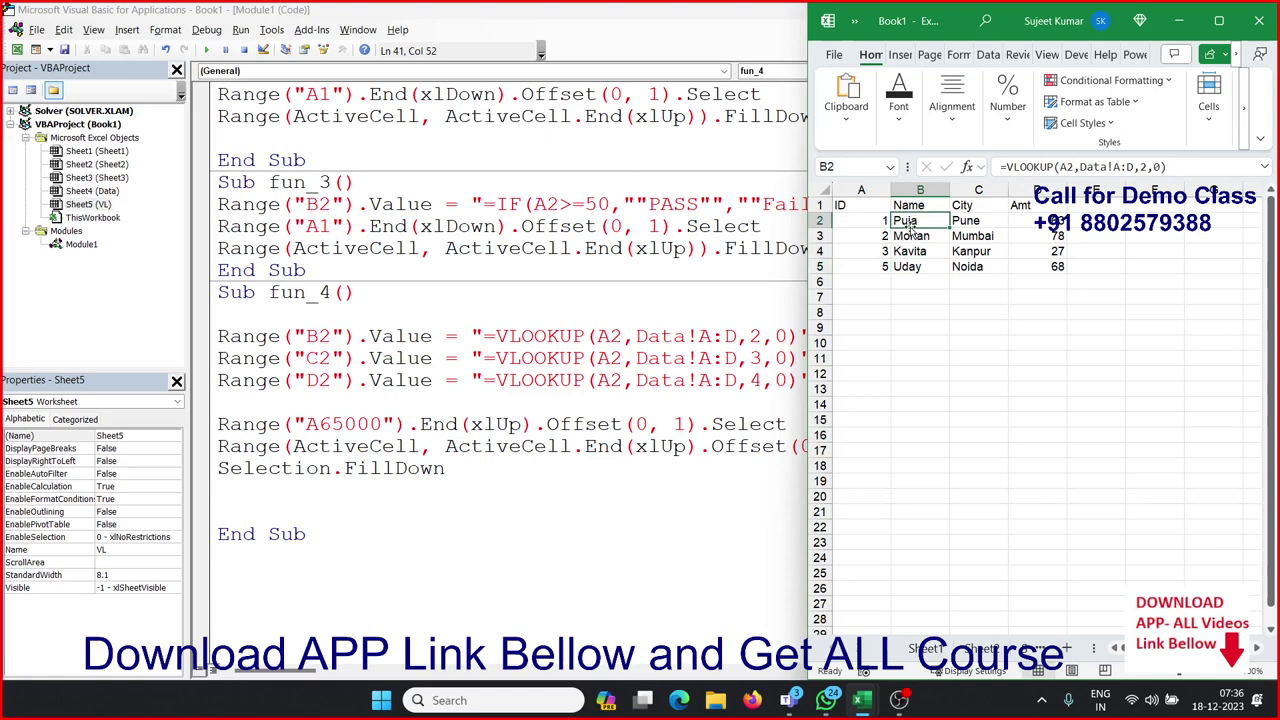
{"action": "left_click", "coordinate": [976, 226]}
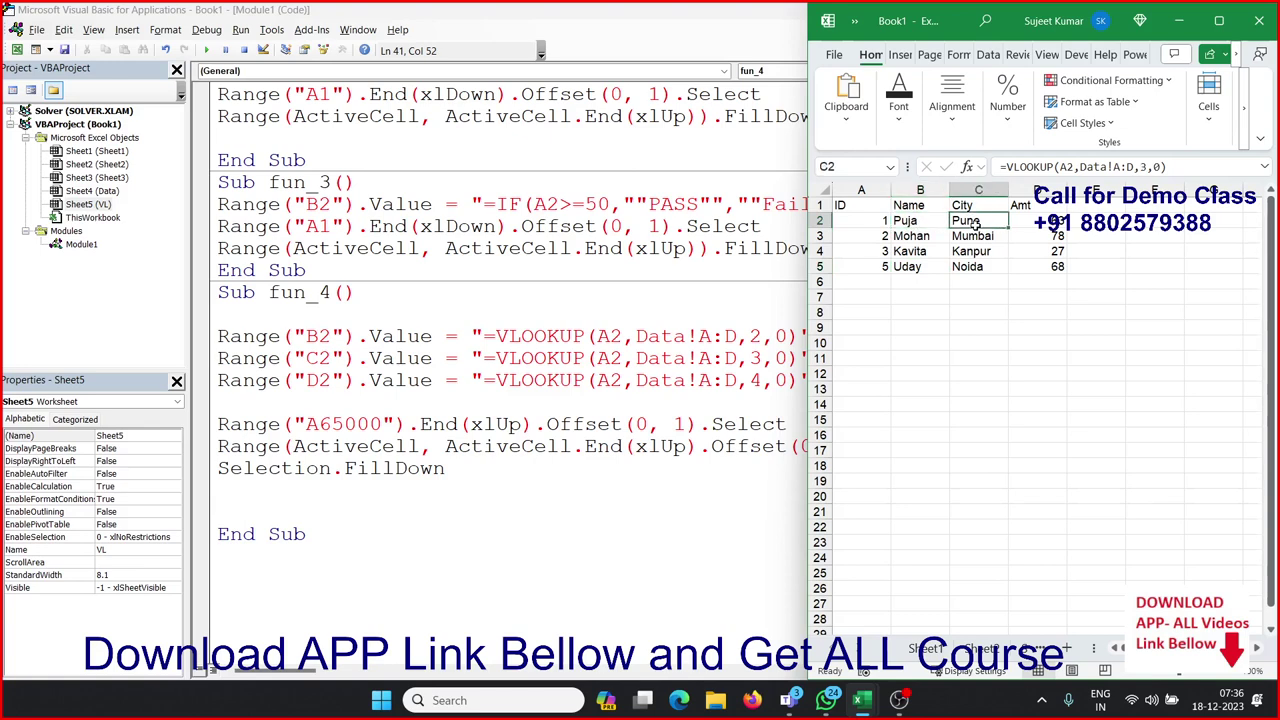
{"action": "left_click", "coordinate": [1021, 222]}
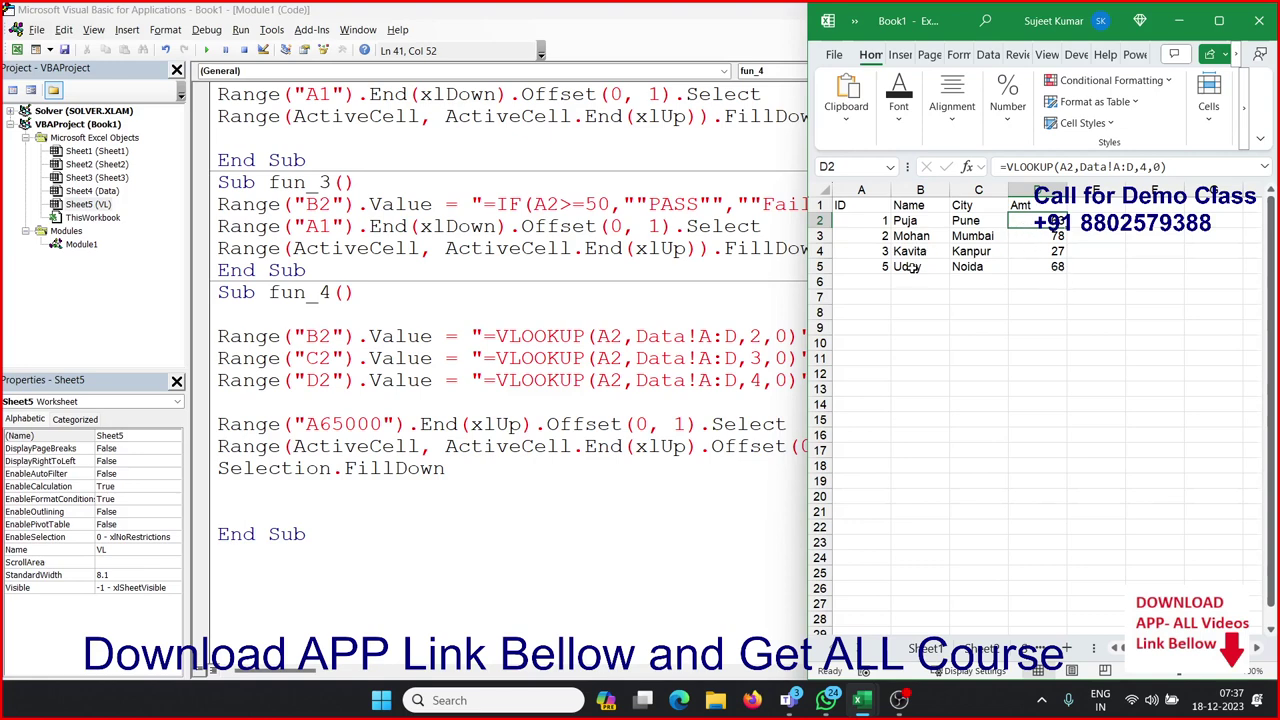
{"action": "left_click", "coordinate": [1000, 221]}
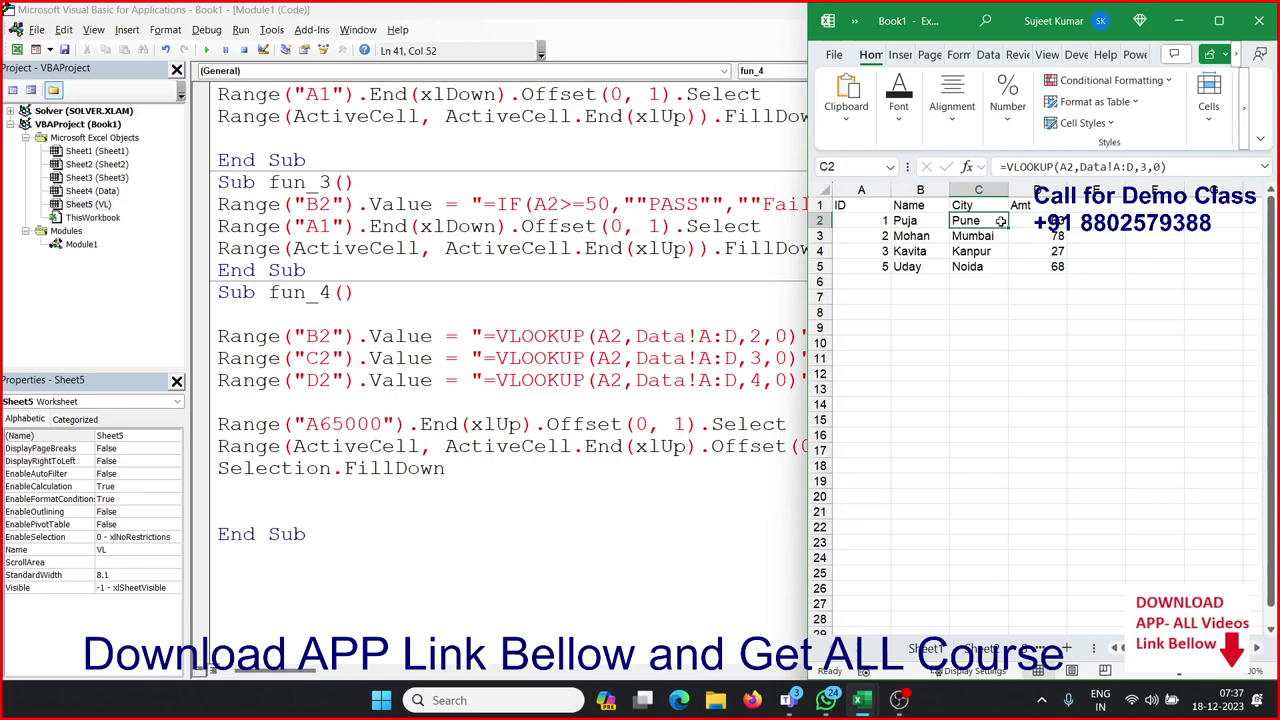
{"action": "left_click", "coordinate": [927, 222]}
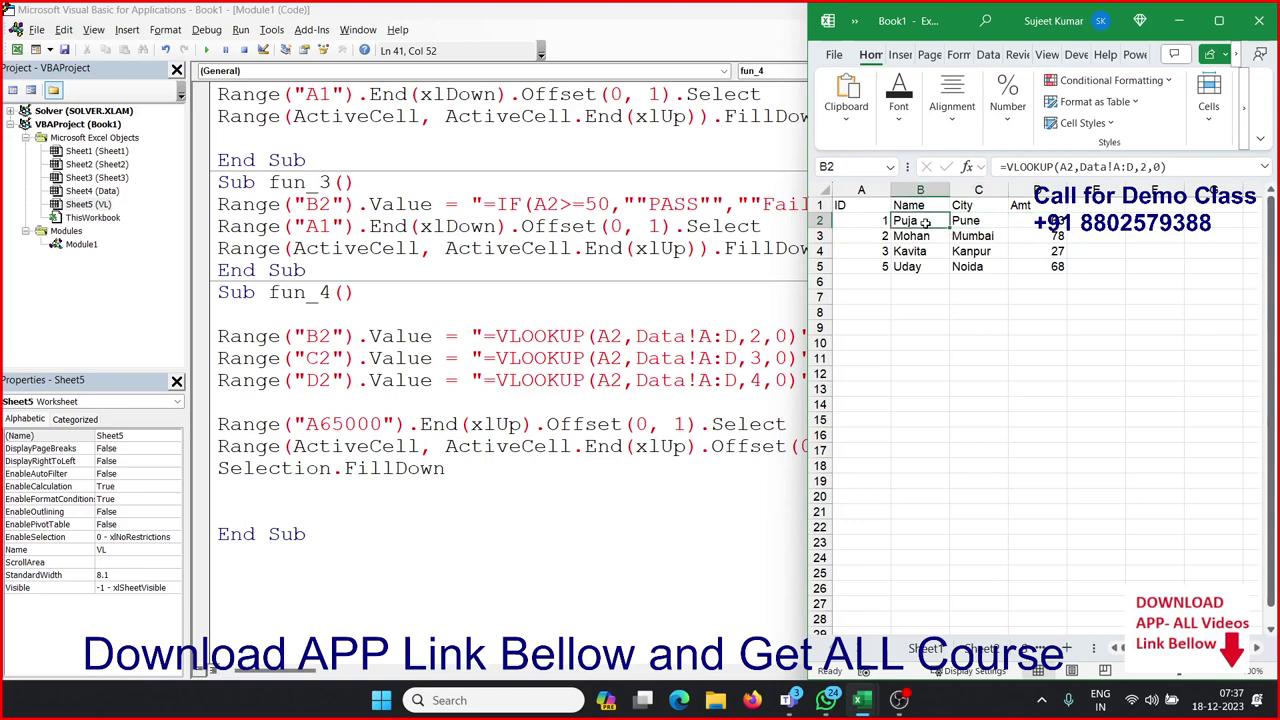
Select all of Module1's code in the Visual Basic editor
{"action": "left_click", "coordinate": [398, 420]}
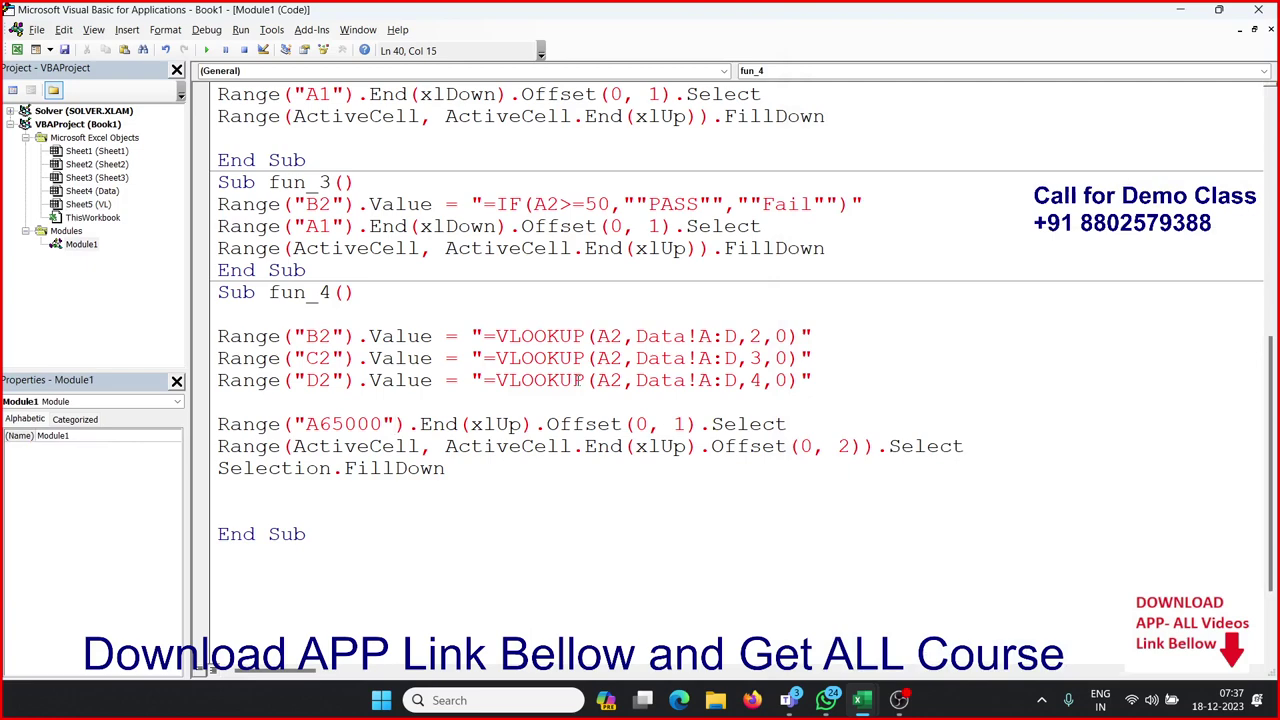
{"action": "left_click", "coordinate": [549, 481]}
{"action": "left_click", "coordinate": [360, 552]}
{"action": "left_click", "coordinate": [332, 541]}
{"action": "key", "text": "ctrl+a"}
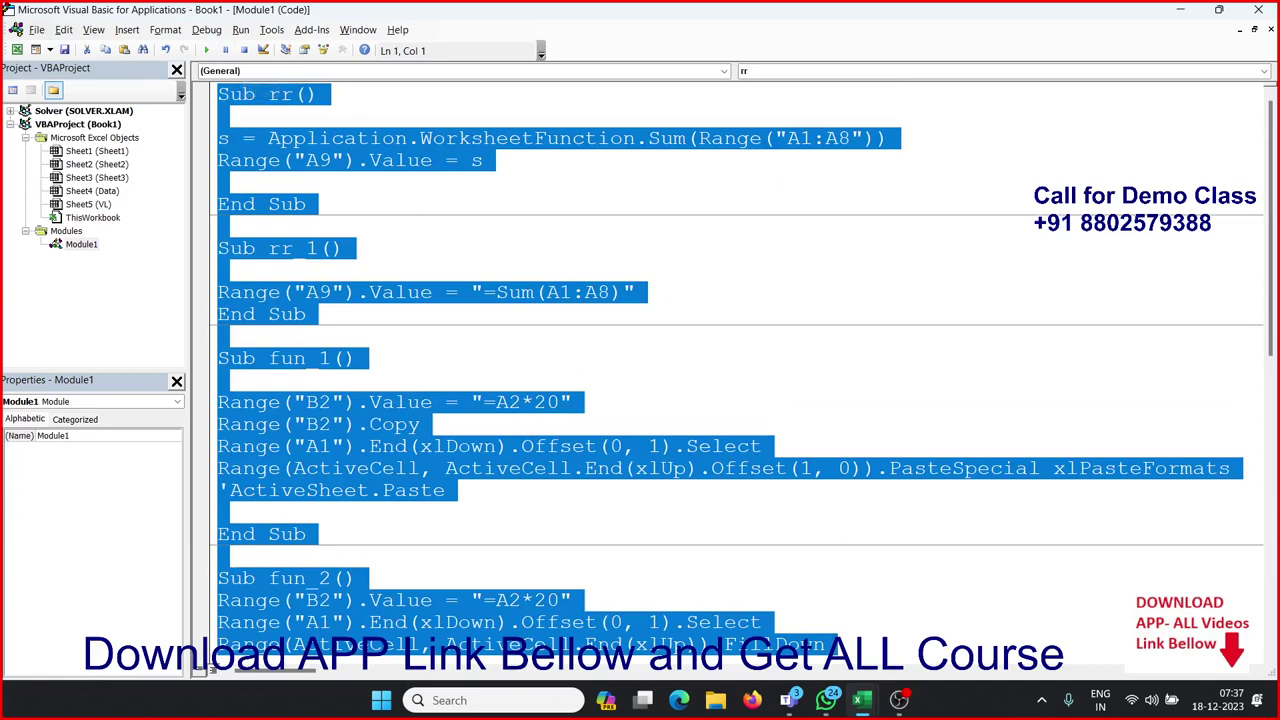
{"action": "key", "text": "alt+F11"}
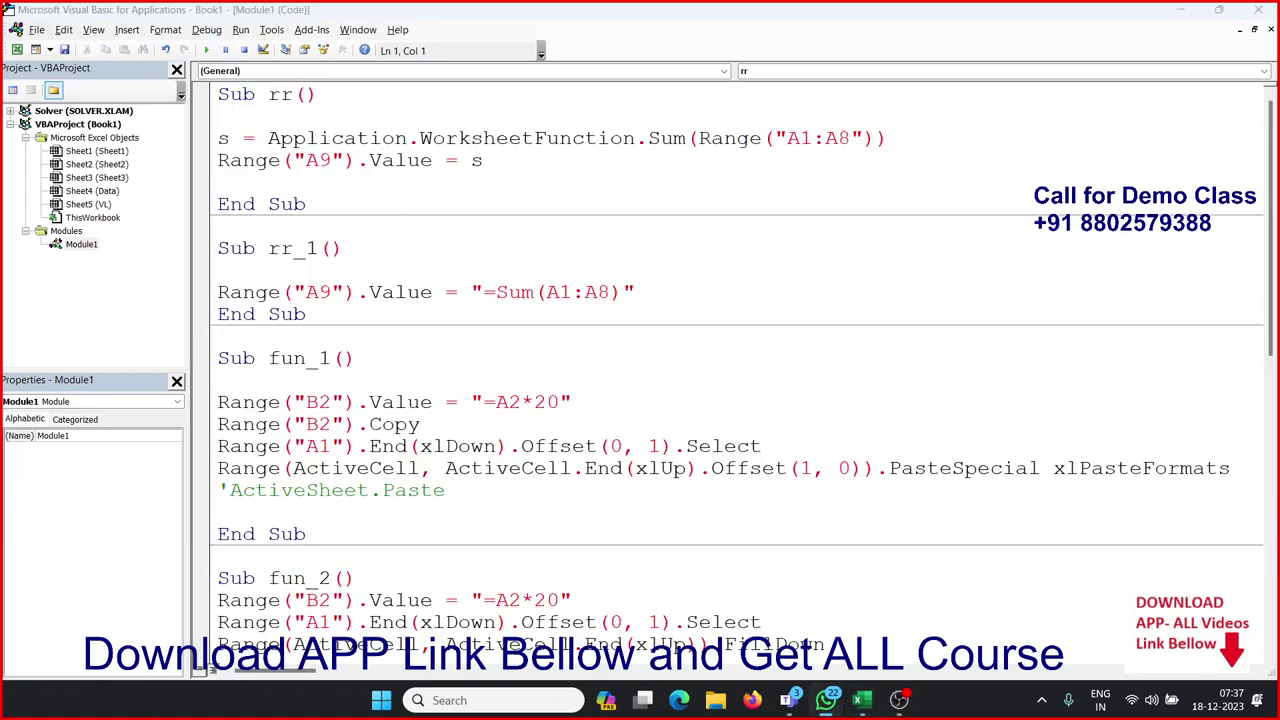